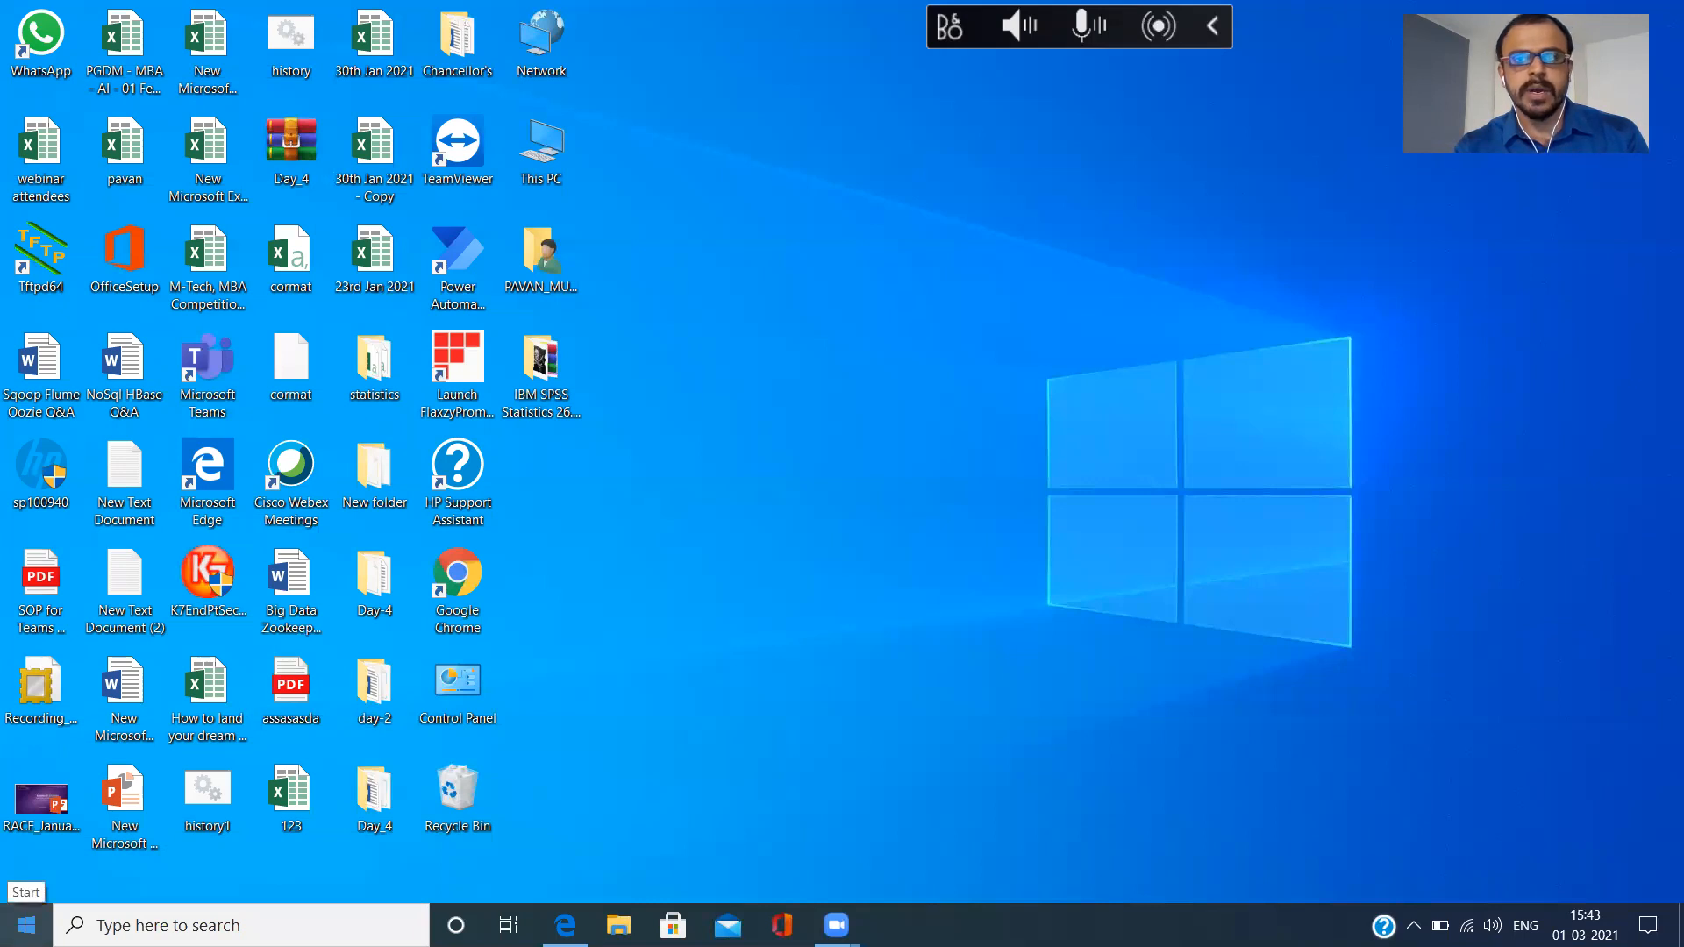
Search Windows for "ibm spss" and launch IBM SPSS Statistics 26.
{"action": "left_click", "coordinate": [27, 925]}
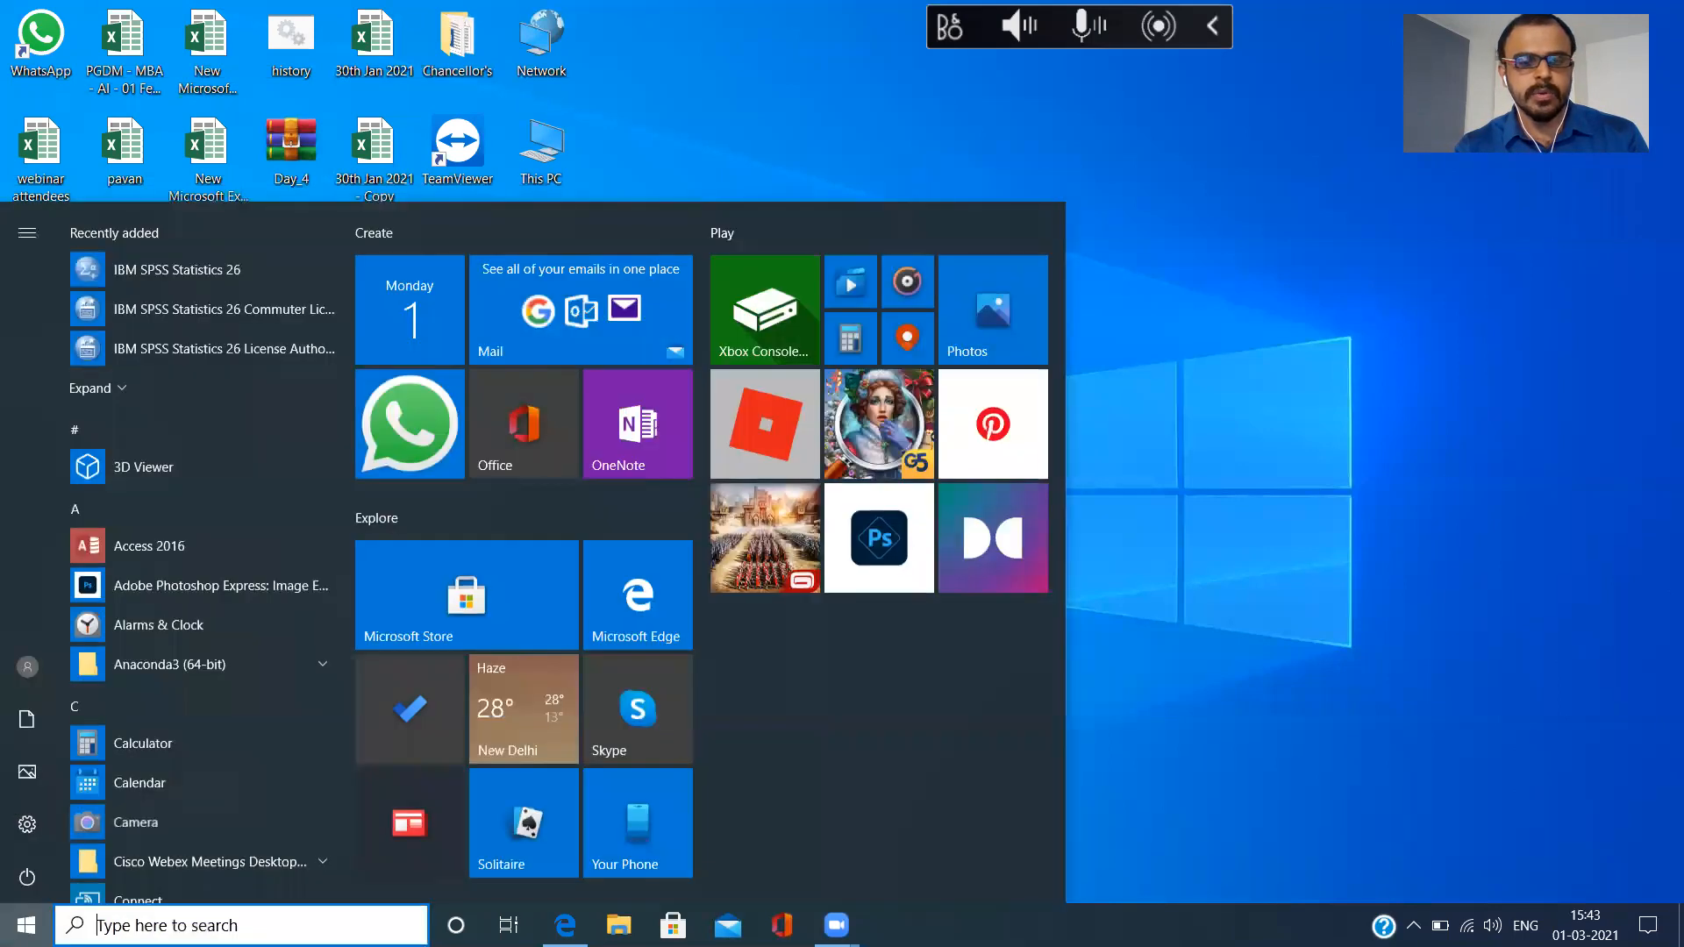
{"action": "left_click", "coordinate": [98, 925]}
{"action": "type", "text": "ib"}
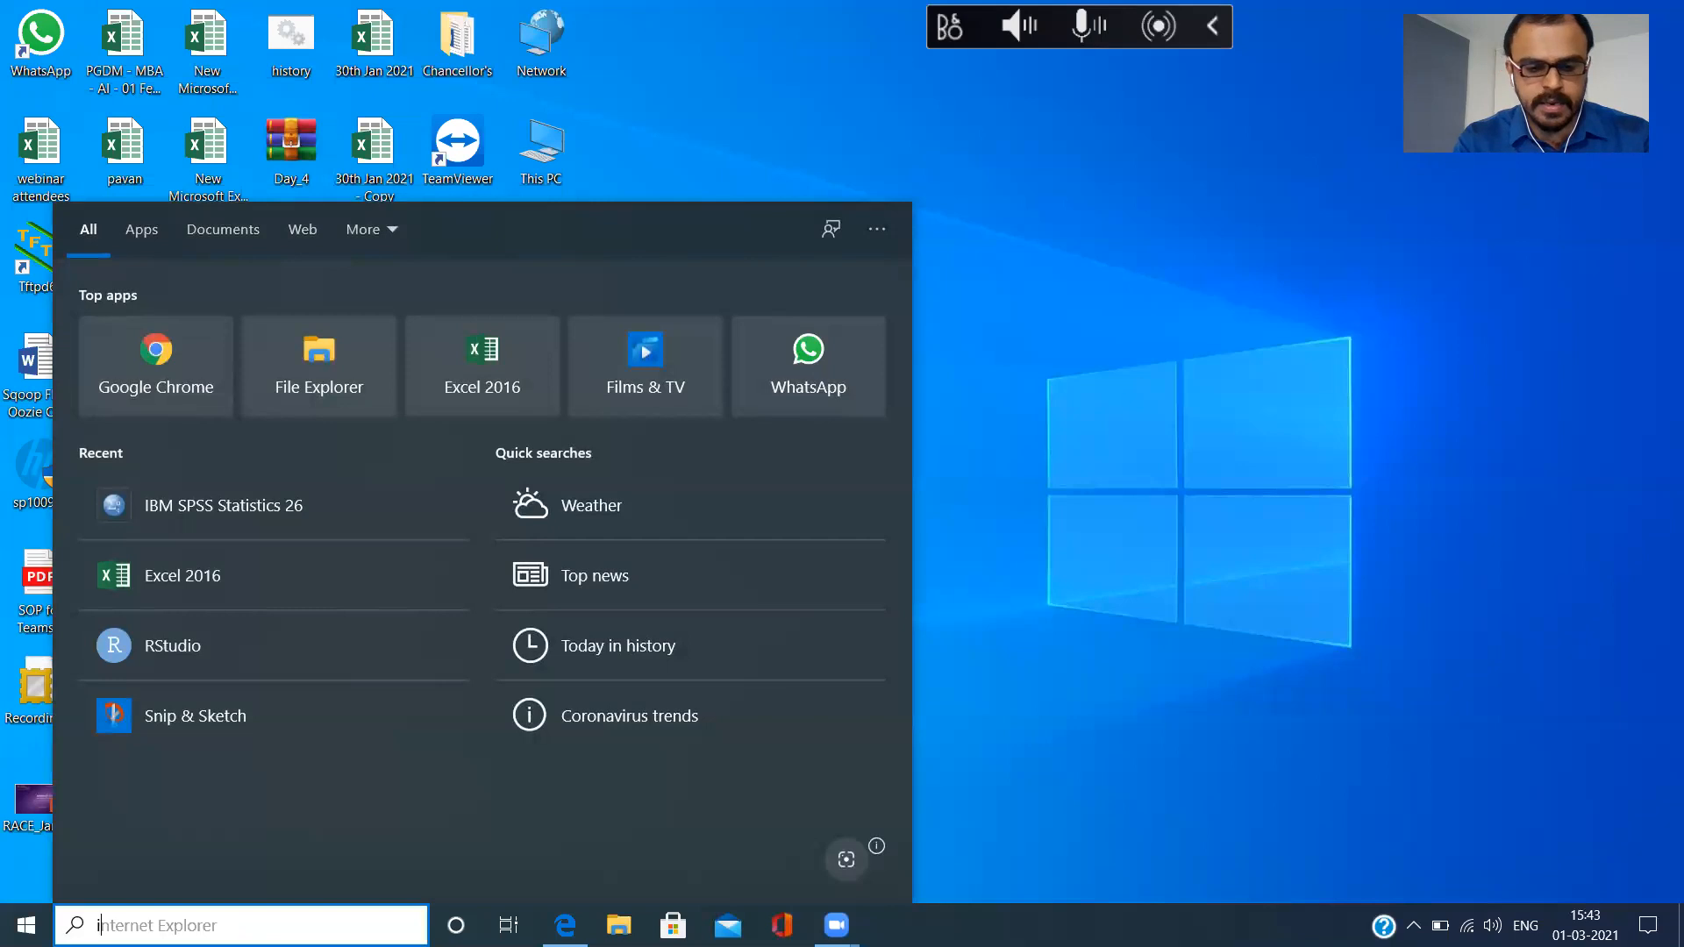
{"action": "type", "text": "m spss"}
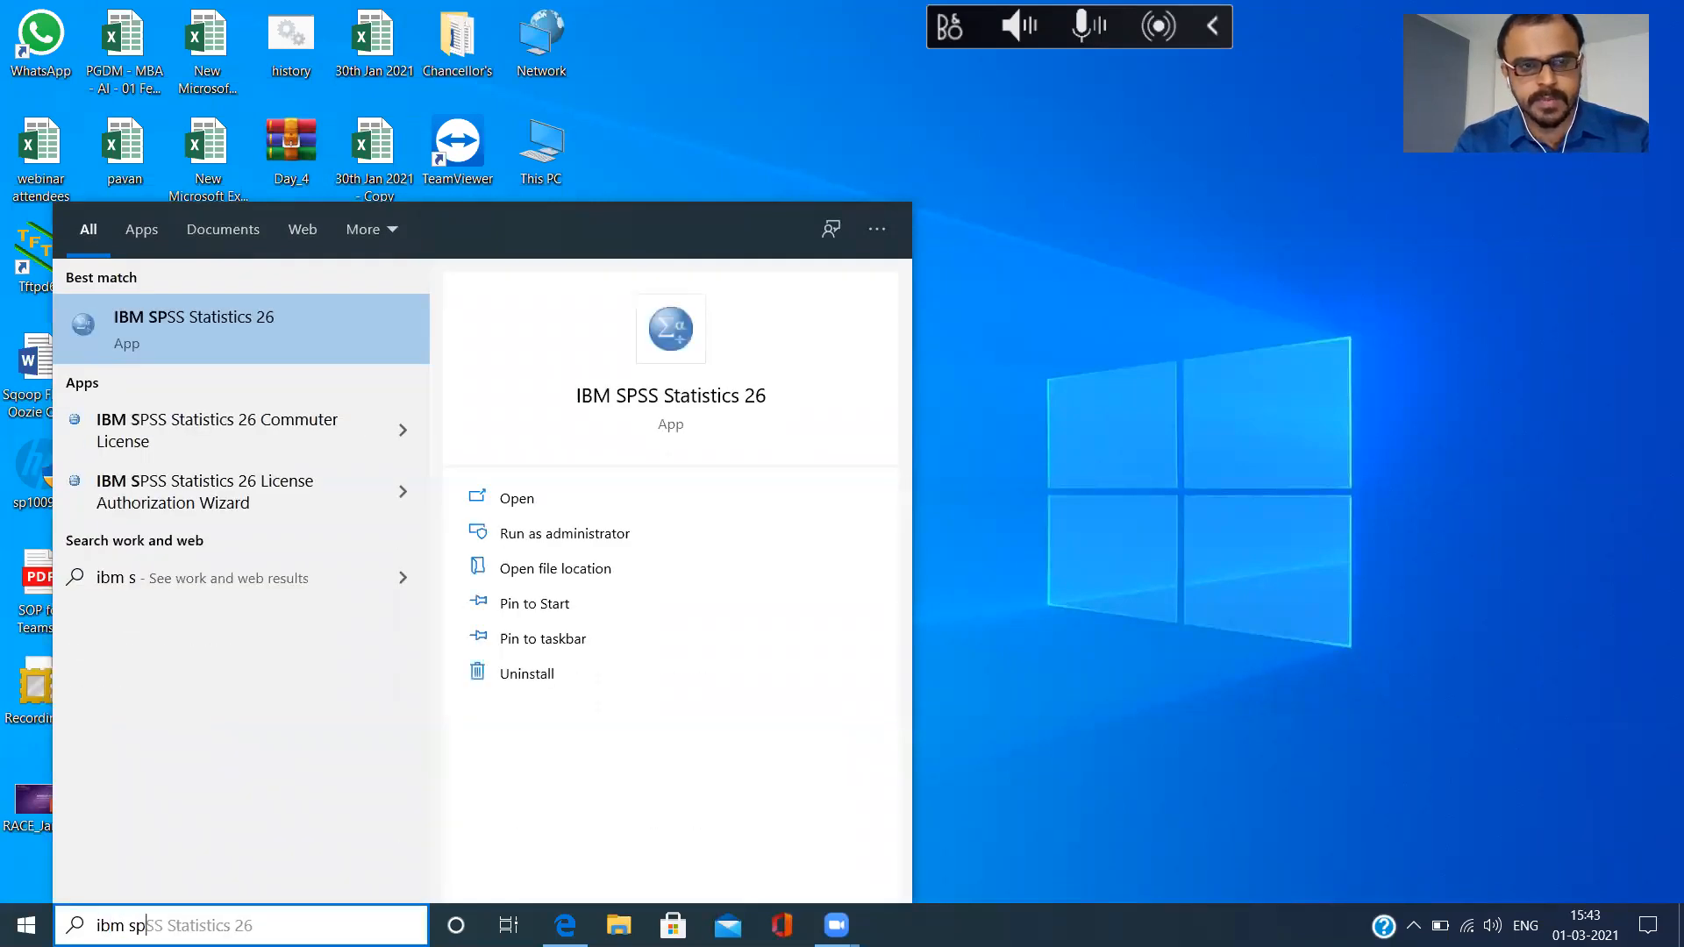
{"action": "left_click", "coordinate": [219, 323]}
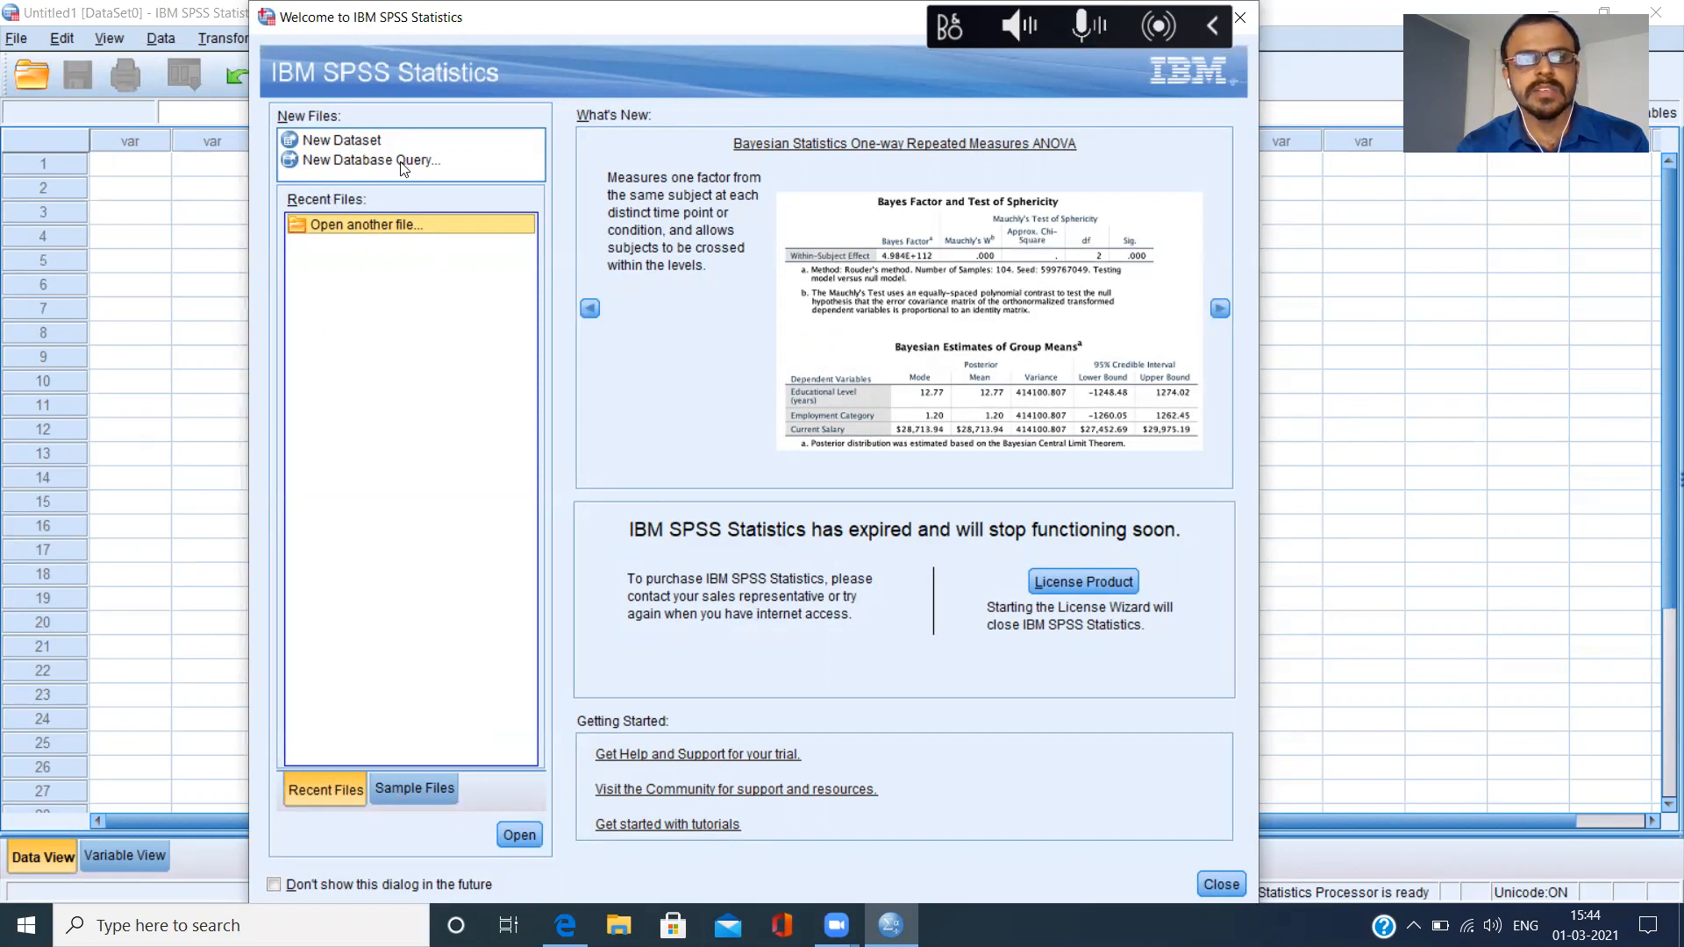
Dismiss the welcome dialog and set it not to show in the future.
{"action": "left_click", "coordinate": [343, 162]}
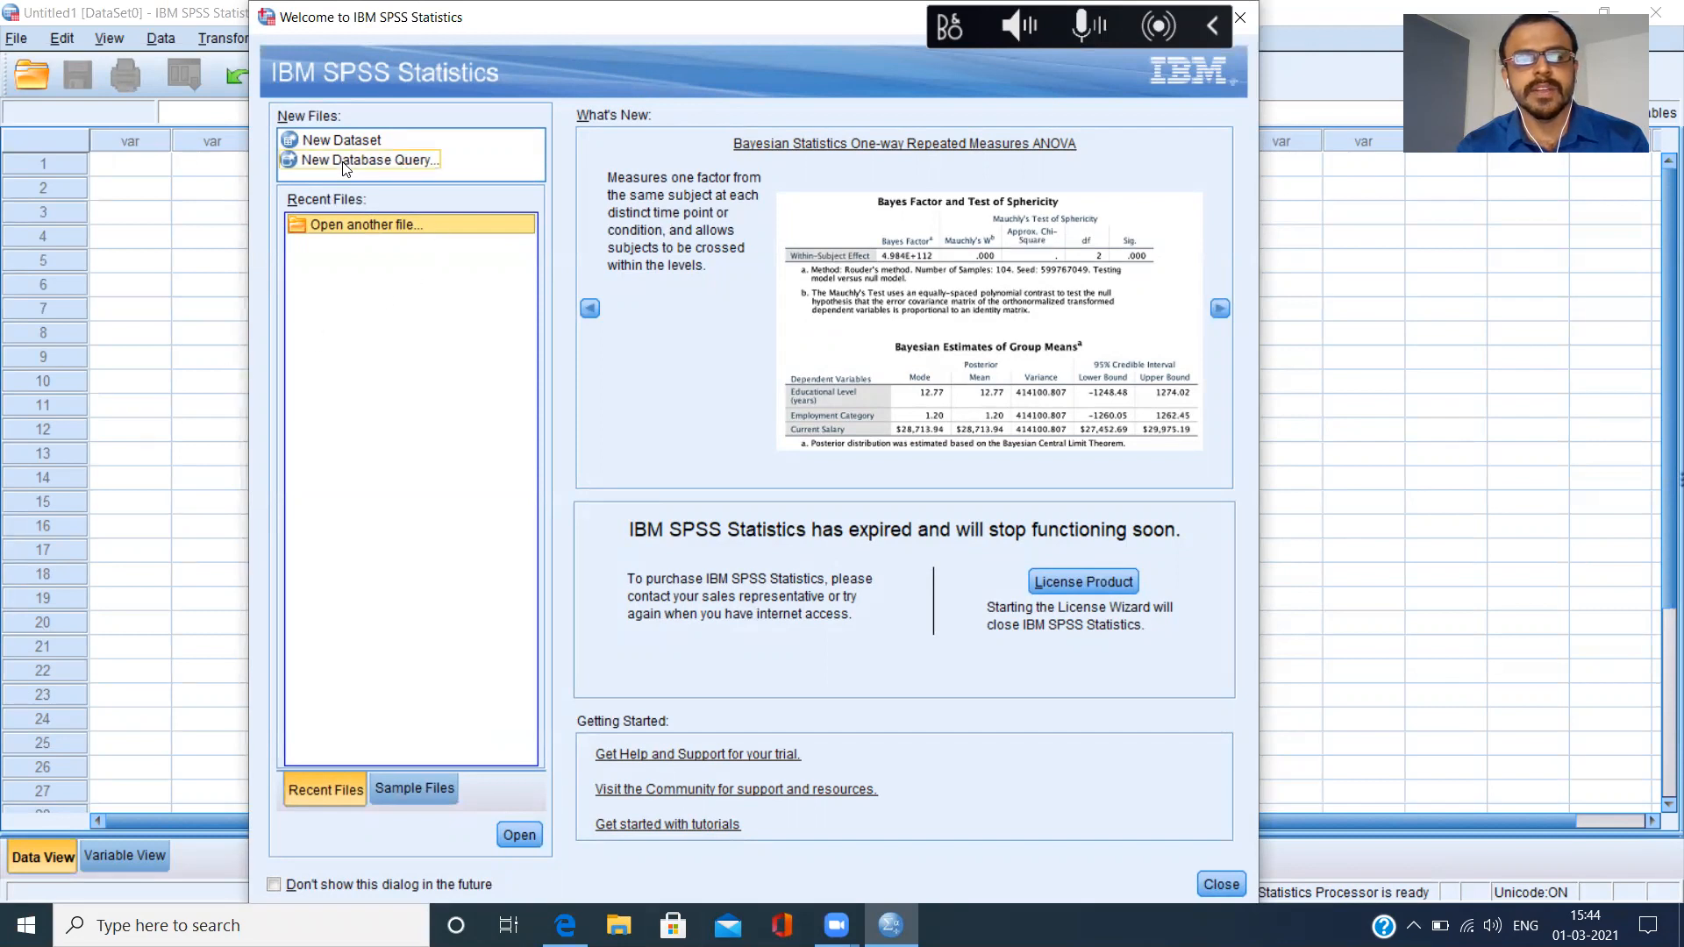
{"action": "left_click", "coordinate": [316, 147]}
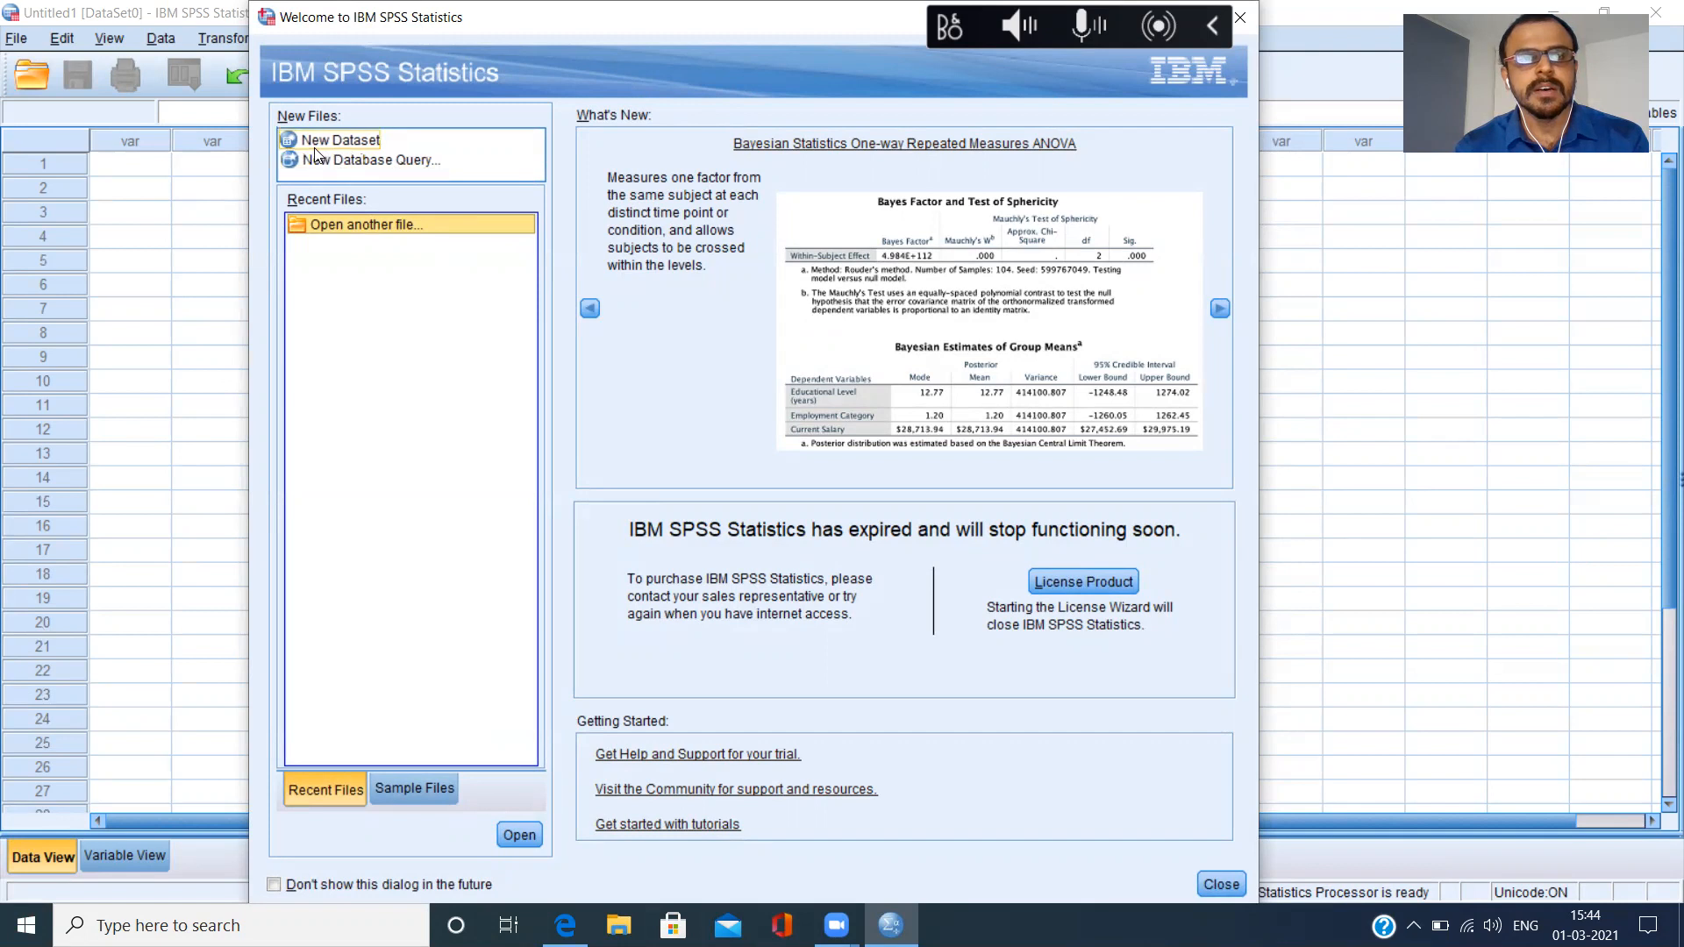
{"action": "left_click", "coordinate": [375, 296]}
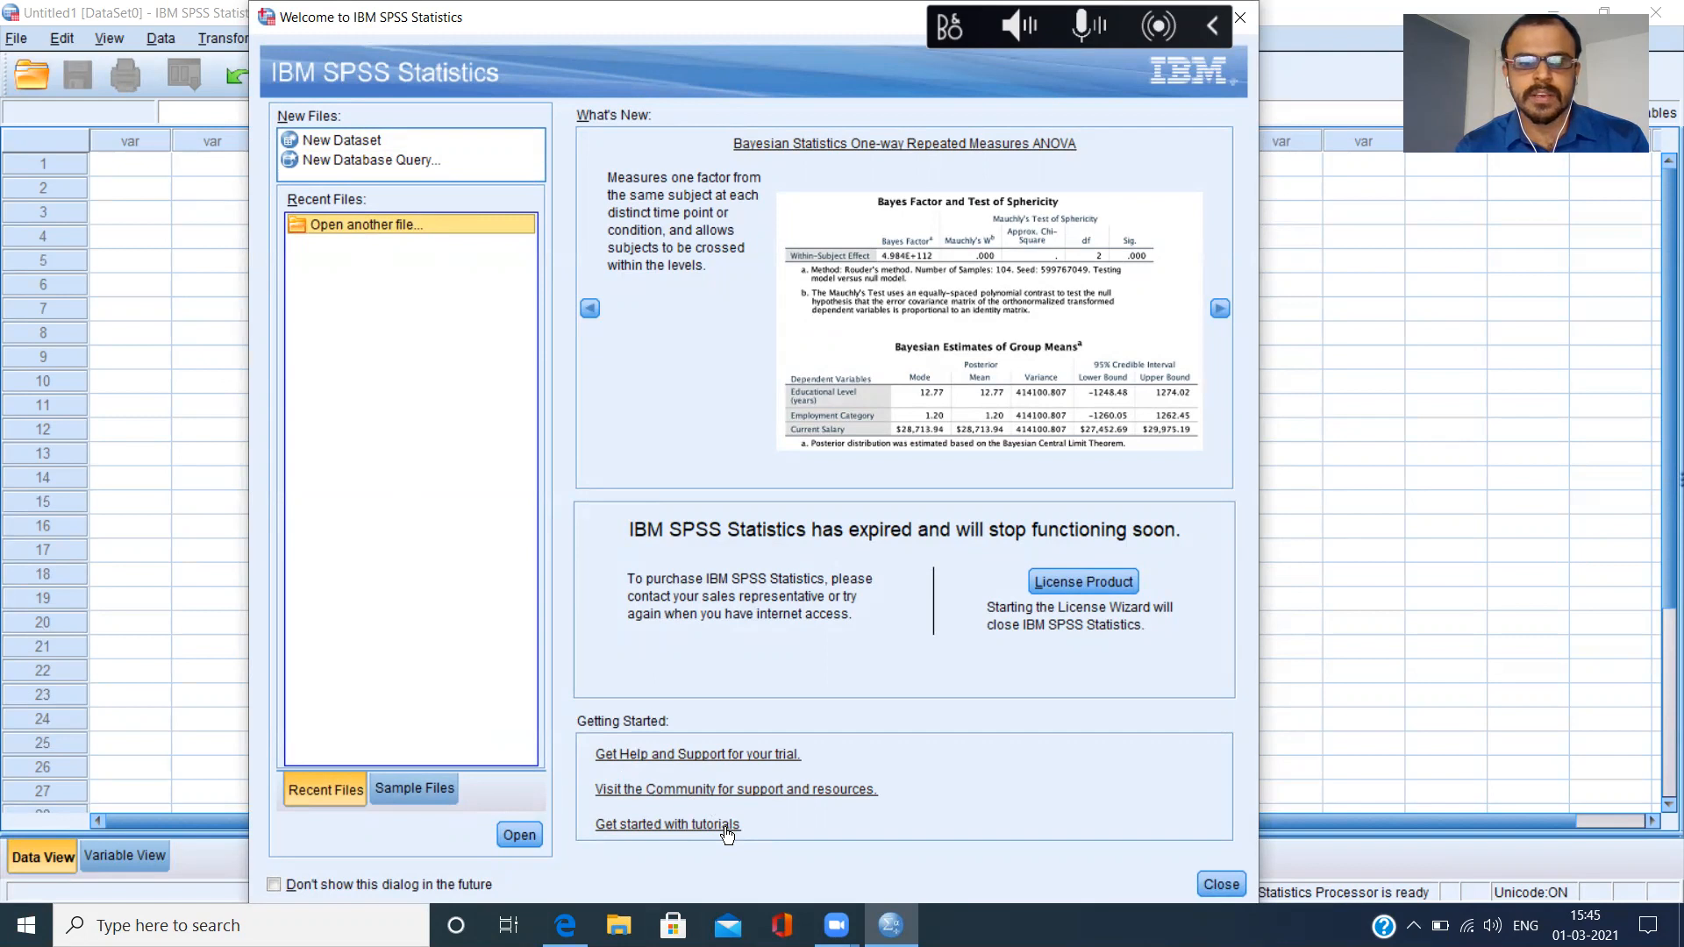
{"action": "left_click", "coordinate": [276, 884]}
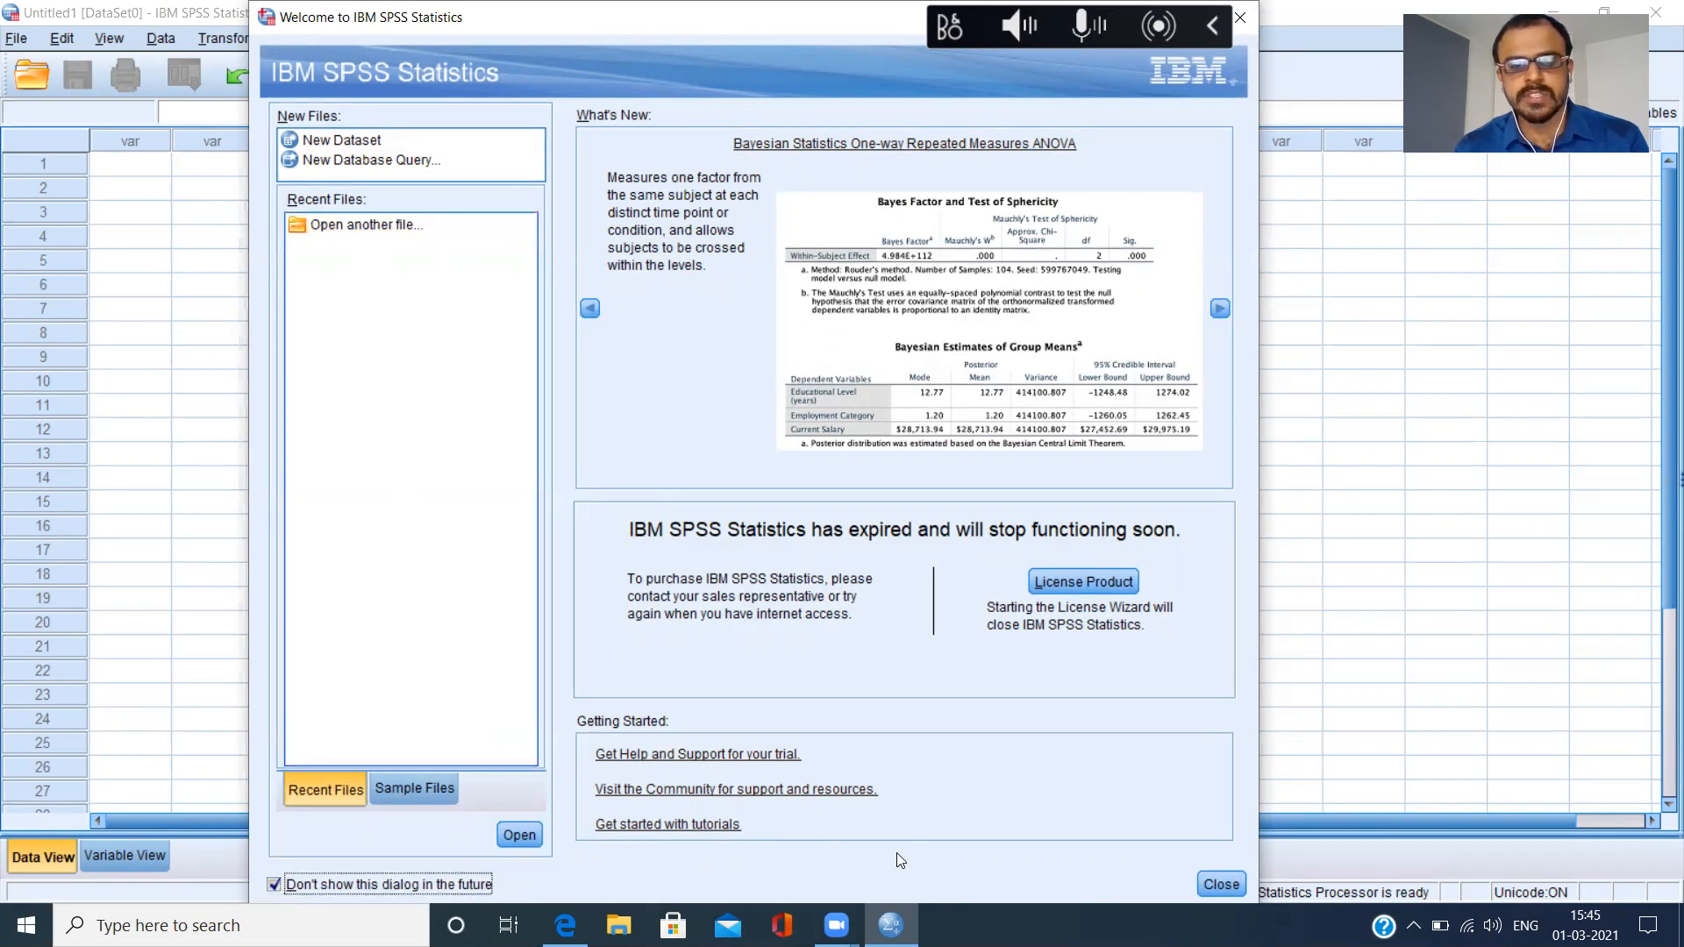
{"action": "left_click", "coordinate": [1235, 889]}
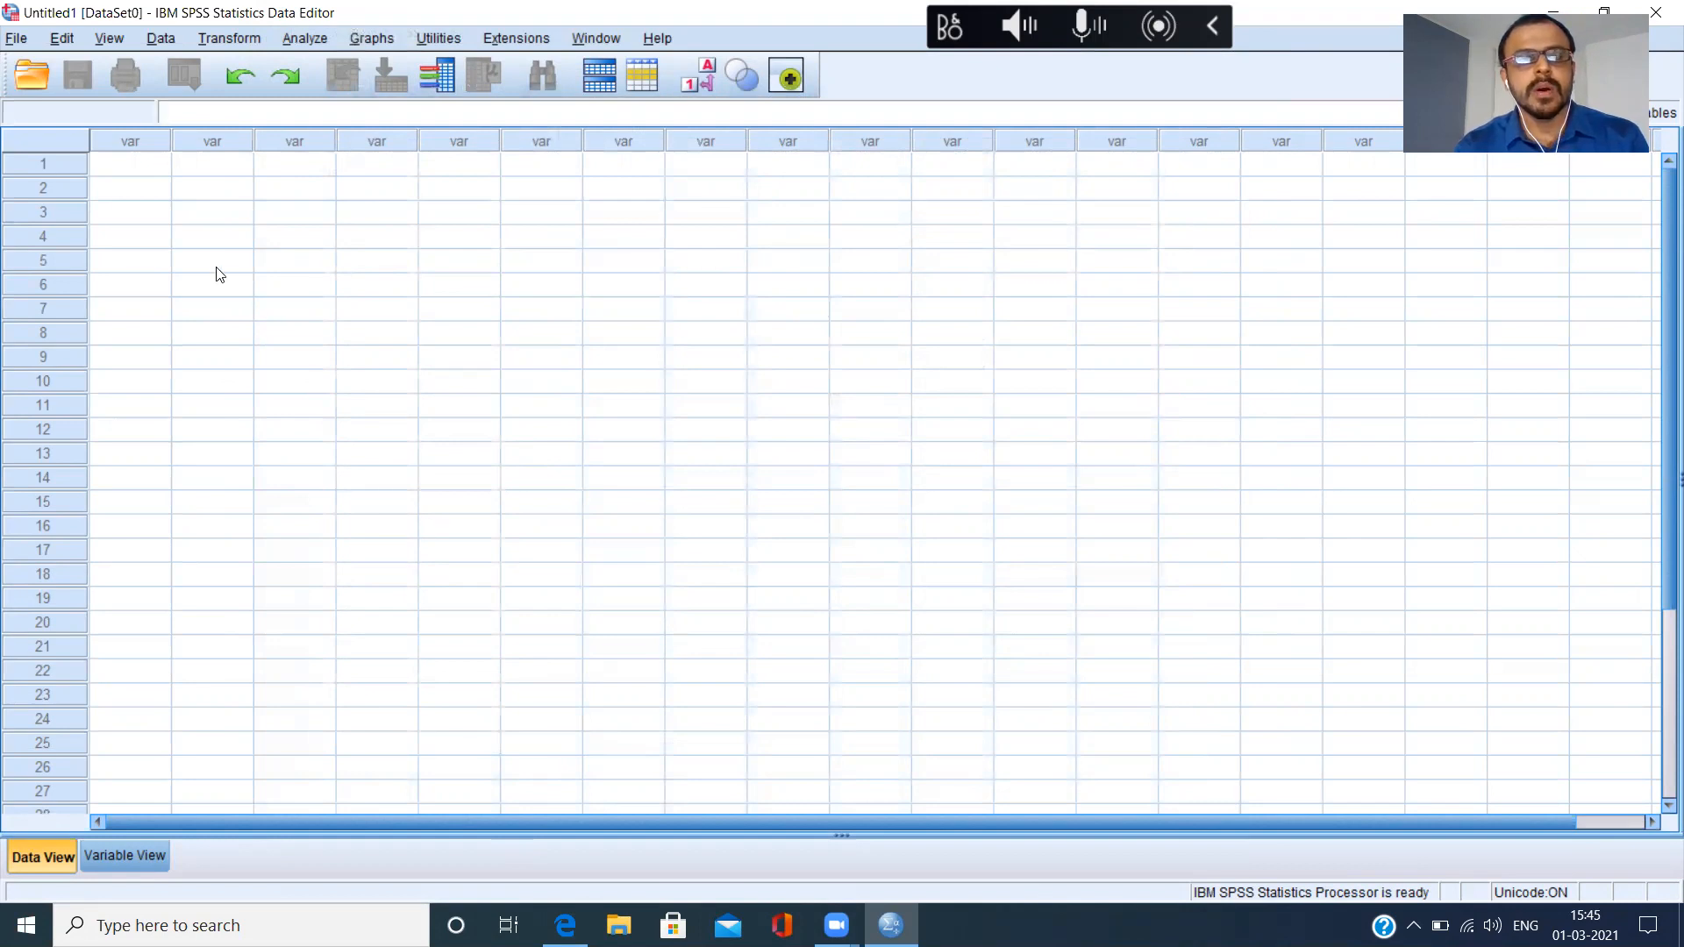
Highlight the first column and first row of the empty data sheet, and compare Data View with Variable View.
{"action": "left_click", "coordinate": [138, 143]}
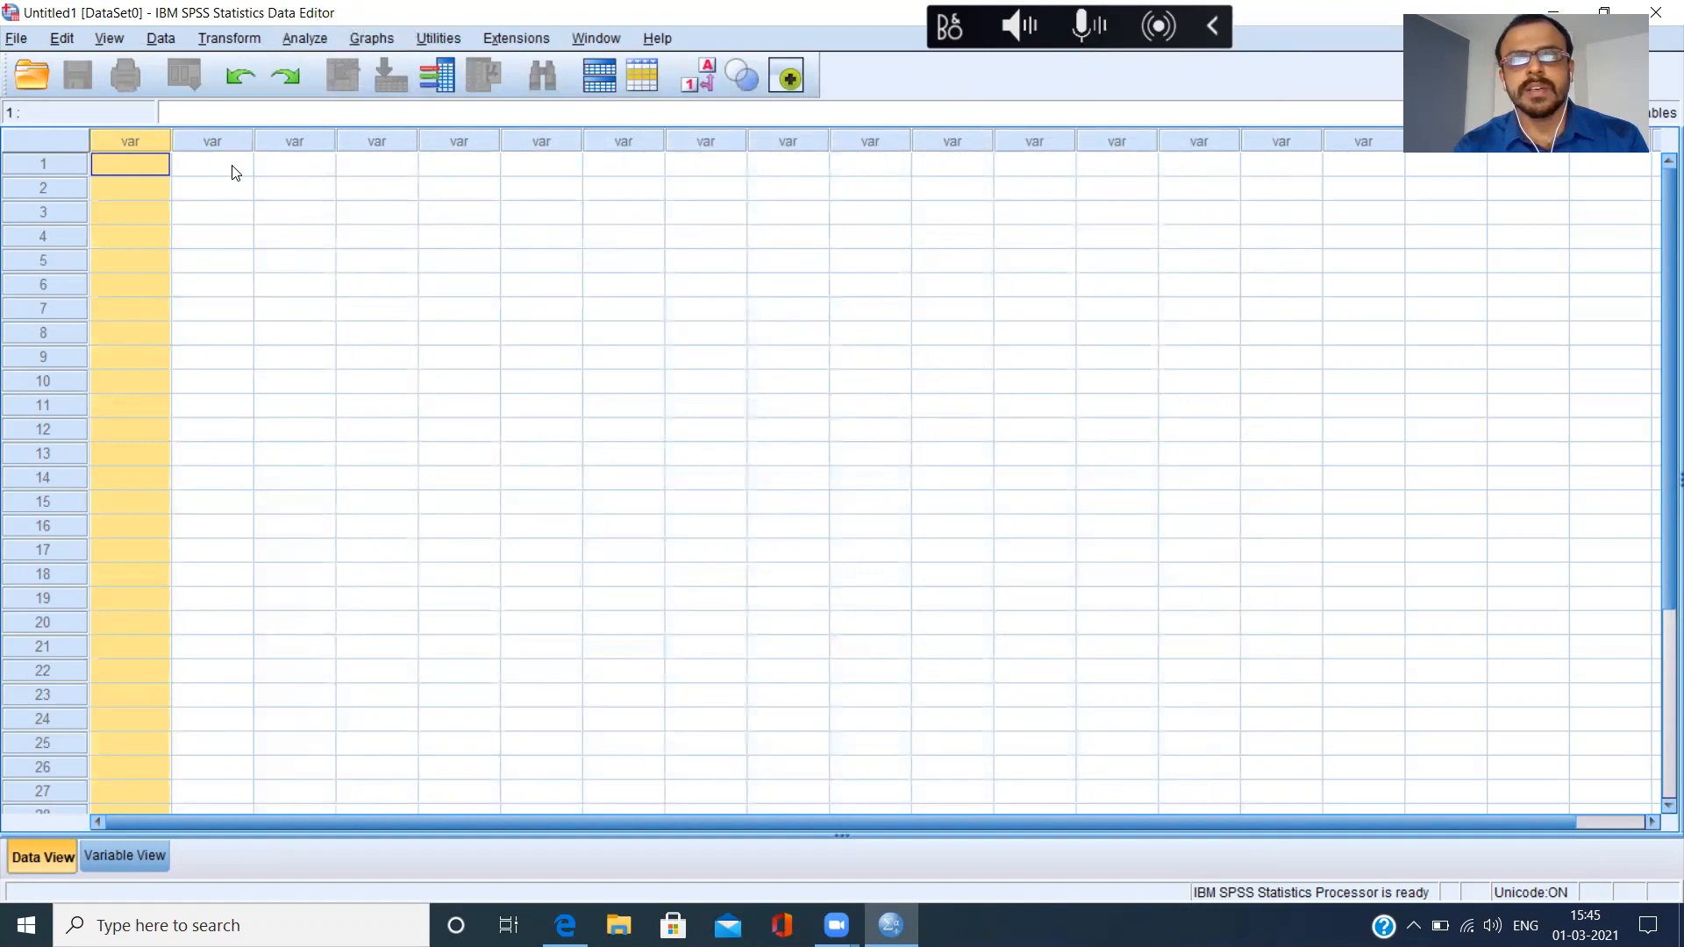
{"action": "left_click", "coordinate": [56, 169]}
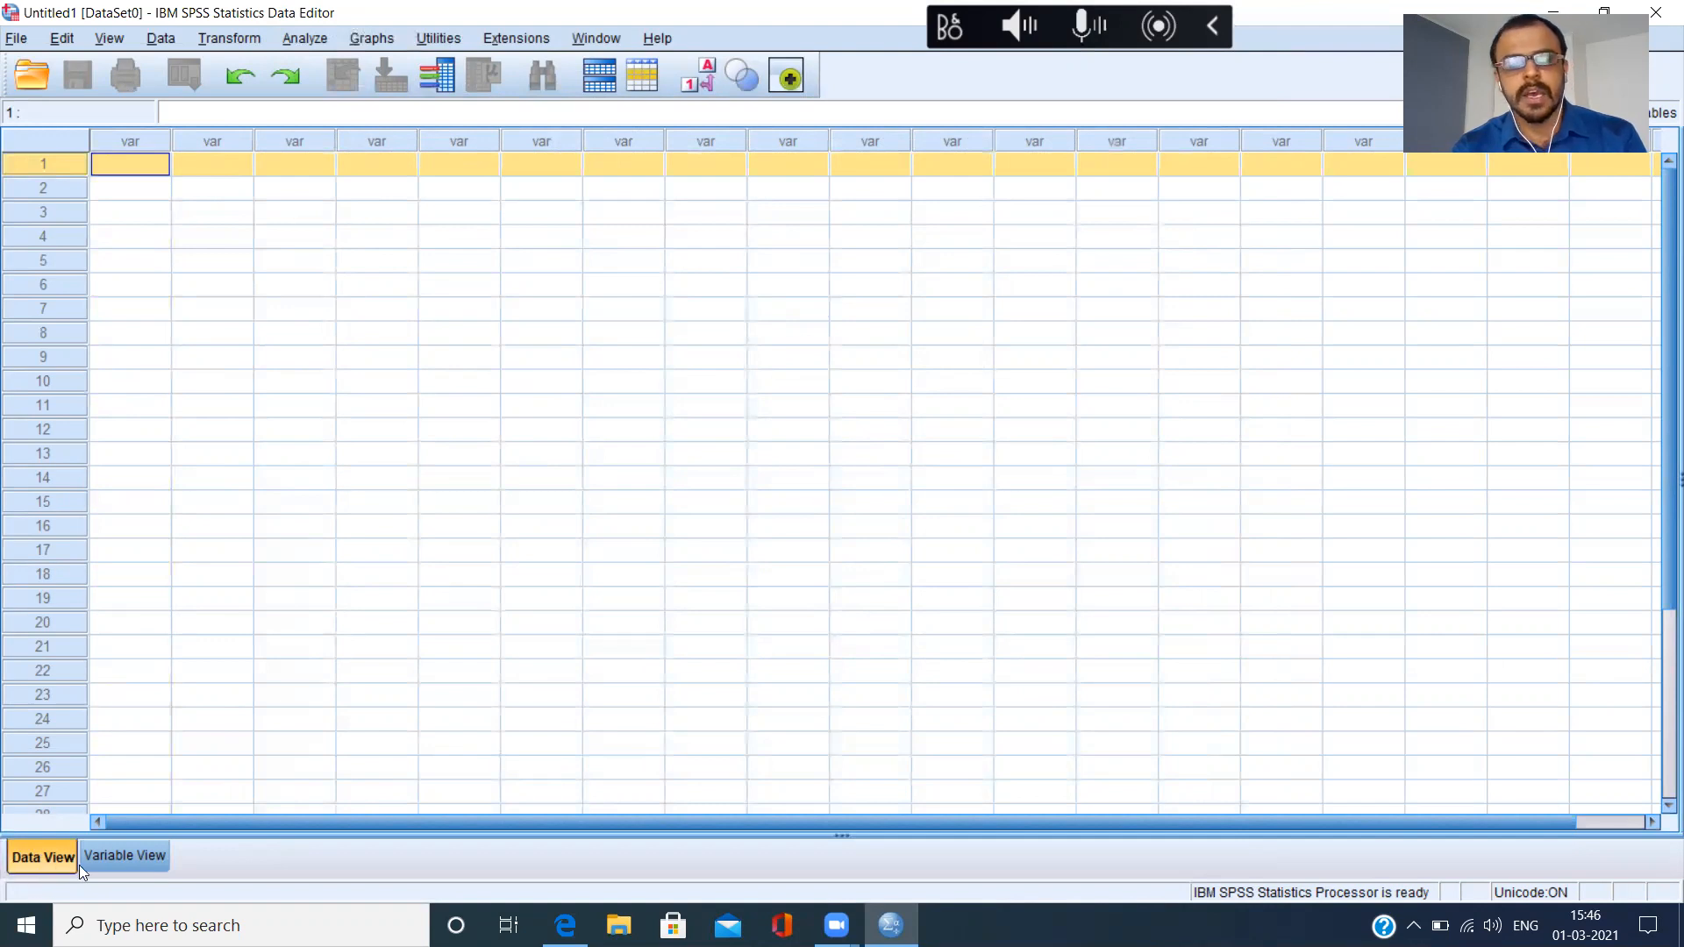
{"action": "left_click", "coordinate": [128, 862]}
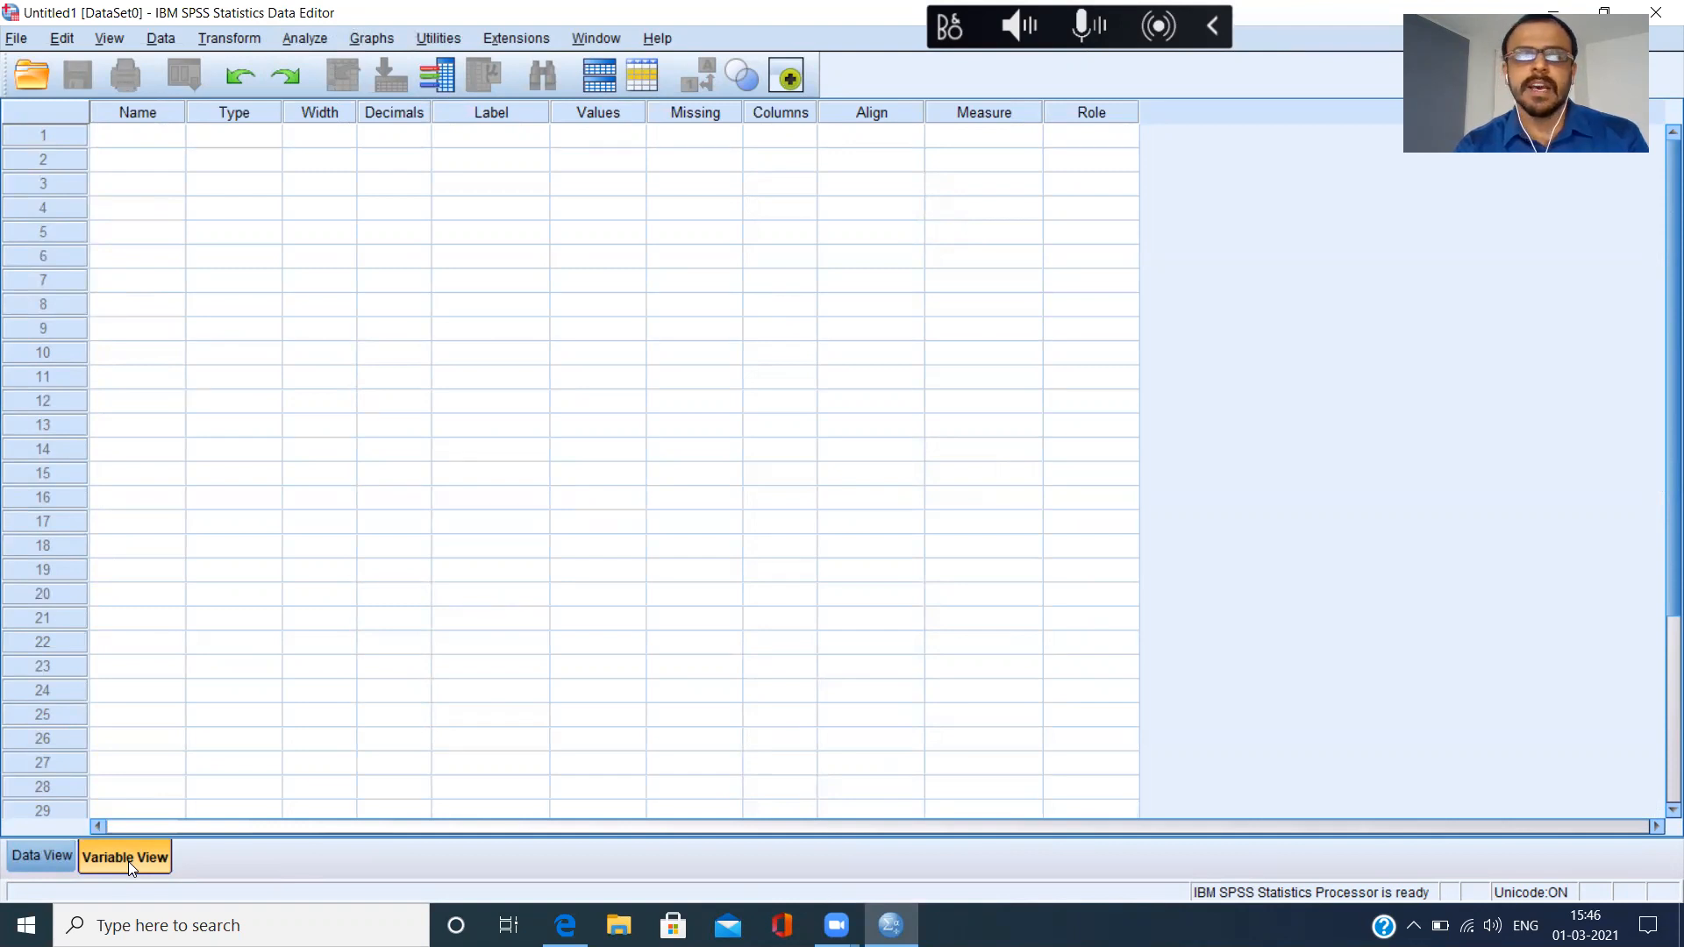
{"action": "left_click", "coordinate": [27, 858]}
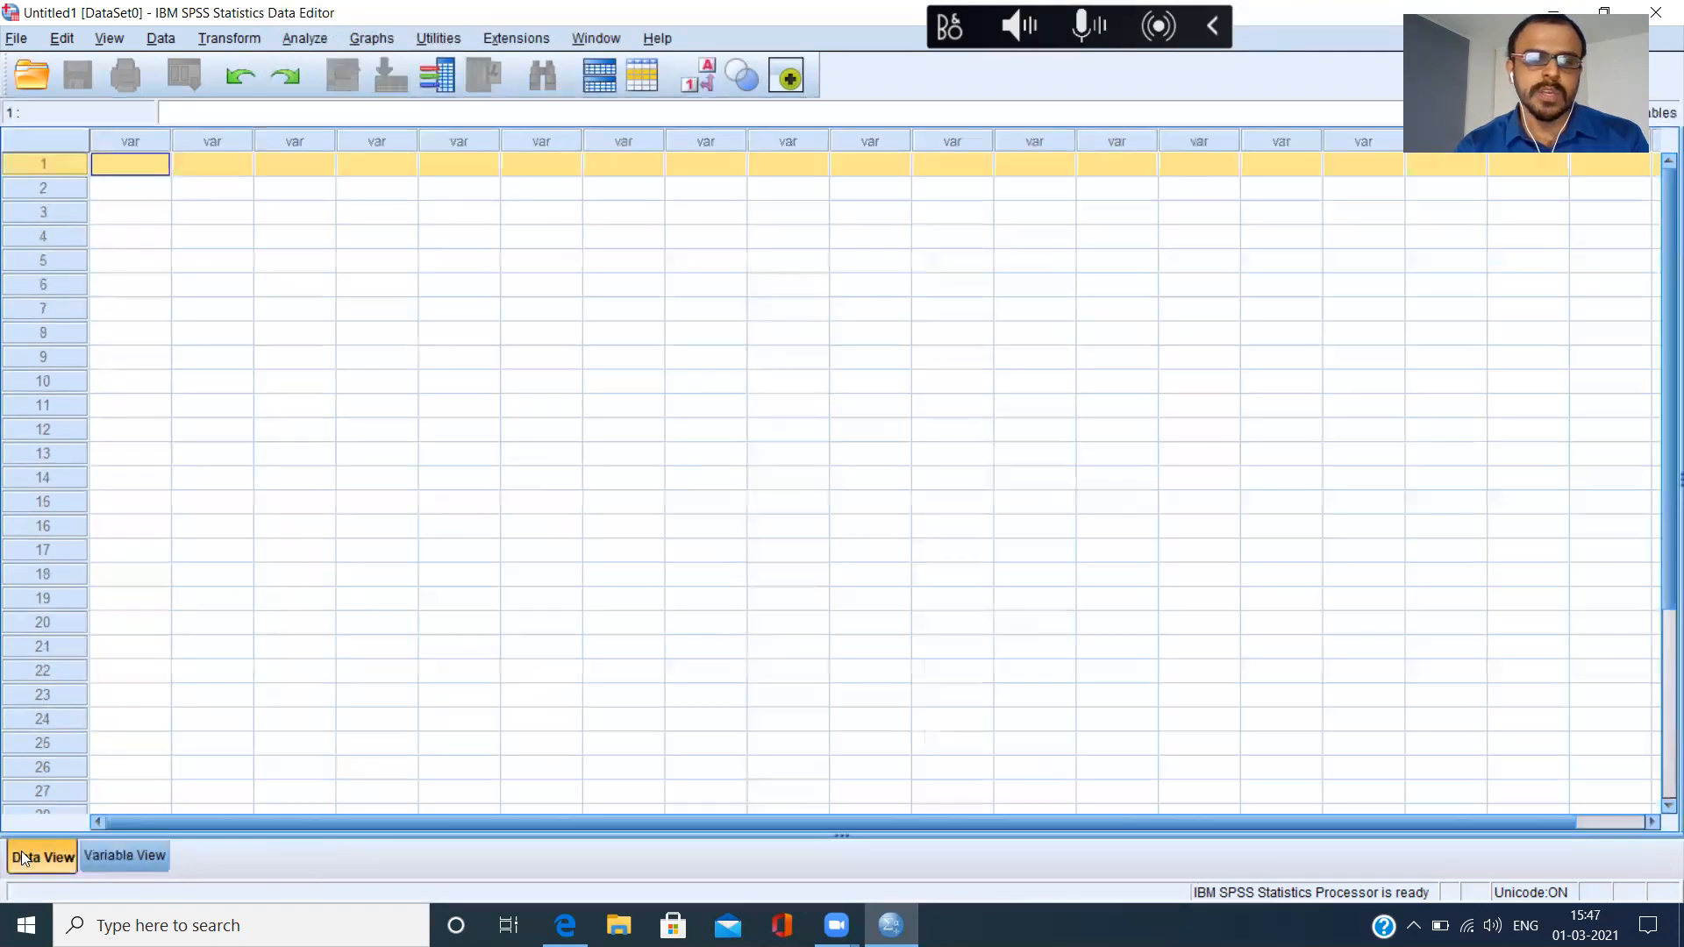
{"action": "left_click", "coordinate": [126, 864]}
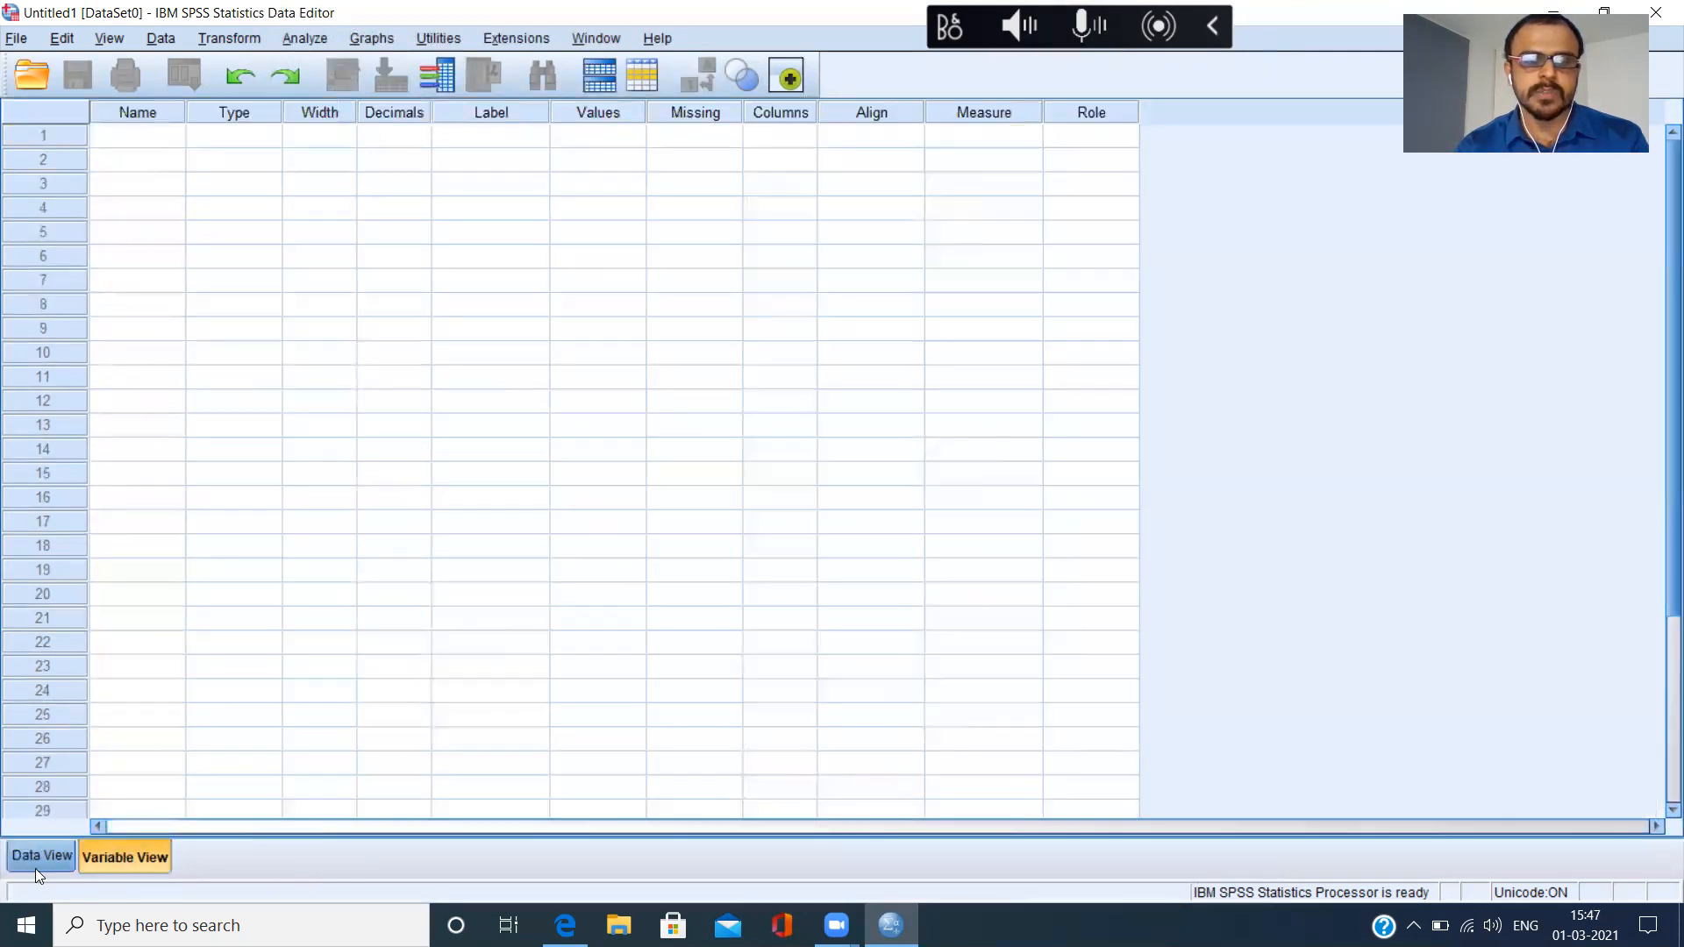
{"action": "left_click", "coordinate": [36, 869]}
{"action": "left_click", "coordinate": [117, 867]}
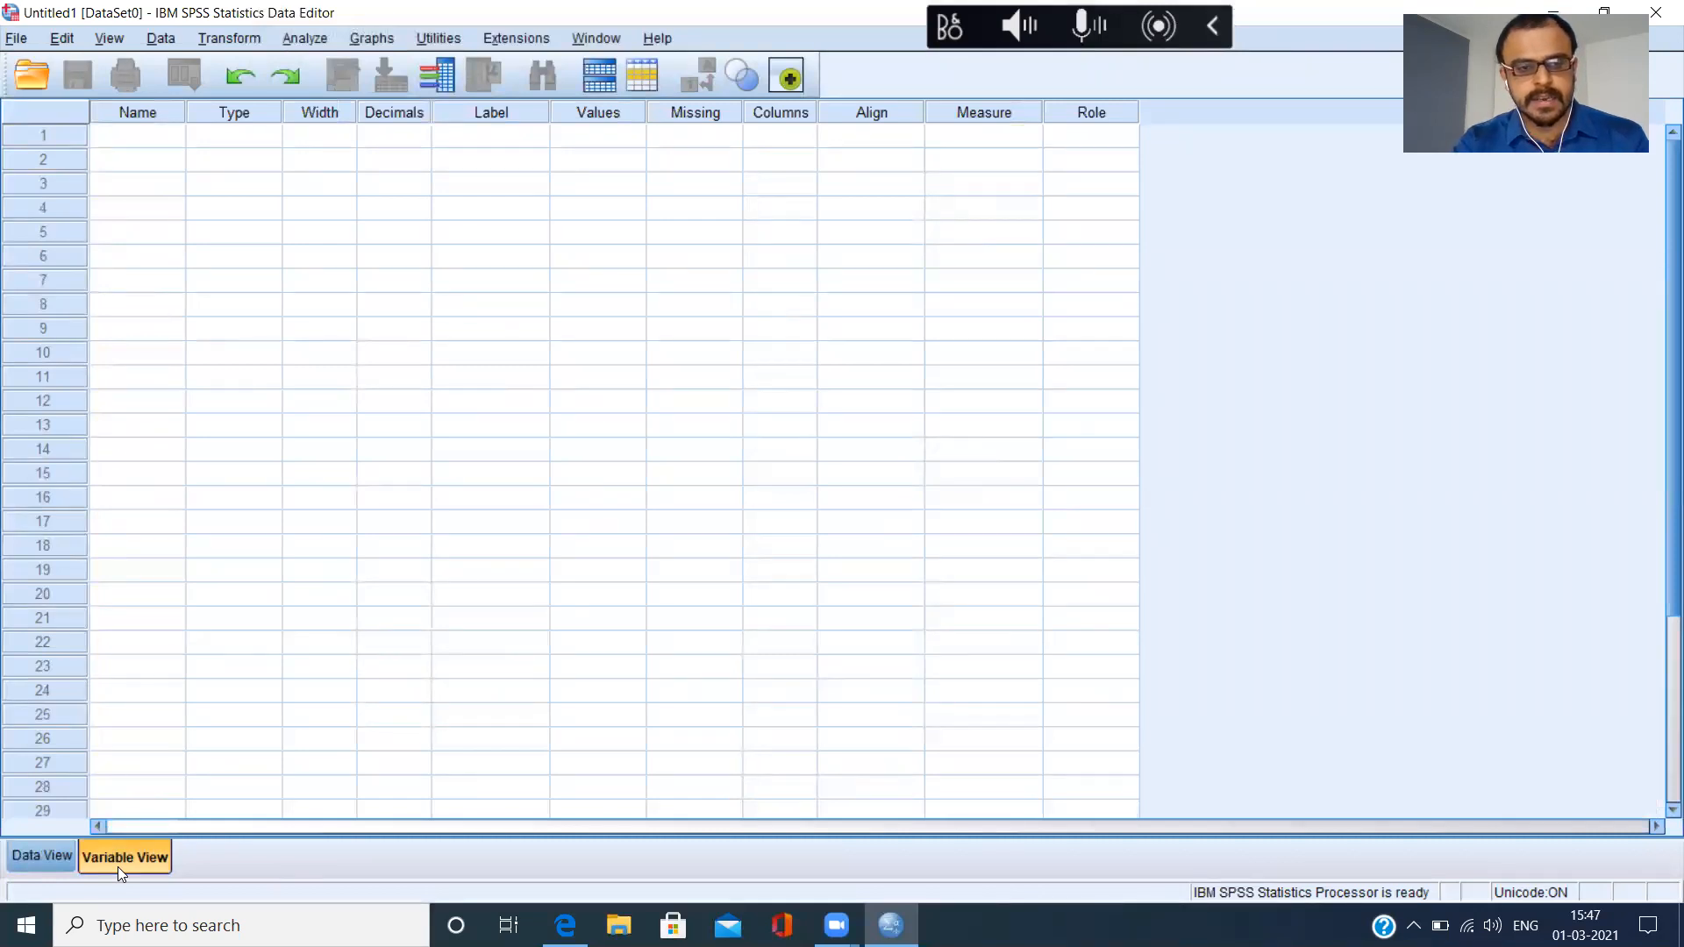
{"action": "key", "text": "ctrl+t"}
{"action": "left_click", "coordinate": [118, 867]}
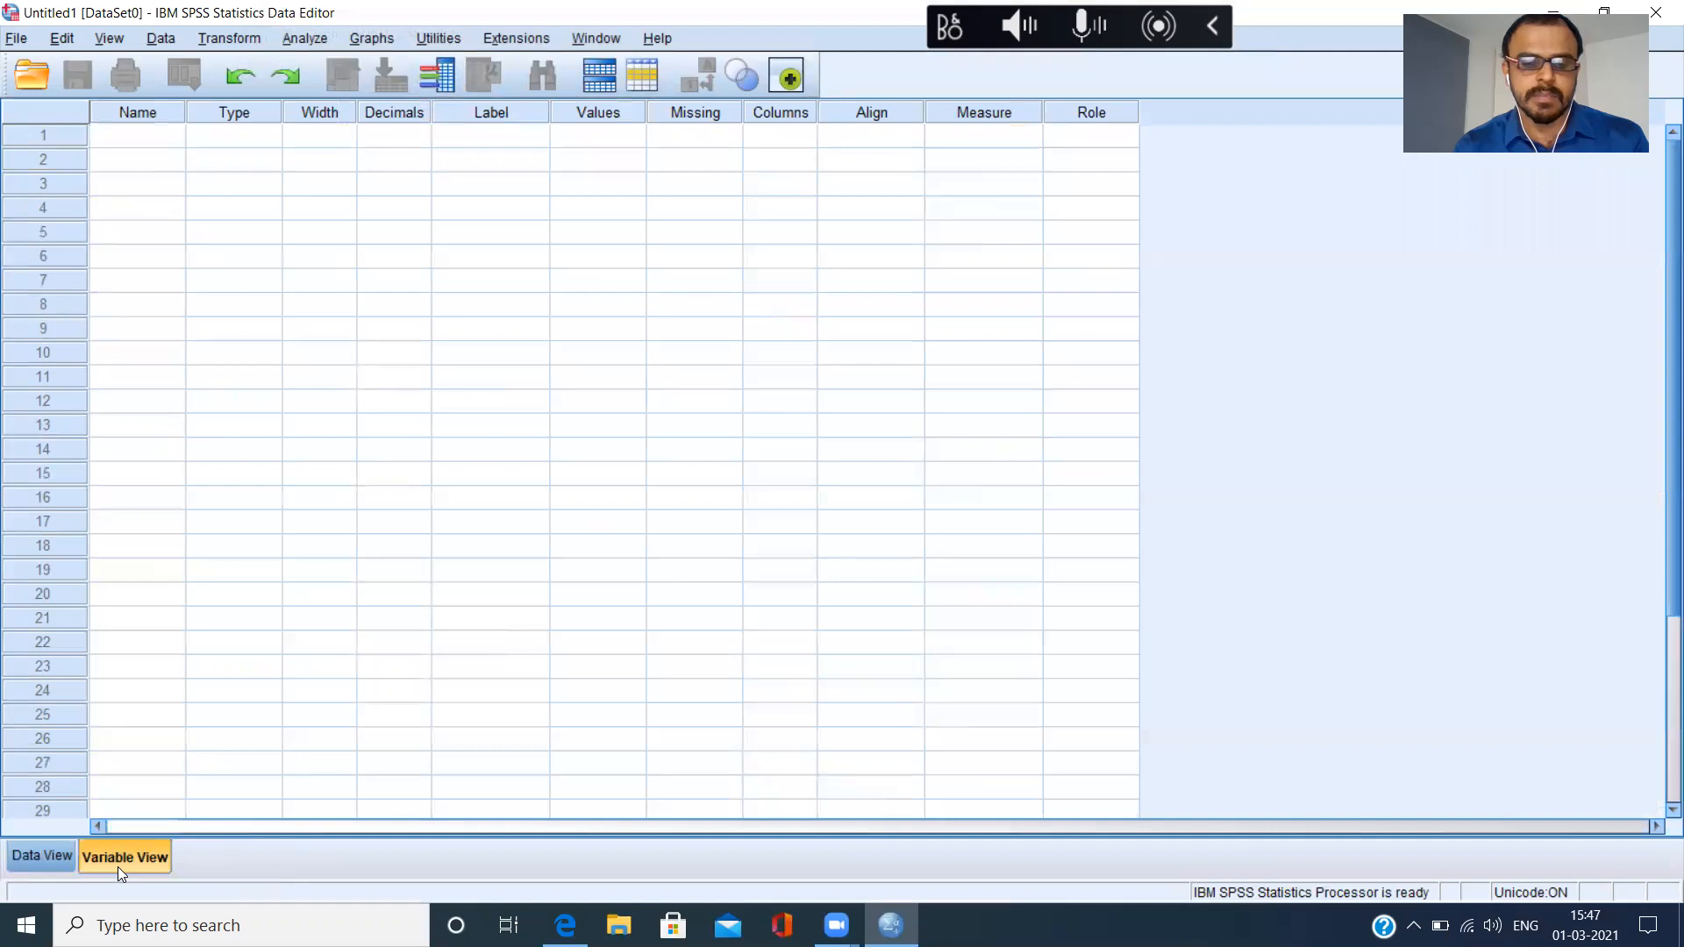
{"action": "key", "text": "ctrl+t"}
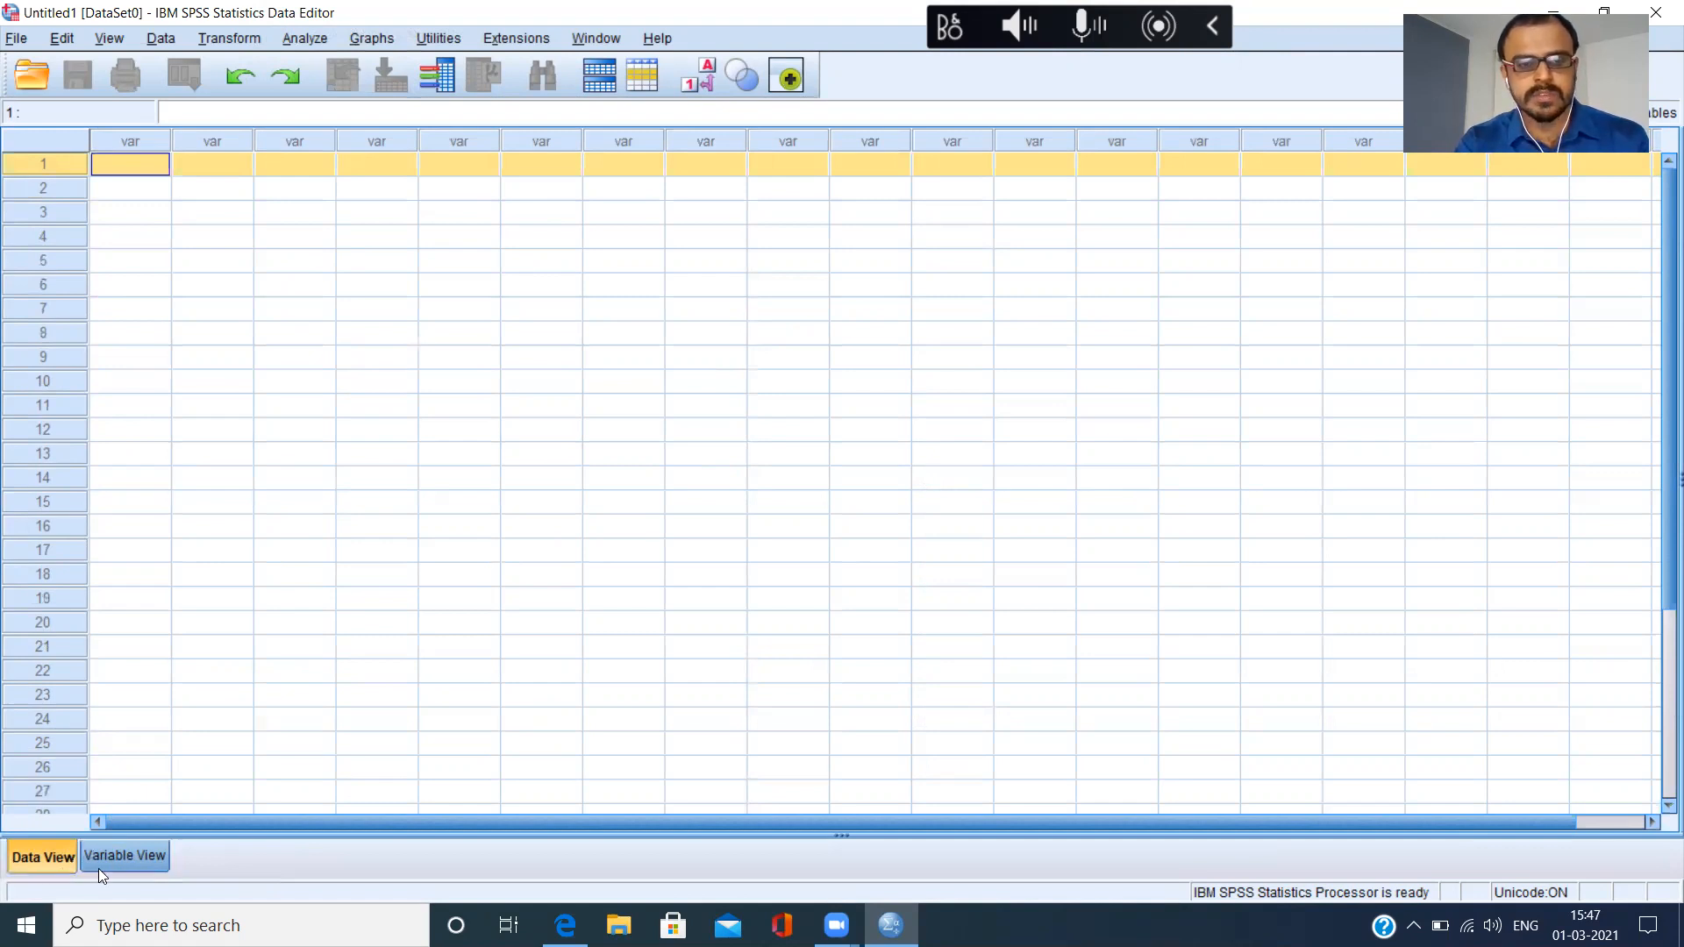
{"action": "left_click", "coordinate": [98, 868]}
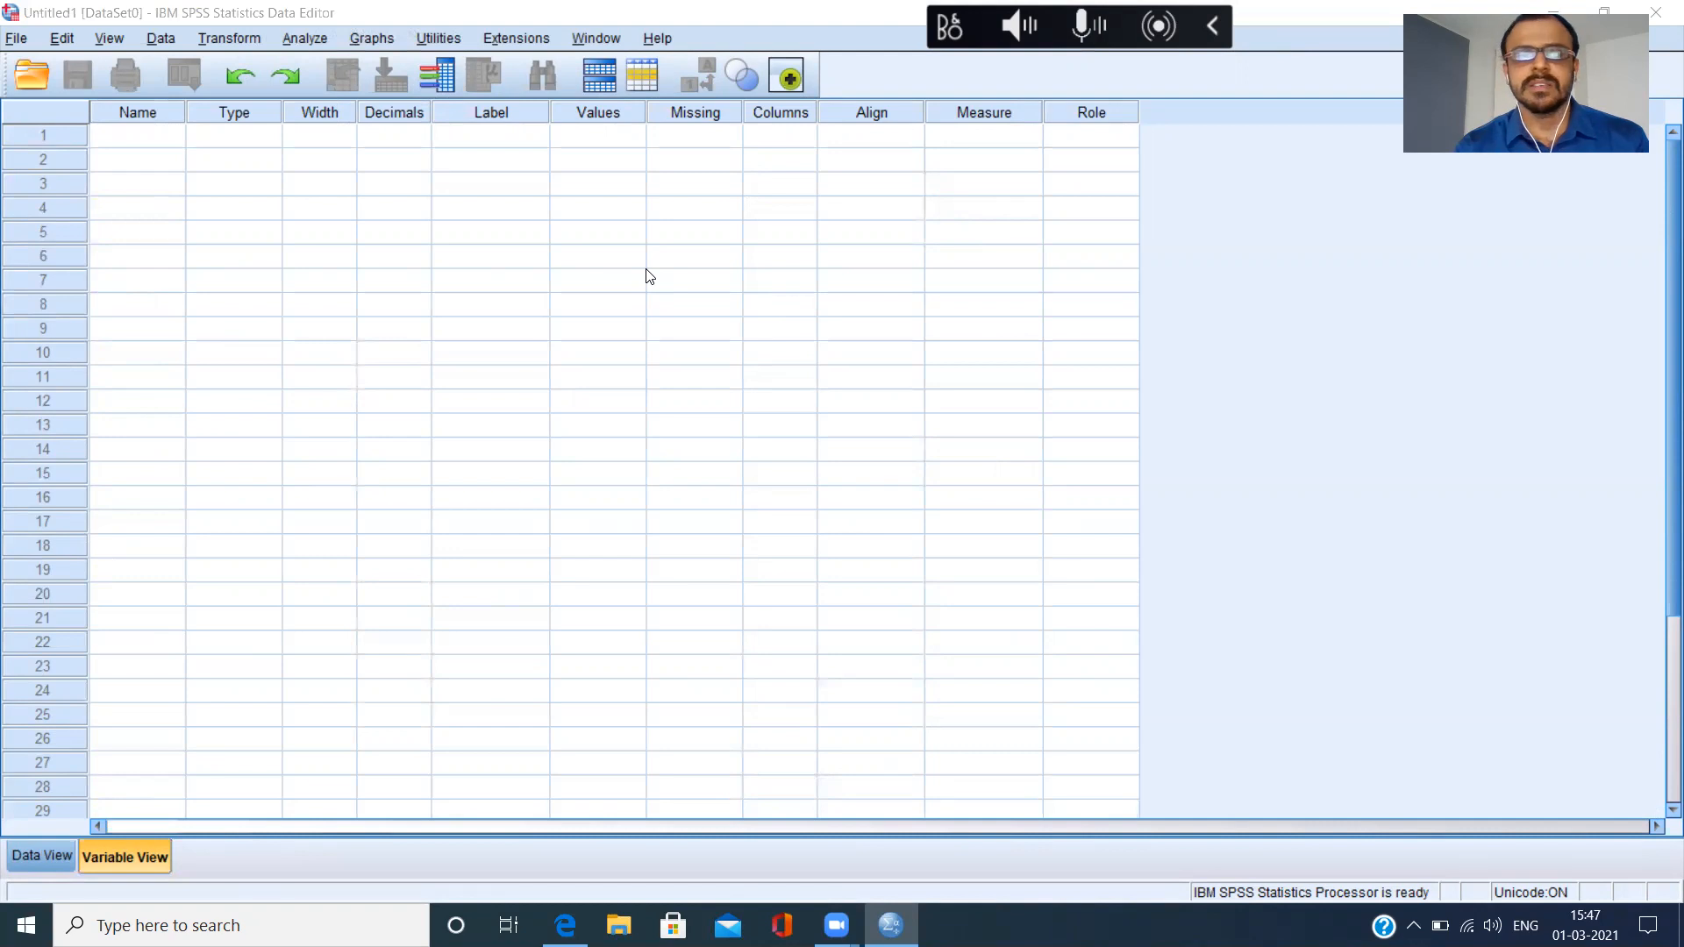
Examine the Name column in Variable View and the first three variable columns in Data View.
{"action": "left_click", "coordinate": [145, 138]}
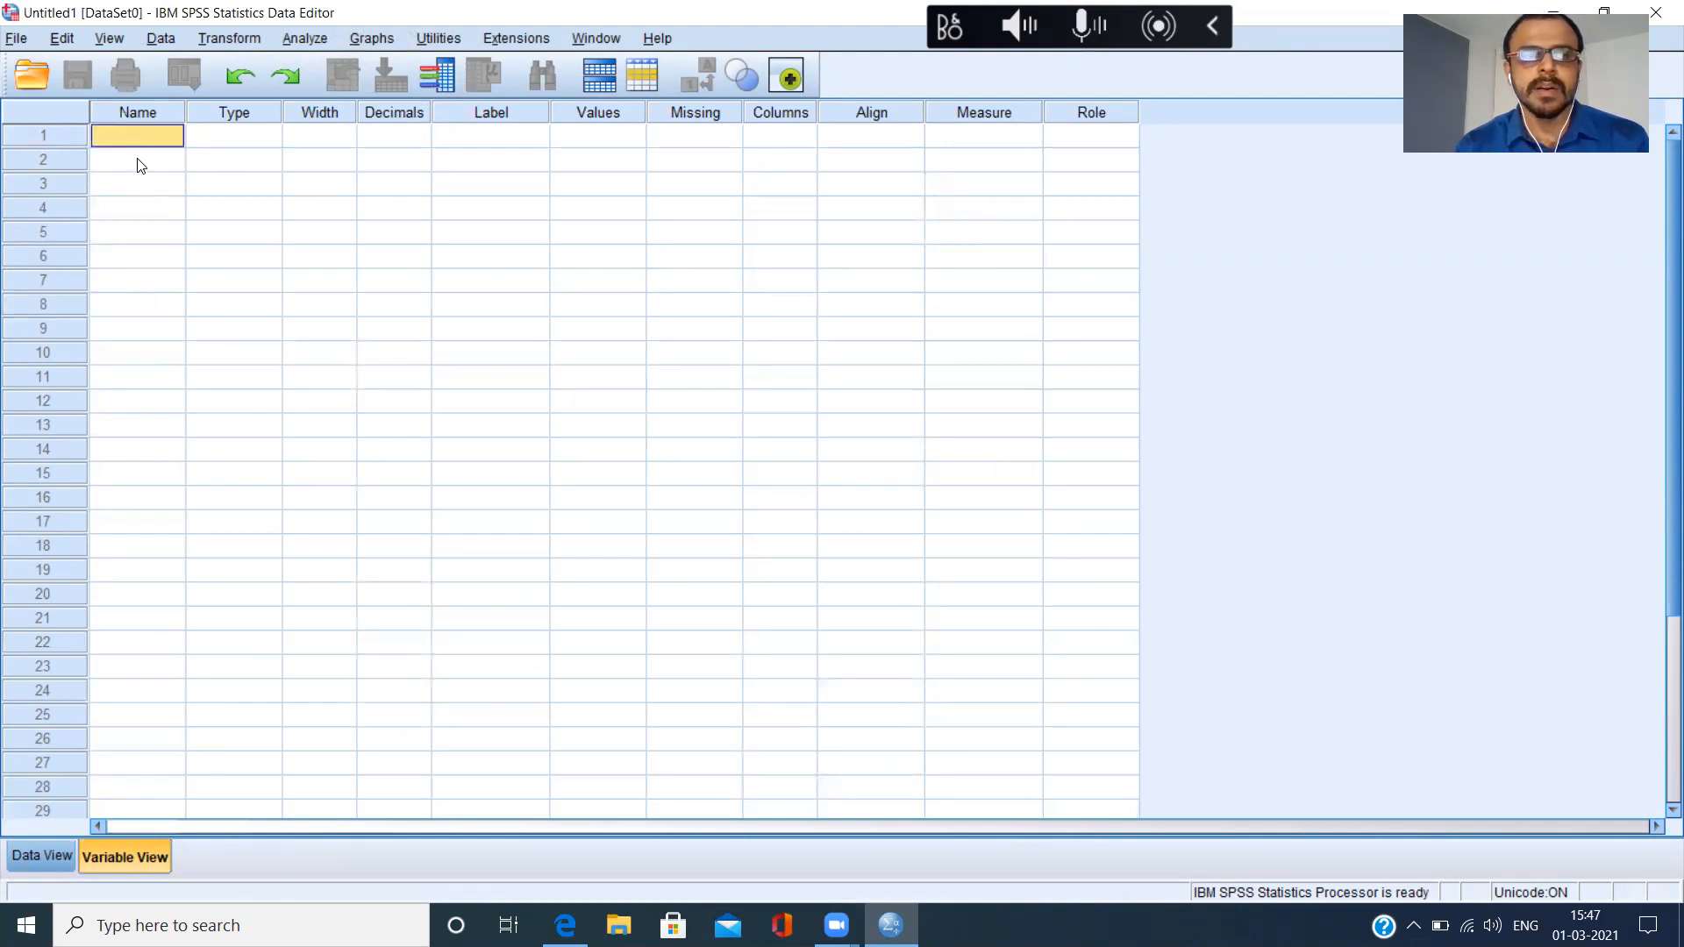
{"action": "left_click", "coordinate": [141, 163]}
{"action": "left_click", "coordinate": [139, 188]}
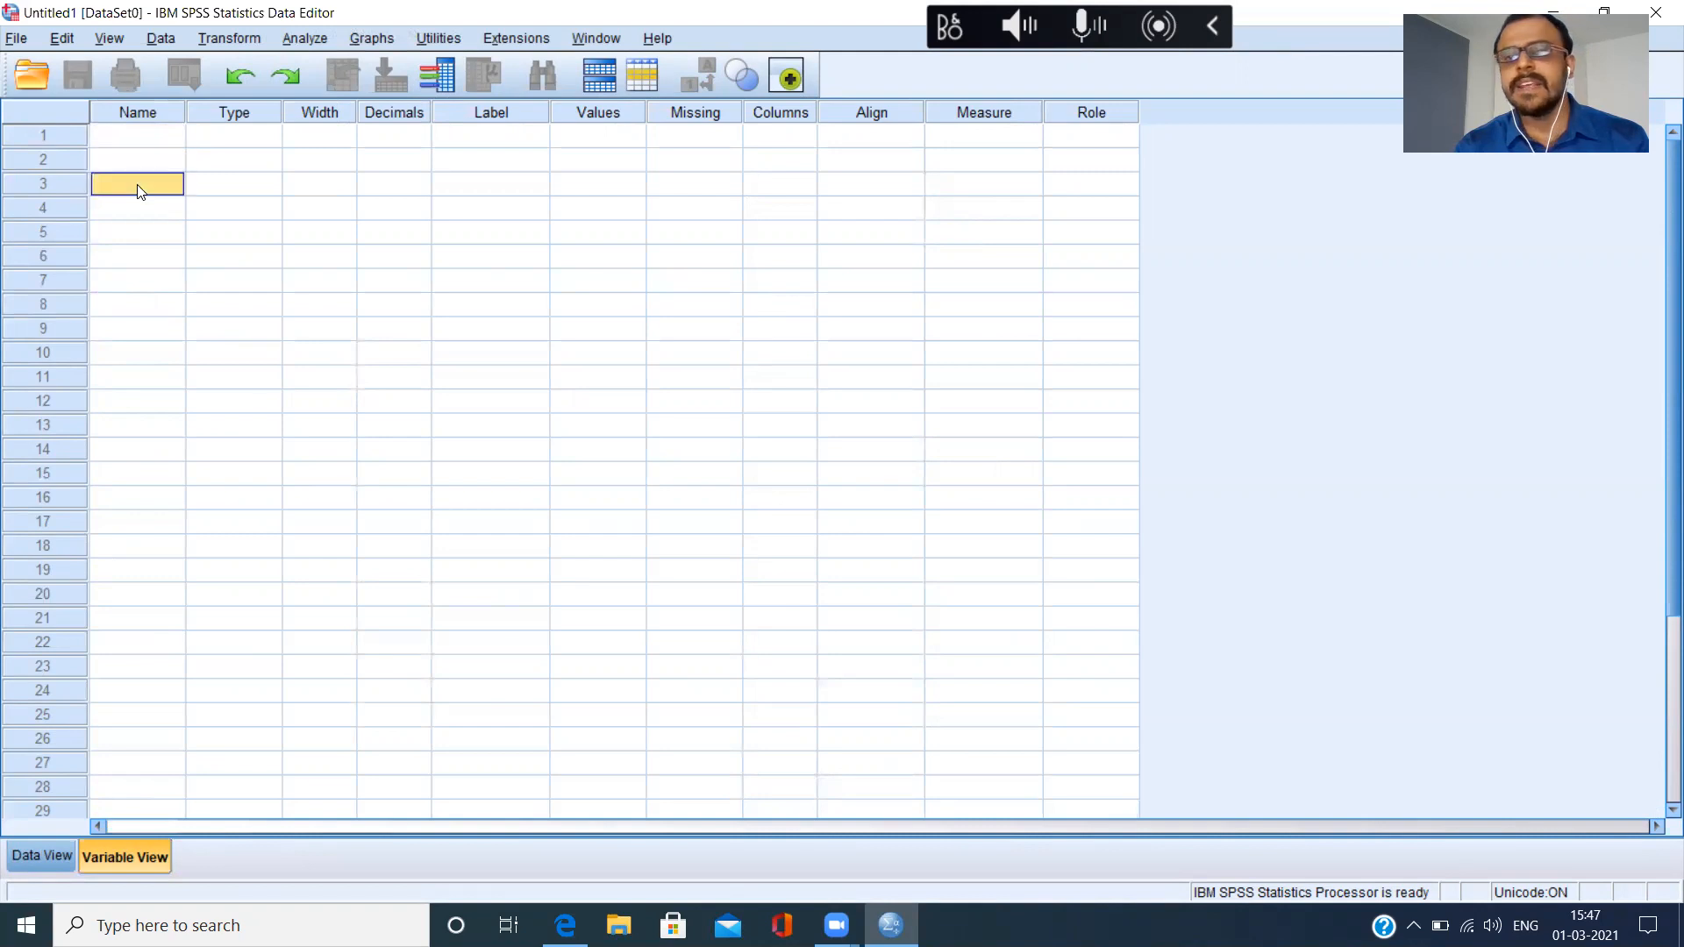
{"action": "left_click", "coordinate": [137, 113]}
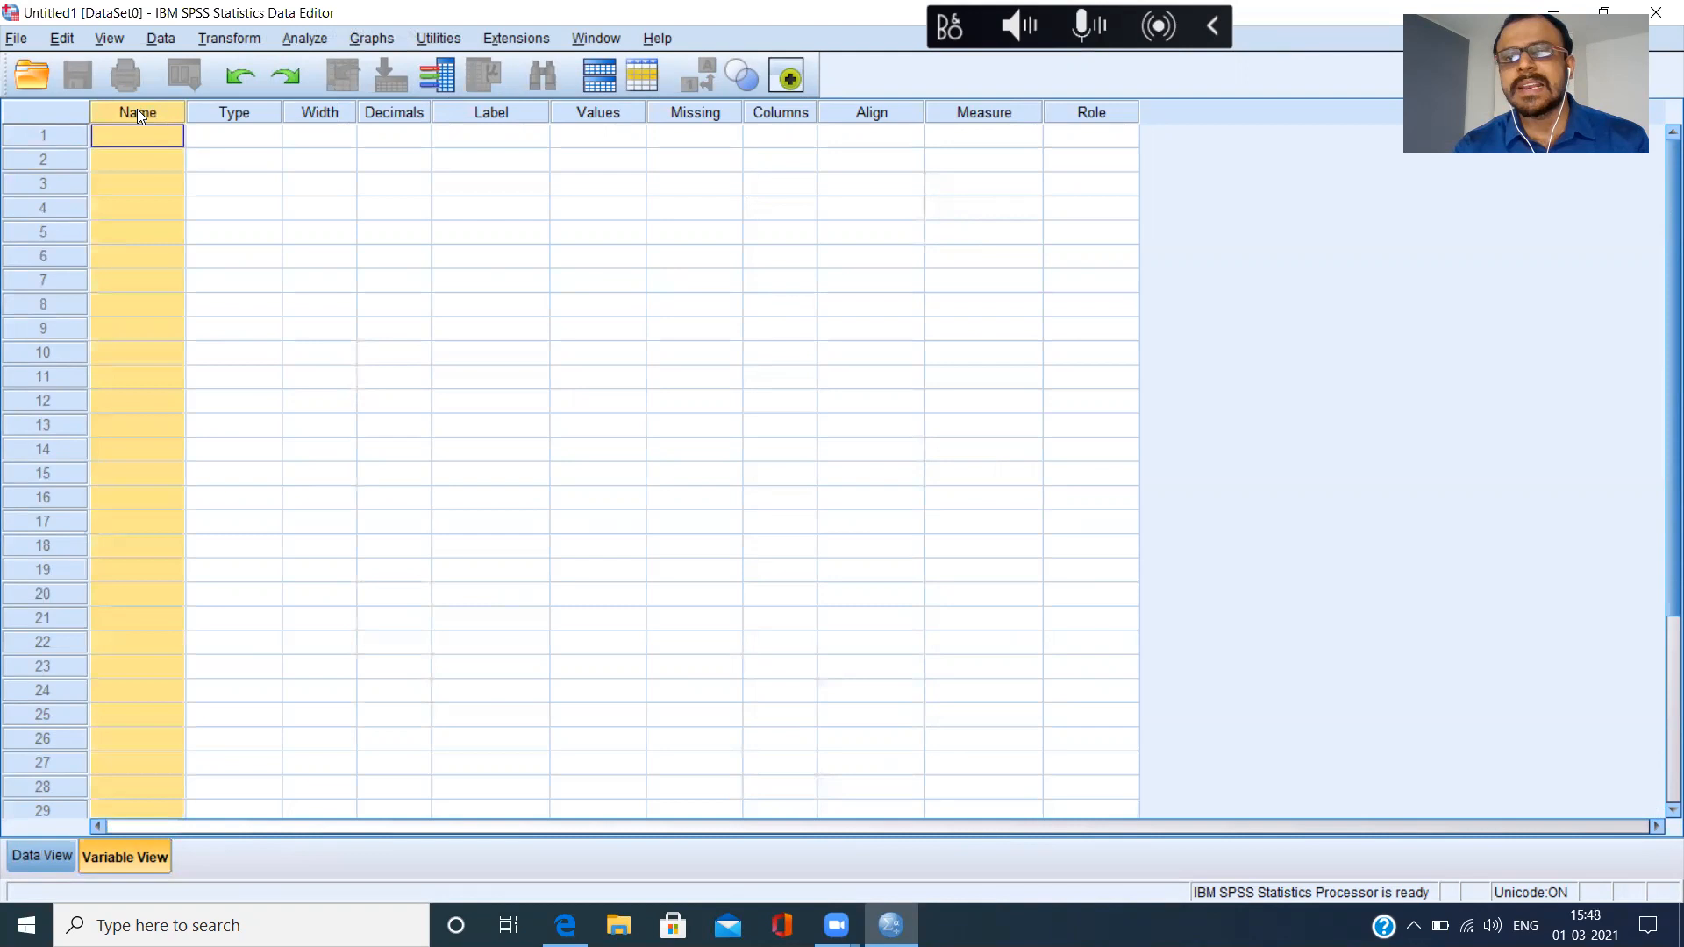
{"action": "left_click", "coordinate": [40, 852]}
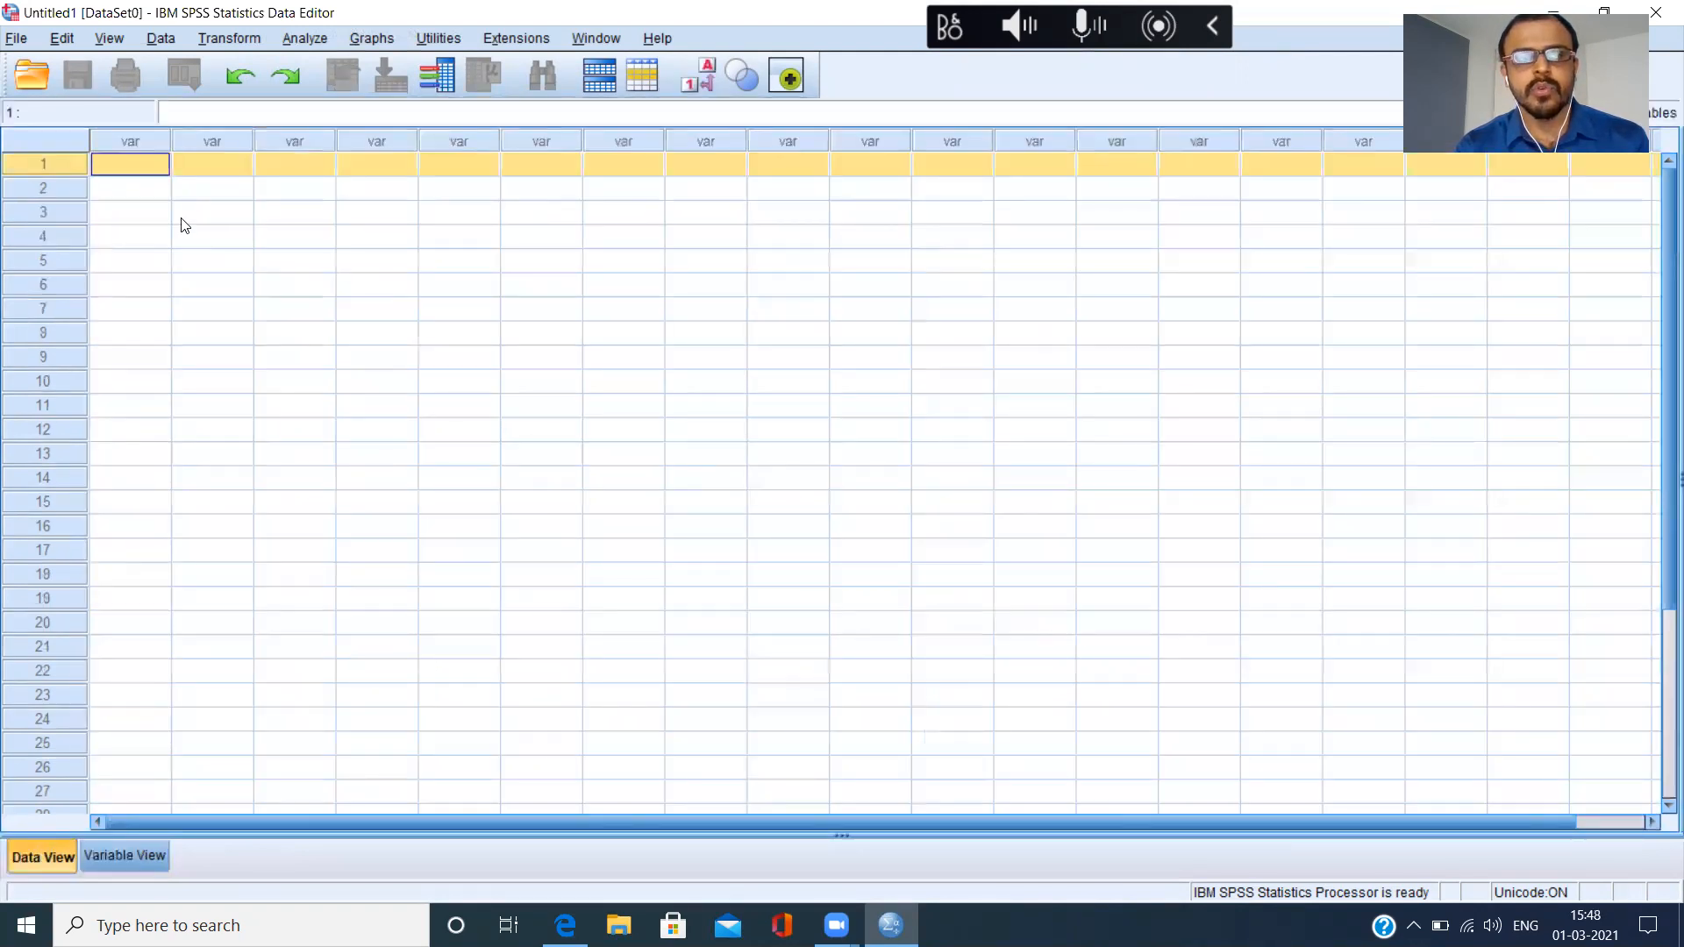
{"action": "left_click", "coordinate": [145, 144]}
{"action": "left_click", "coordinate": [214, 140]}
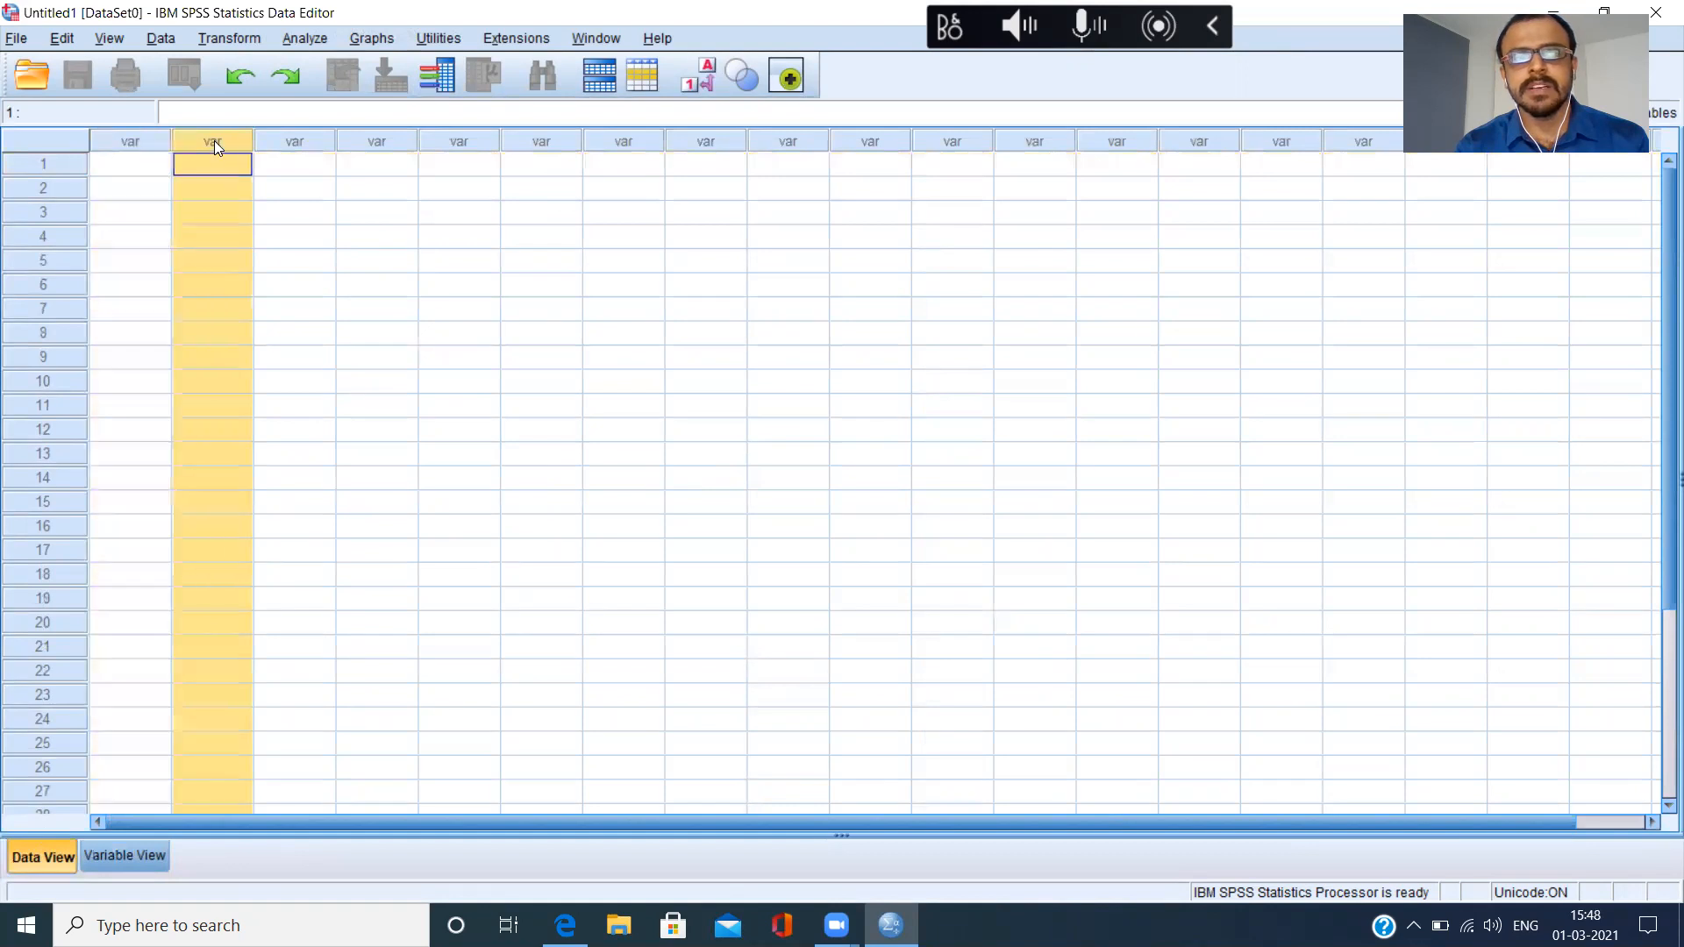
{"action": "left_click", "coordinate": [291, 140]}
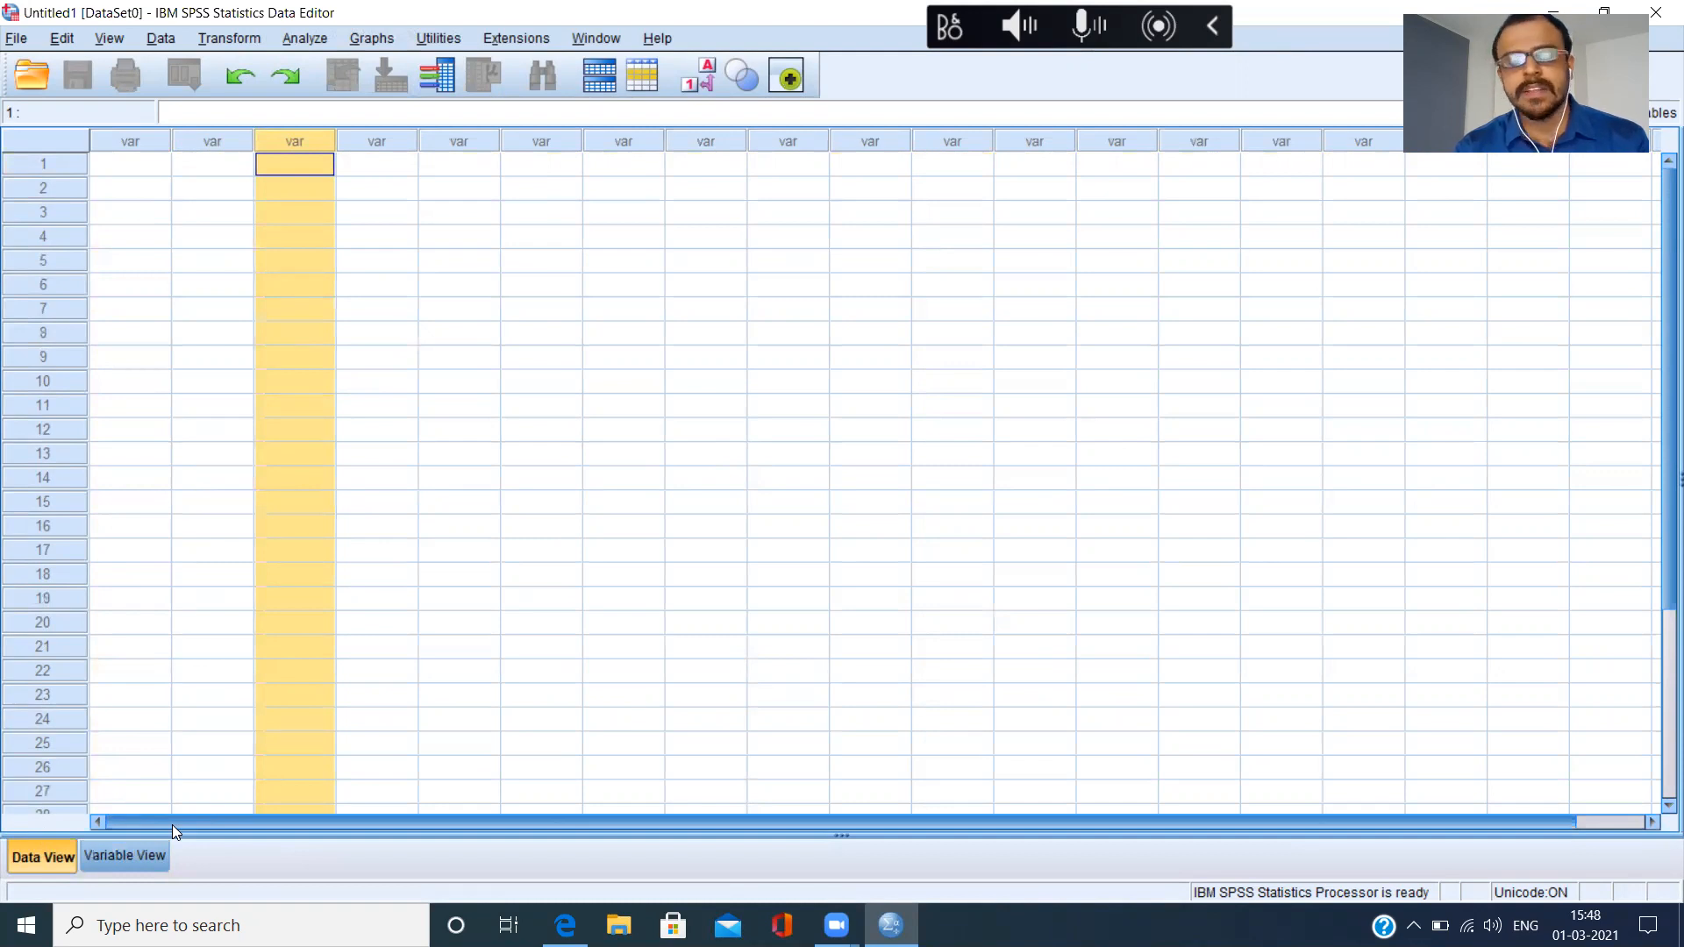
Define three variables named Name, Gender and Salary in Variable View, and check their columns in Data View.
{"action": "left_click", "coordinate": [136, 864]}
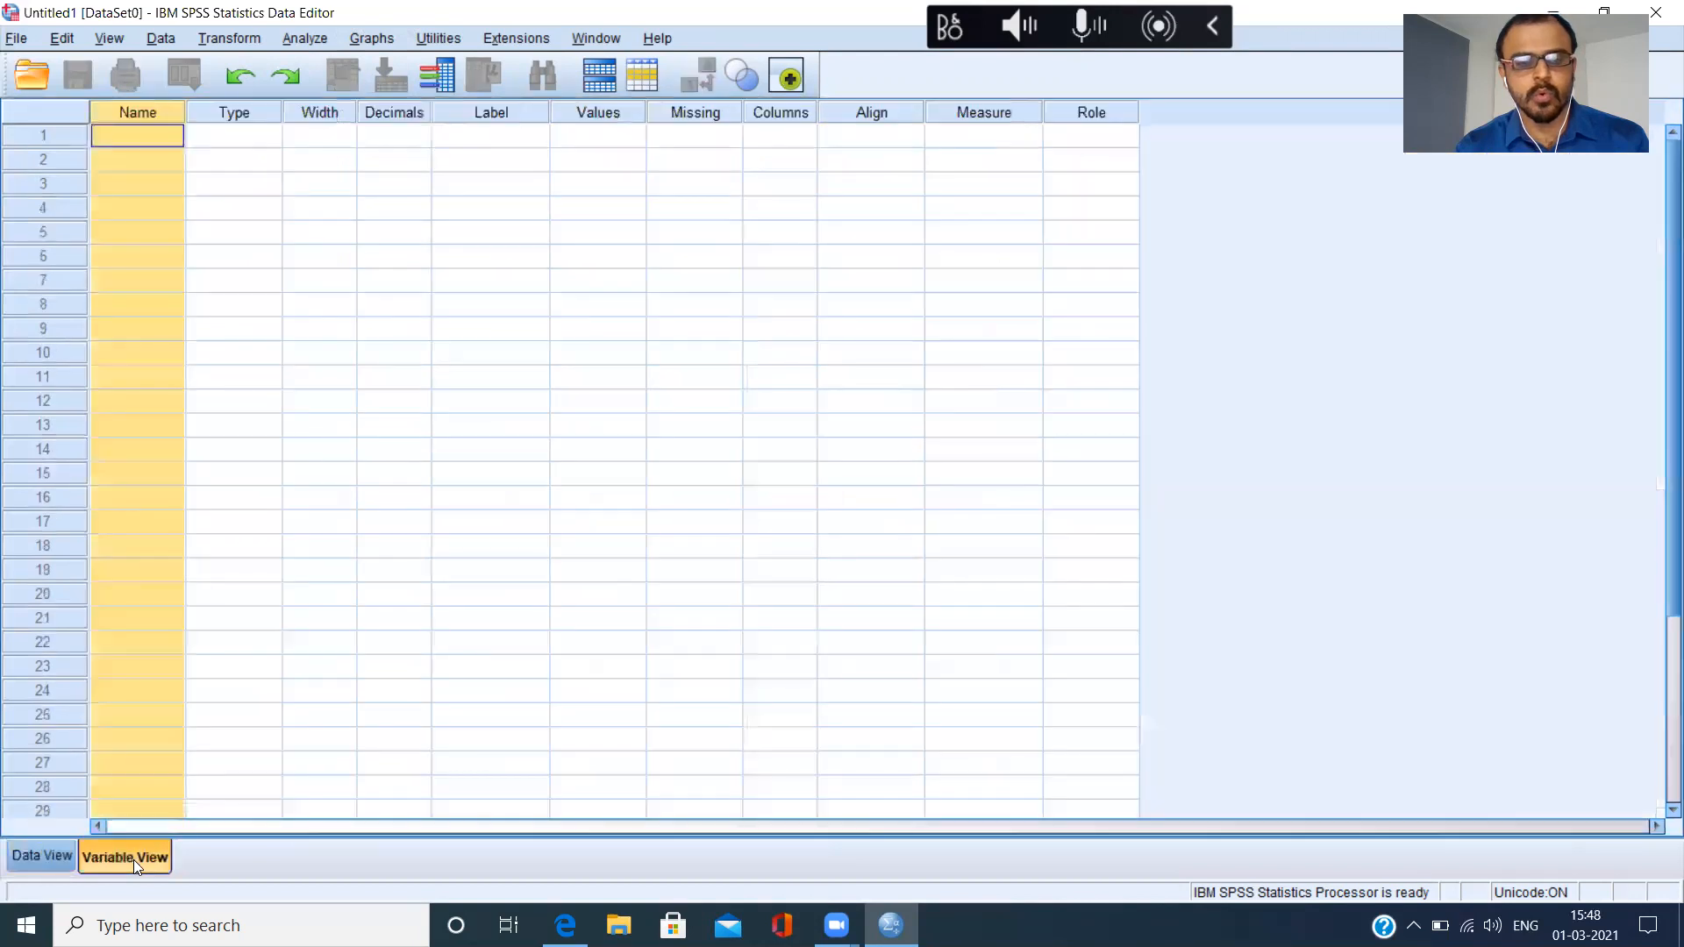
{"action": "left_click", "coordinate": [154, 140]}
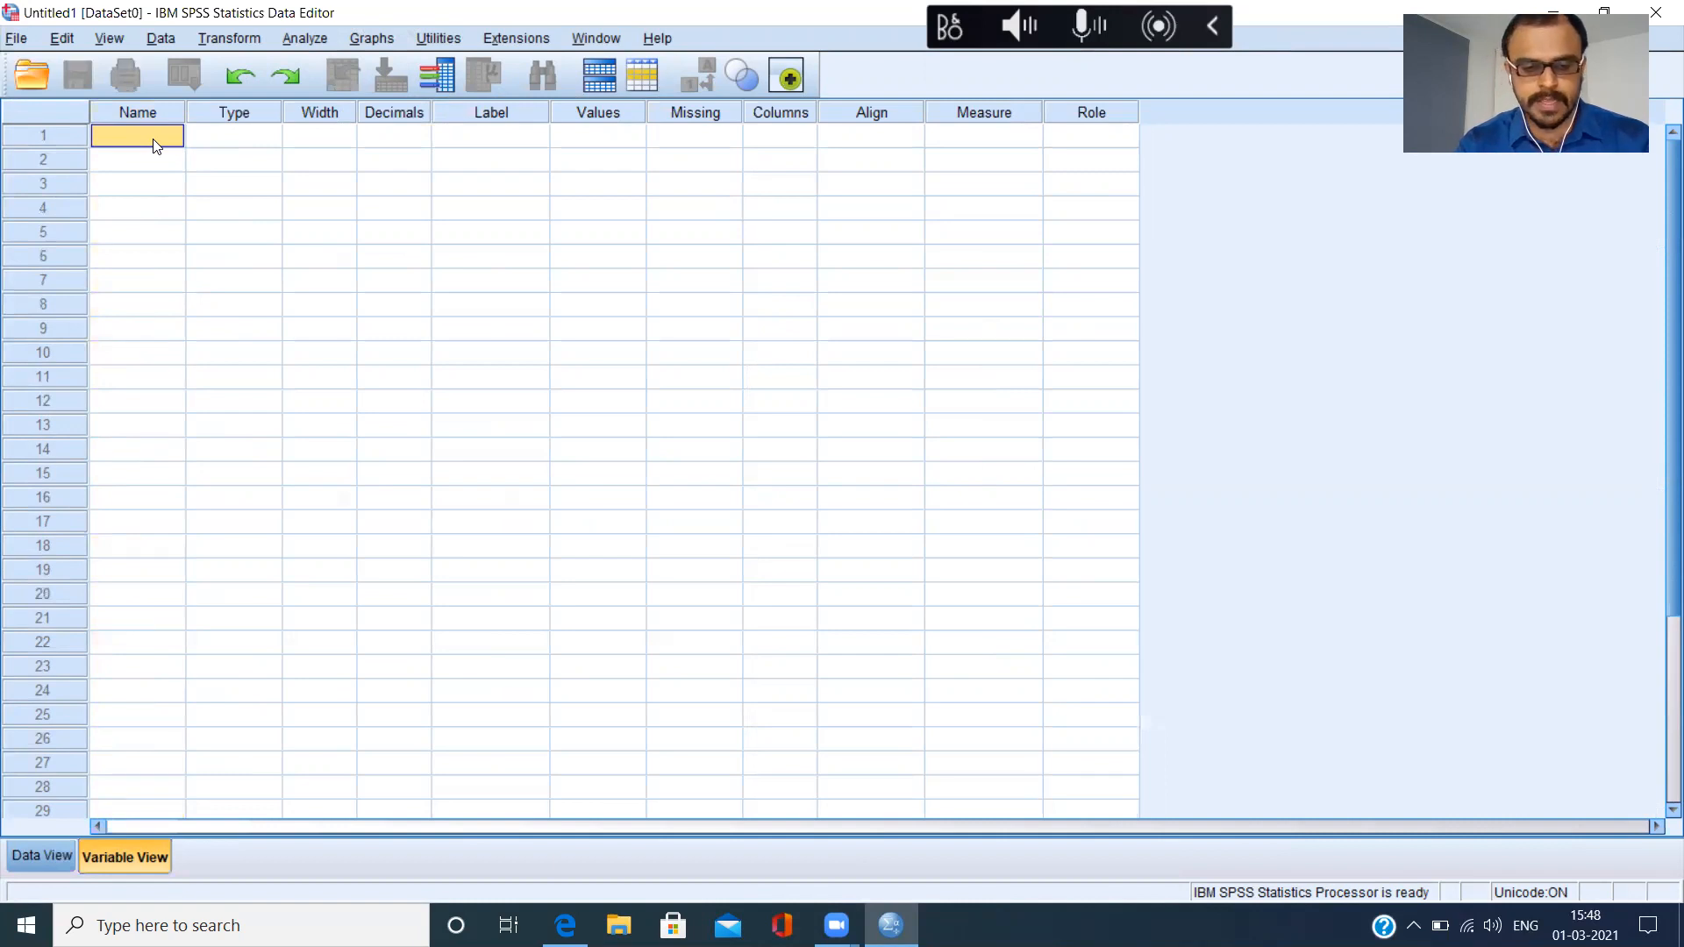
{"action": "type", "text": "Name"}
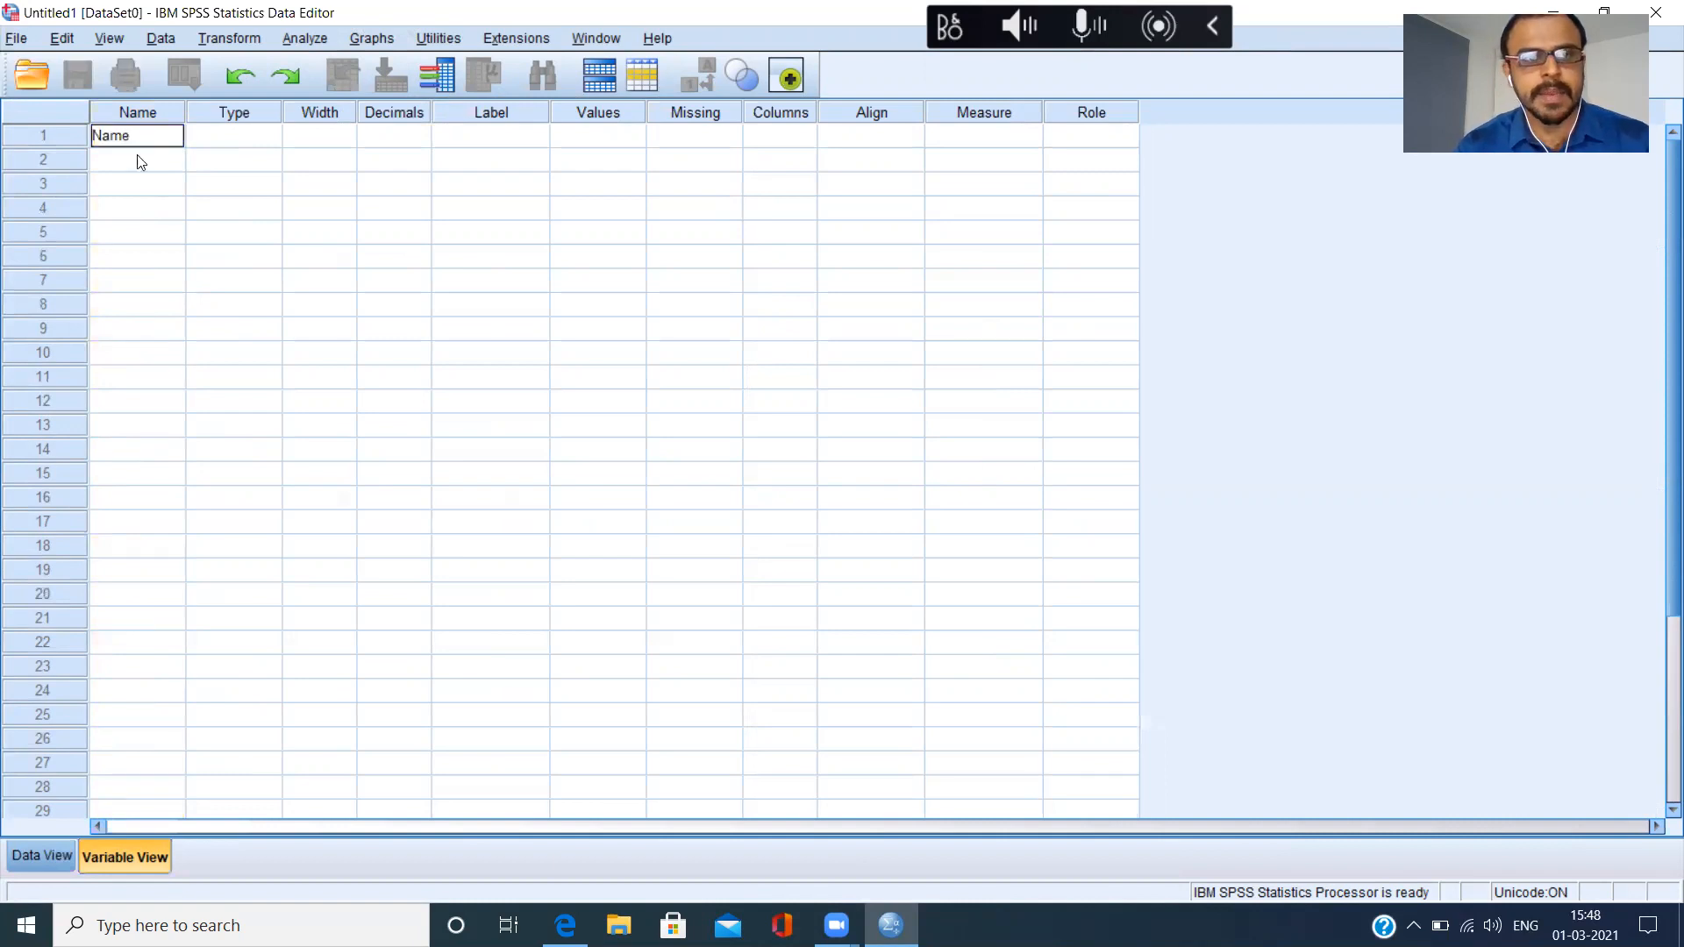
{"action": "left_click", "coordinate": [132, 167]}
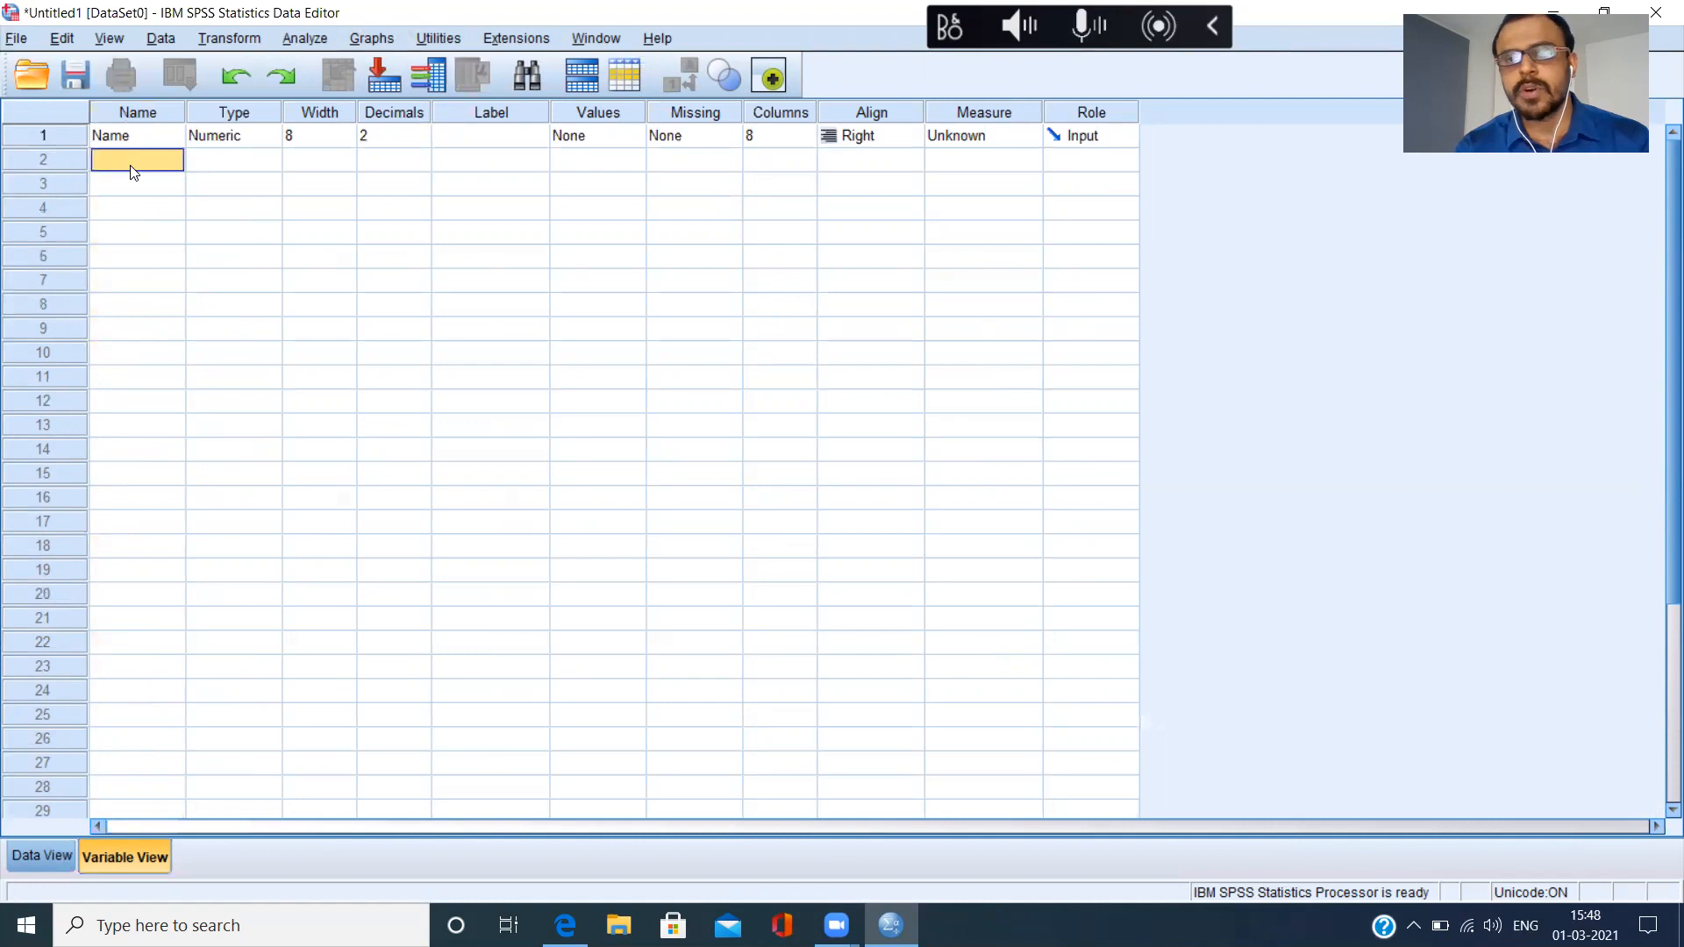
{"action": "type", "text": "Gender"}
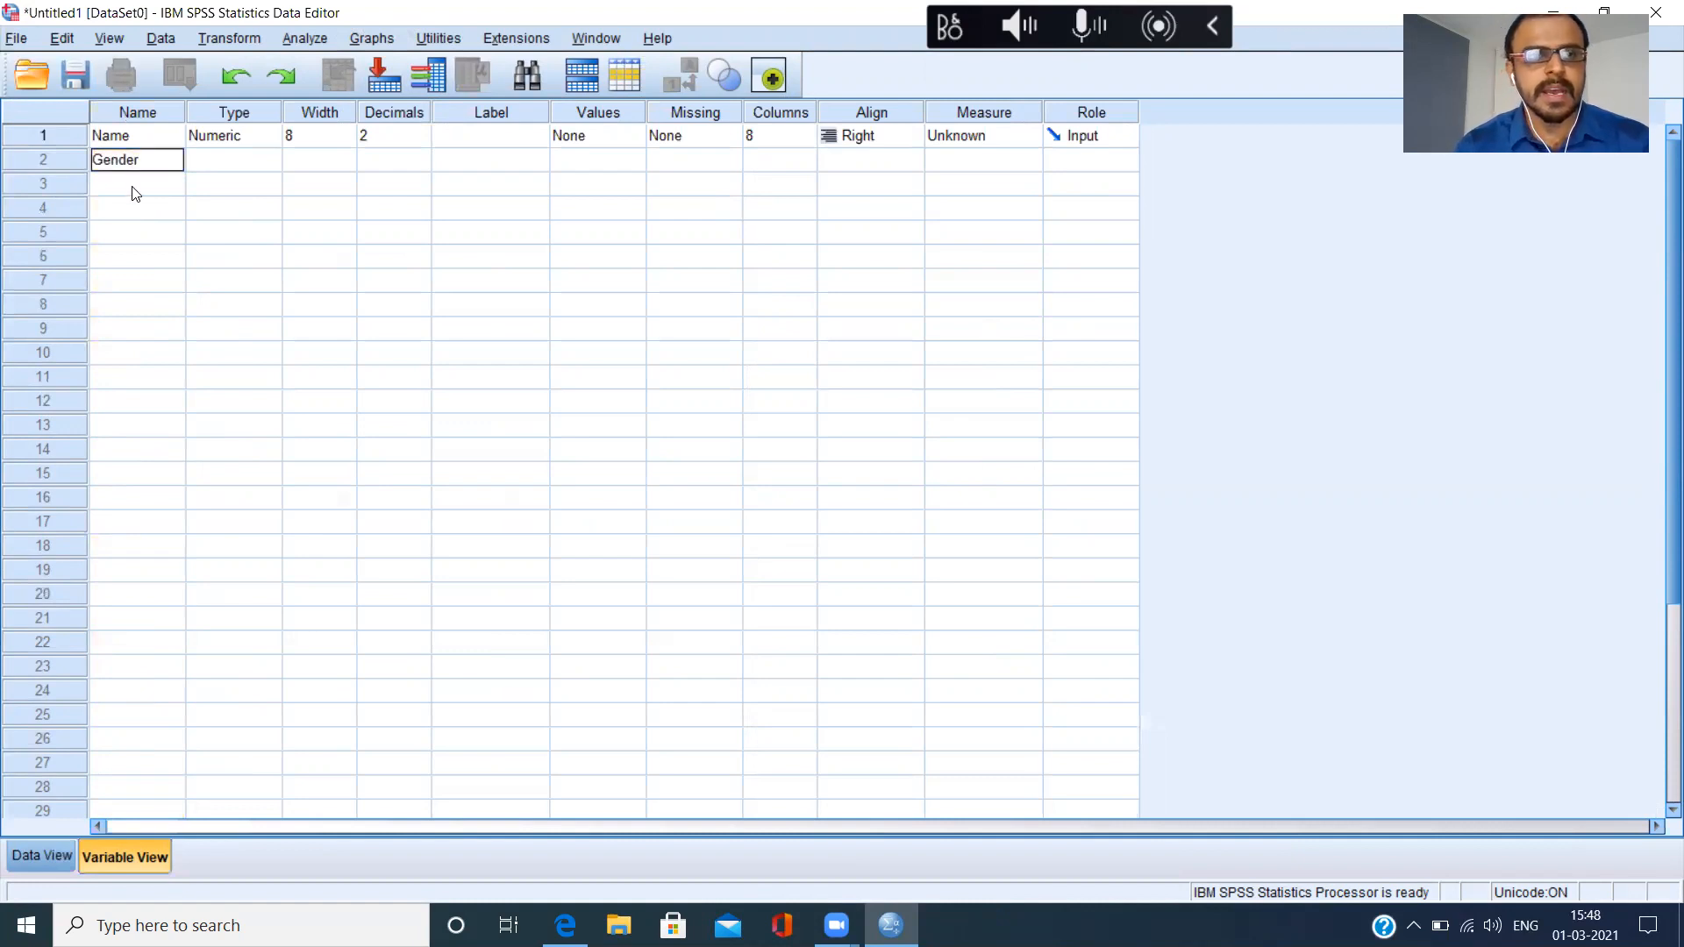
{"action": "left_click", "coordinate": [136, 191]}
{"action": "type", "text": "Salary"}
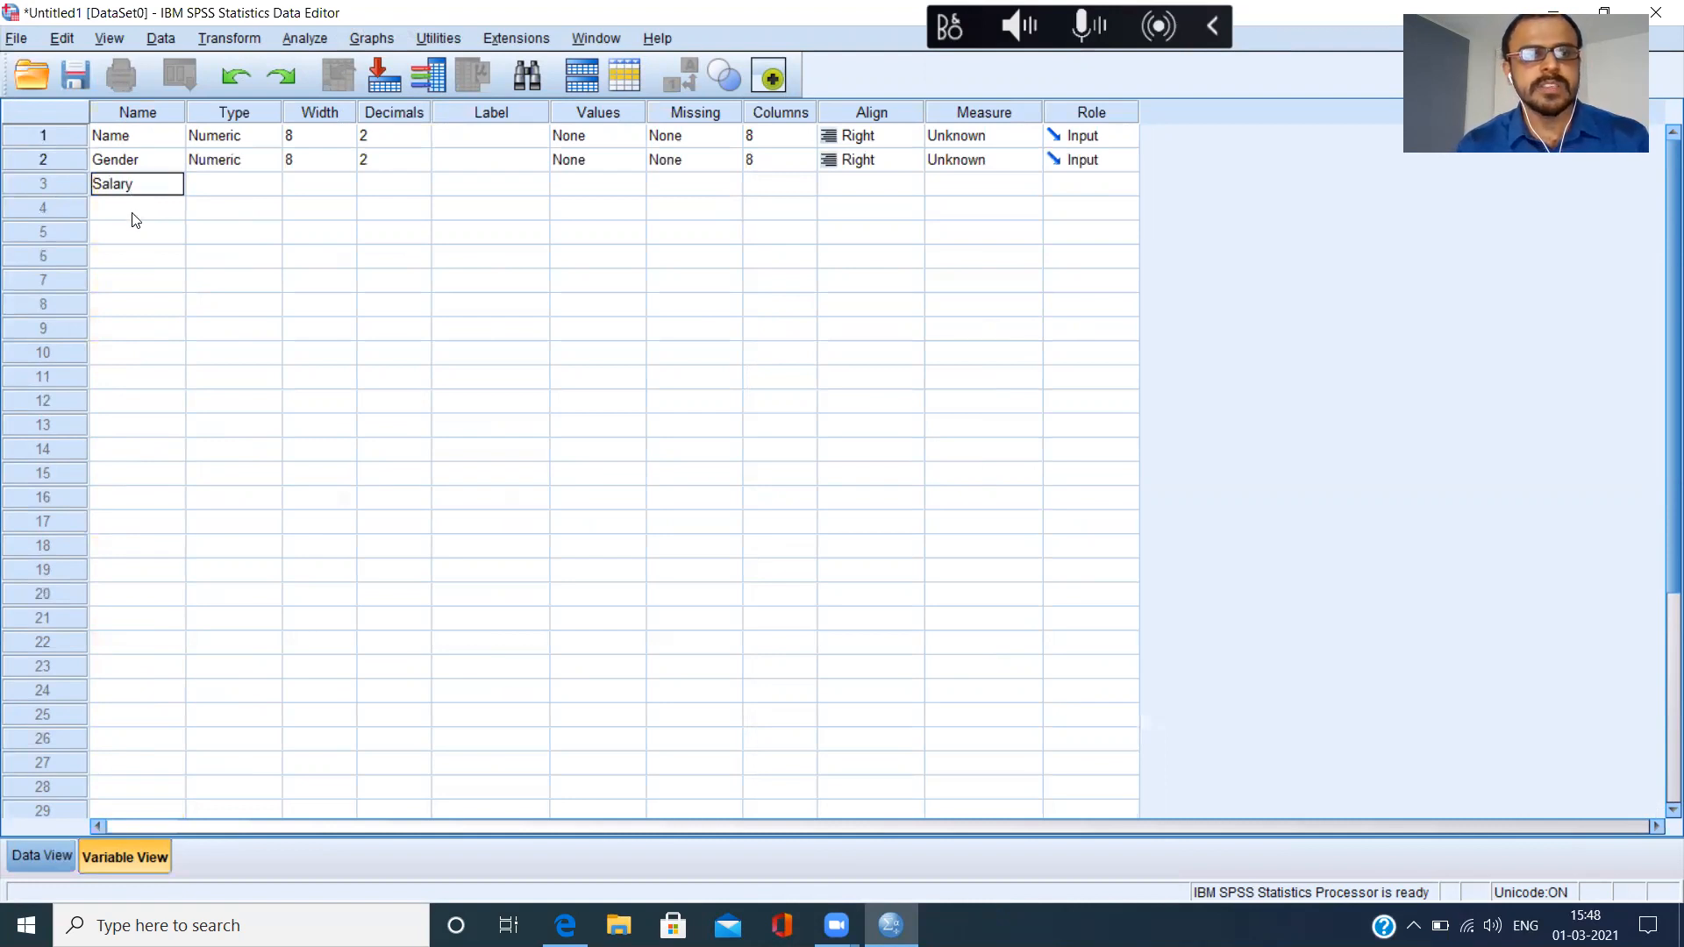
{"action": "left_click", "coordinate": [135, 216]}
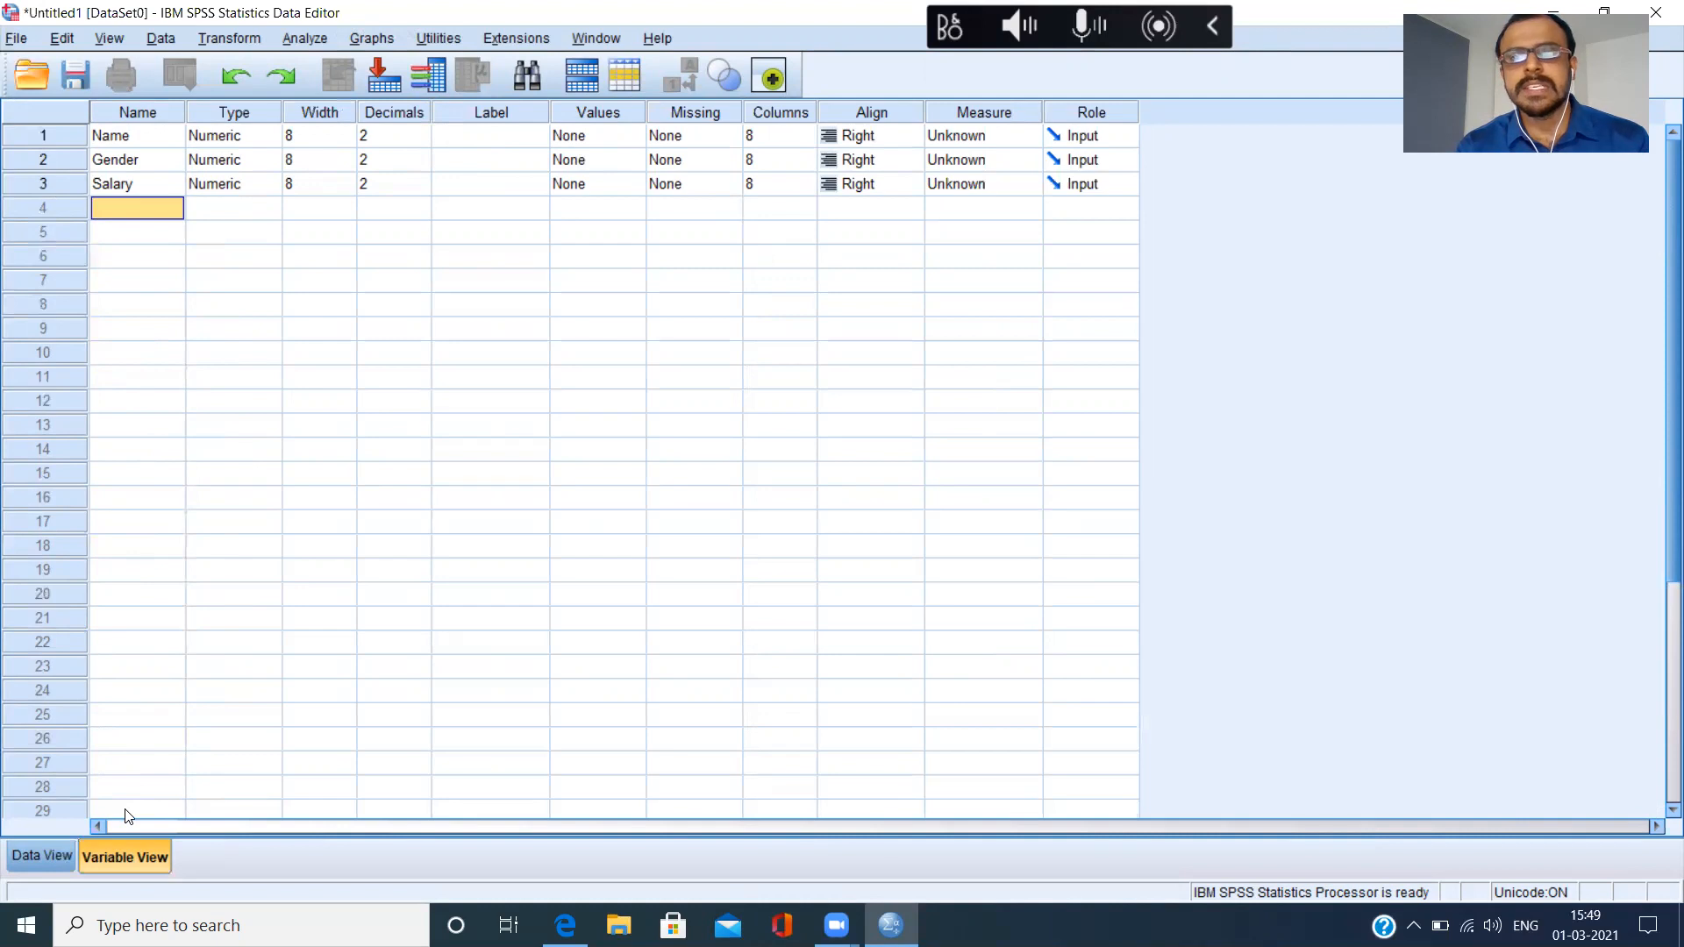
{"action": "left_click", "coordinate": [47, 862]}
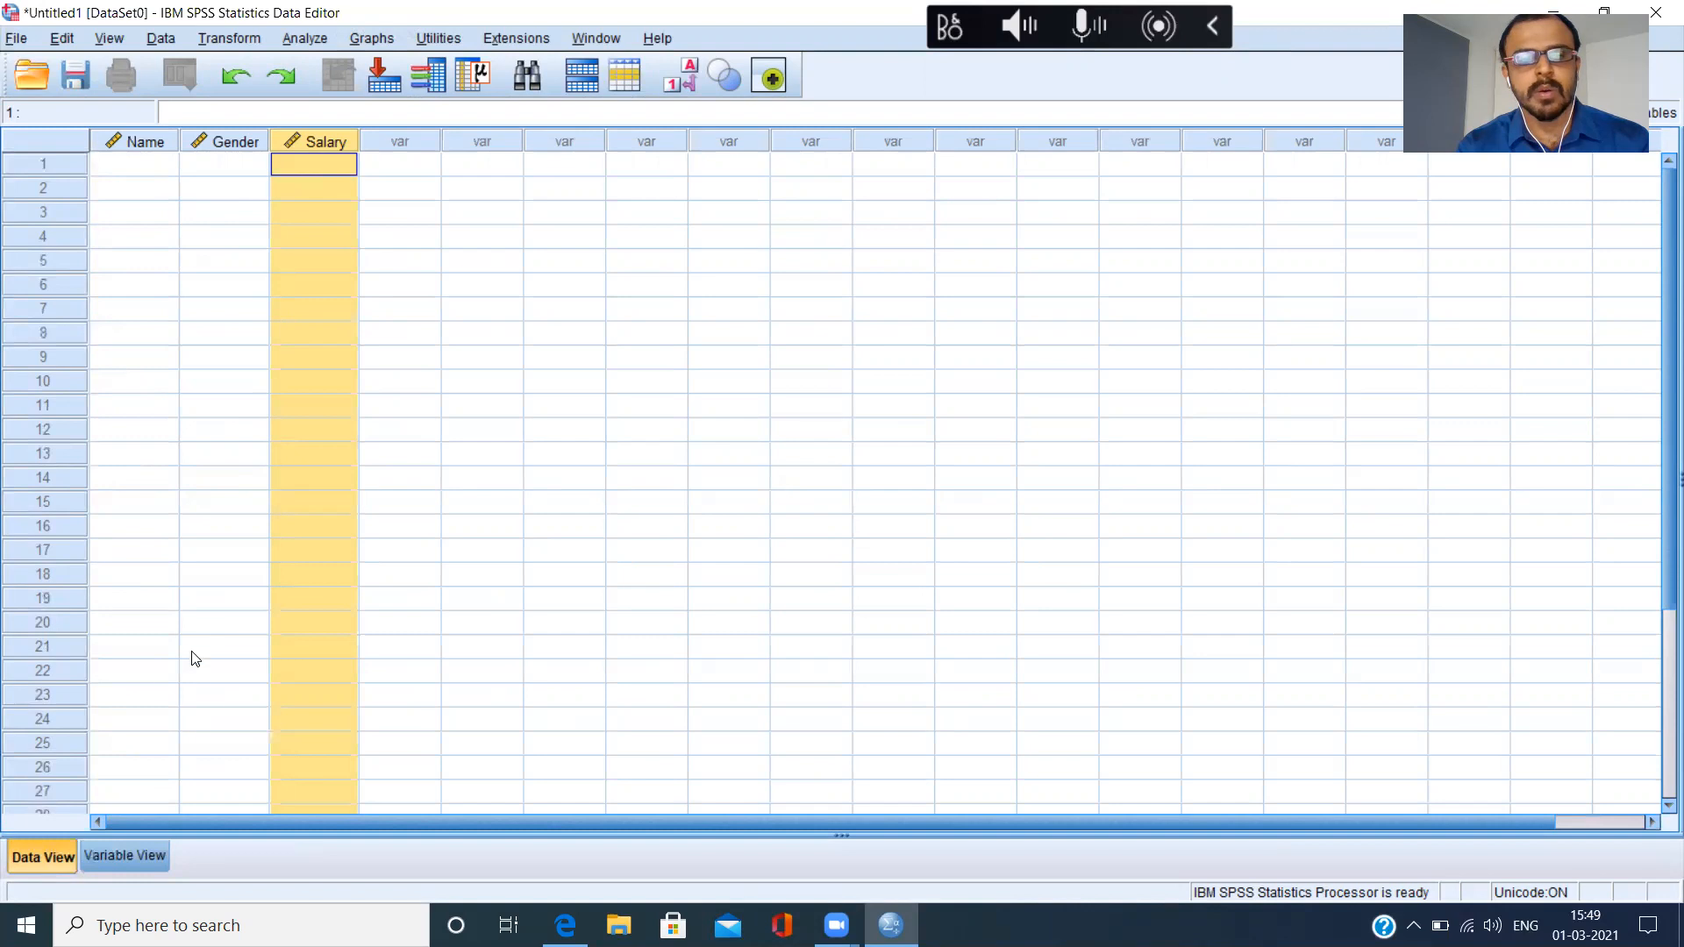
{"action": "left_click", "coordinate": [137, 861]}
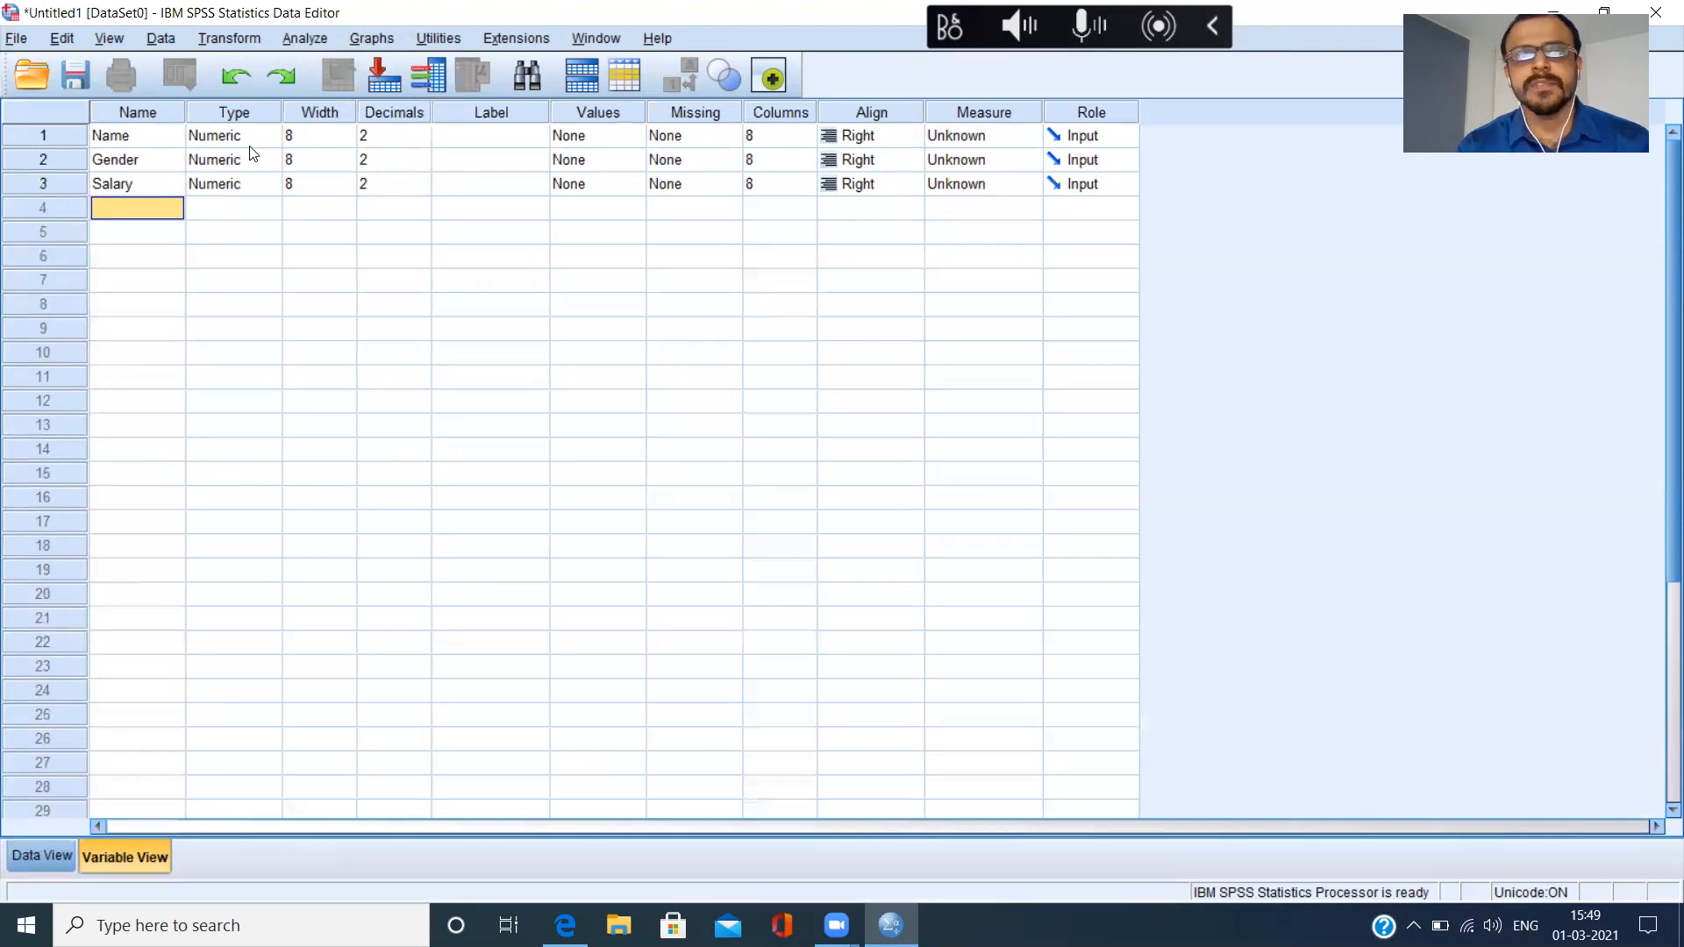
Look through the Comma, Dot and Date variable types for the Name variable, and set its type to String.
{"action": "left_click", "coordinate": [140, 136]}
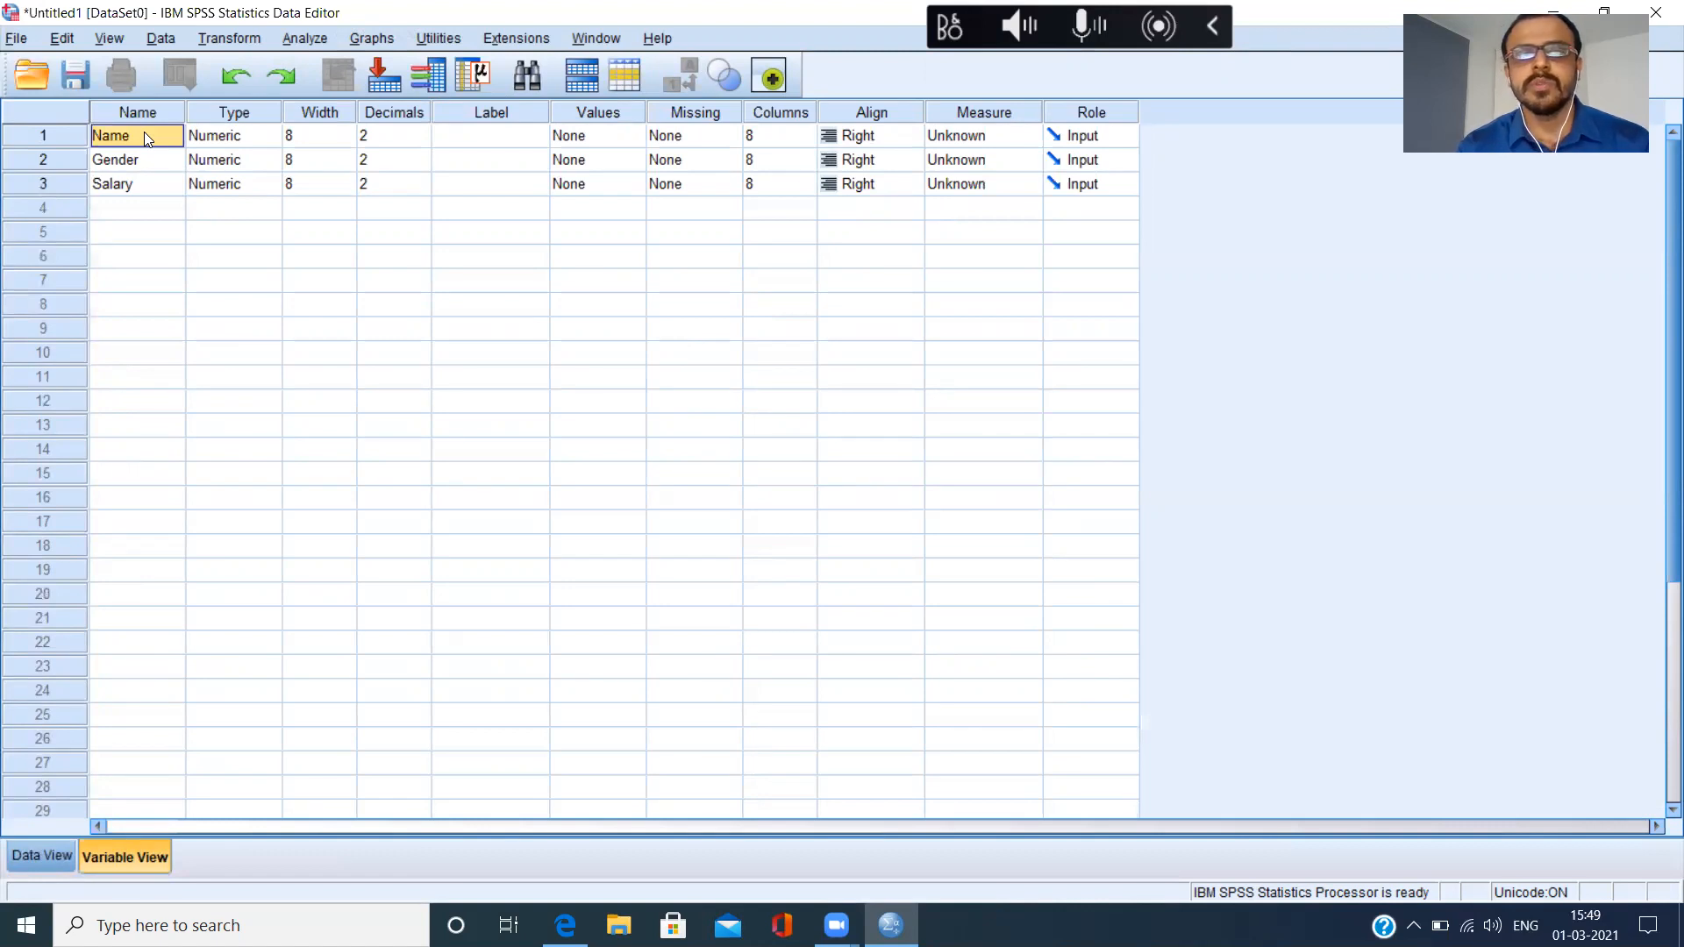
{"action": "left_click", "coordinate": [250, 143]}
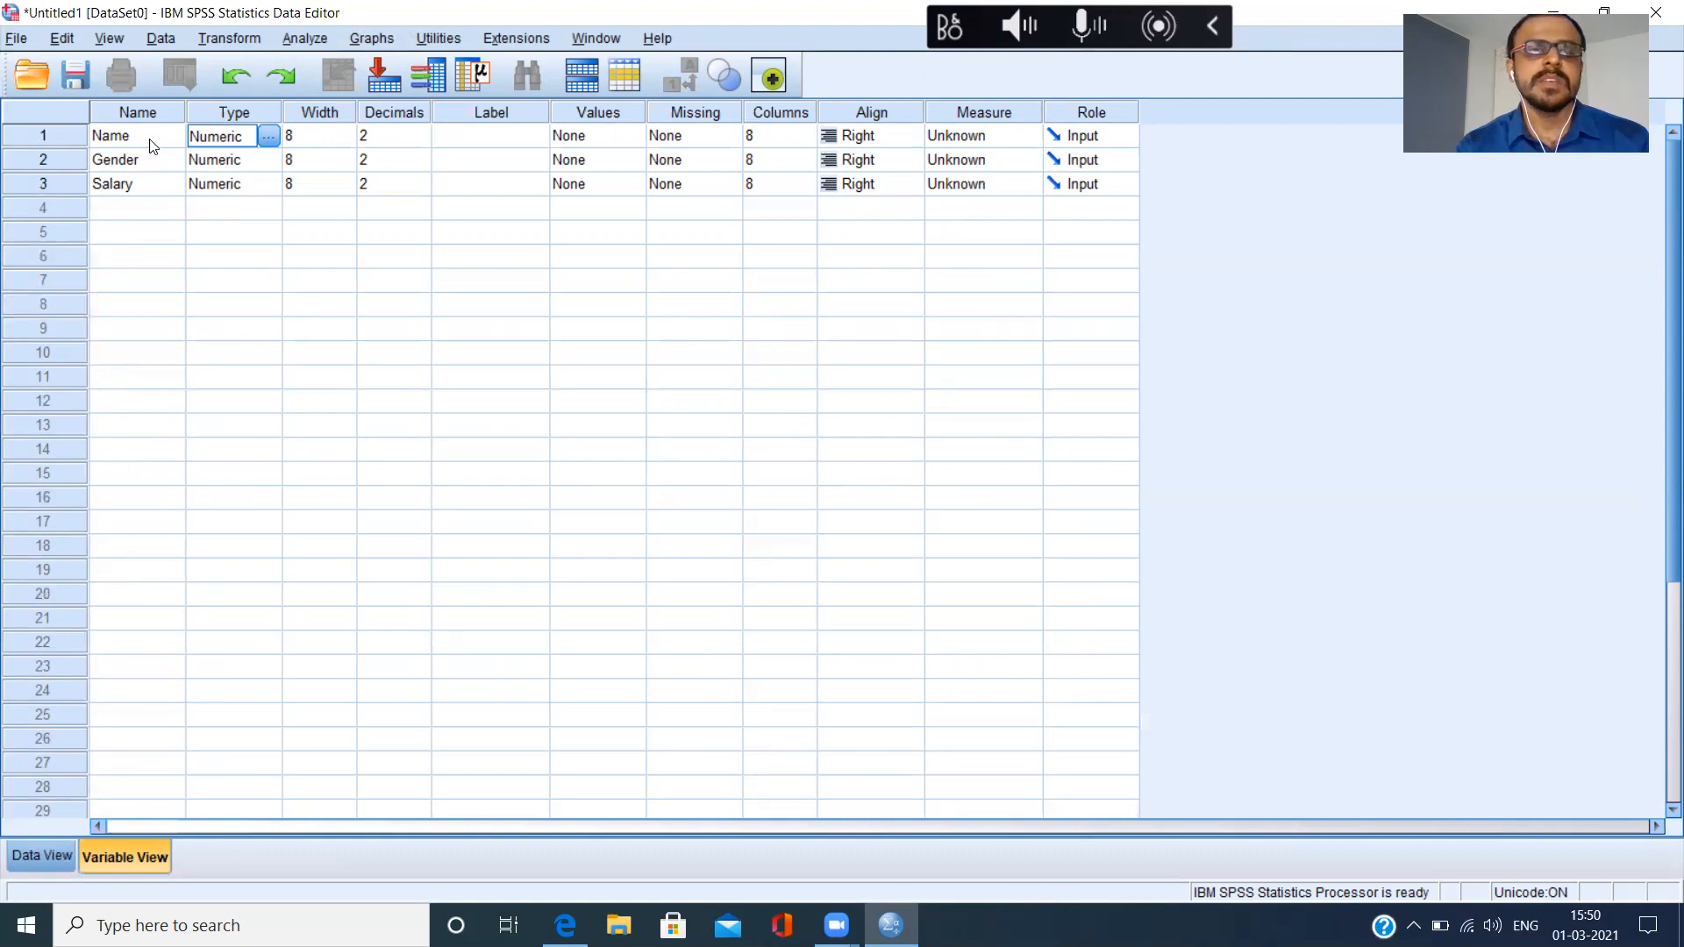
{"action": "left_click", "coordinate": [269, 139]}
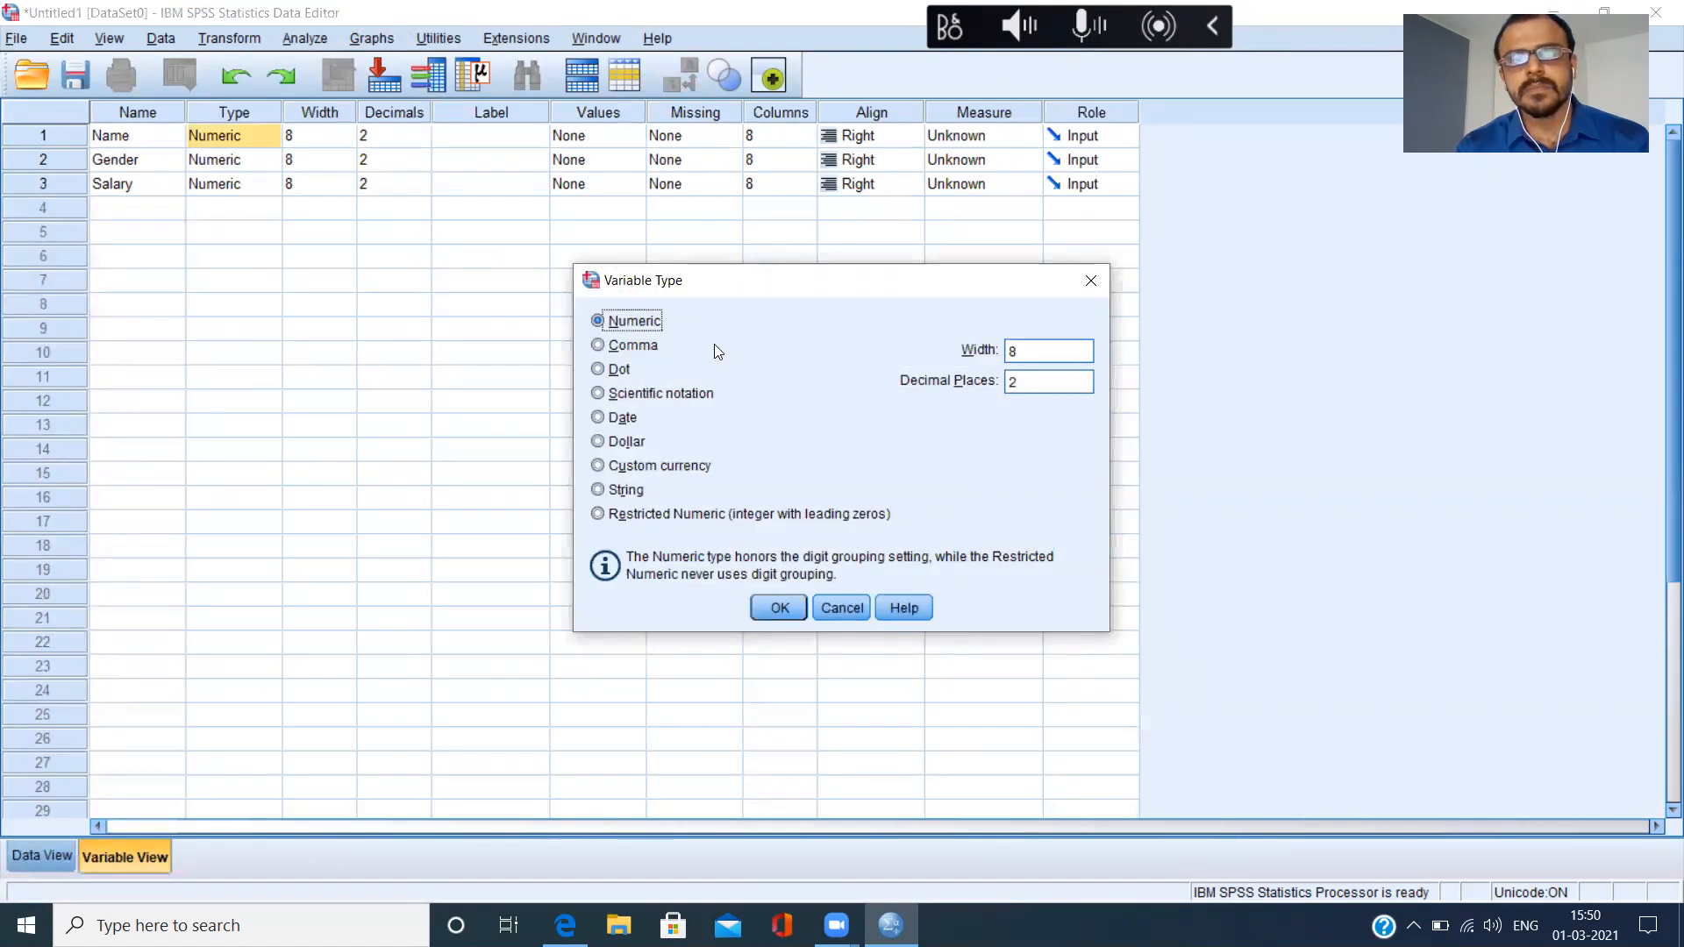
{"action": "left_click", "coordinate": [603, 351]}
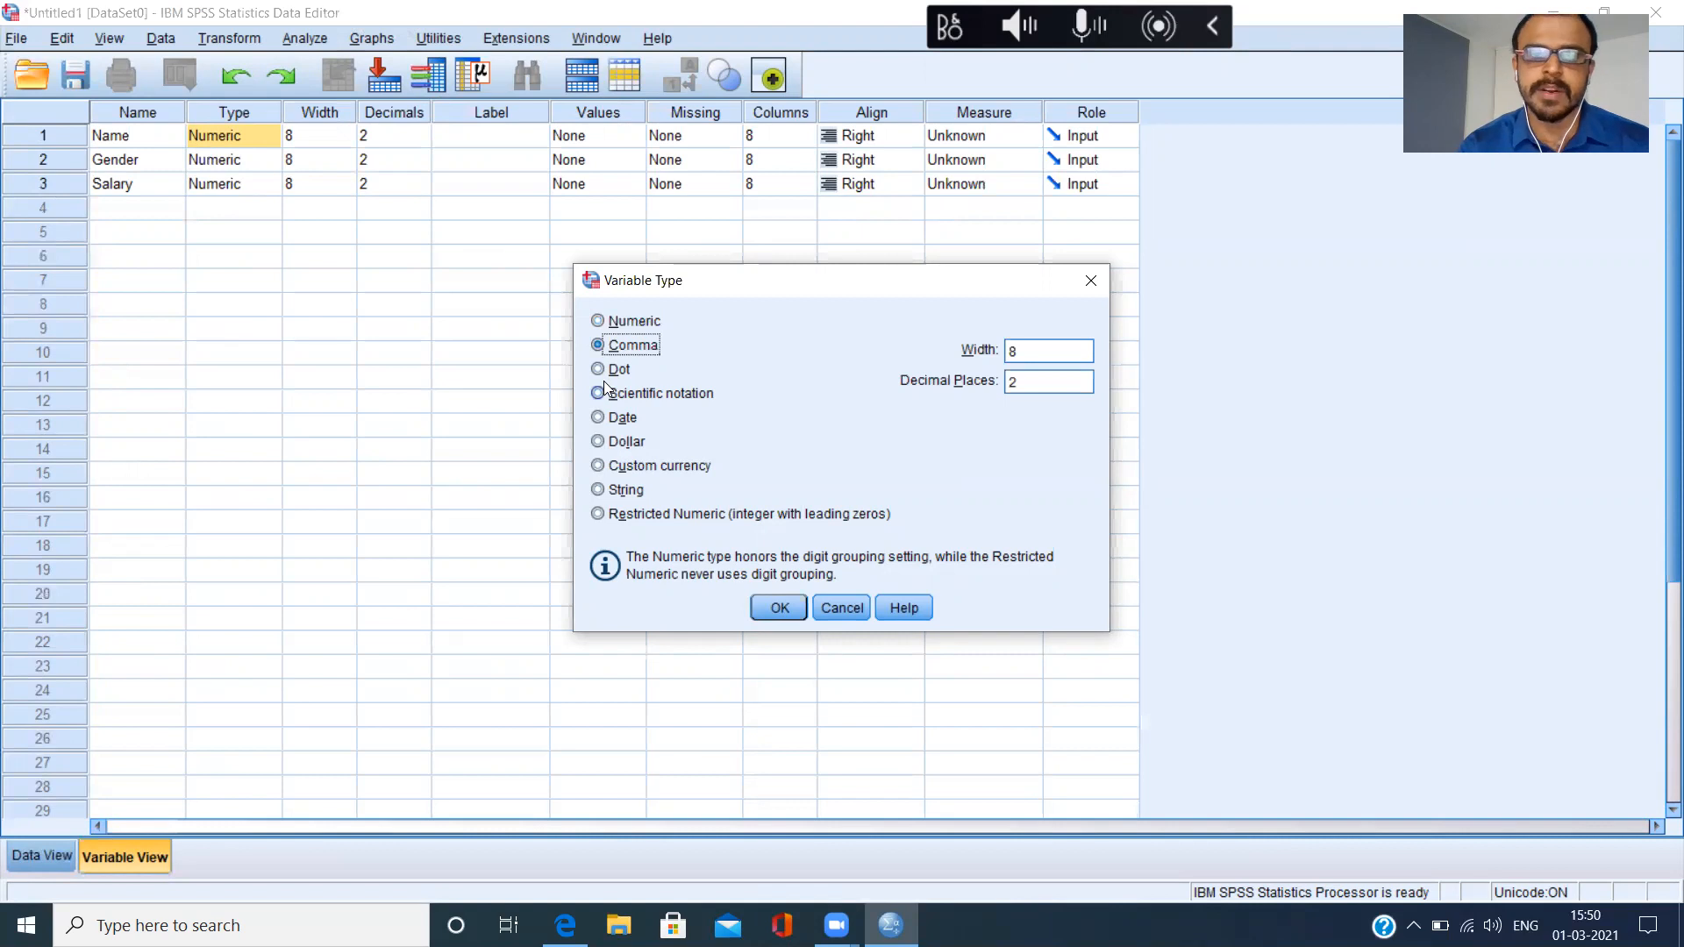
{"action": "left_click", "coordinate": [606, 369]}
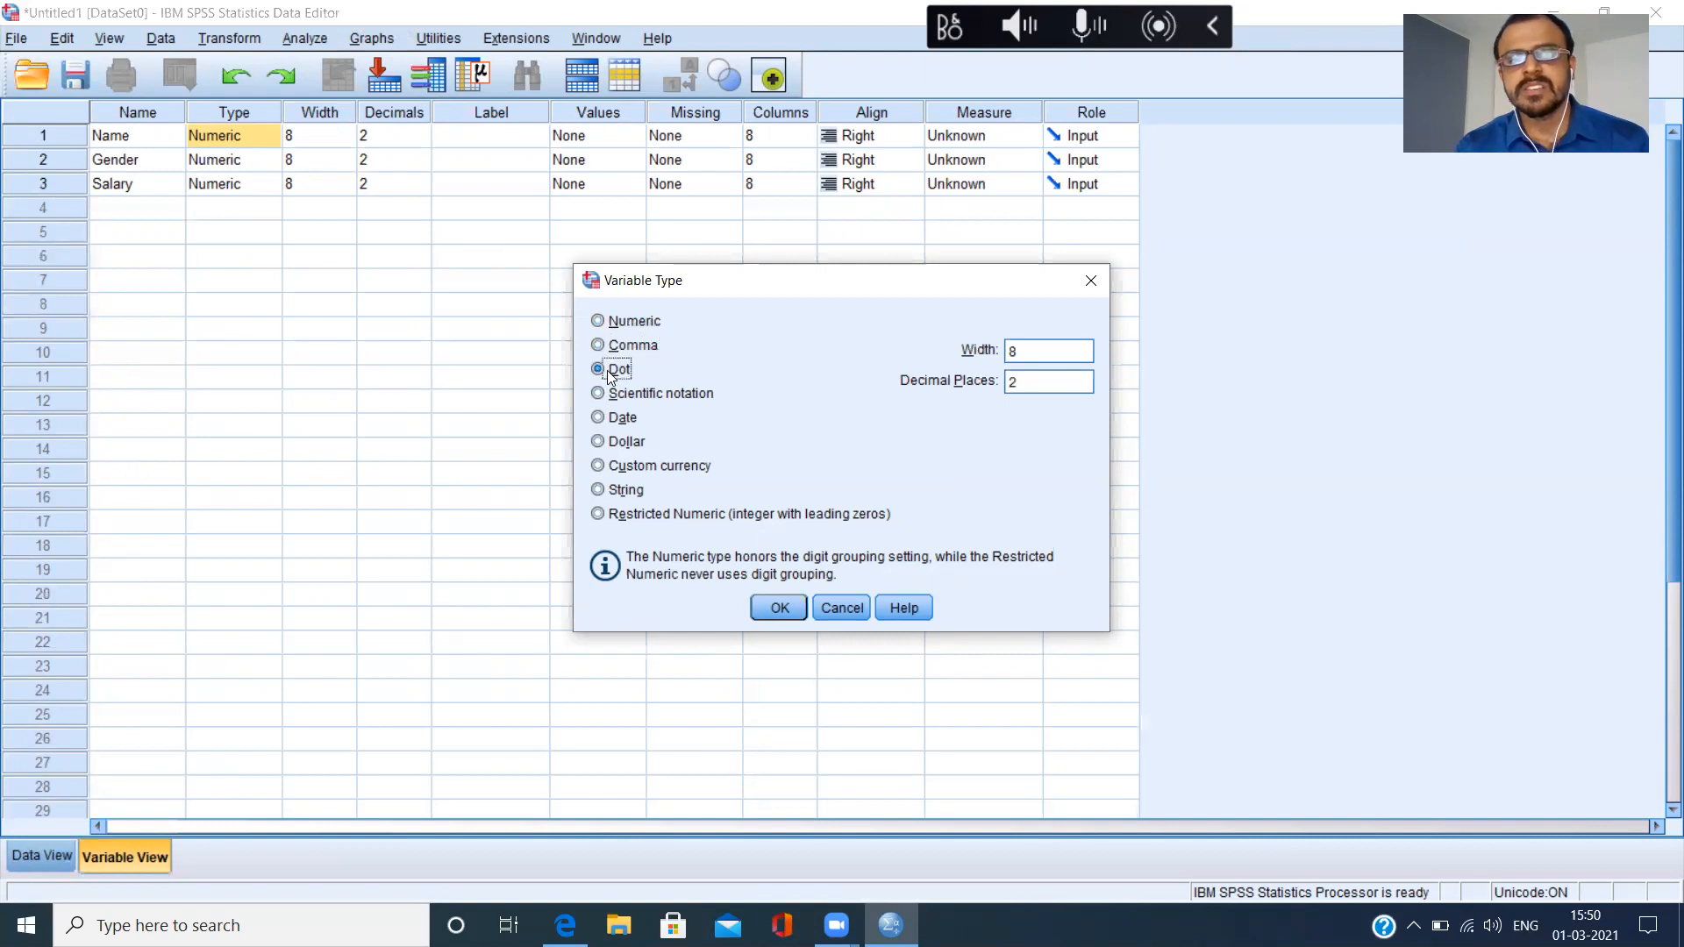
{"action": "left_click", "coordinate": [604, 349]}
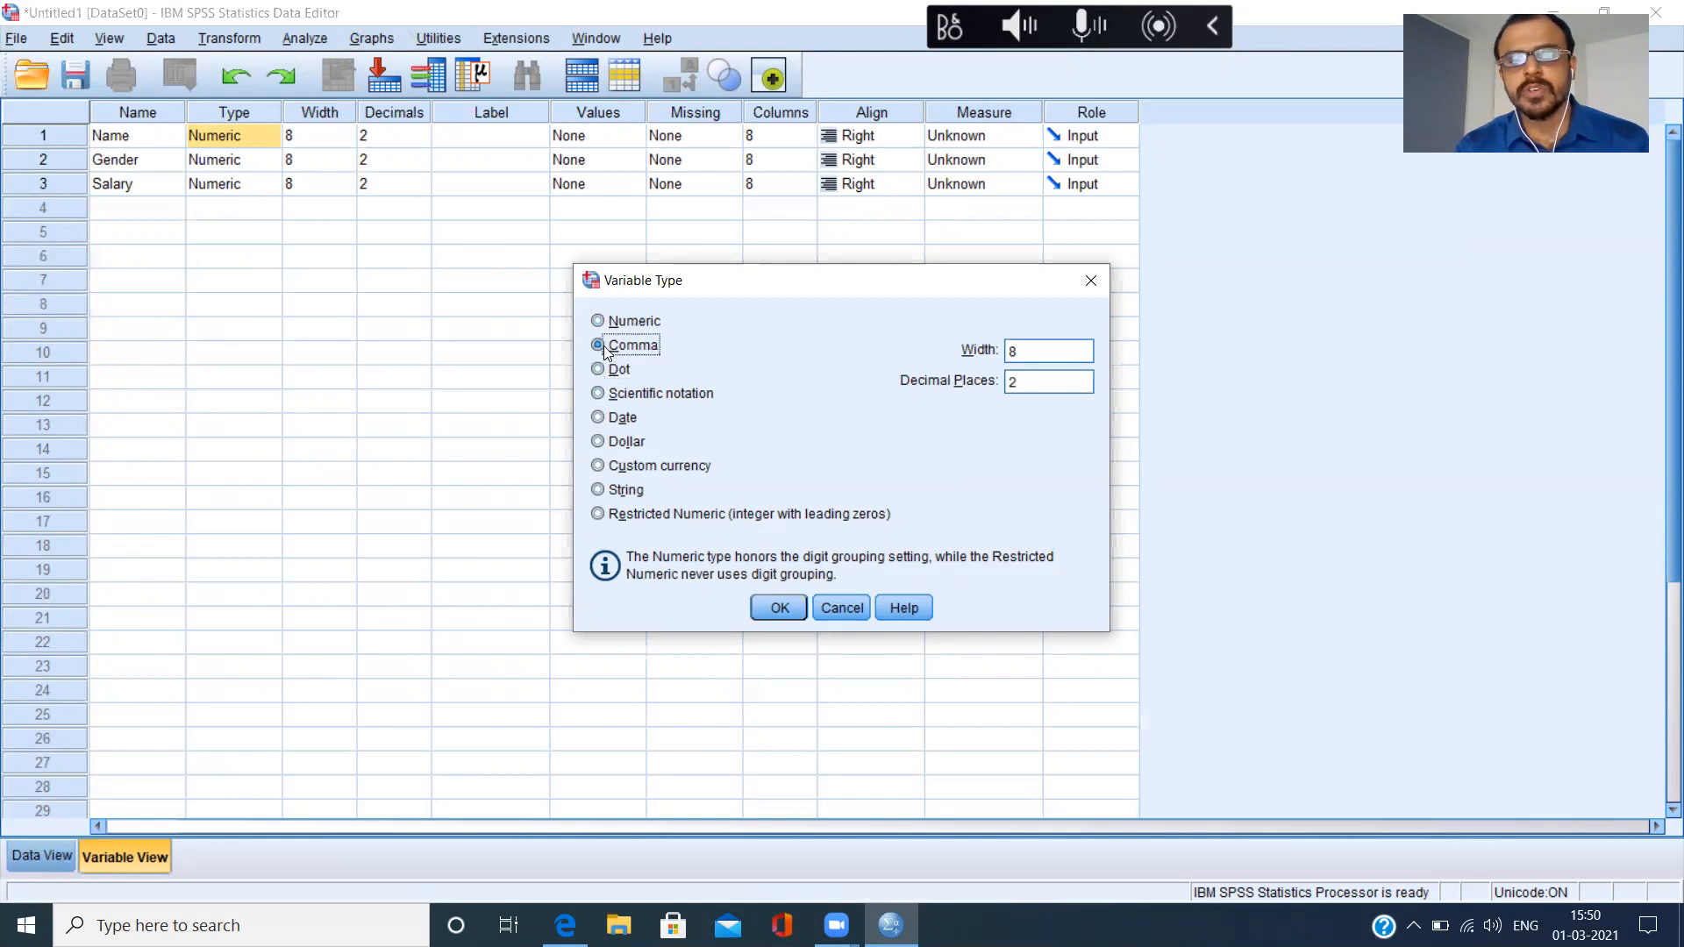
{"action": "left_click", "coordinate": [612, 423]}
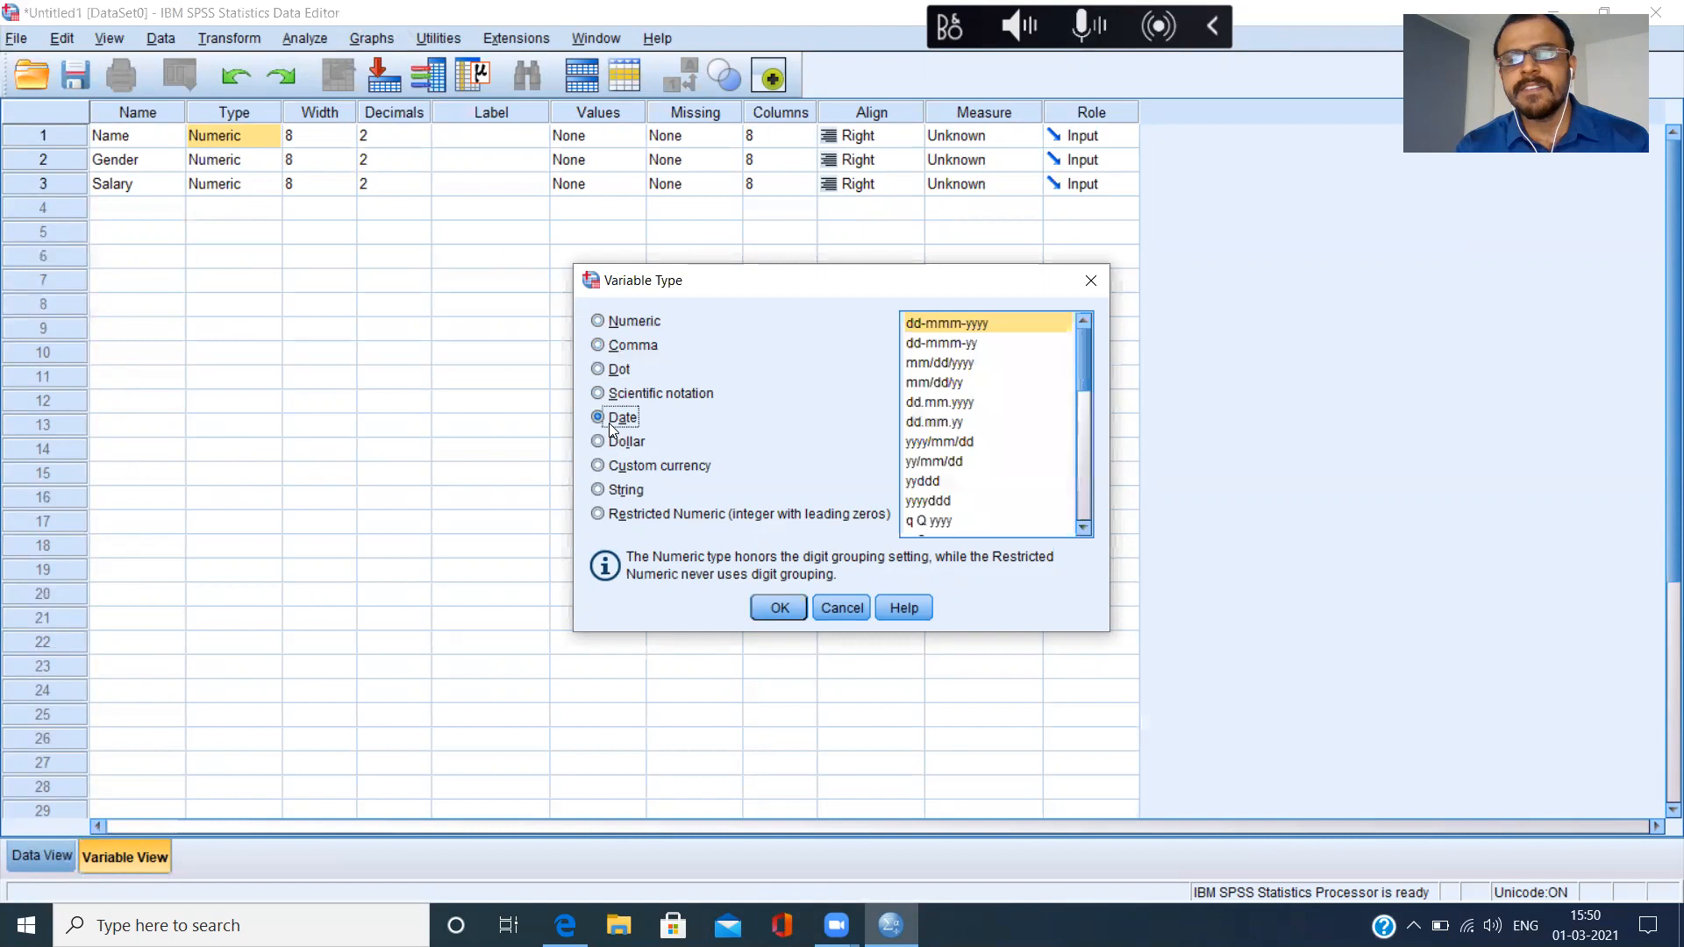
{"action": "left_click", "coordinate": [606, 494]}
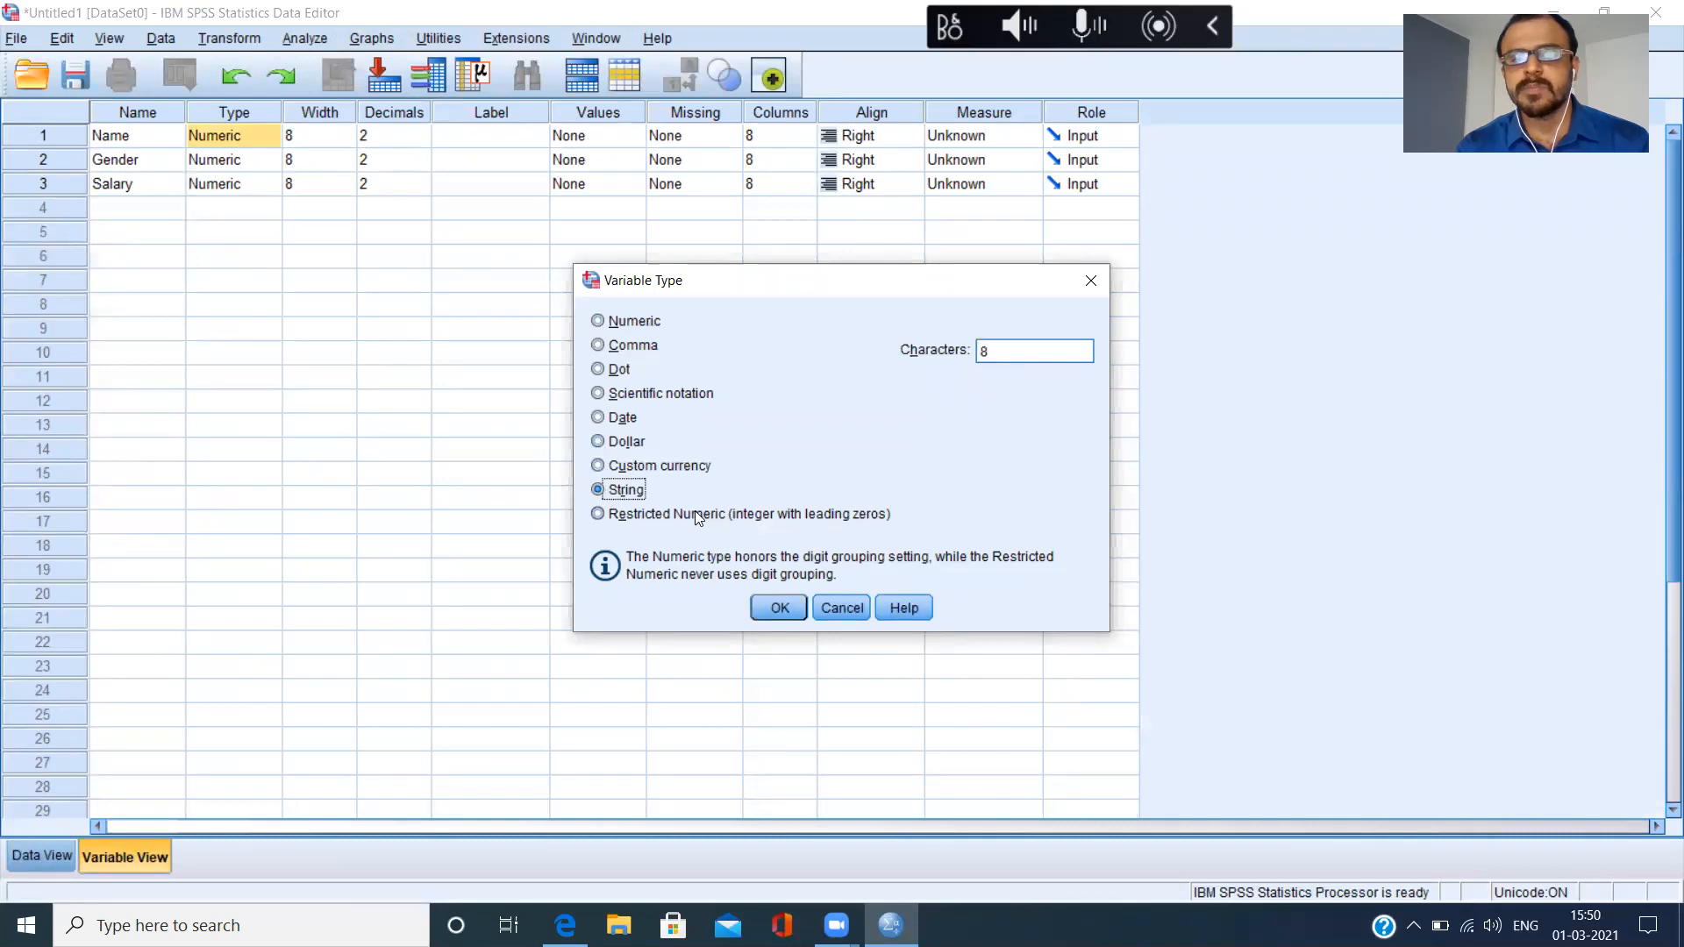
{"action": "left_click", "coordinate": [789, 609]}
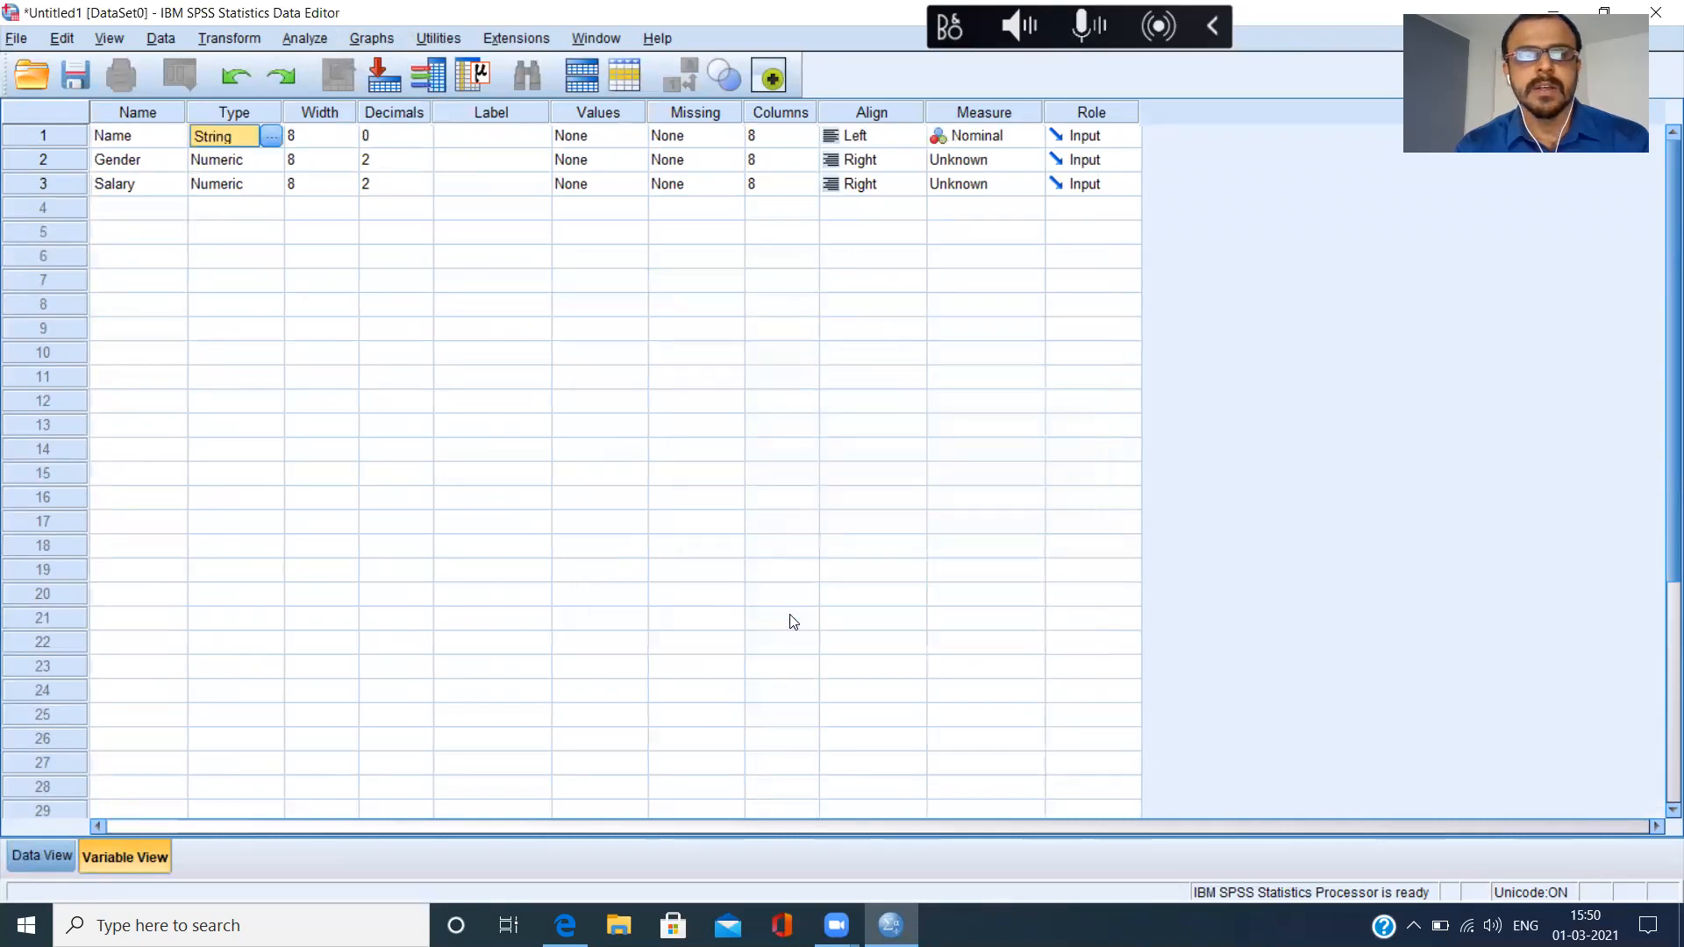
Check the type options of the Gender variable, and try a width of 12 for the Name variable.
{"action": "double_click", "coordinate": [275, 161]}
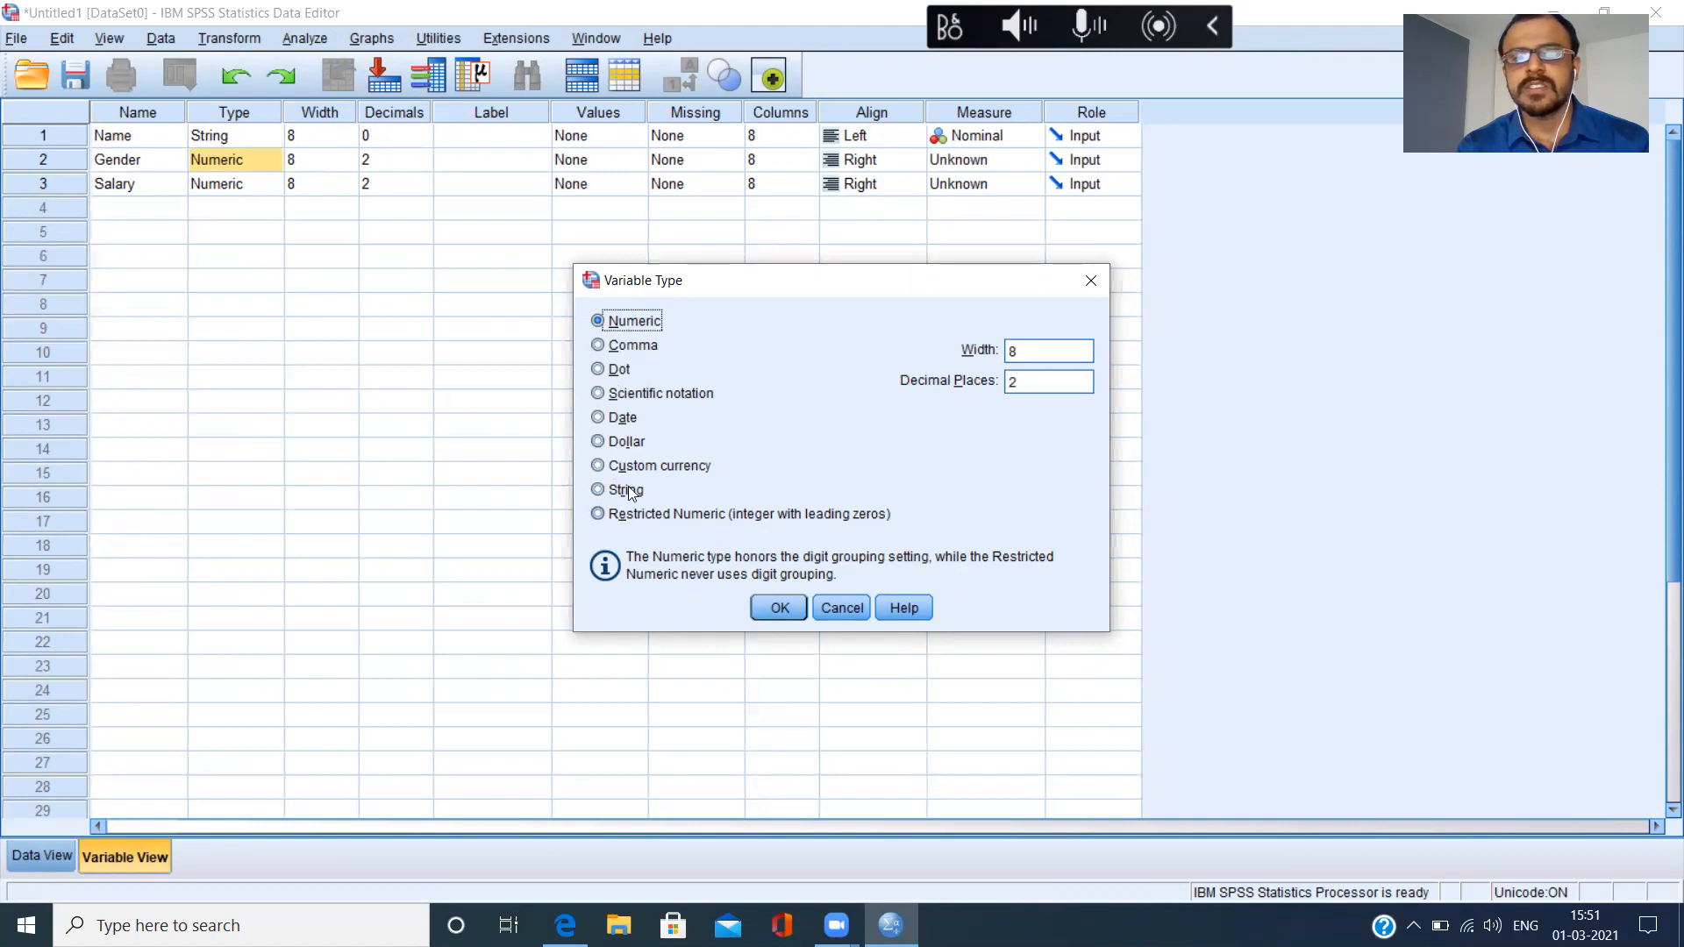
{"action": "left_click", "coordinate": [842, 607]}
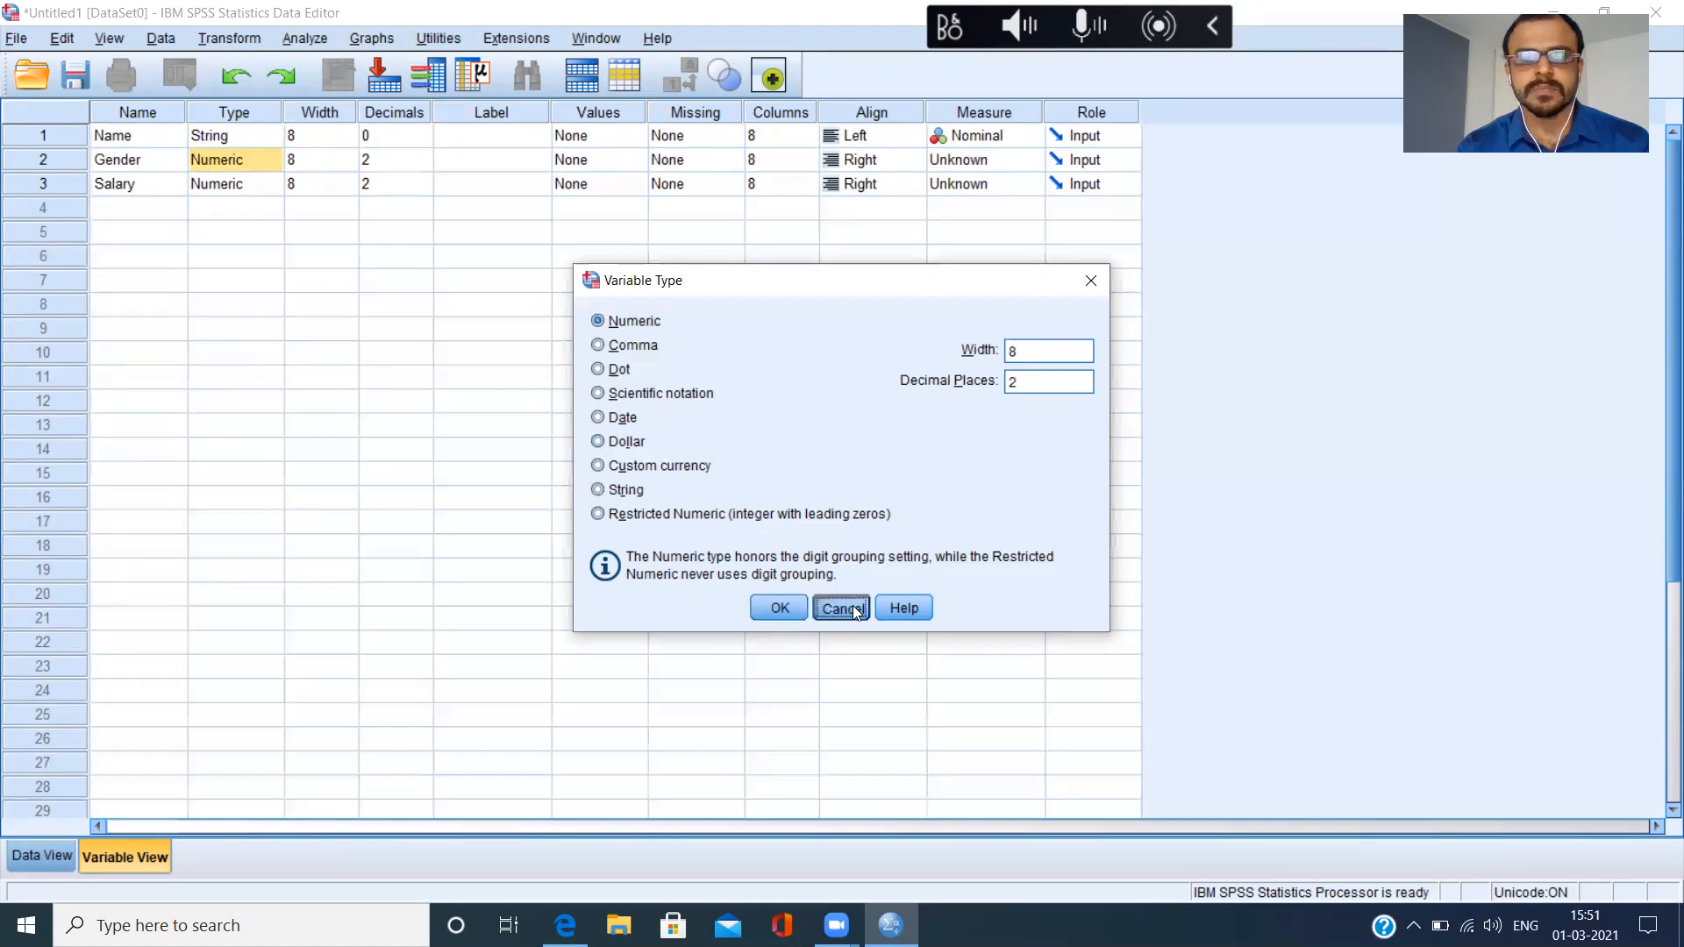
{"action": "left_click", "coordinate": [348, 138]}
{"action": "left_click", "coordinate": [347, 139]}
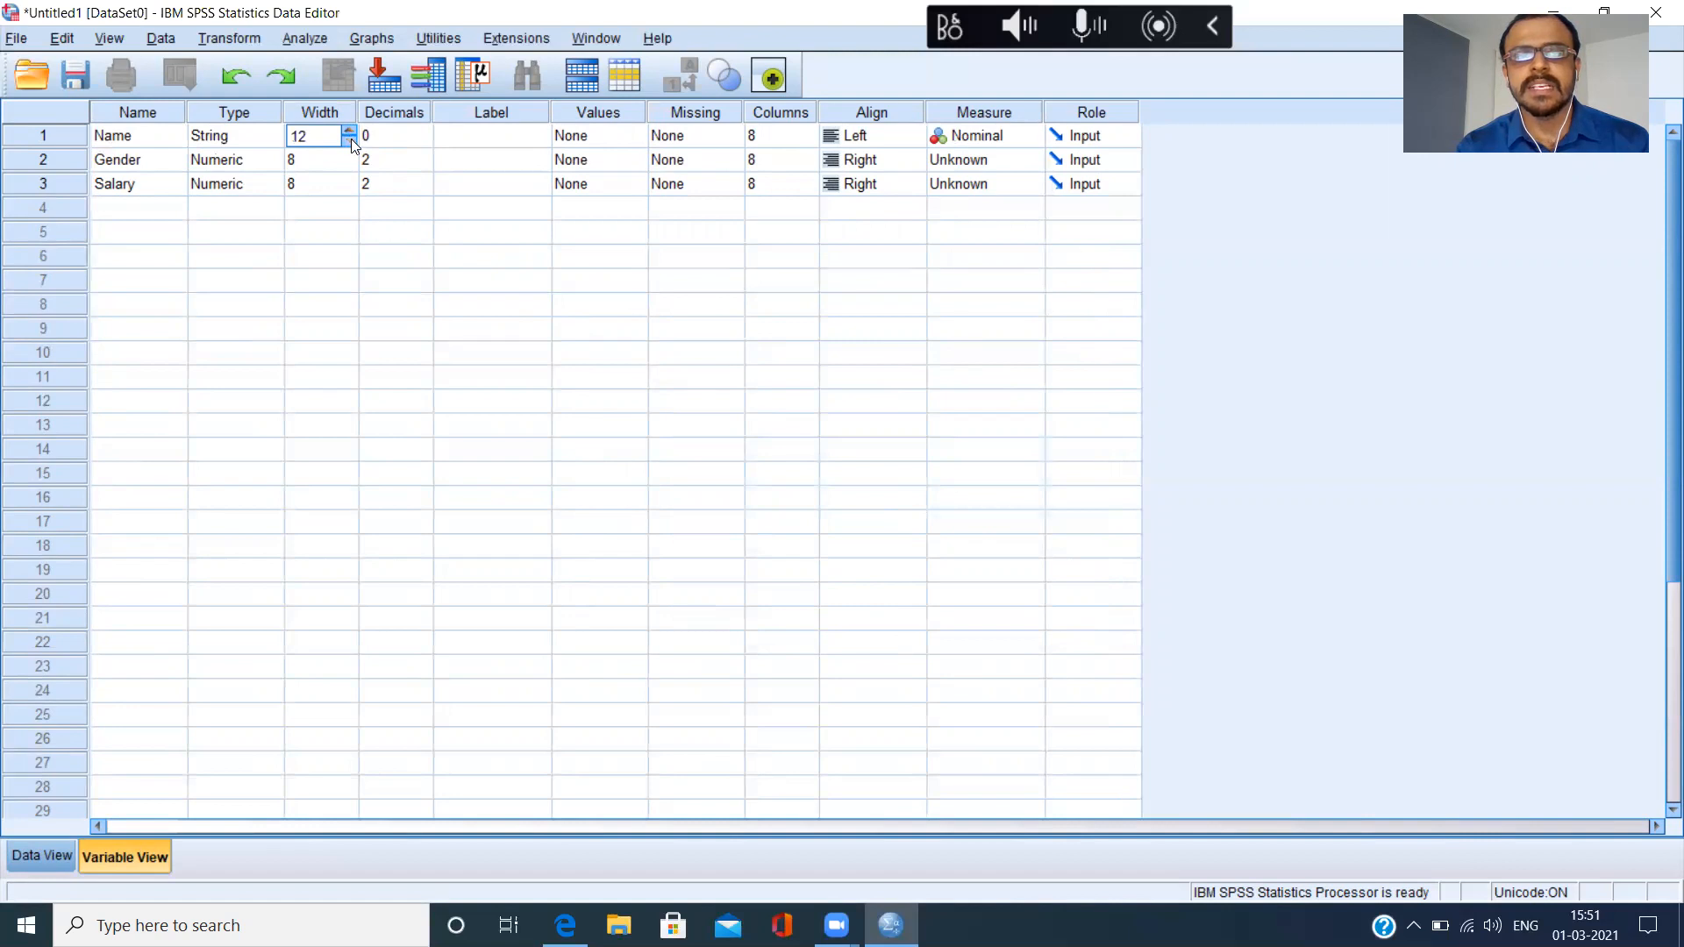
{"action": "left_click", "coordinate": [422, 142]}
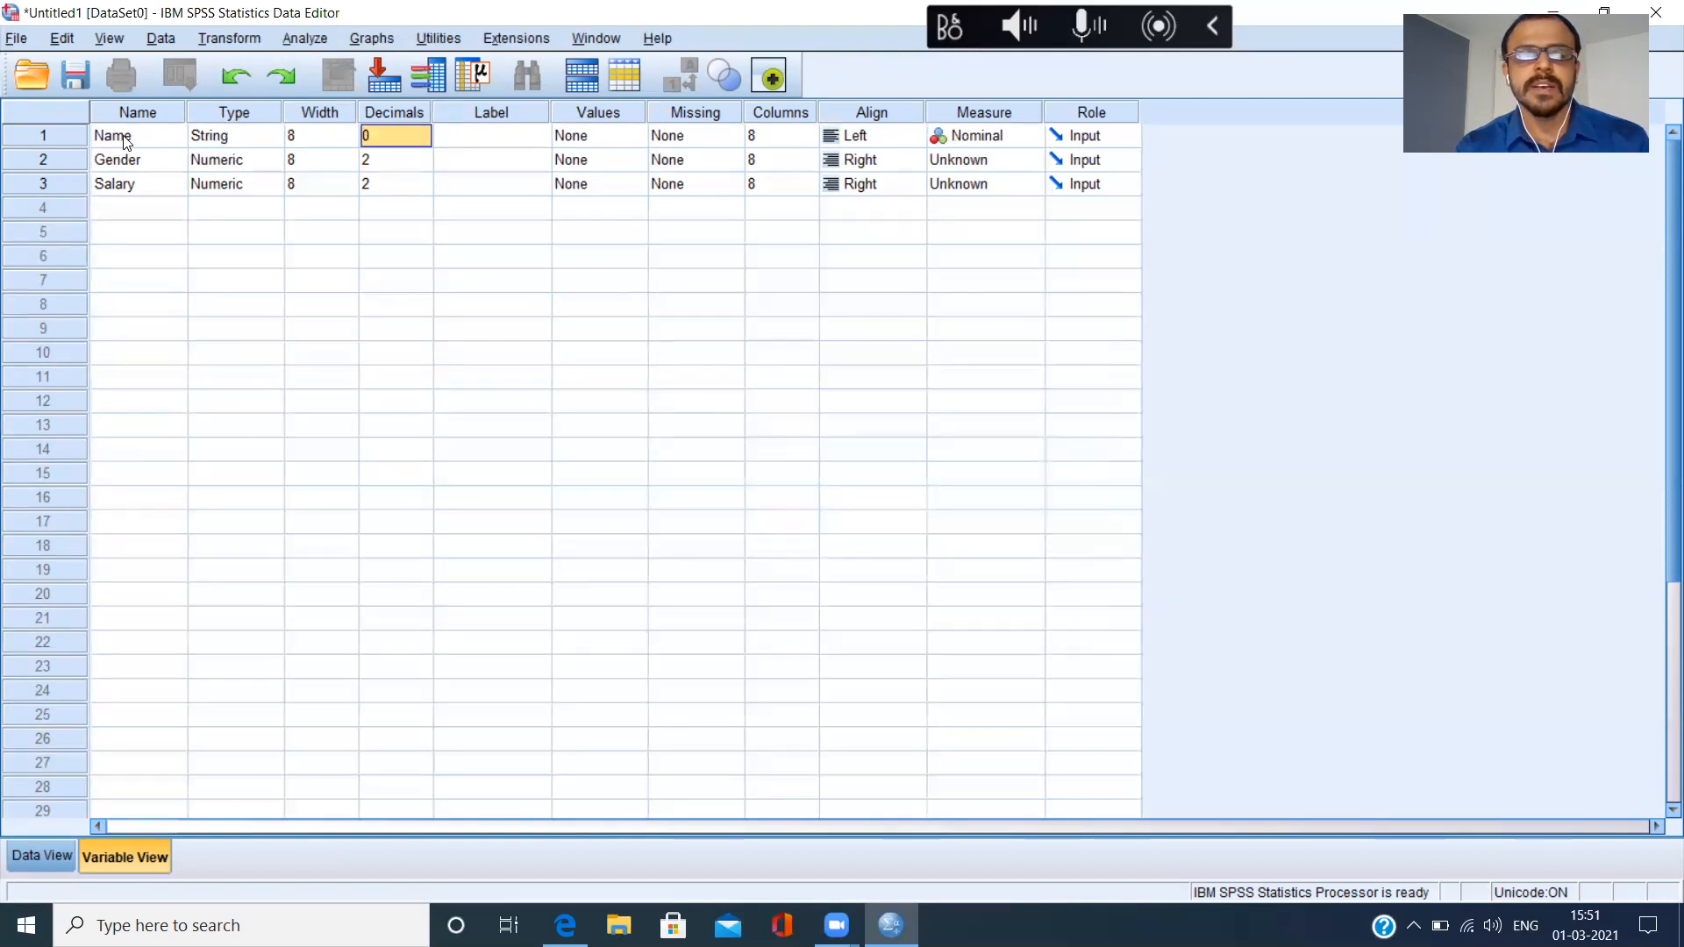
Set the Data Editor's font size to 18.
{"action": "left_click", "coordinate": [113, 40]}
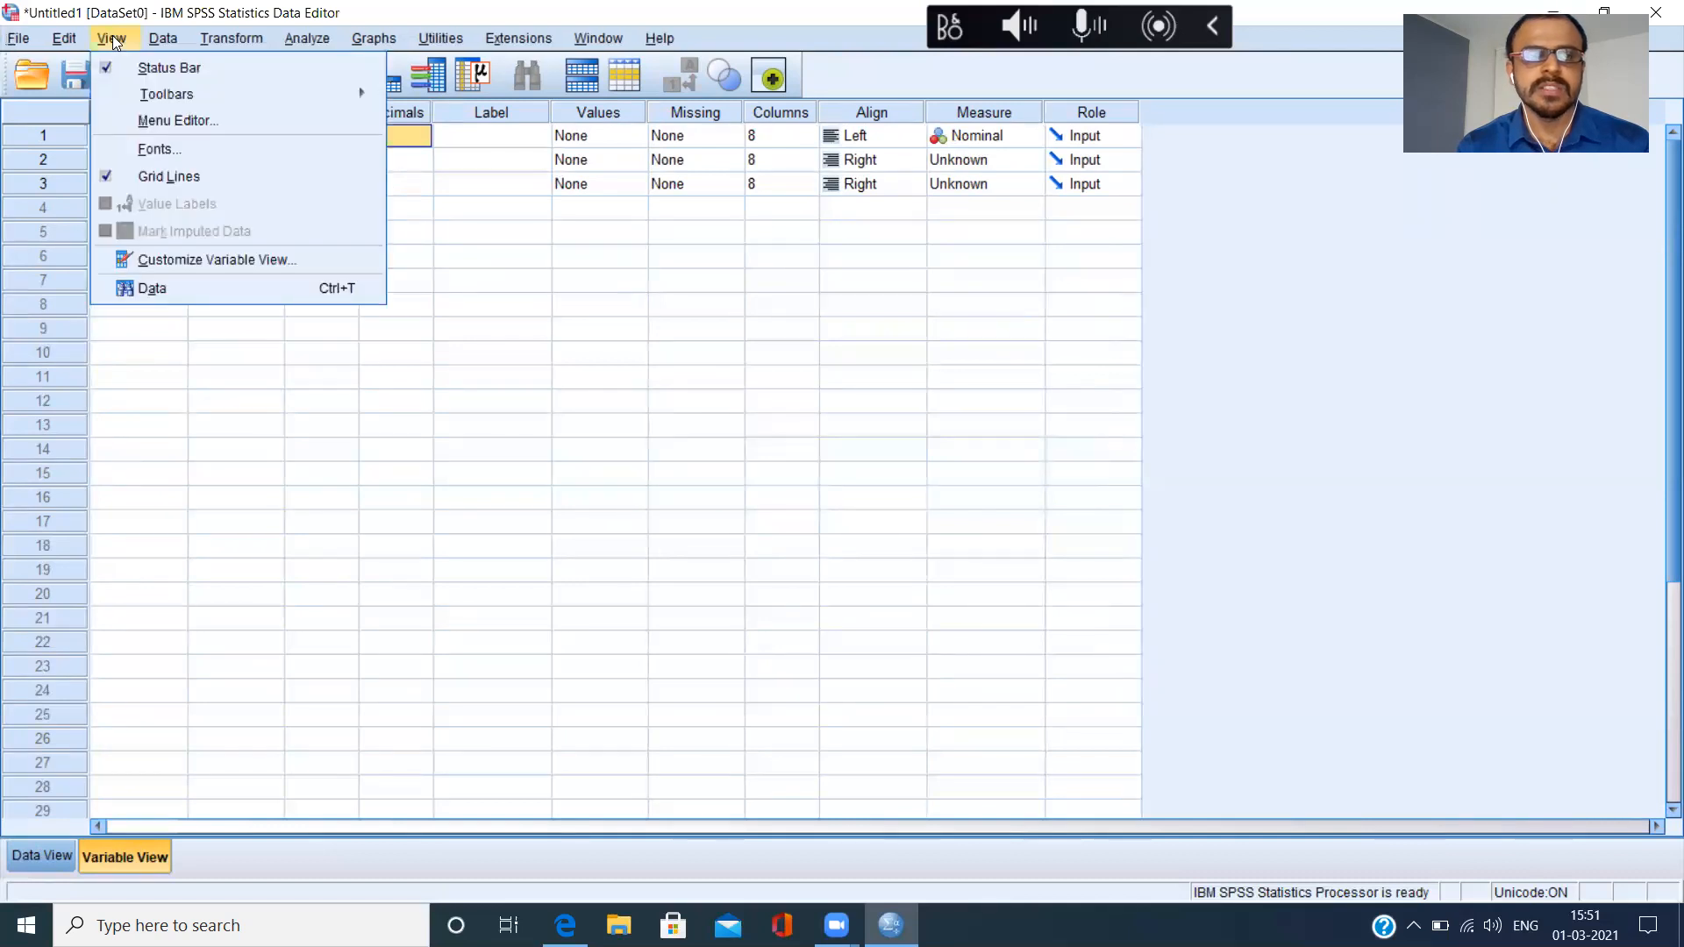
{"action": "left_click", "coordinate": [200, 149]}
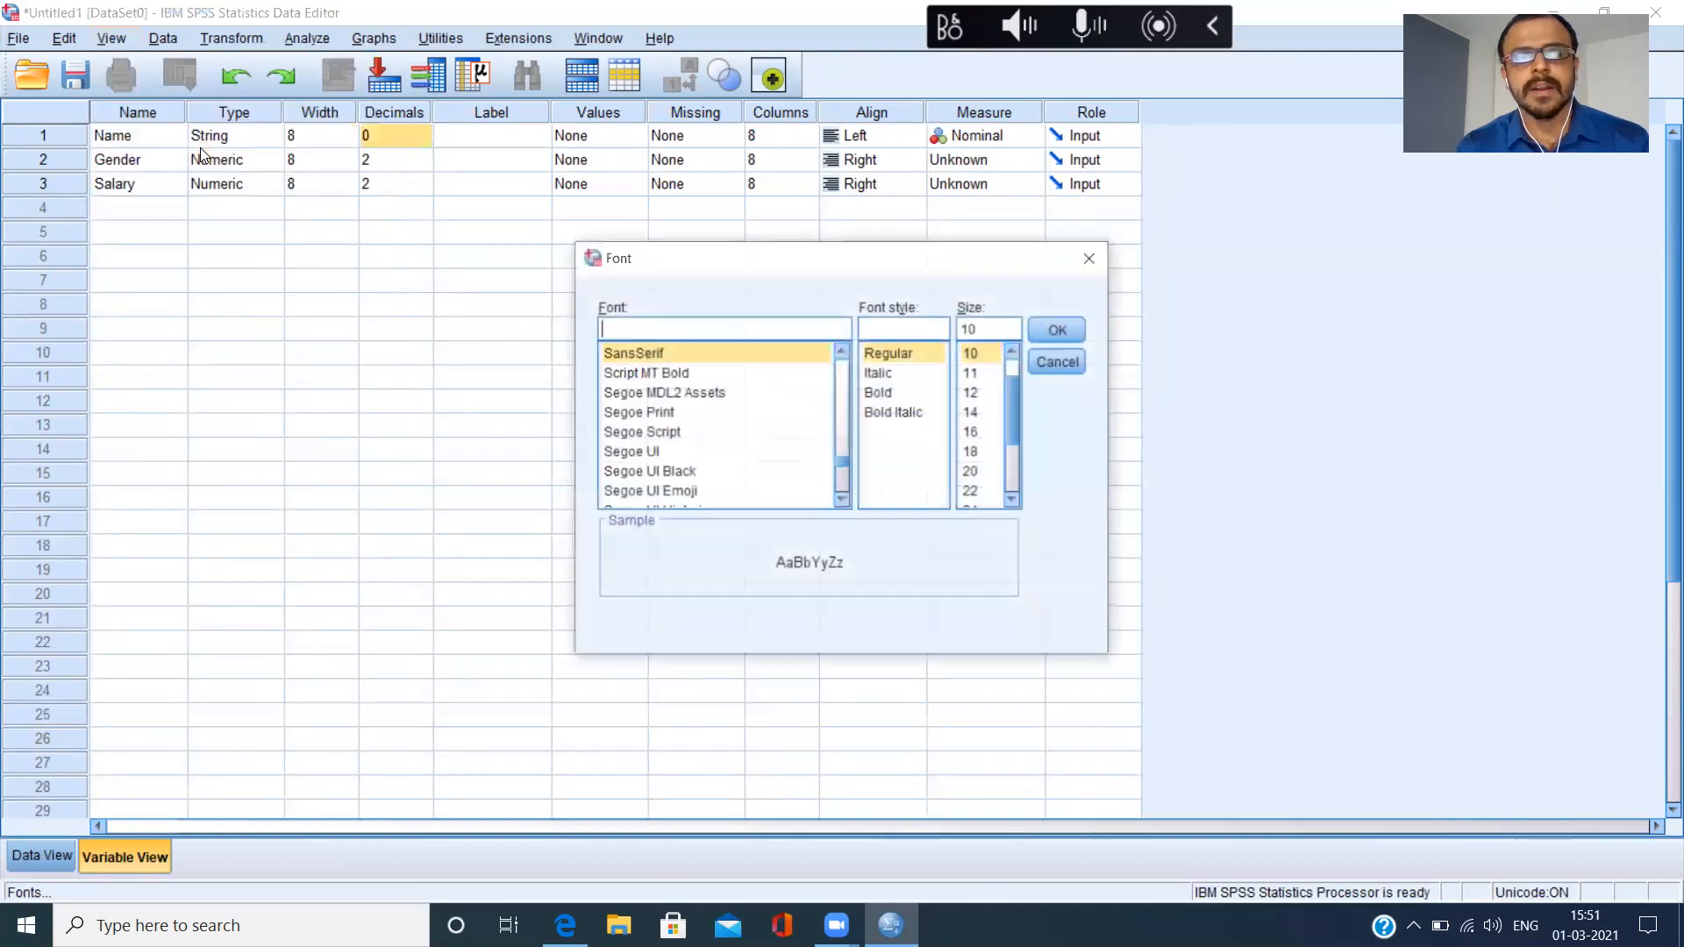
{"action": "left_click", "coordinate": [973, 451]}
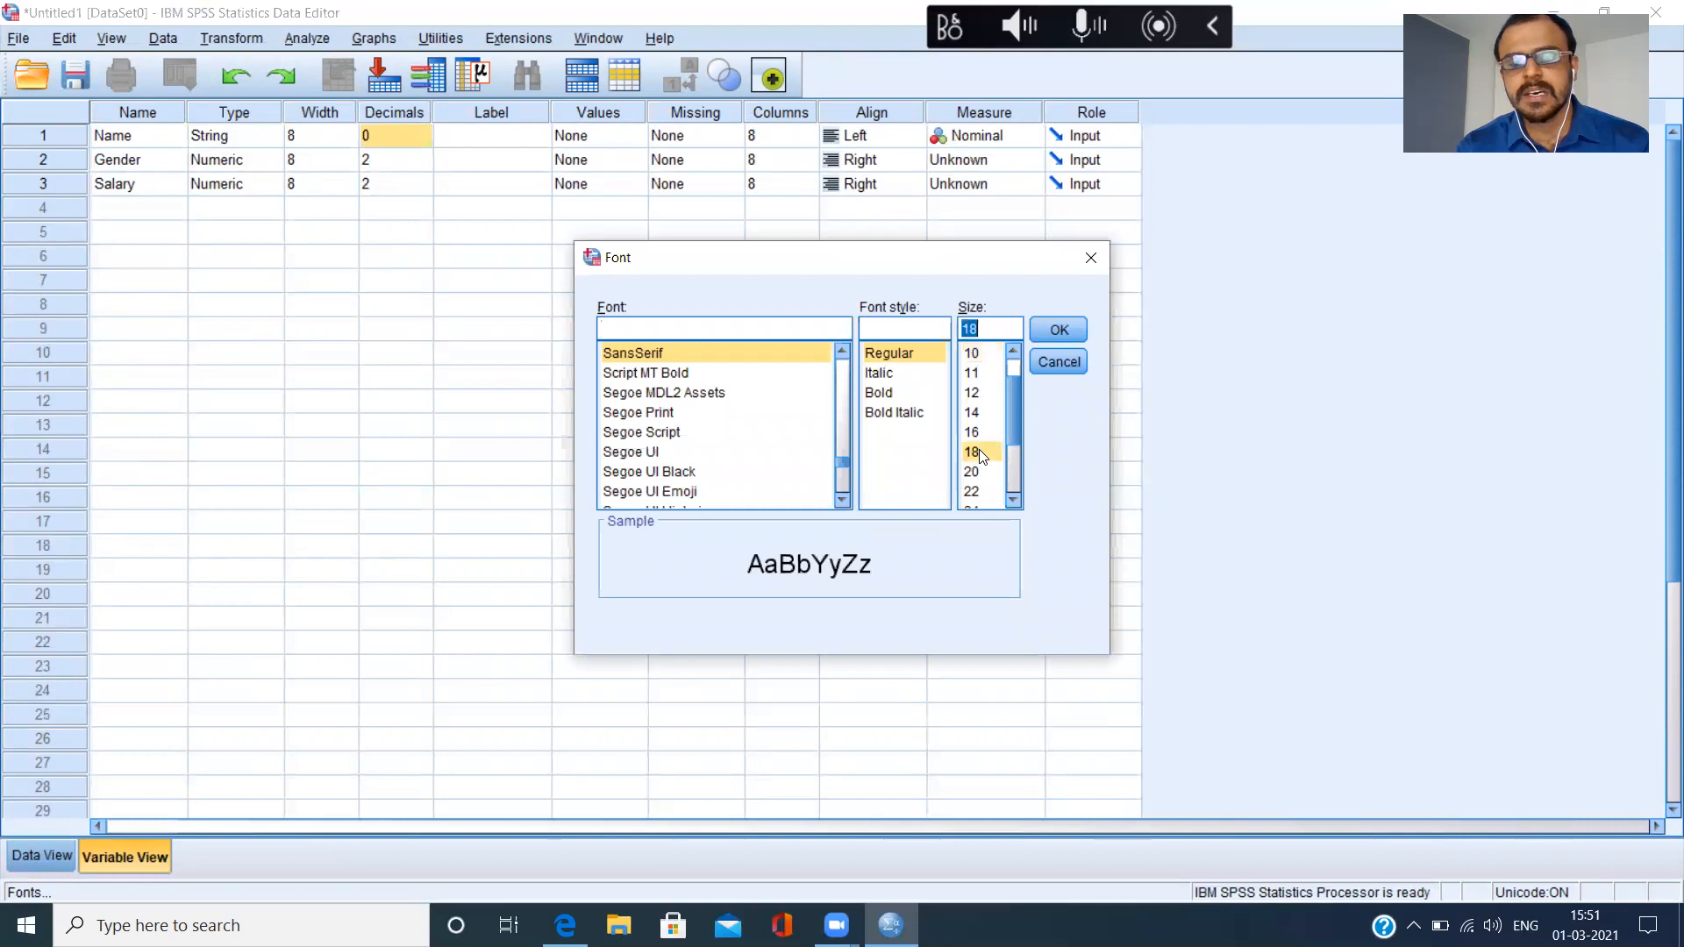
{"action": "left_click", "coordinate": [1068, 328]}
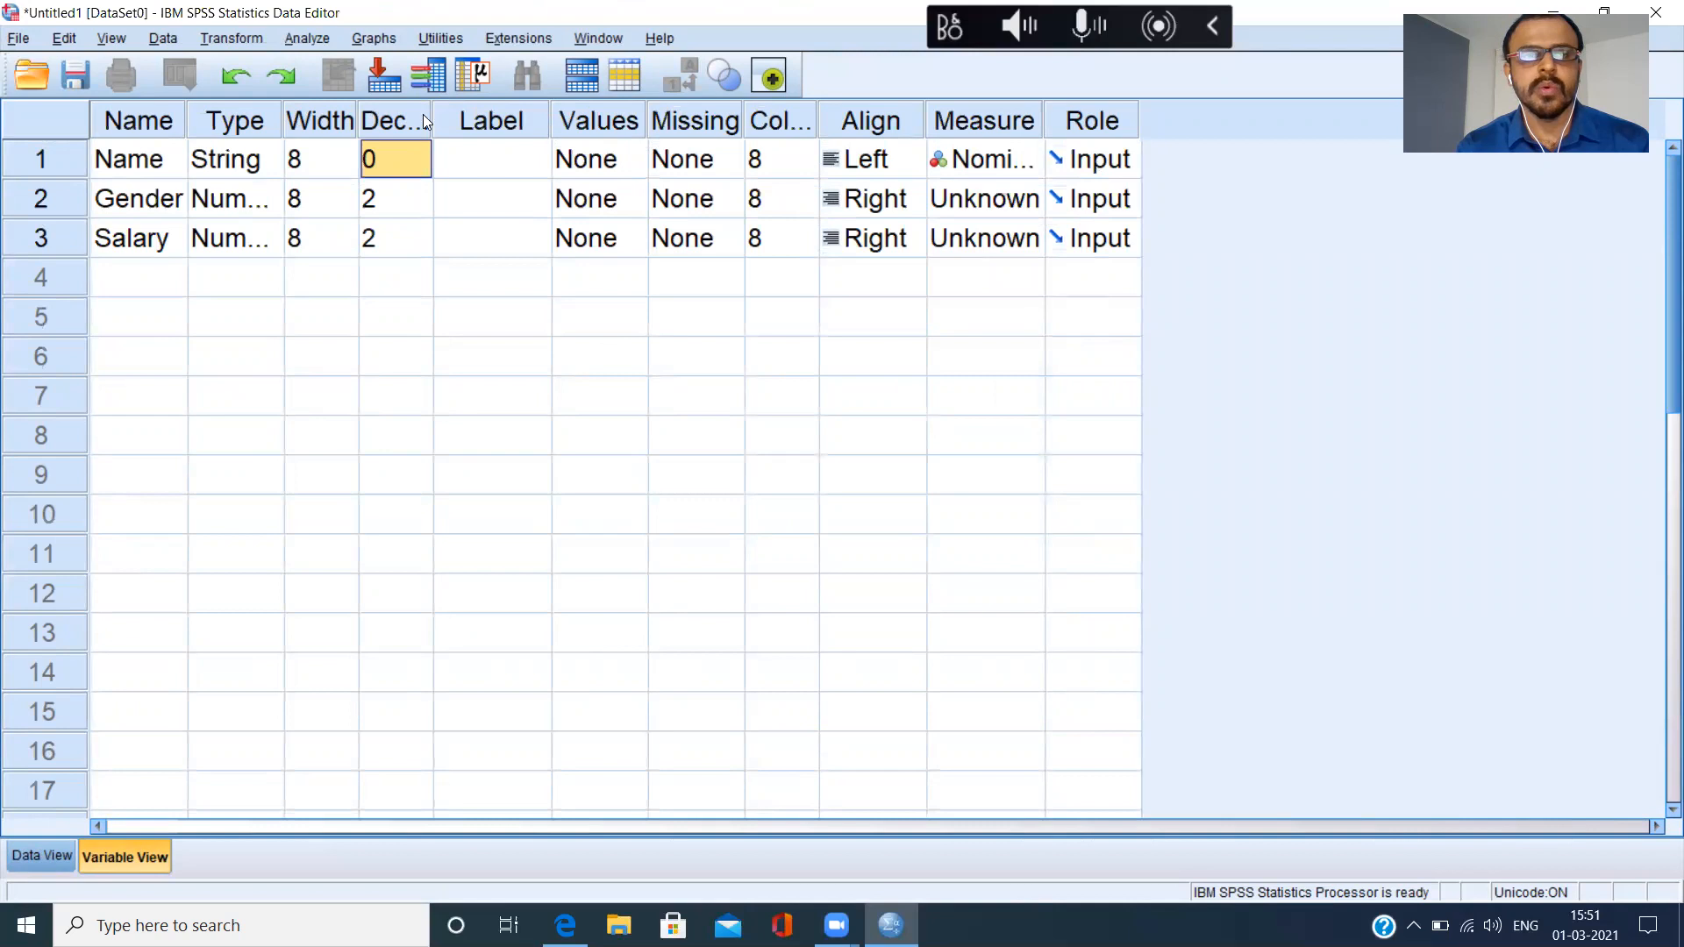
Widen the Decimals, Label and Name columns of Variable View.
{"action": "left_click_drag", "start_coordinate": [433, 119], "coordinate": [493, 119]}
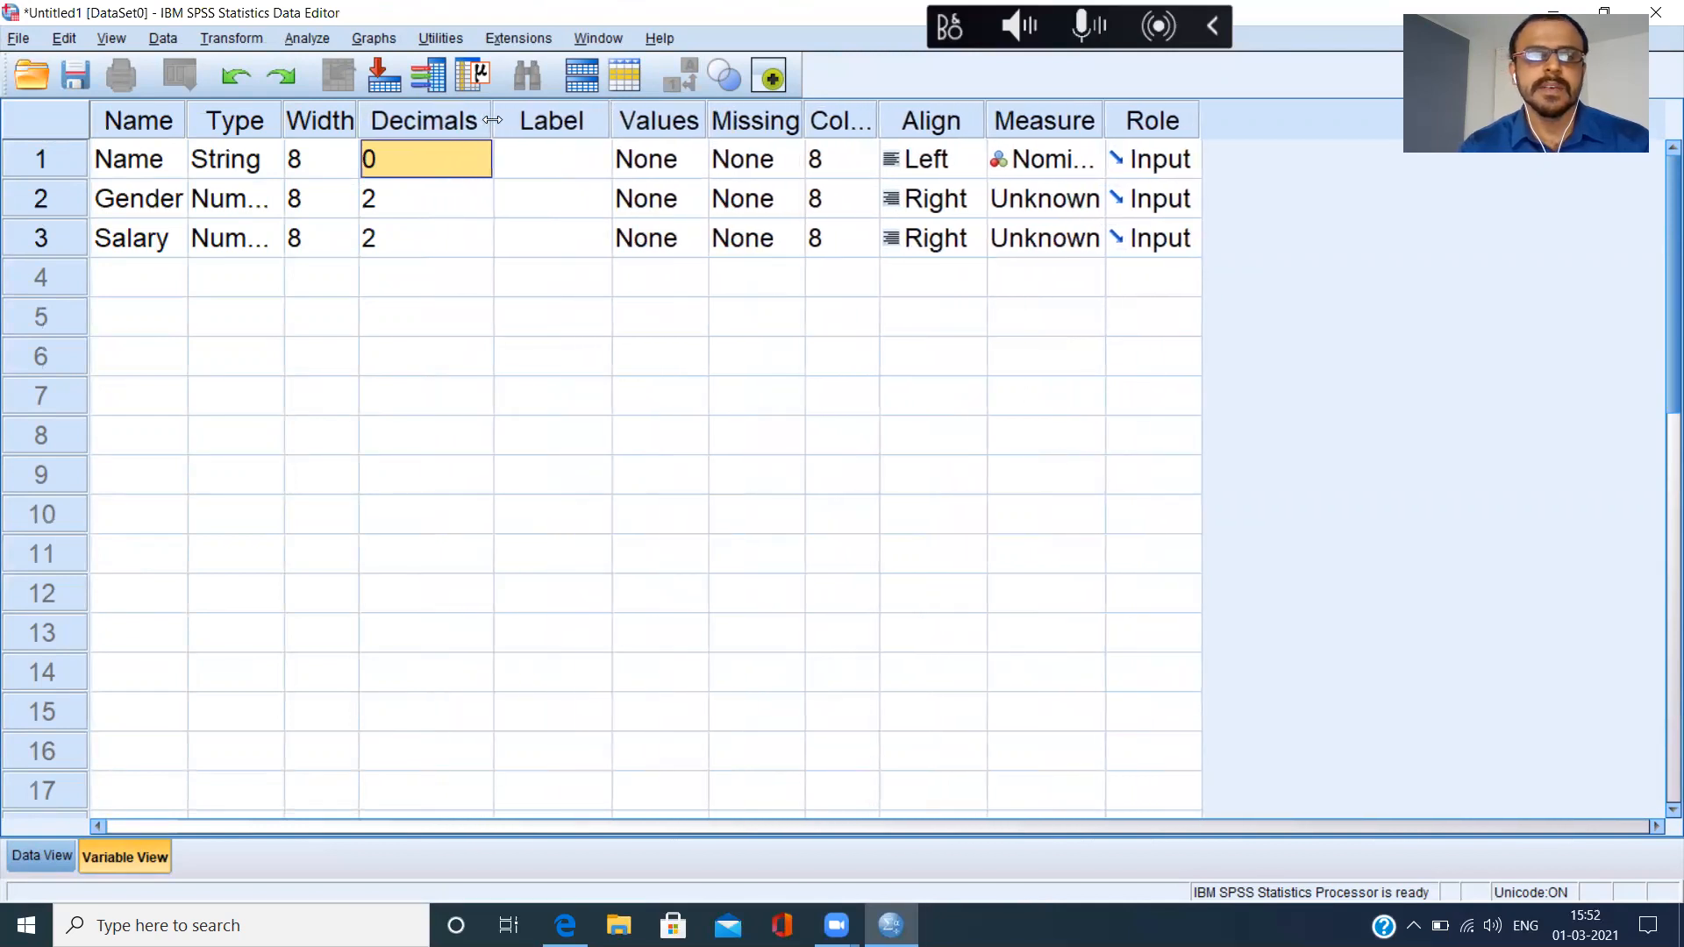
{"action": "left_click", "coordinate": [543, 141]}
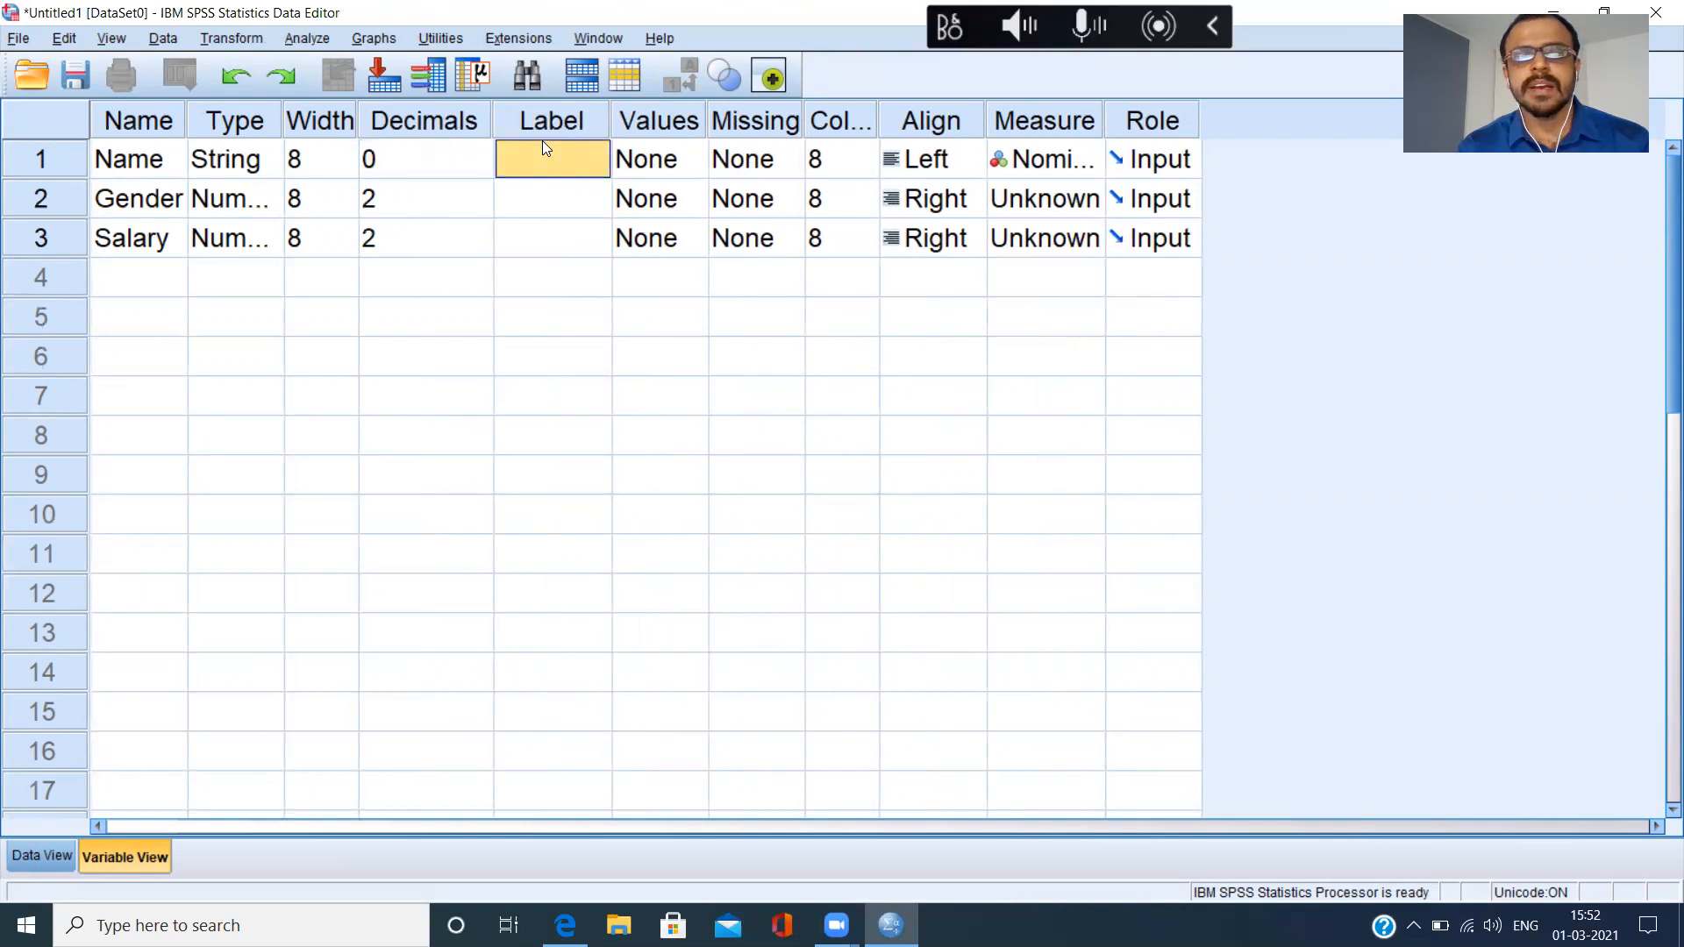
{"action": "left_click_drag", "start_coordinate": [612, 124], "coordinate": [700, 127]}
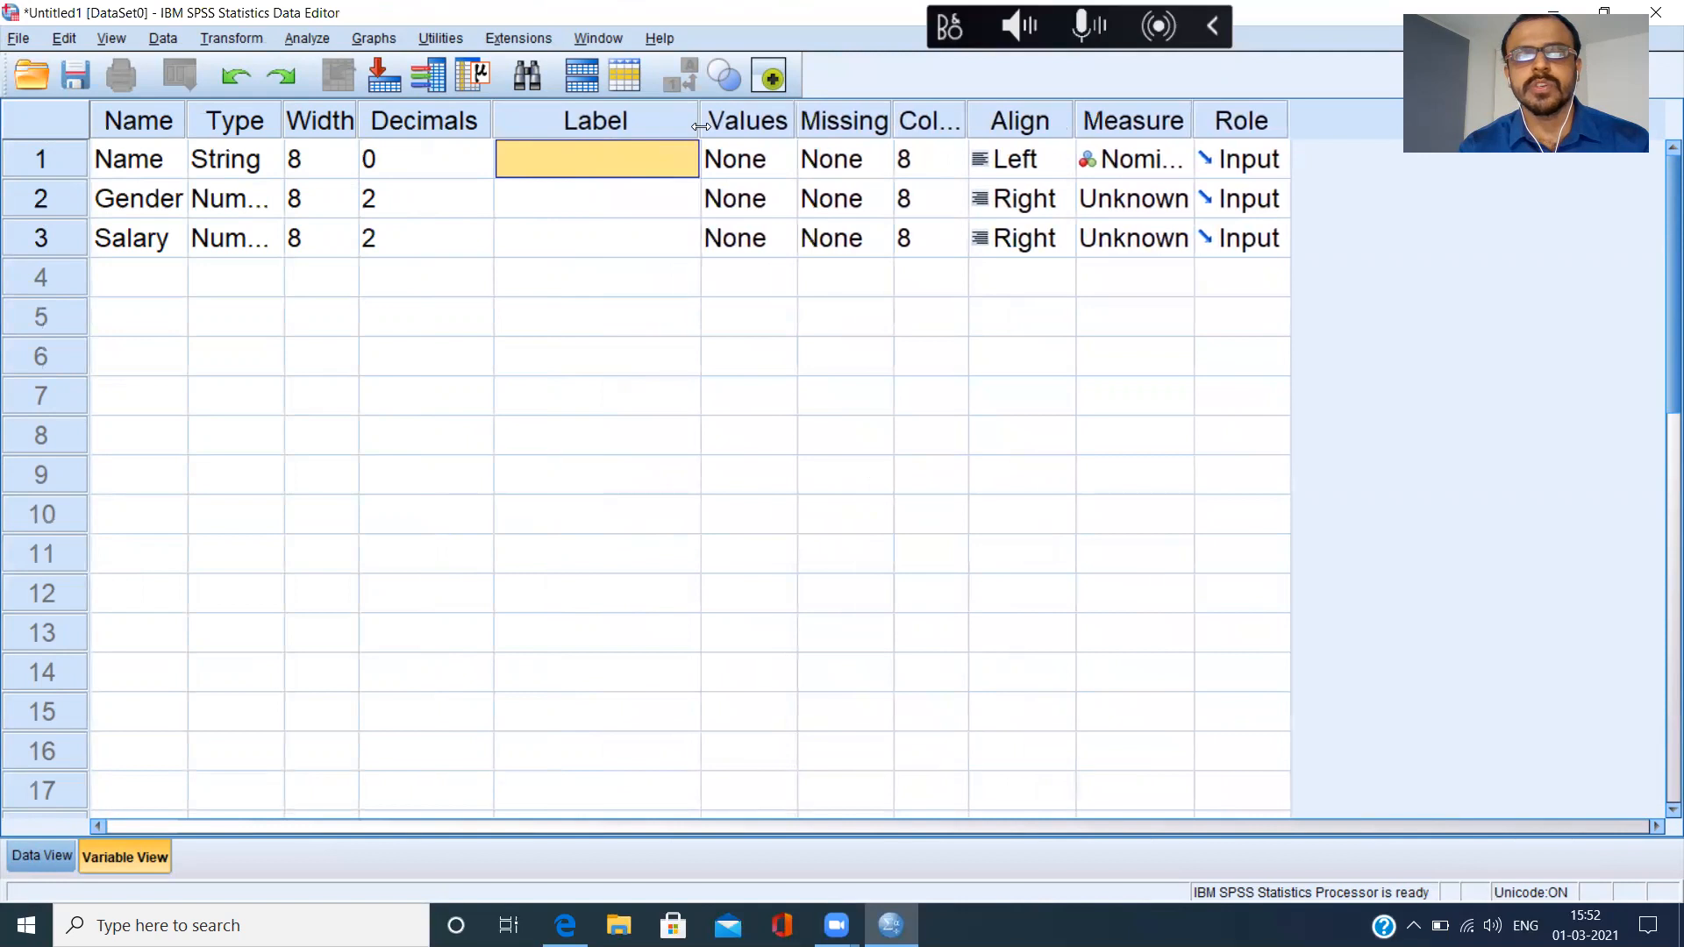
{"action": "left_click_drag", "start_coordinate": [184, 128], "coordinate": [204, 128]}
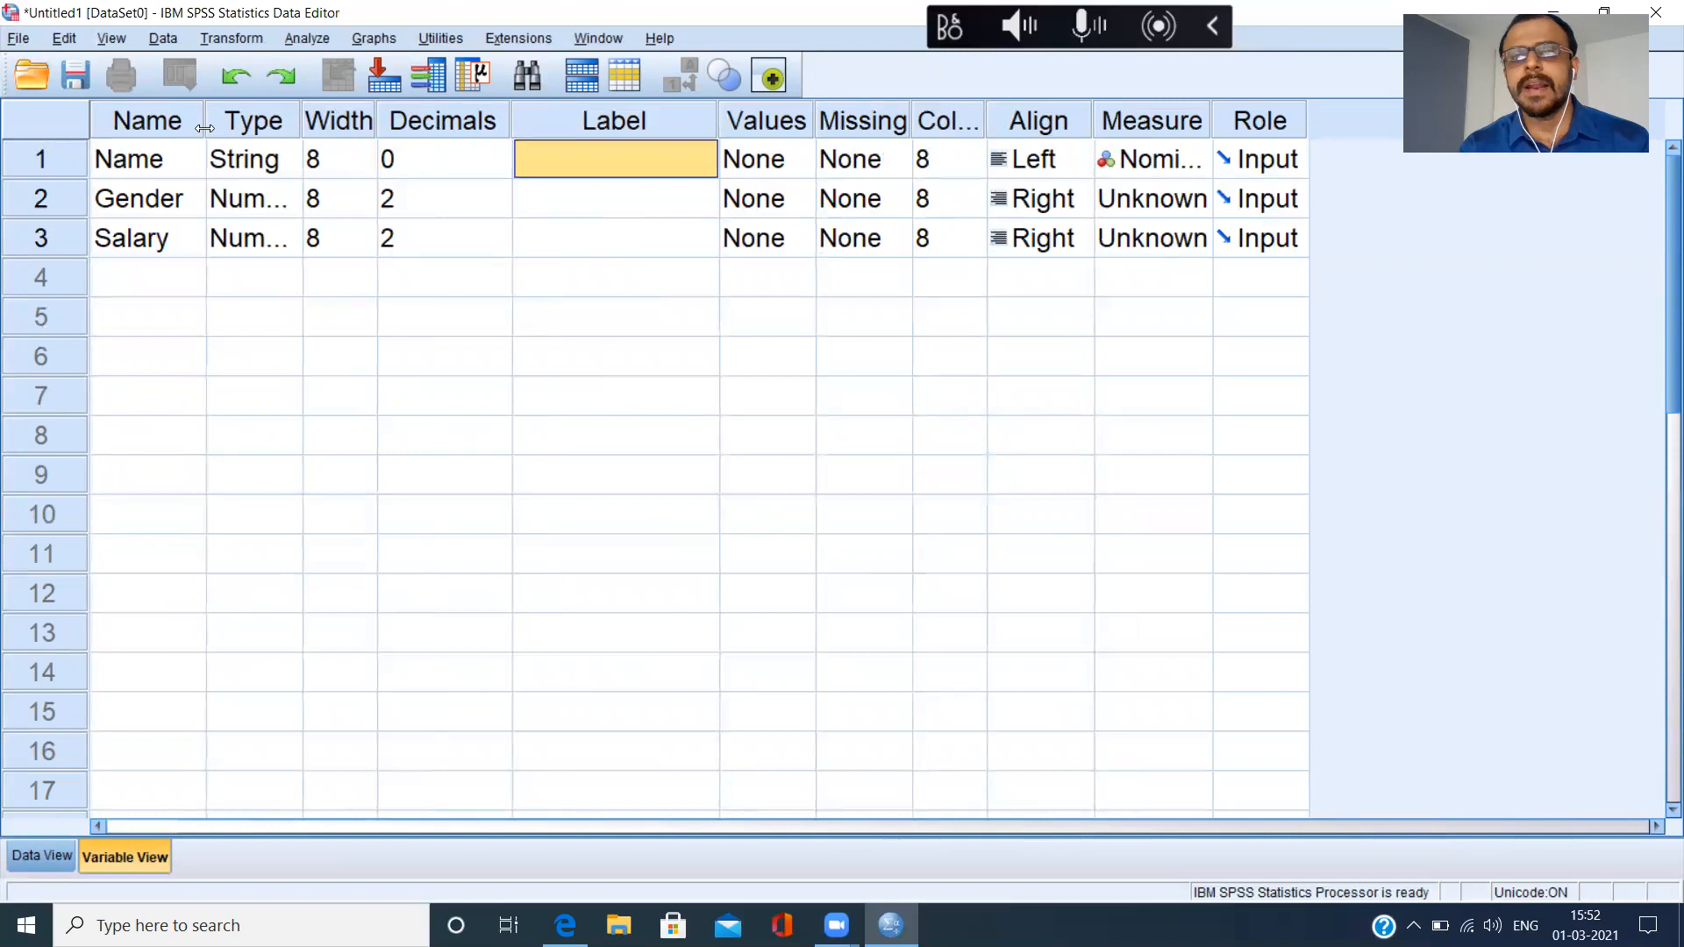
Go over the three variable names, and try to rename the first variable as "Name of the person".
{"action": "left_click", "coordinate": [172, 168]}
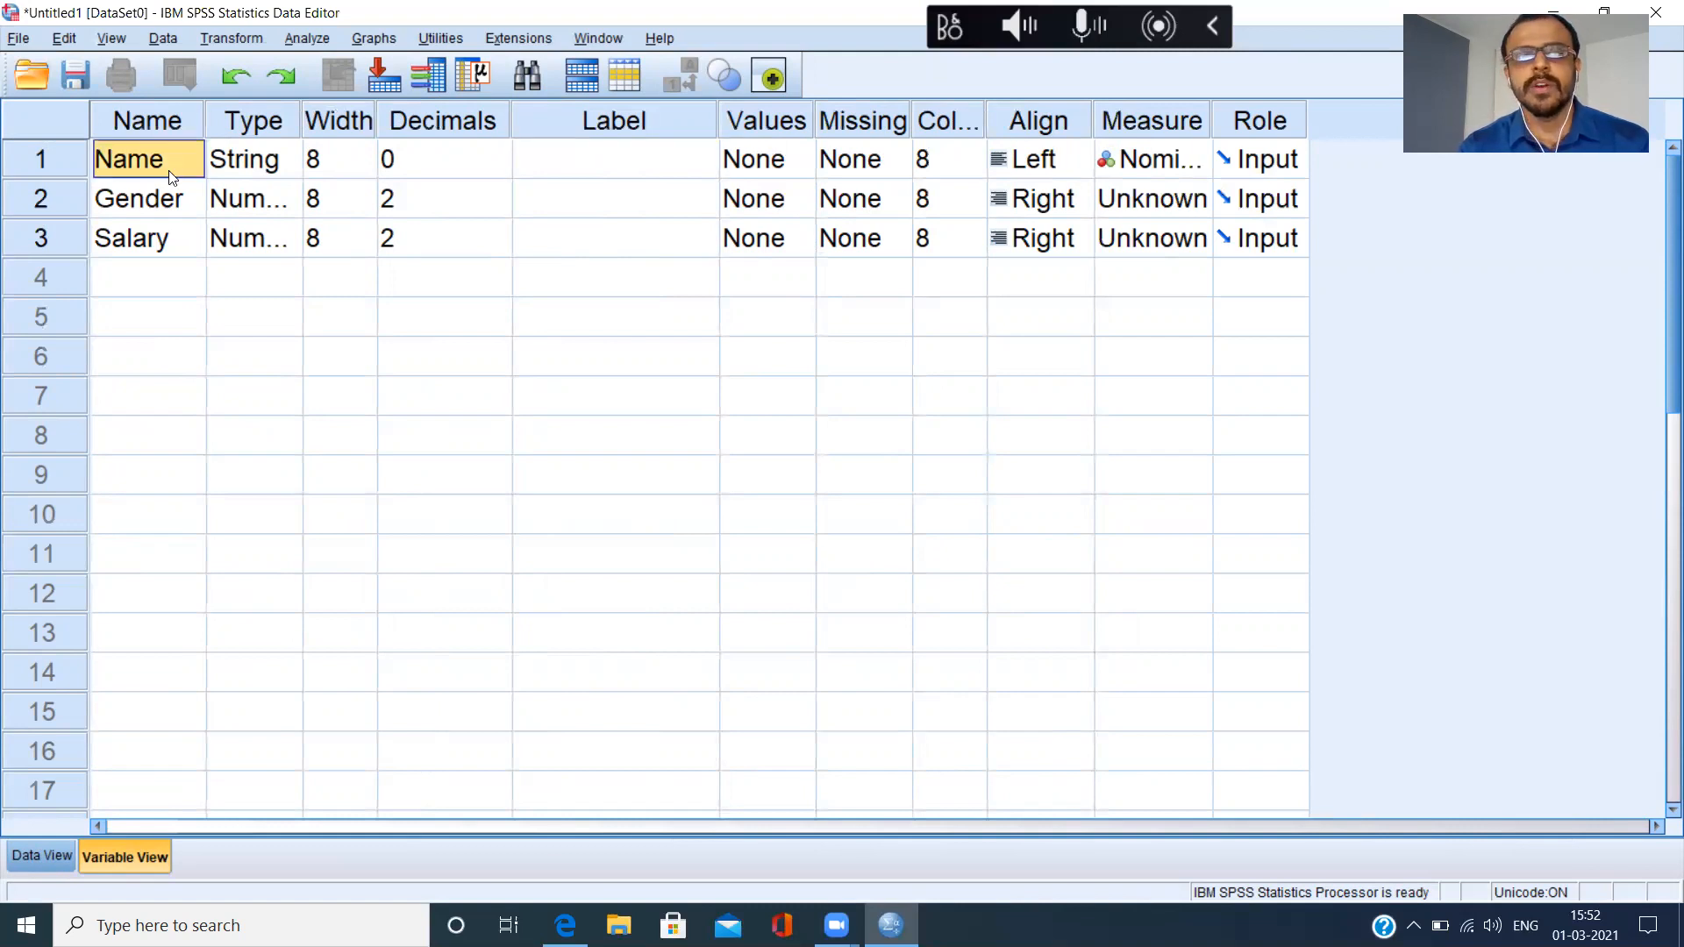
{"action": "left_click", "coordinate": [168, 201]}
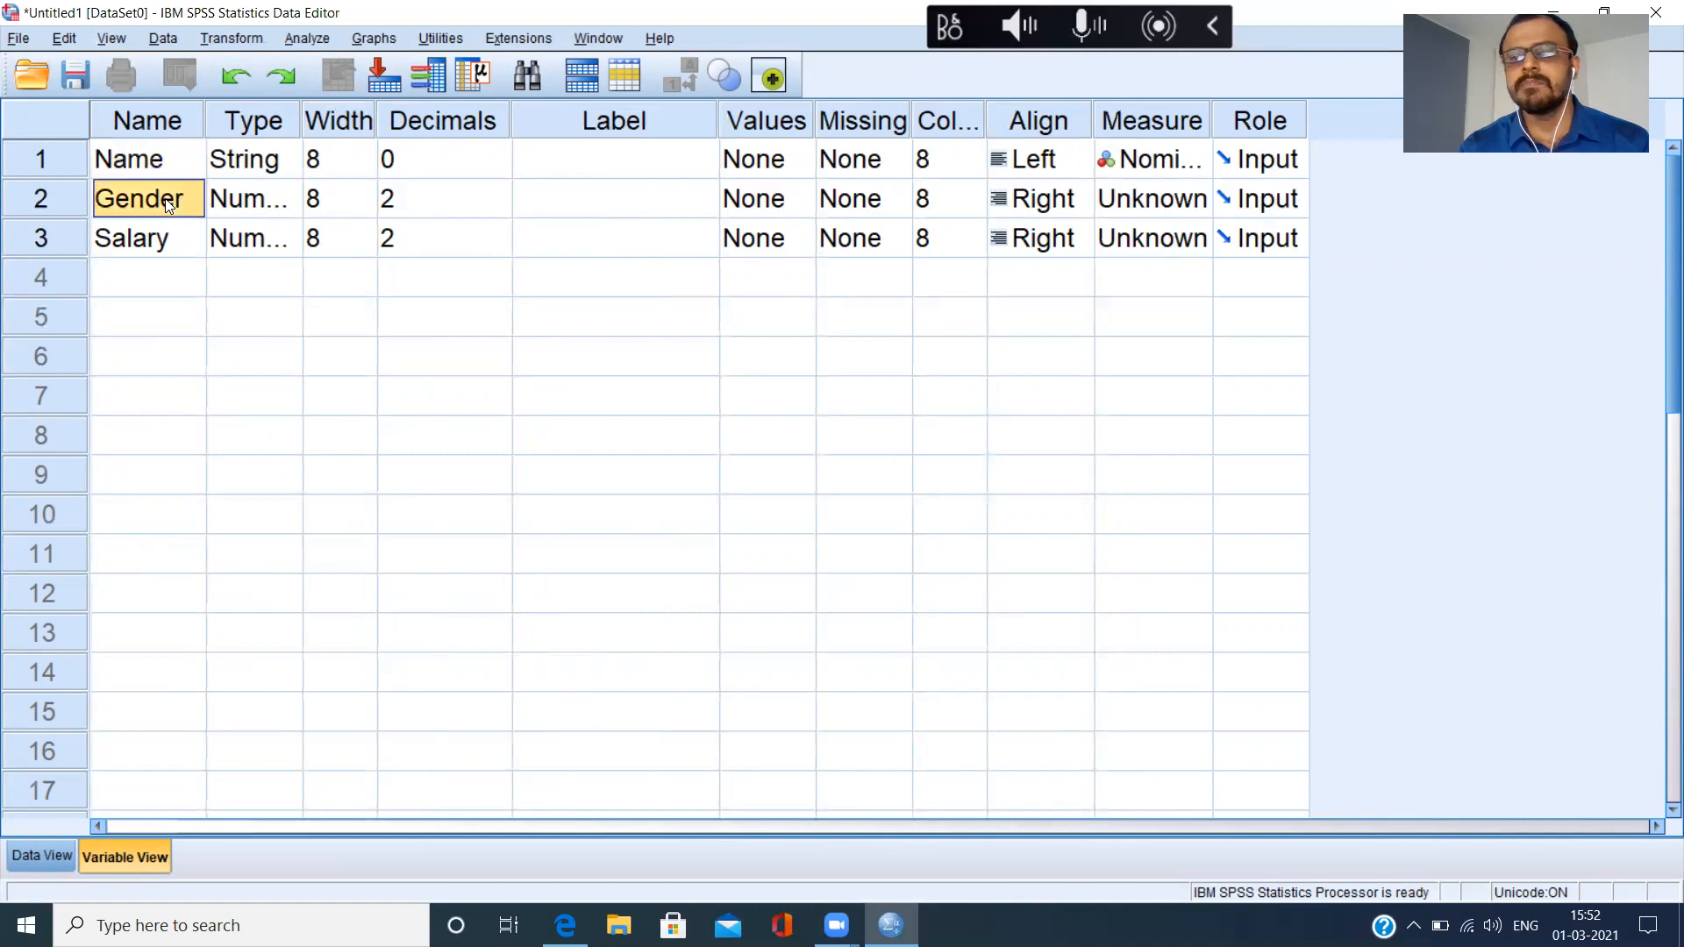
{"action": "left_click", "coordinate": [161, 237]}
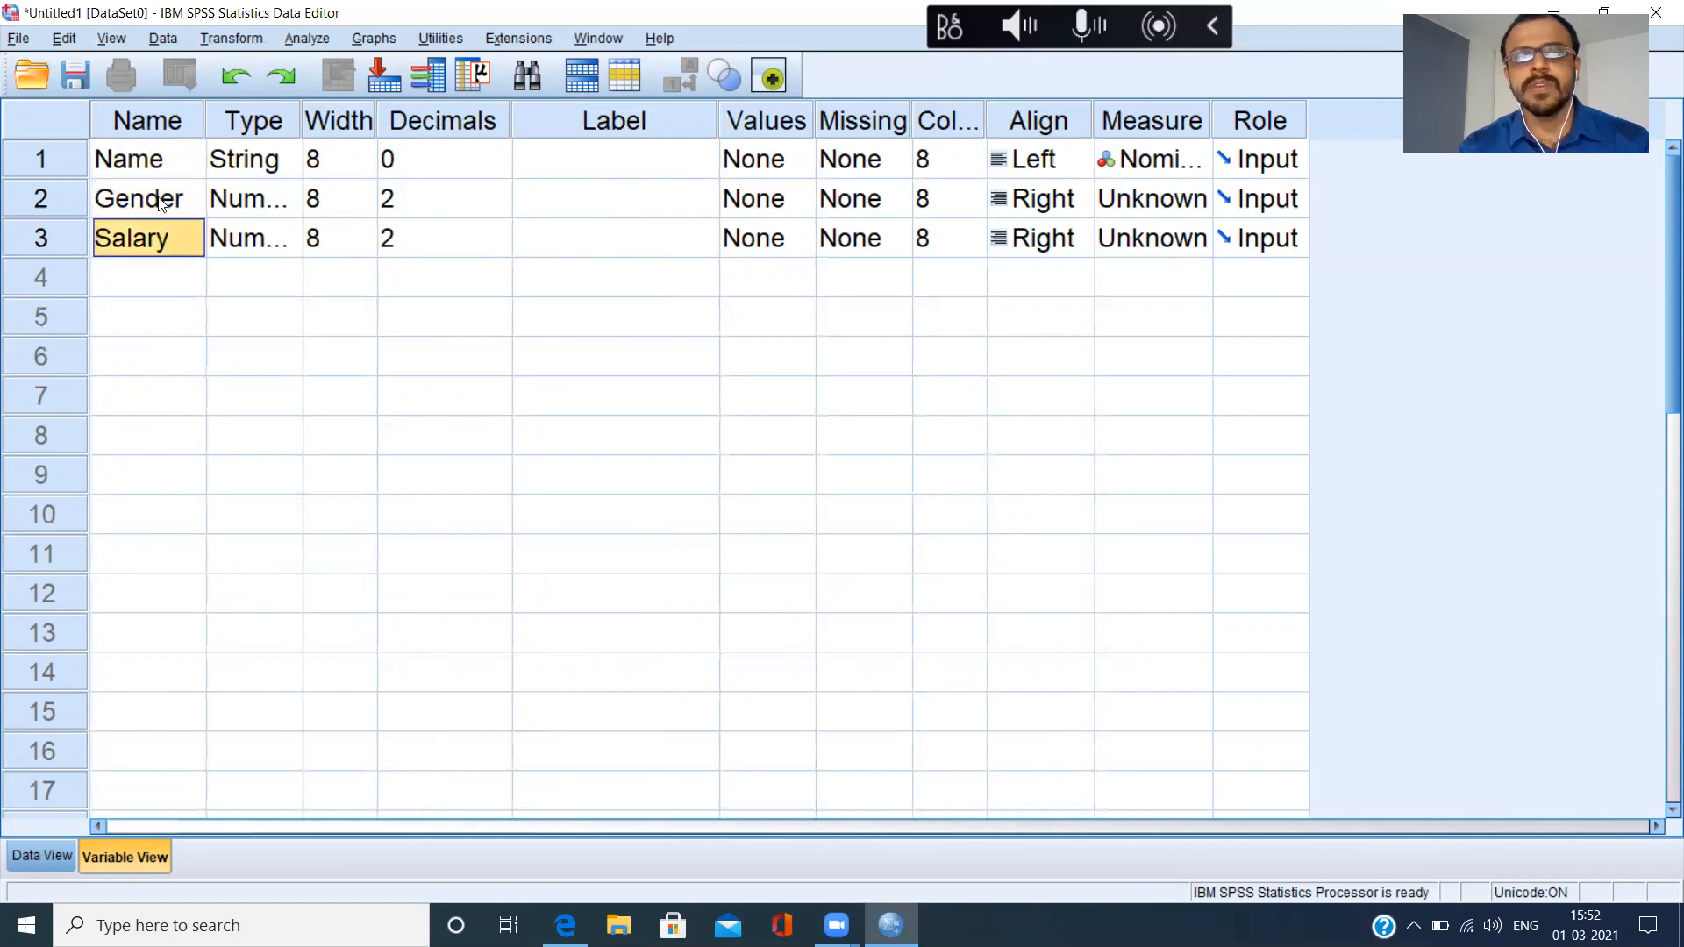
{"action": "left_click", "coordinate": [149, 169]}
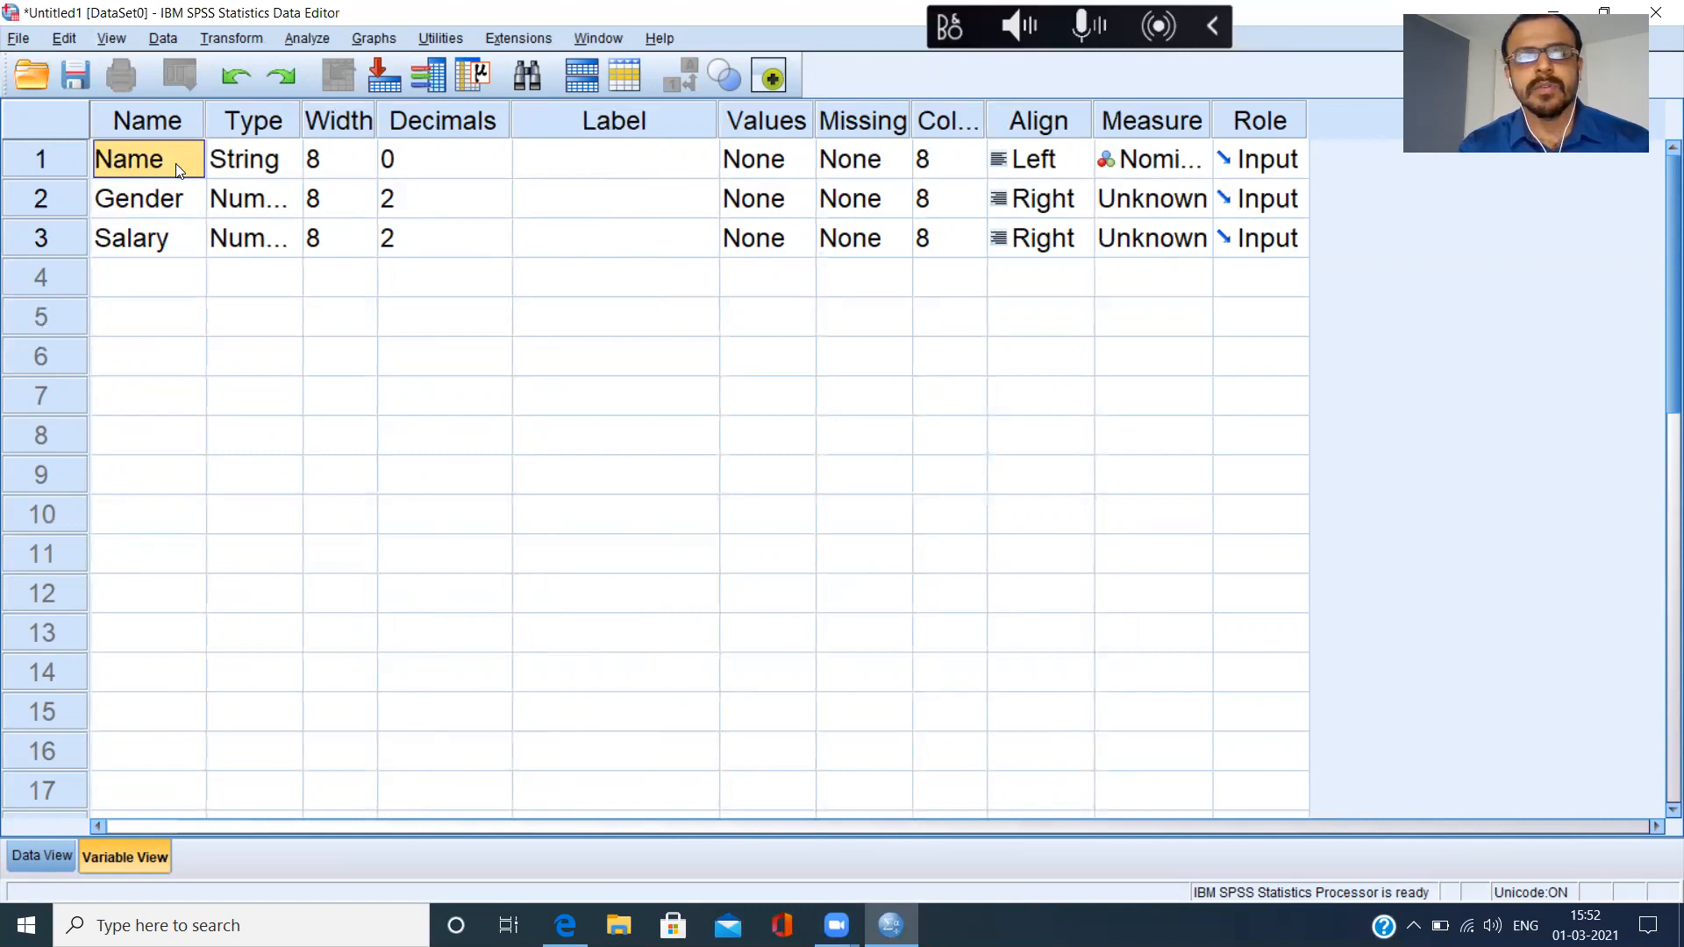
{"action": "double_click", "coordinate": [175, 163]}
{"action": "type", "text": "of the person"}
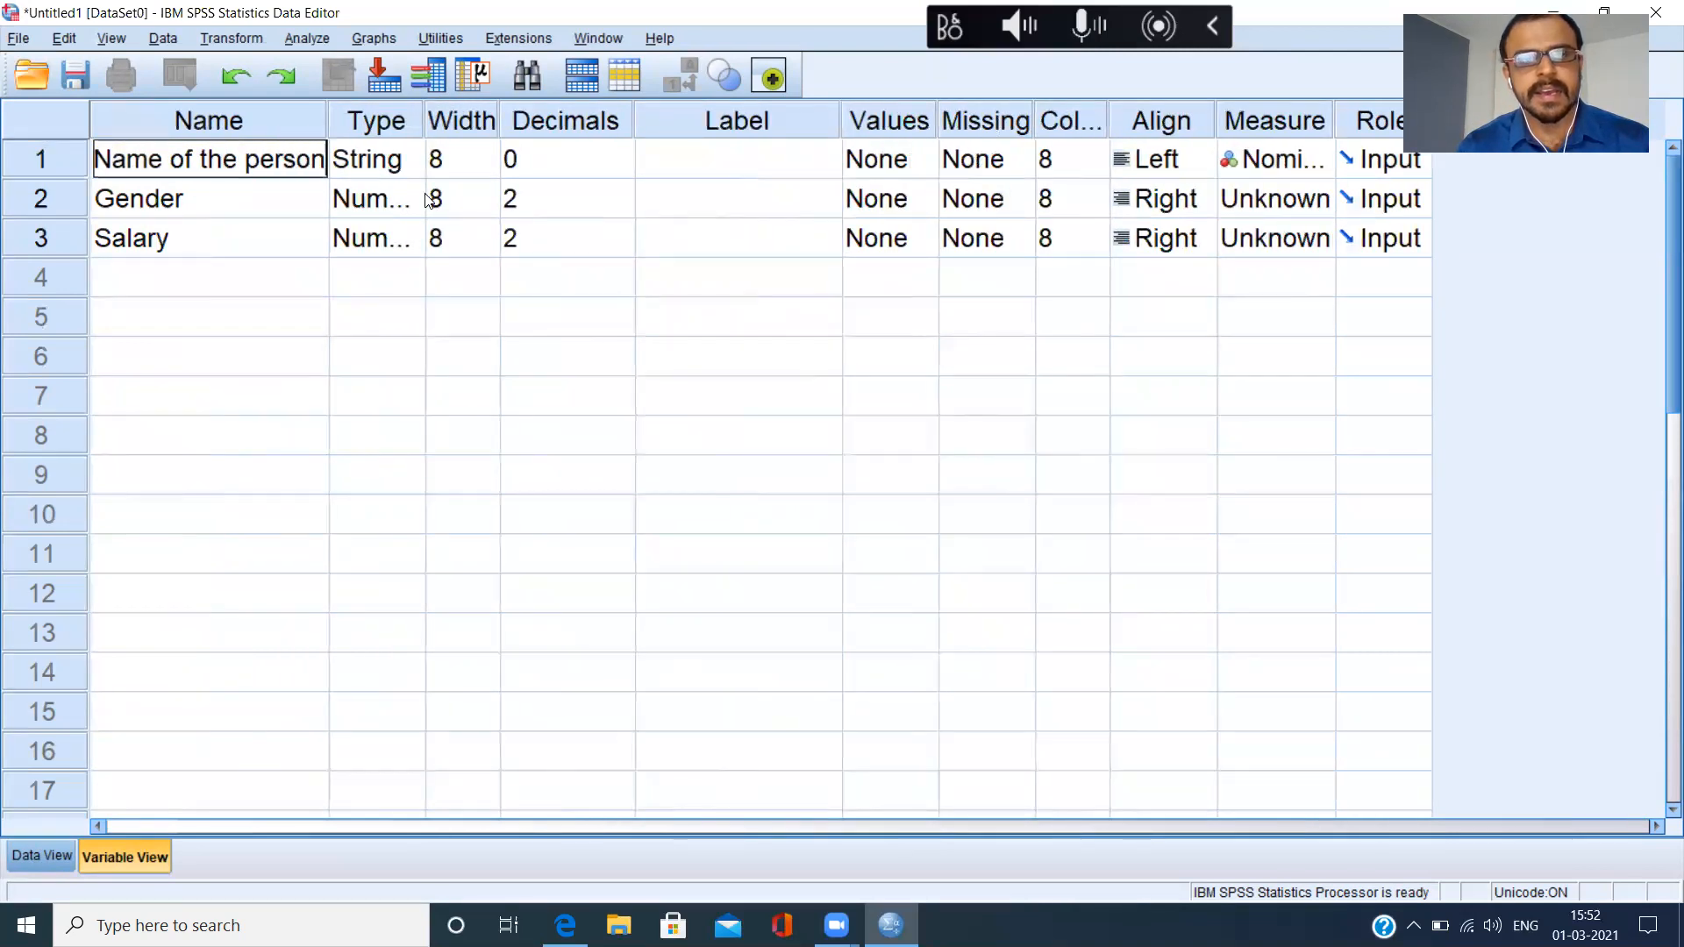
{"action": "left_click", "coordinate": [273, 208]}
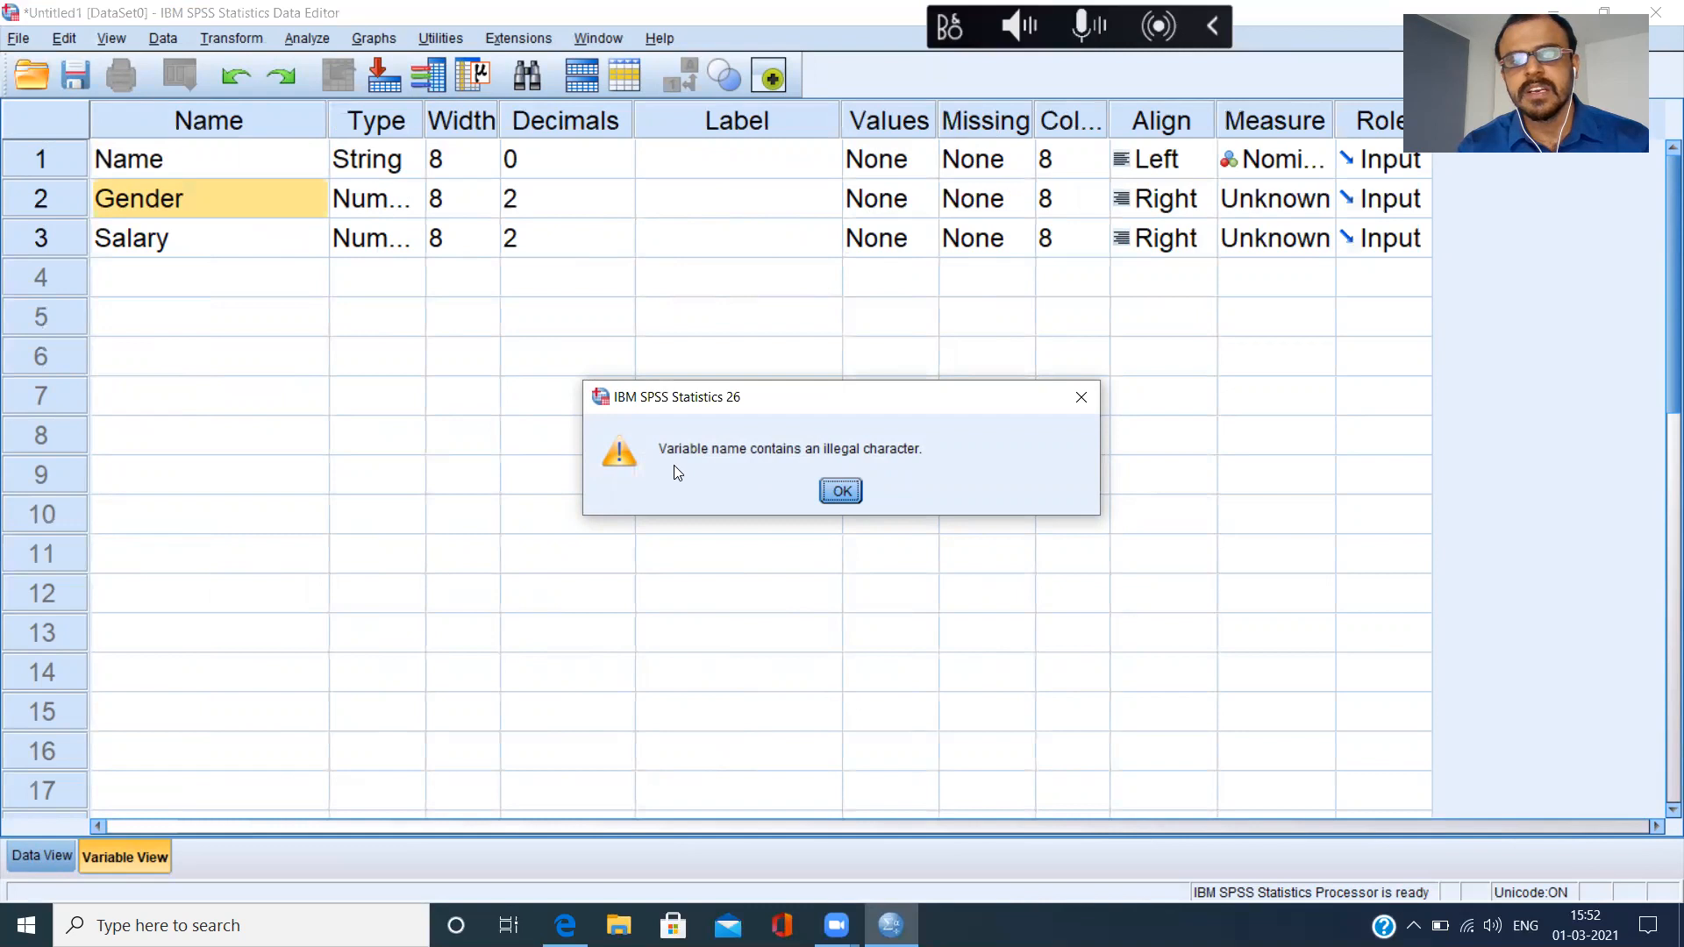
{"action": "left_click", "coordinate": [840, 492]}
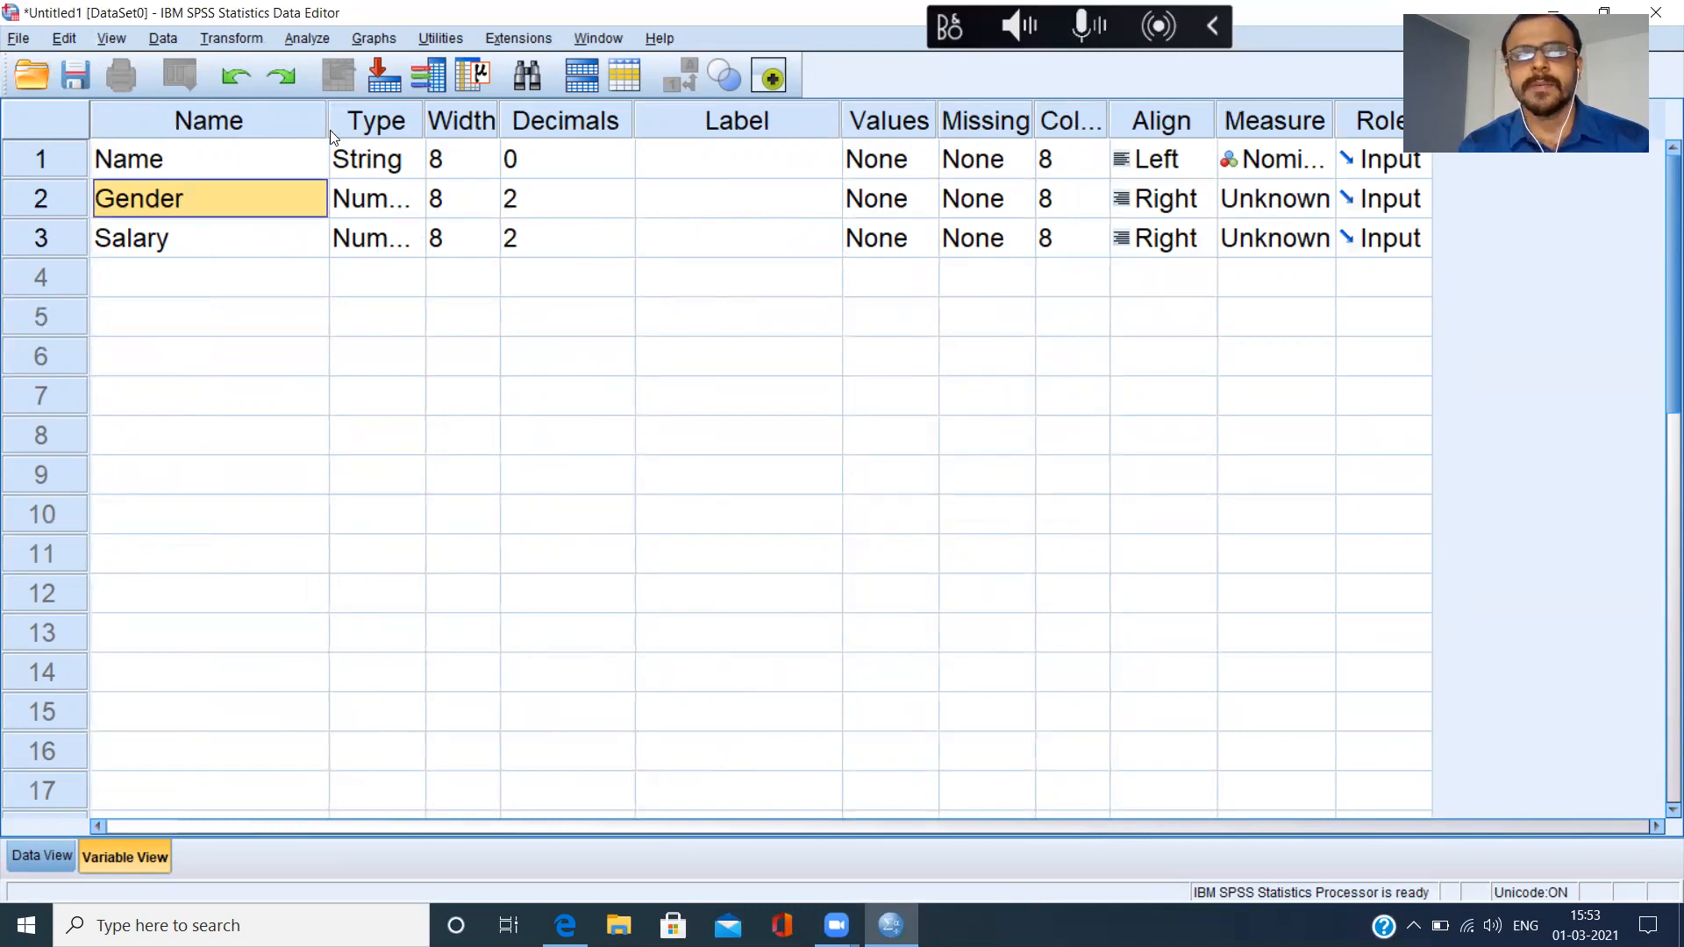
Label the Name variable "Respondent's Name" and widen the Label column to fit the full text.
{"action": "left_click", "coordinate": [259, 156]}
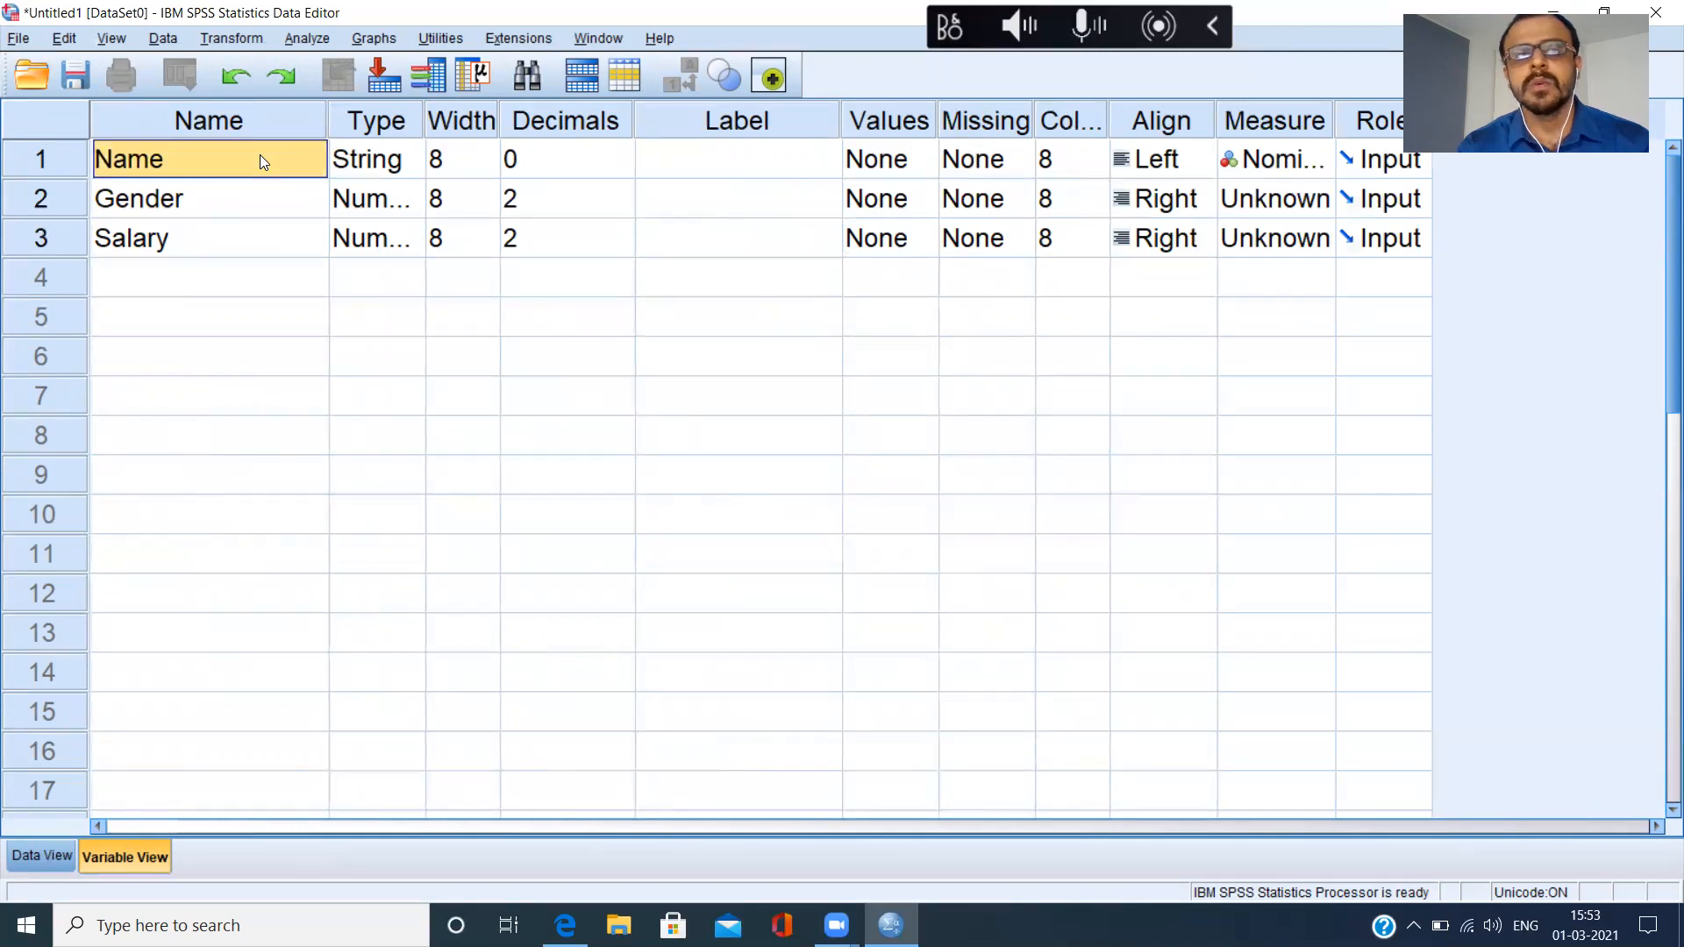
{"action": "left_click", "coordinate": [682, 164]}
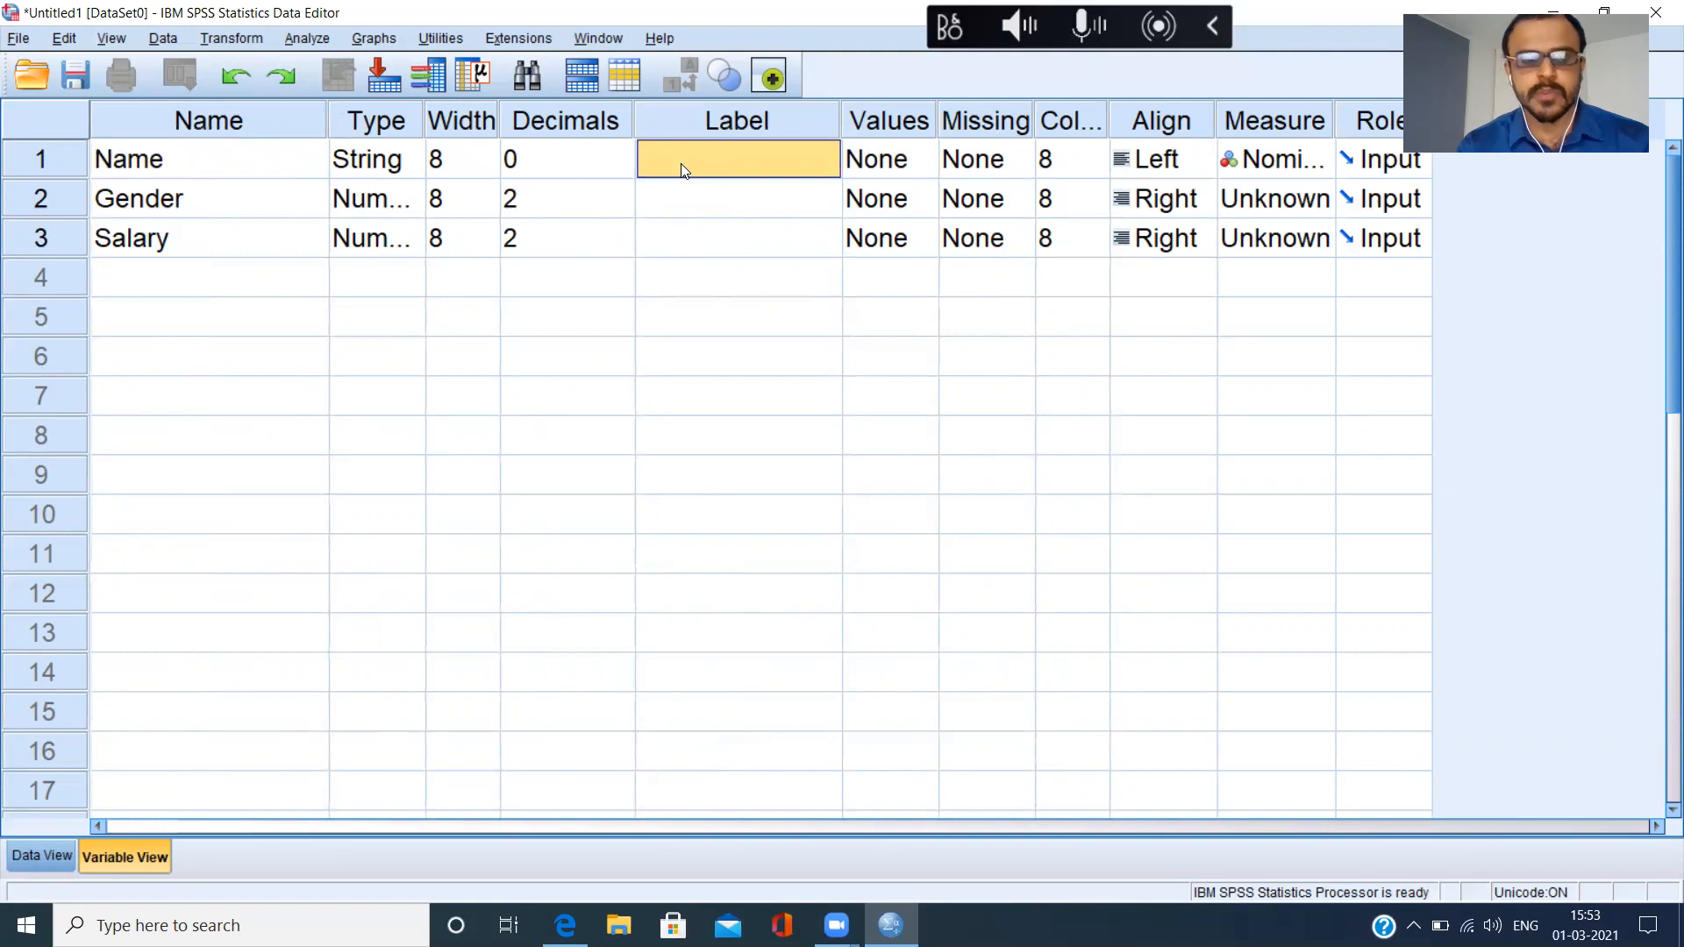
{"action": "type", "text": "Respon"}
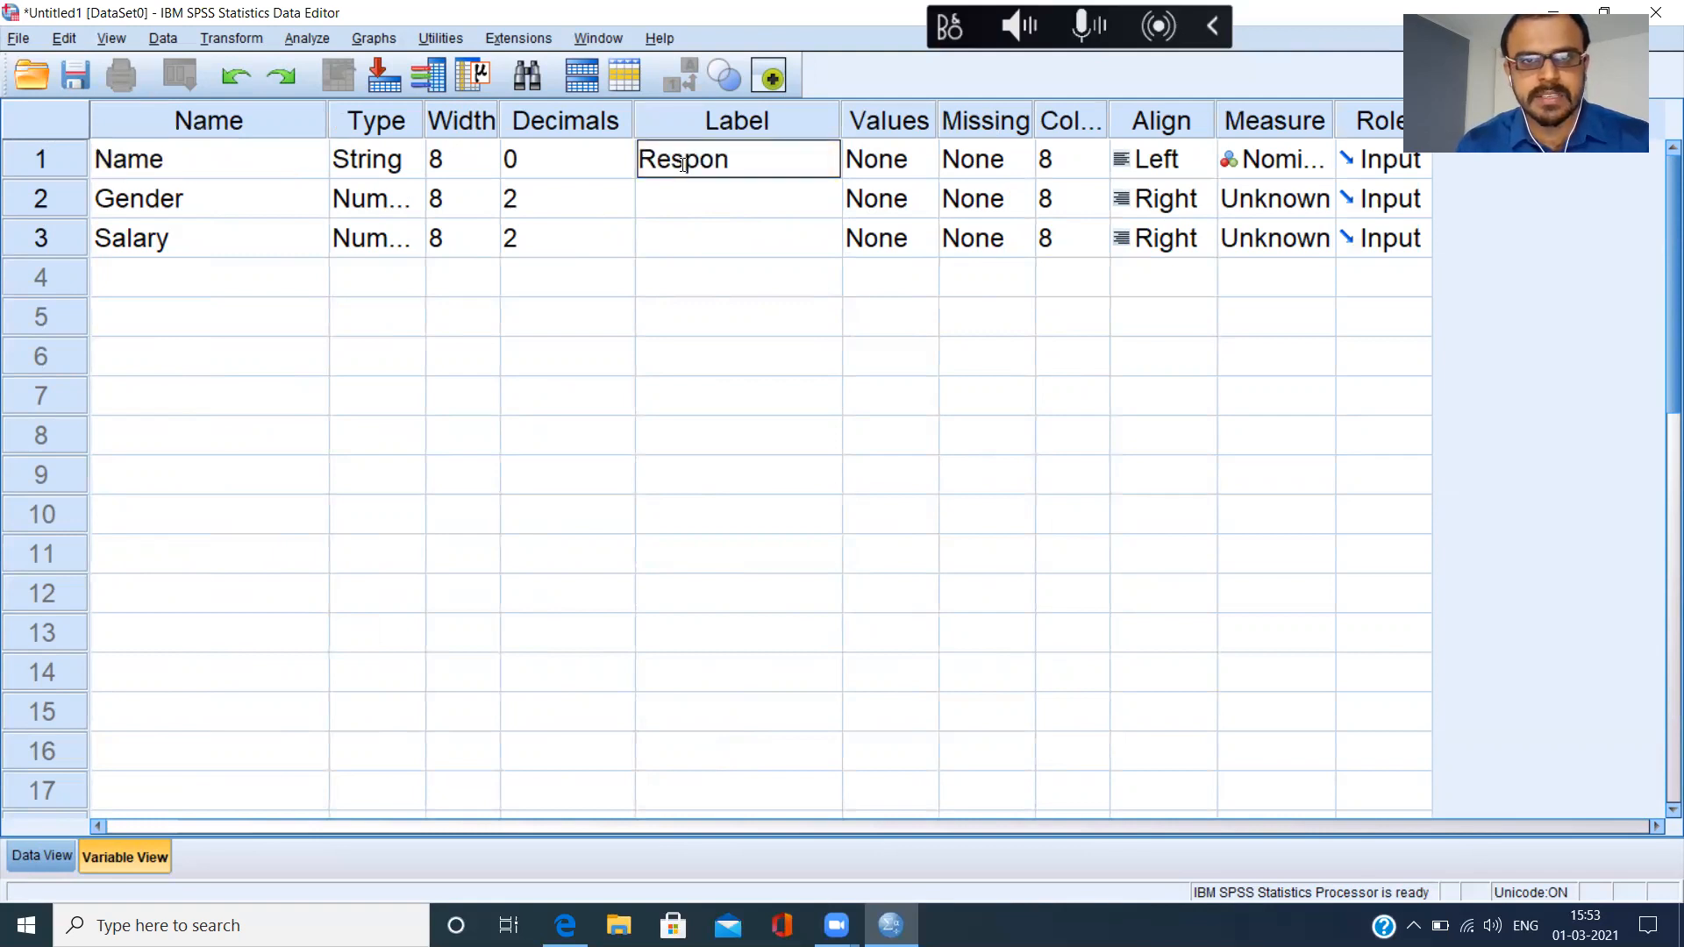
{"action": "type", "text": "dent"}
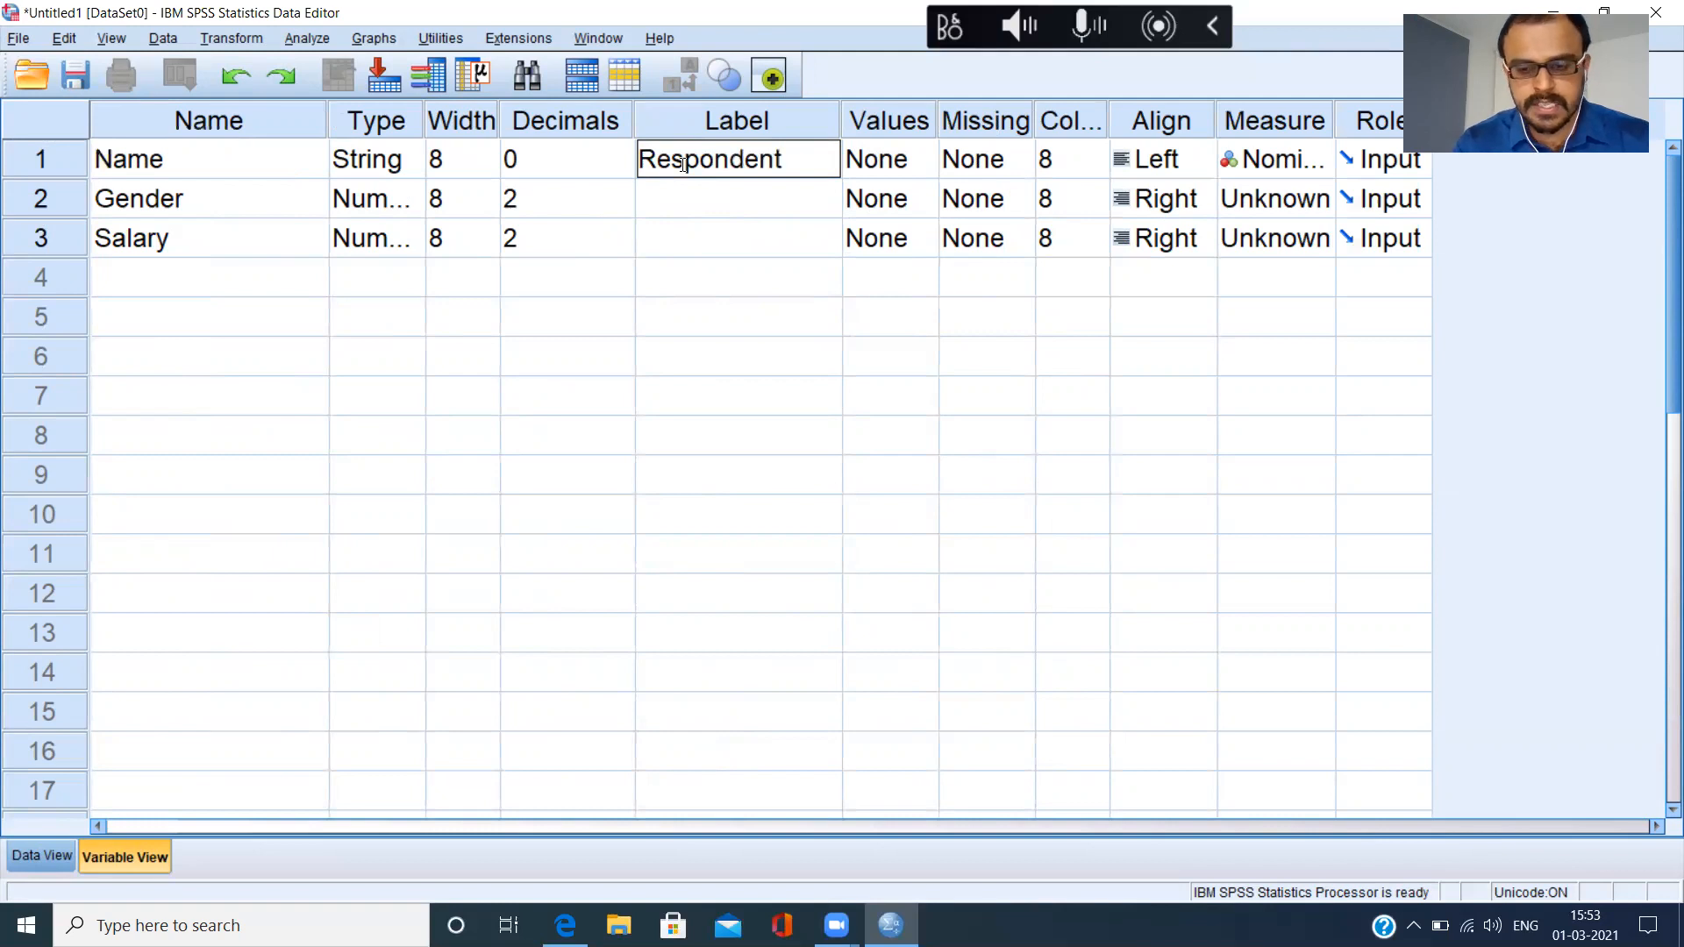
{"action": "type", "text": "'s Name"}
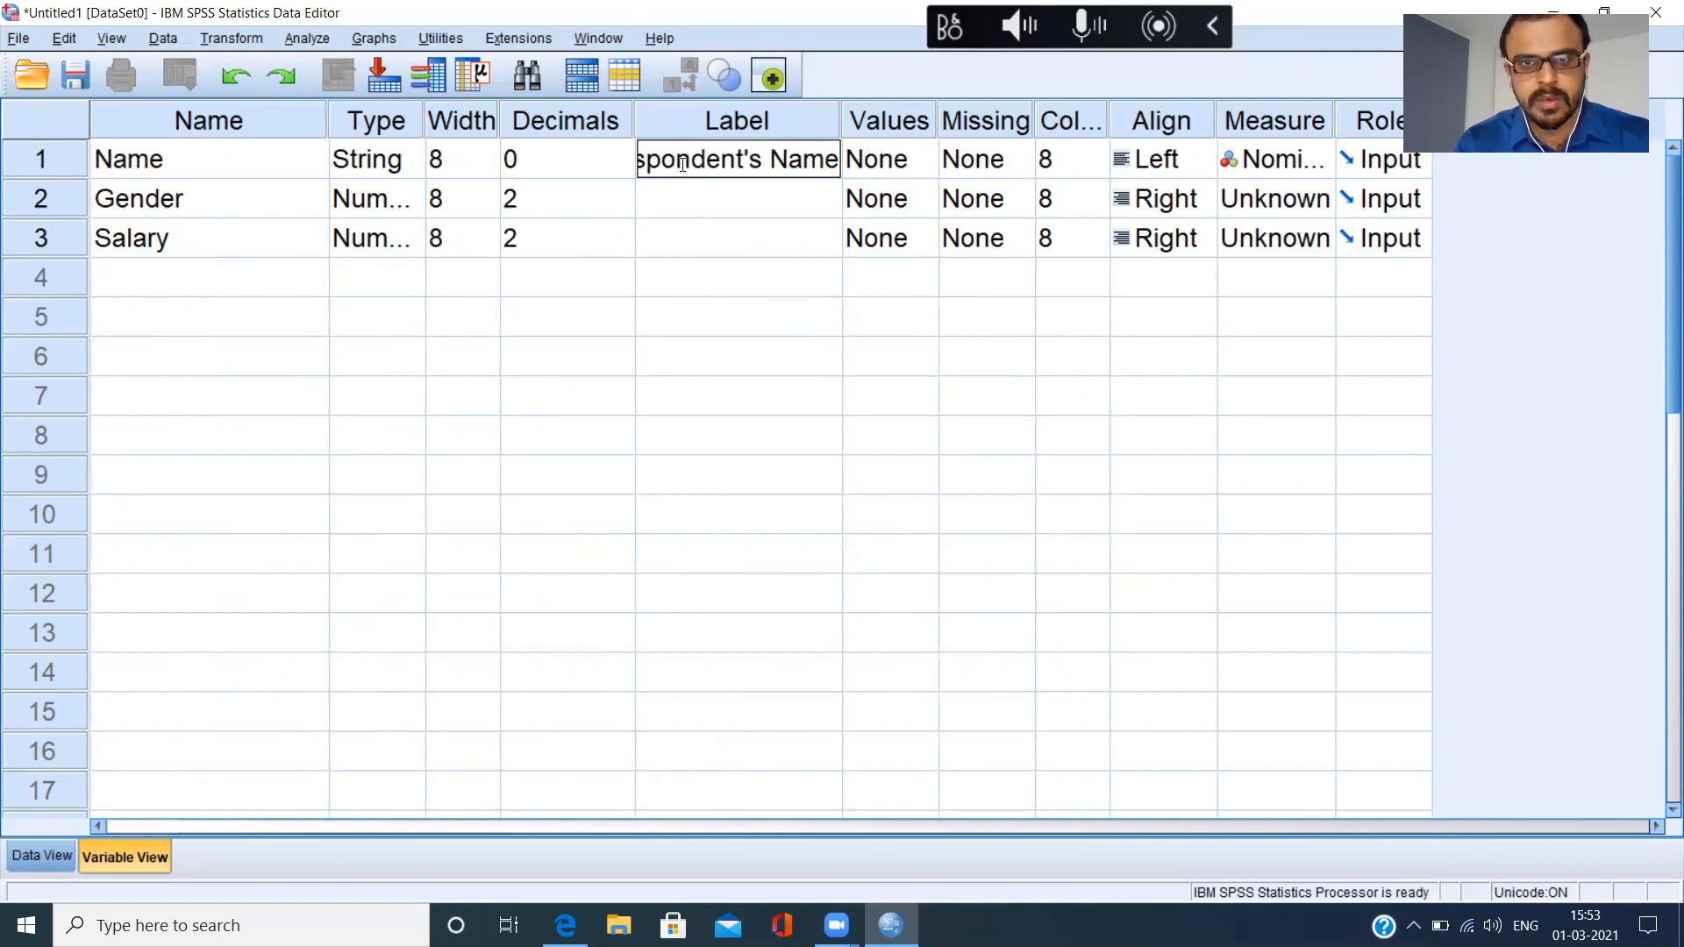
{"action": "left_click", "coordinate": [697, 216]}
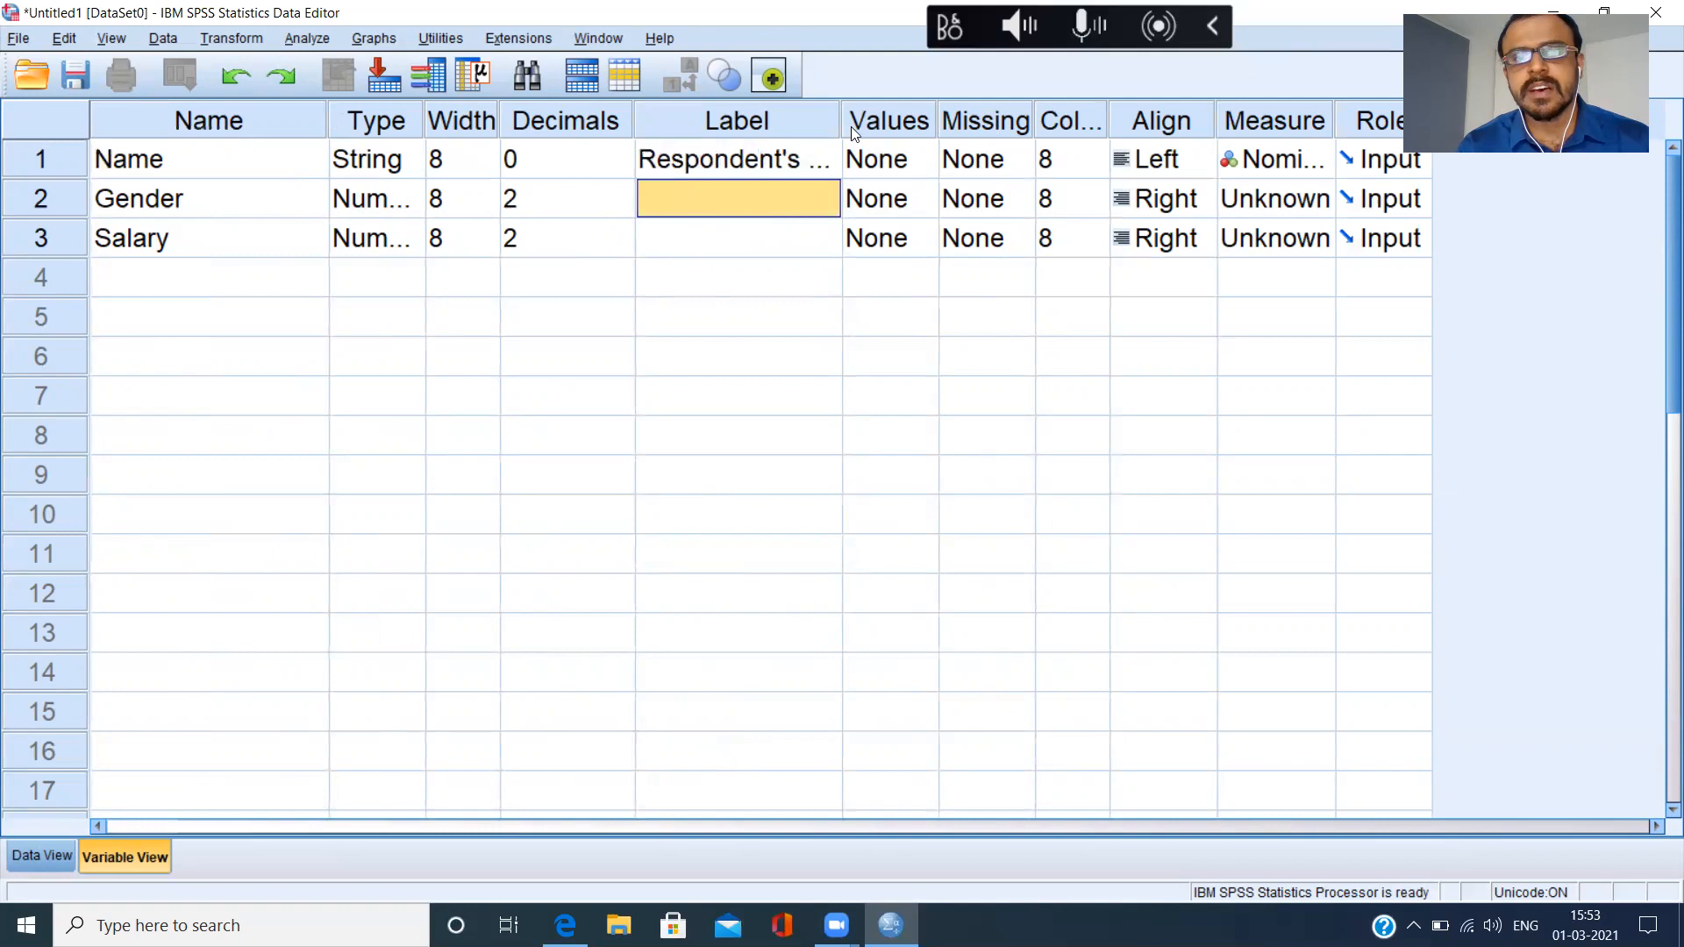
{"action": "left_click_drag", "start_coordinate": [840, 123], "coordinate": [931, 133]}
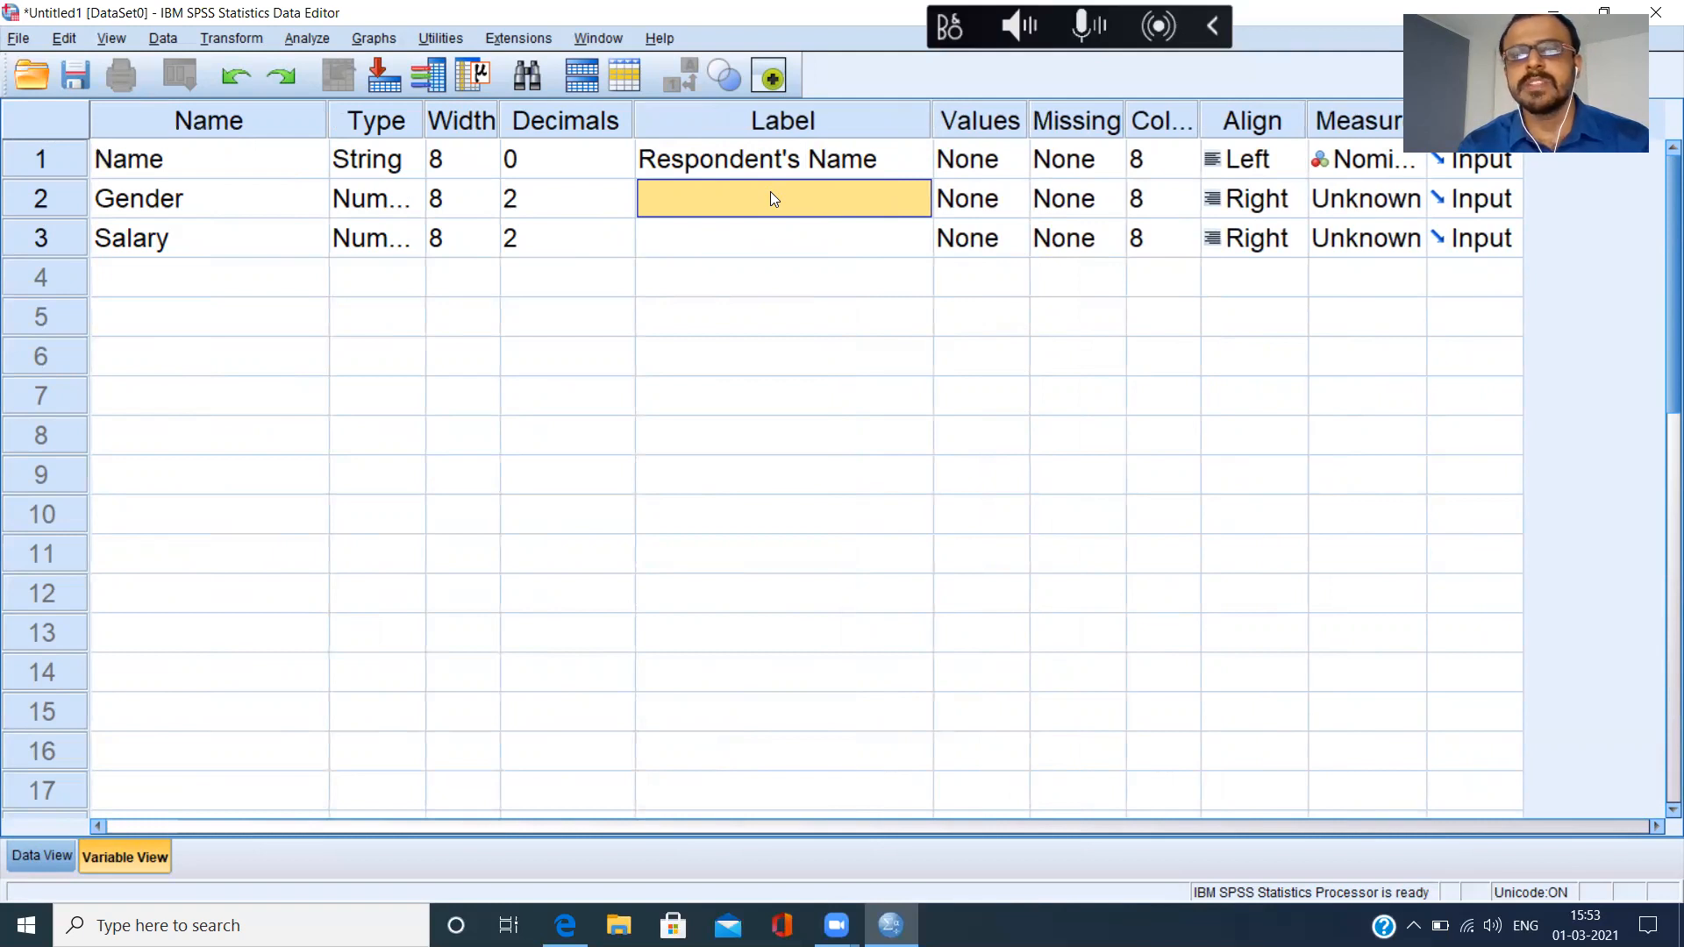
Label the Gender variable "Respondent's Gender".
{"action": "type", "text": "res"}
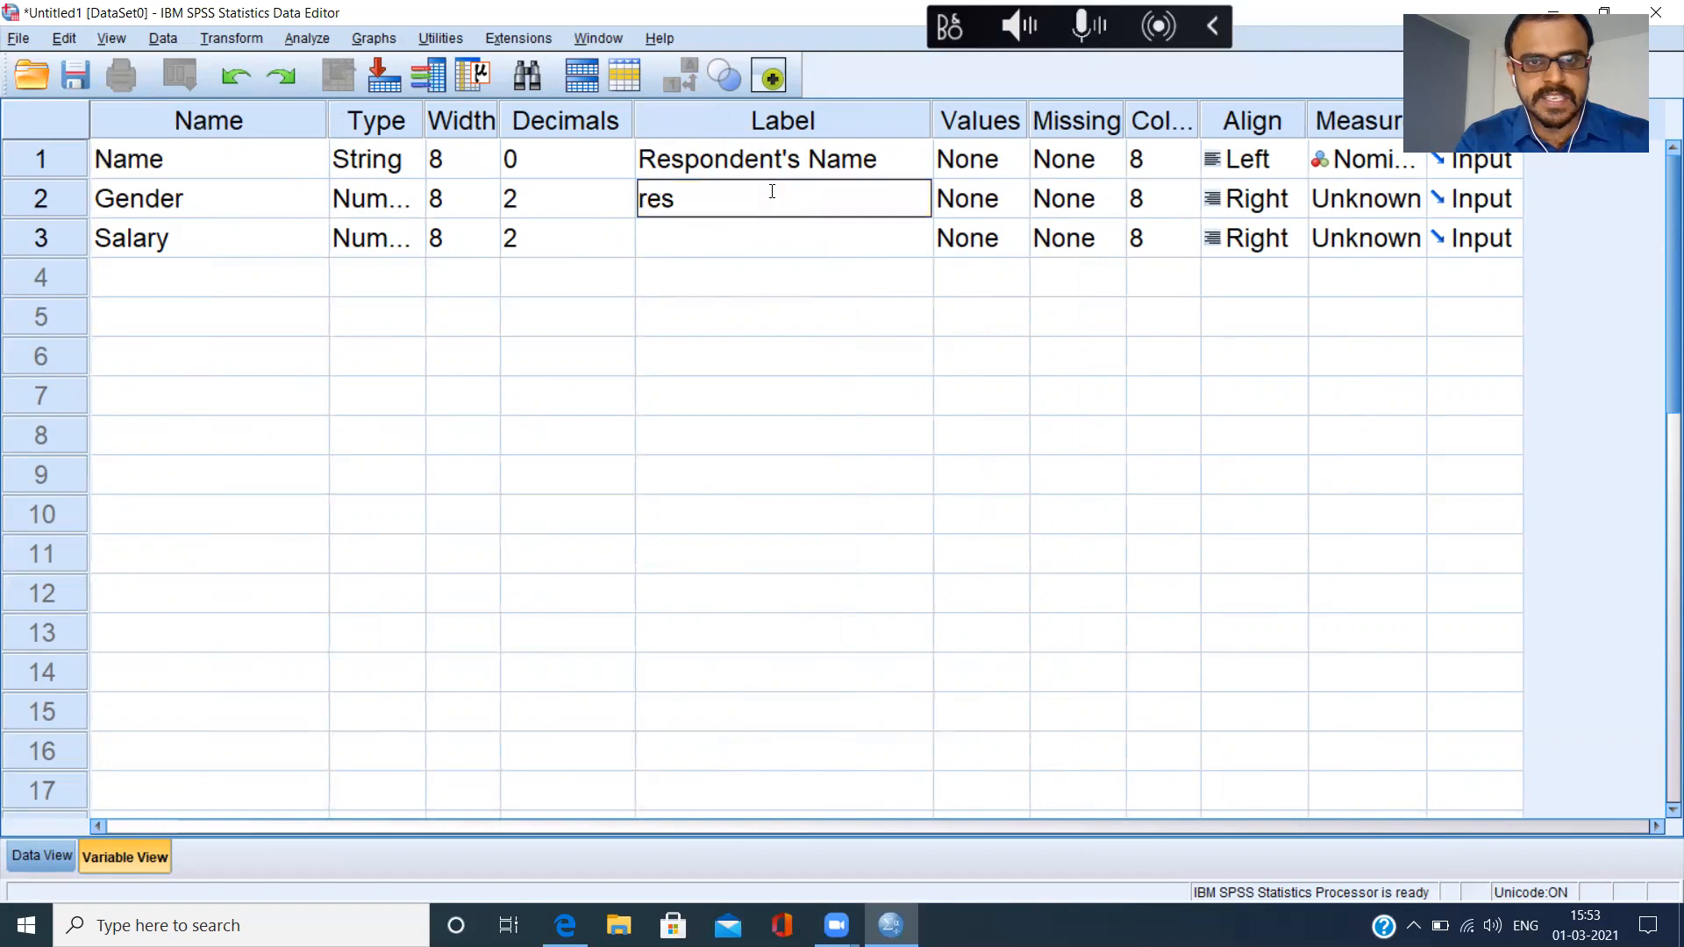
{"action": "type", "text": "pon"}
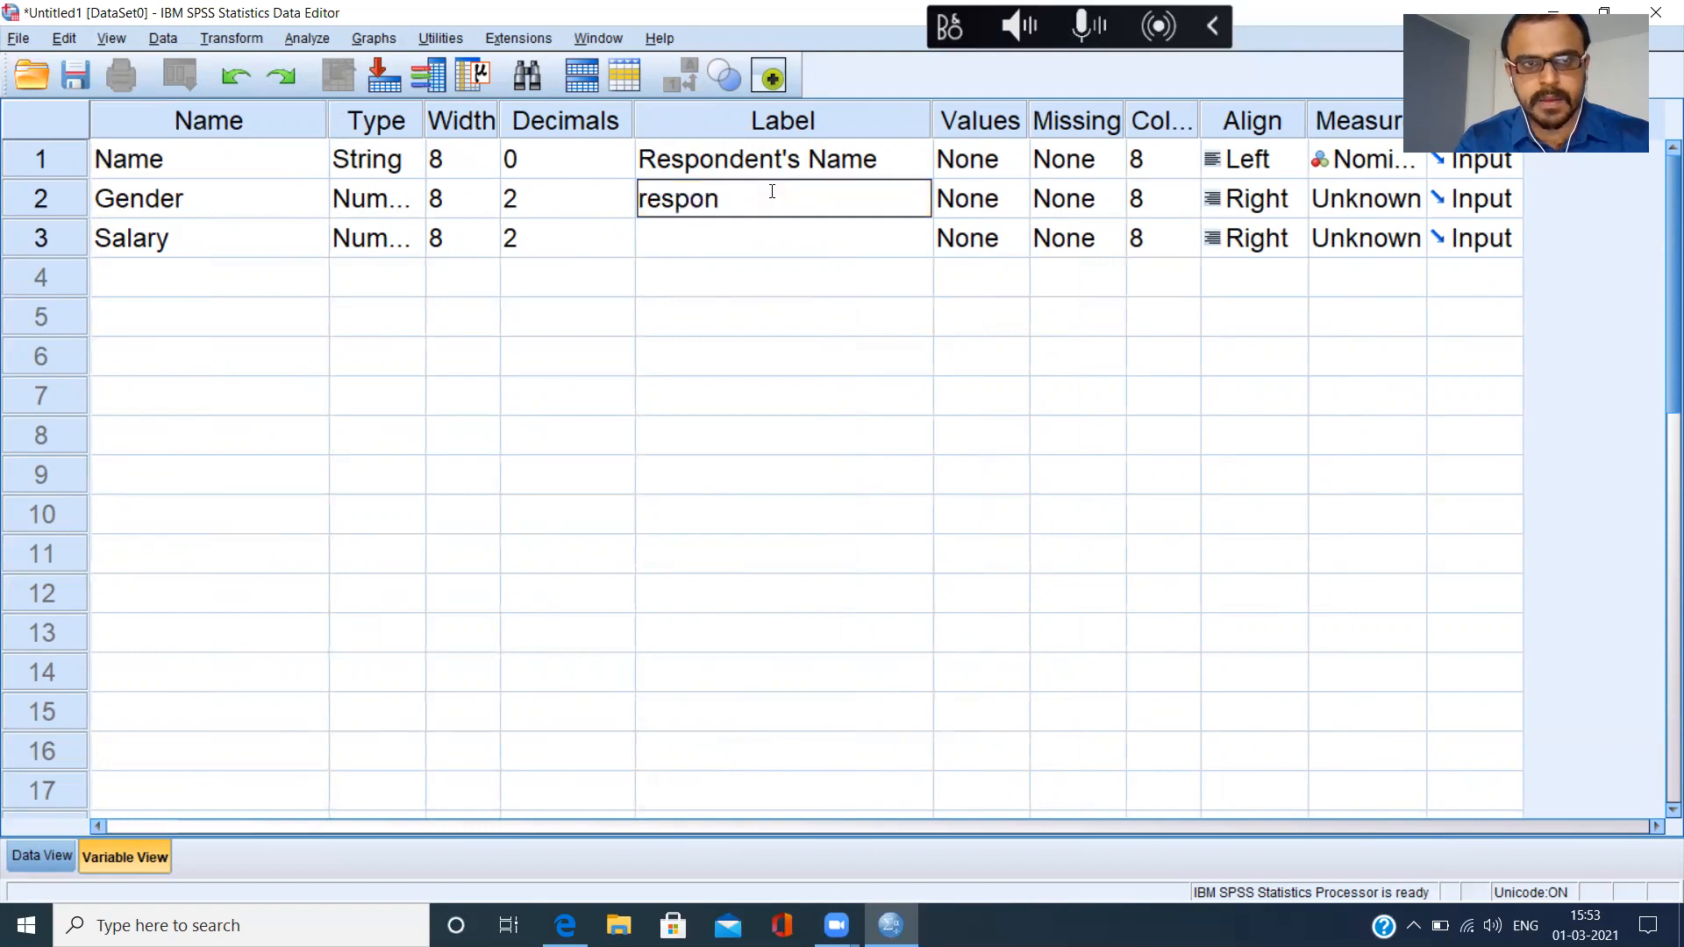
{"action": "type", "text": "s"}
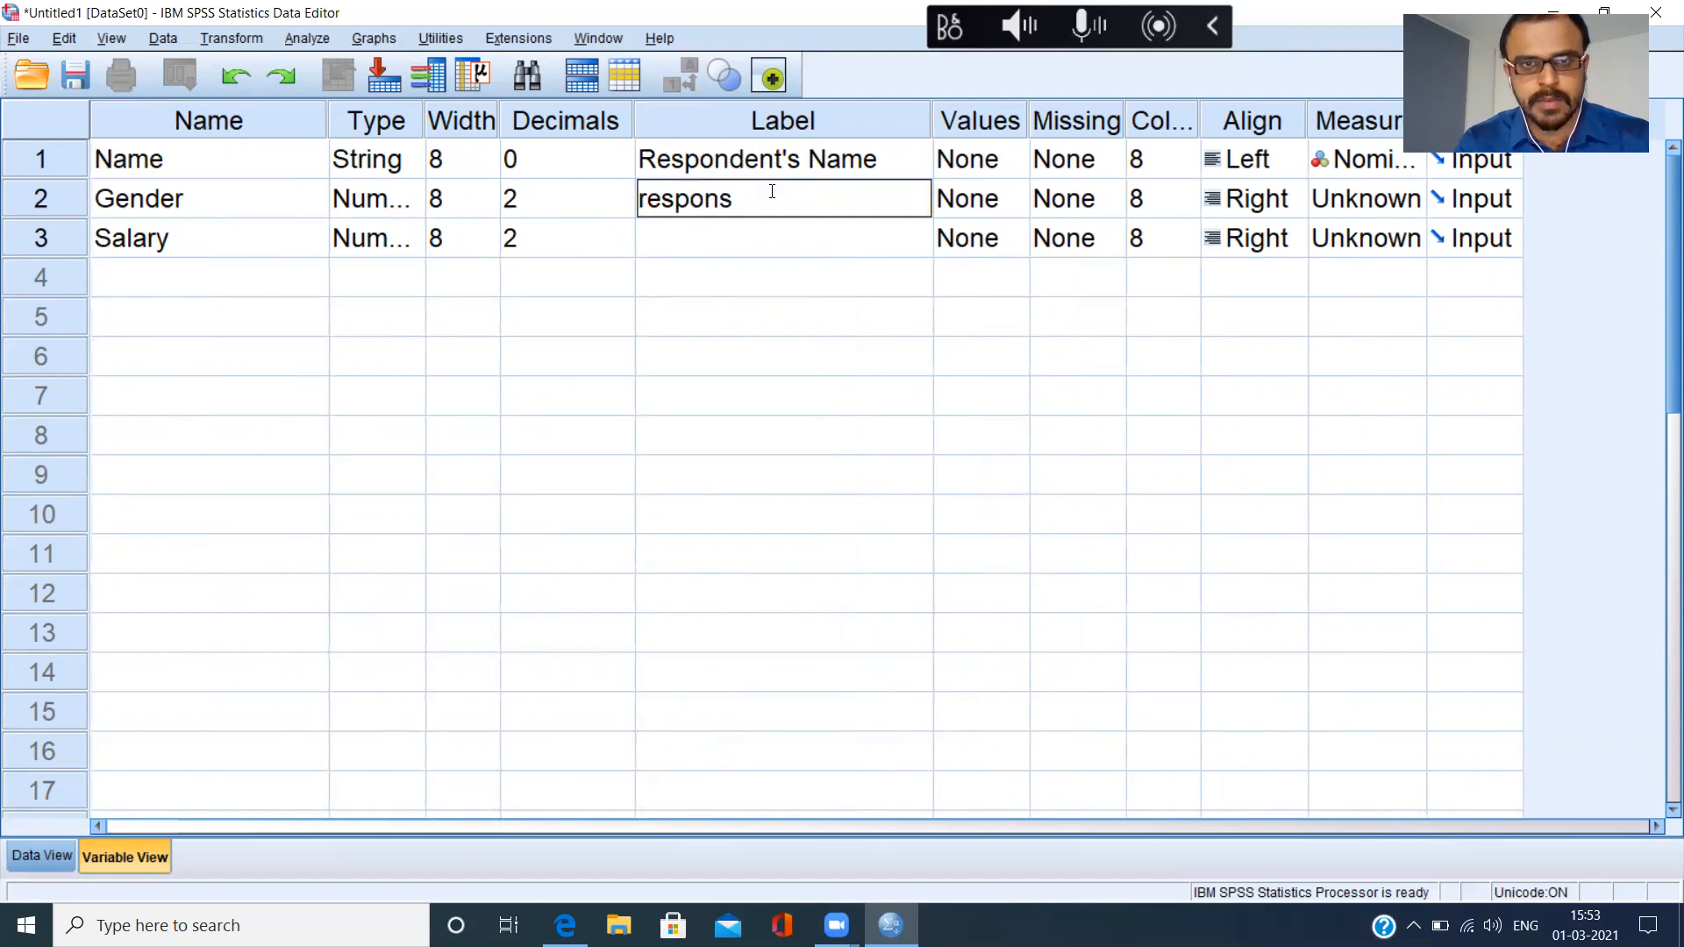
{"action": "key", "text": "BackSpace"}
{"action": "type", "text": "den"}
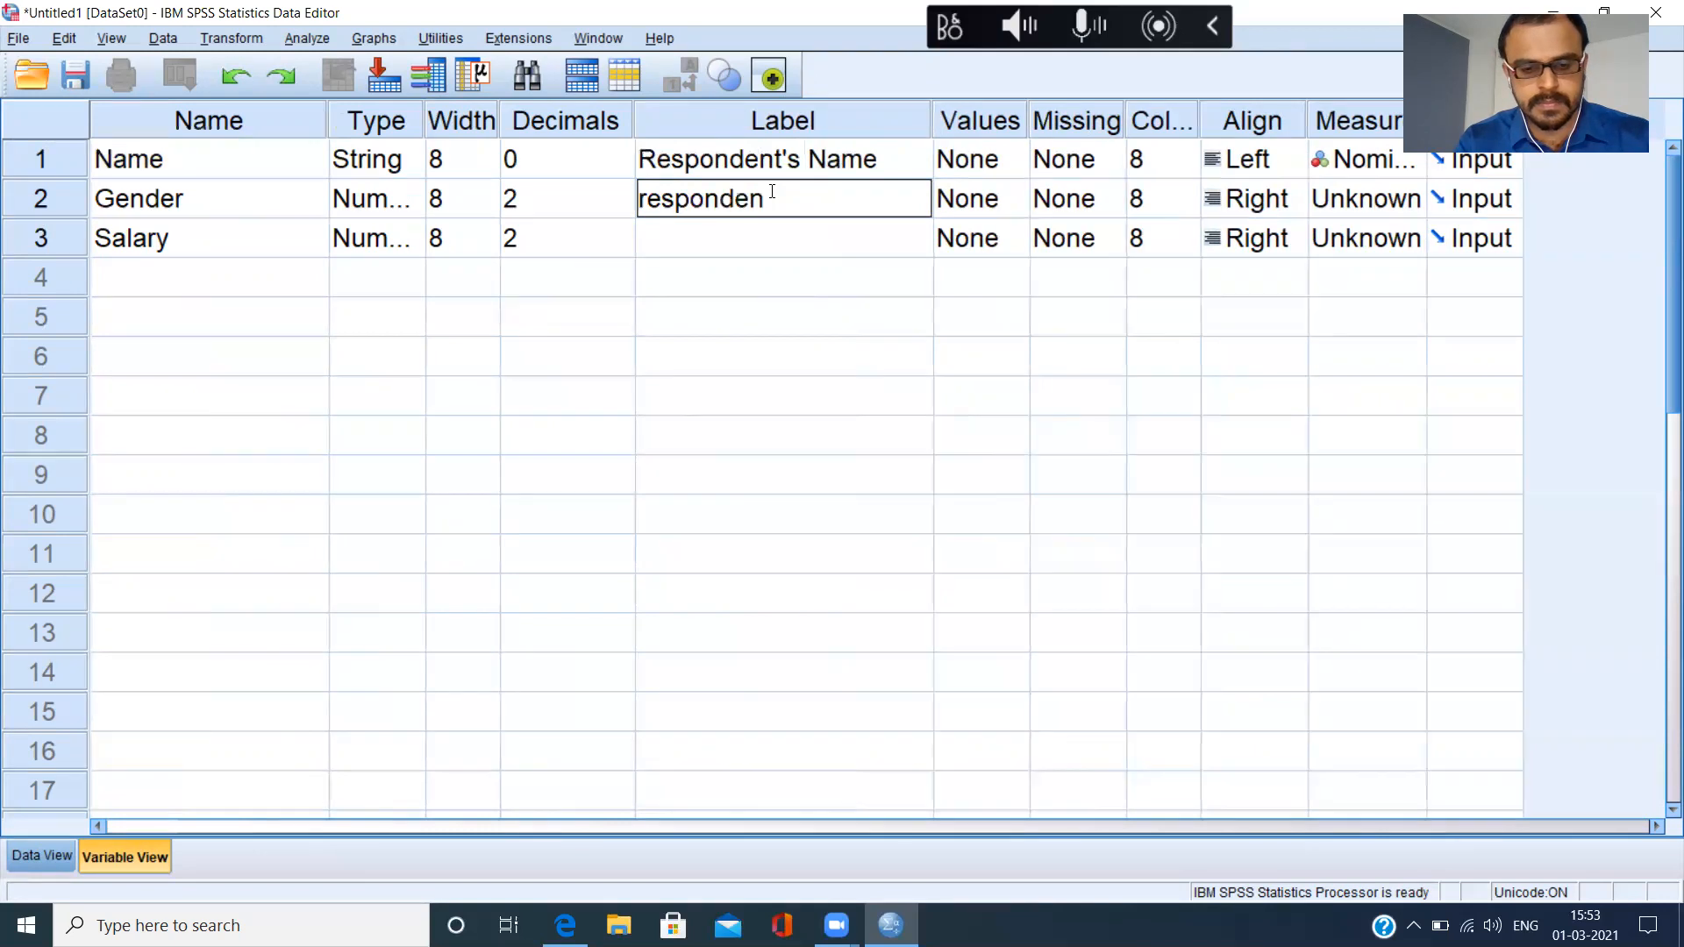
{"action": "type", "text": "t's"}
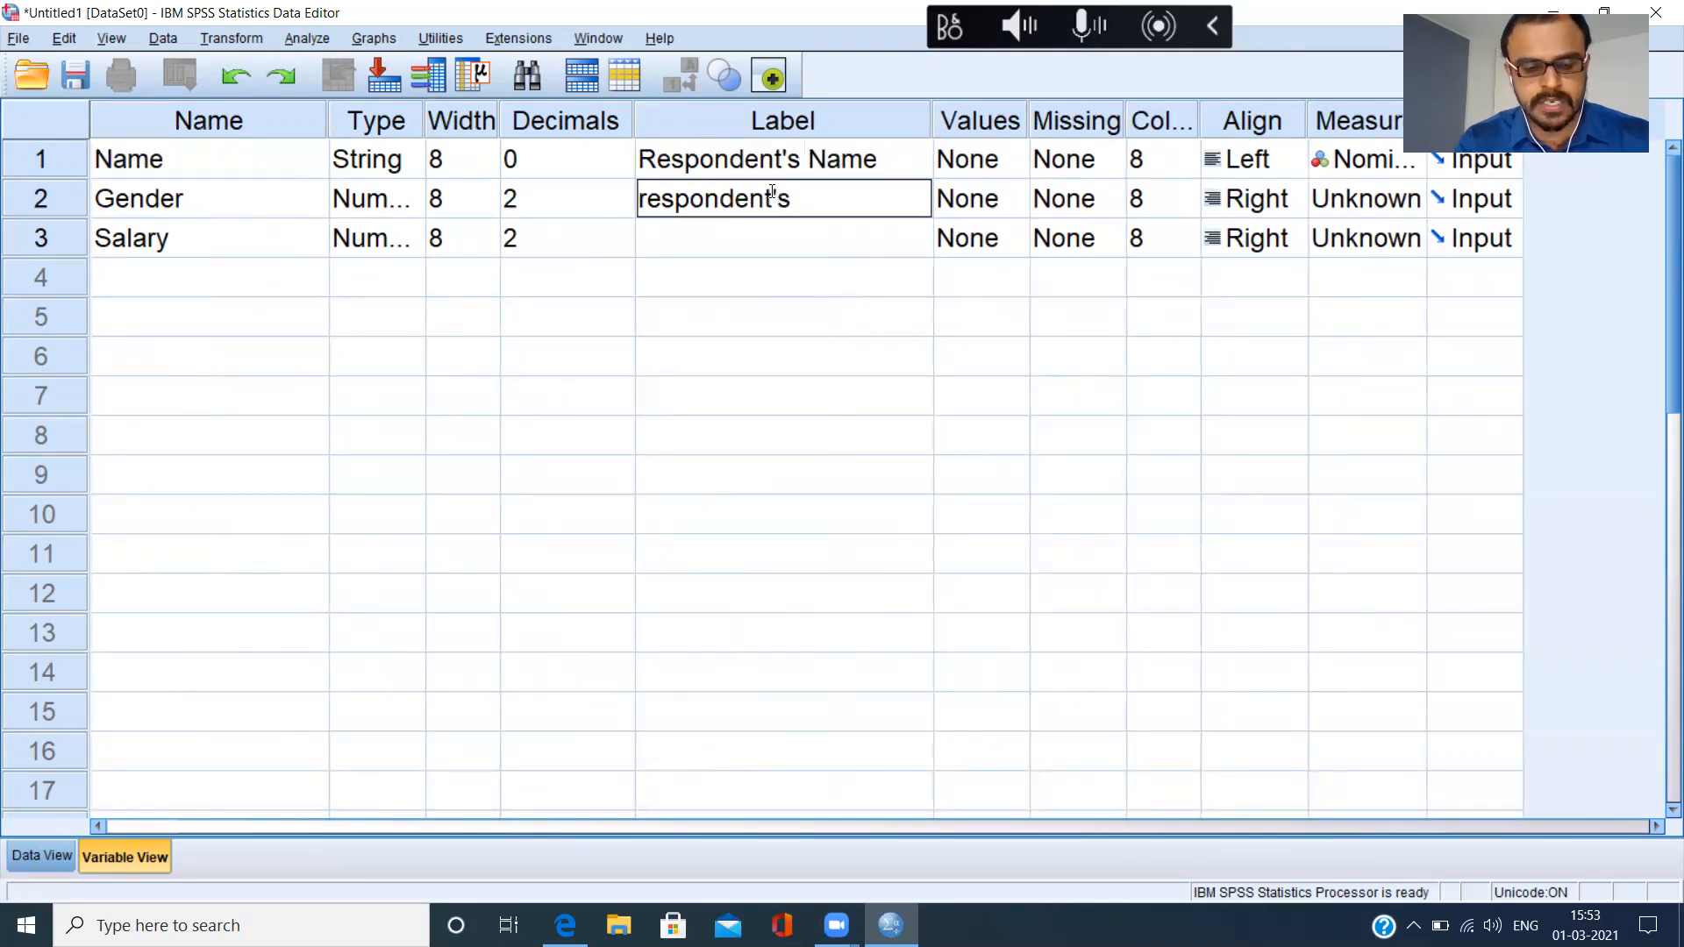
{"action": "type", "text": " Gender"}
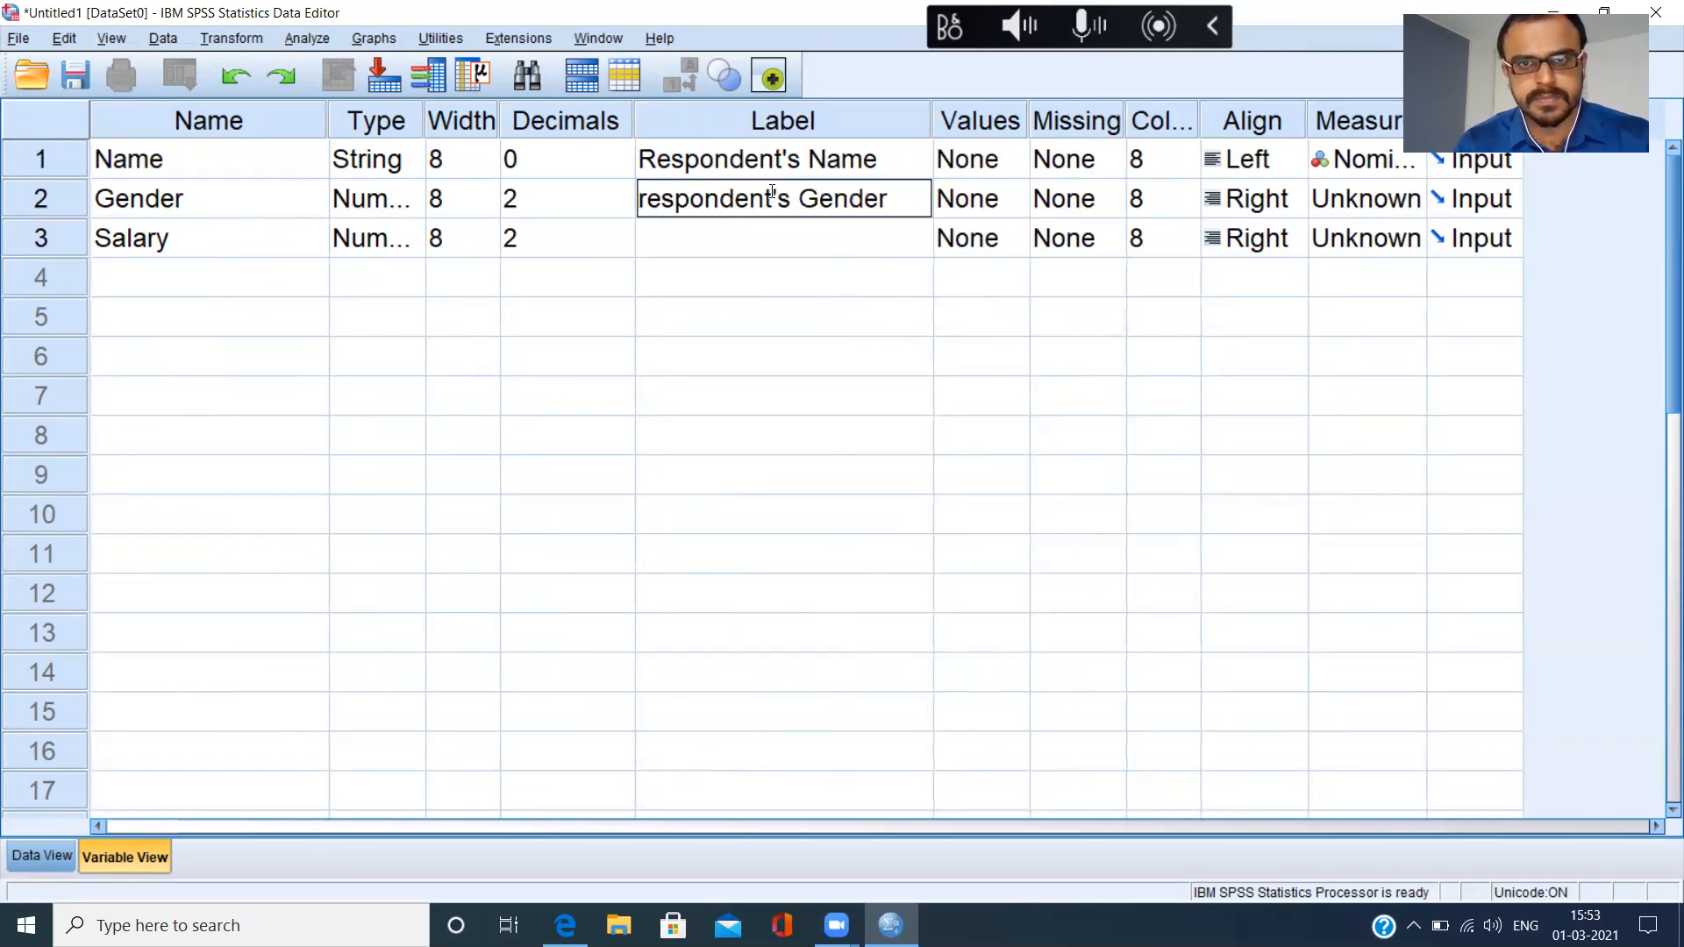
{"action": "left_click", "coordinate": [651, 197]}
{"action": "key", "text": "BackSpace"}
{"action": "type", "text": "R"}
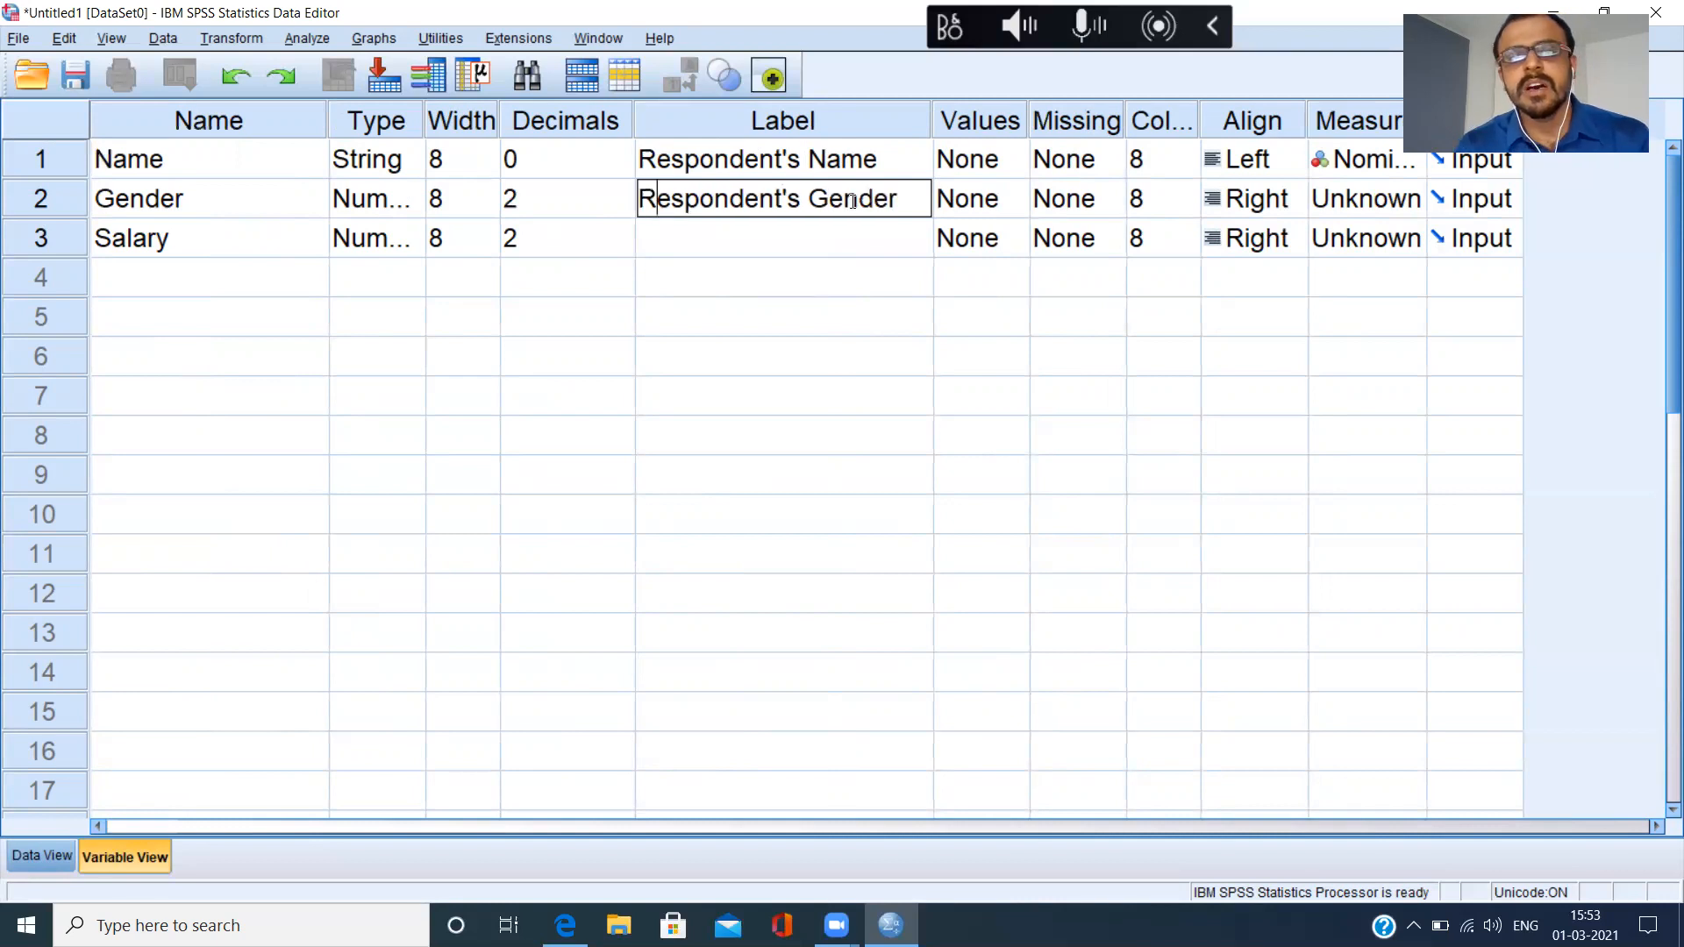
Label the Salary variable "Respondent's Income".
{"action": "left_click", "coordinate": [686, 246]}
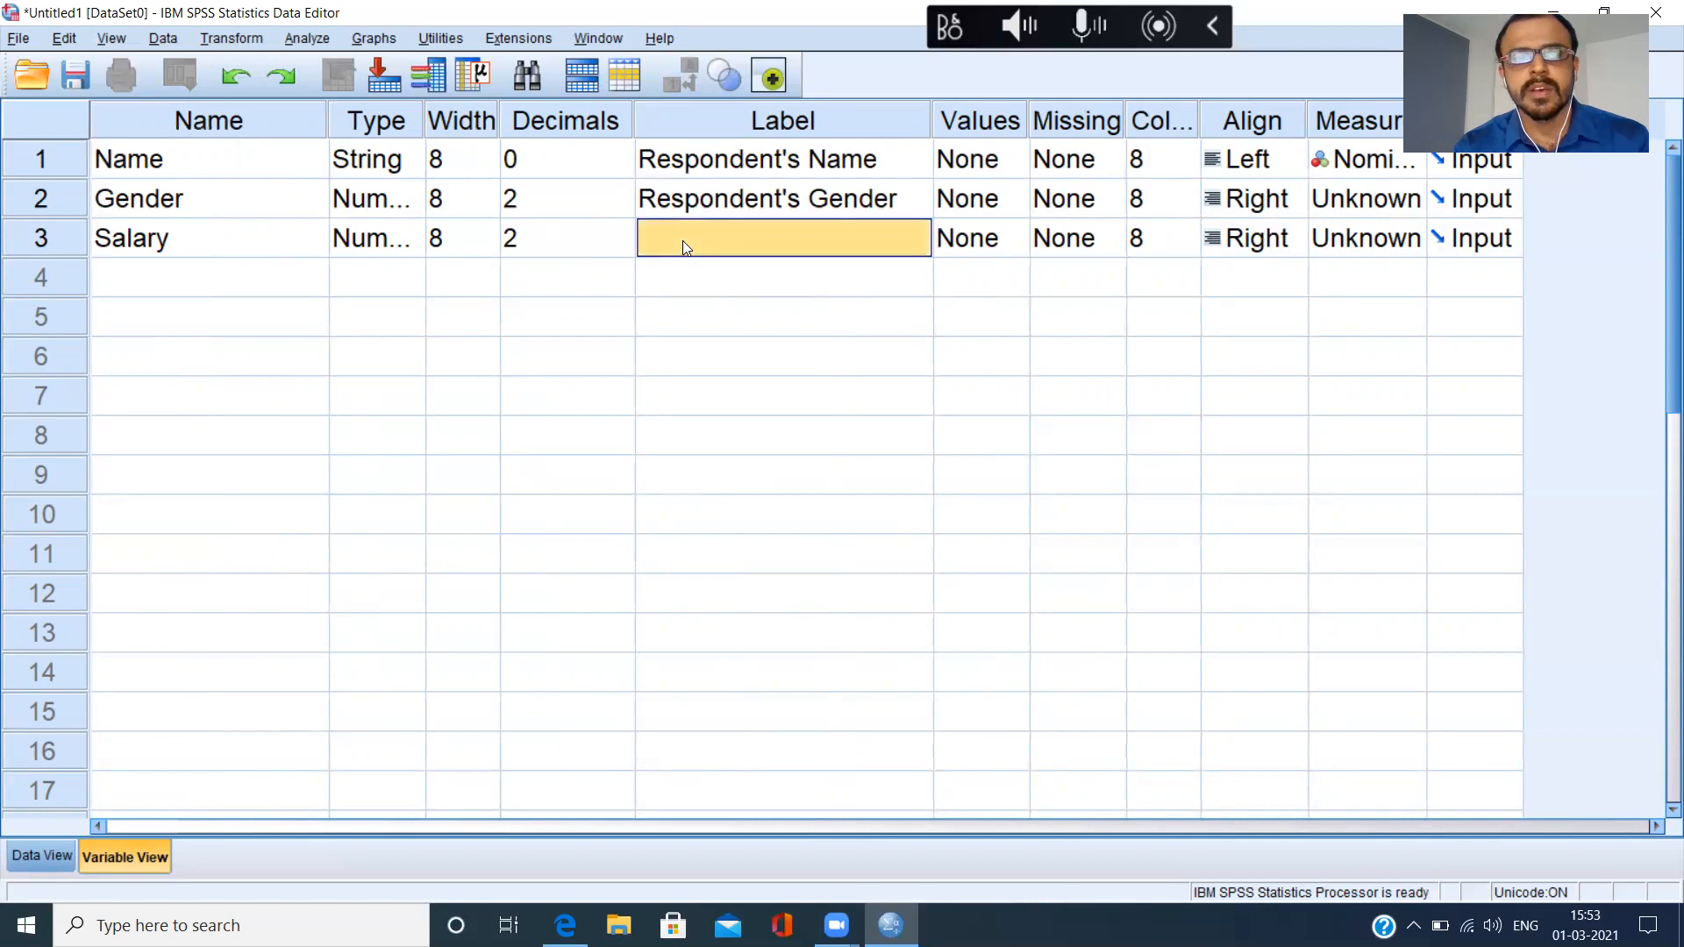
{"action": "type", "text": "Respondent's Income"}
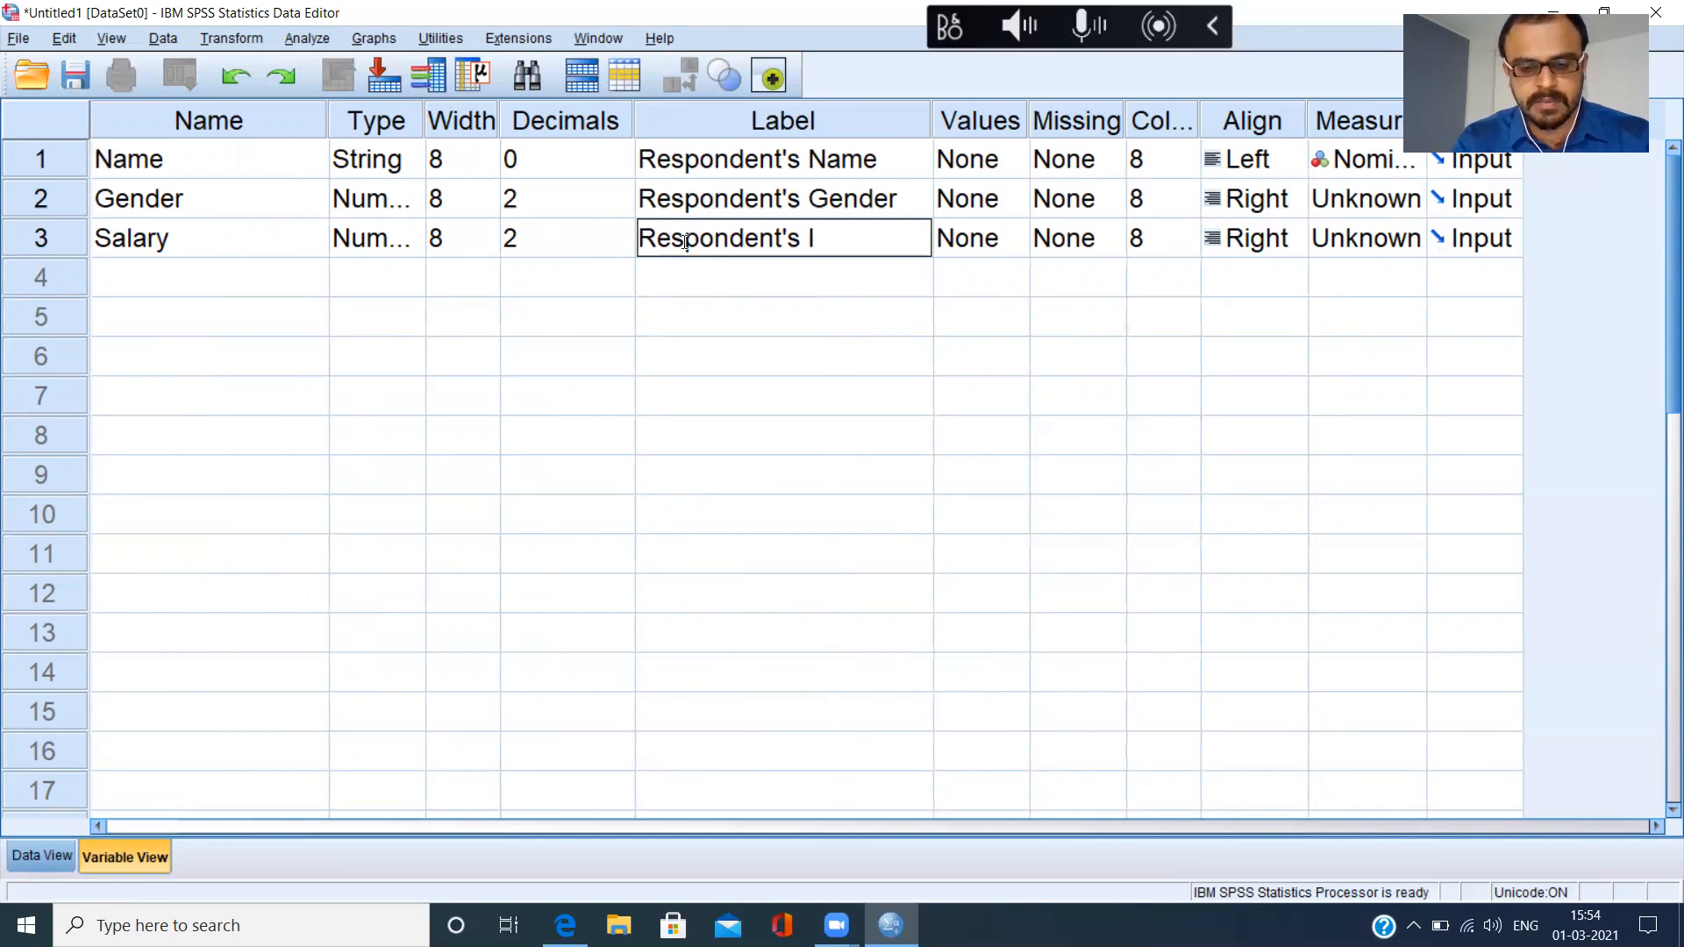
{"action": "left_click", "coordinate": [834, 278]}
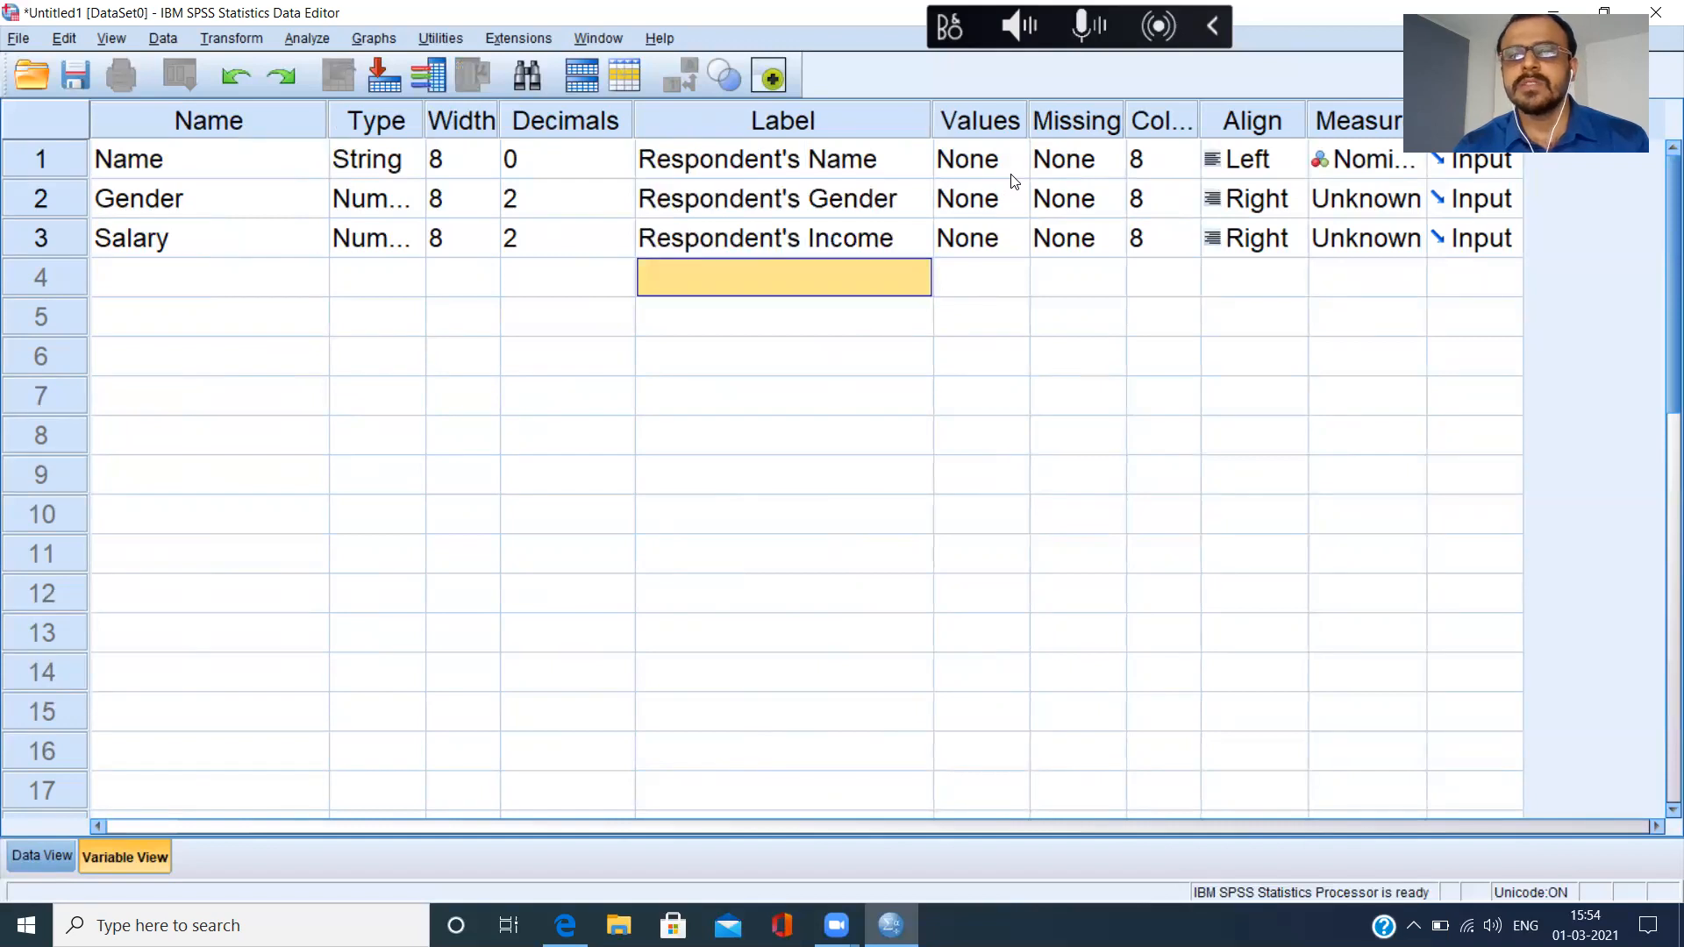
Start defining value labels for the Gender variable by adding value 1 with the label "Male".
{"action": "left_click", "coordinate": [188, 165]}
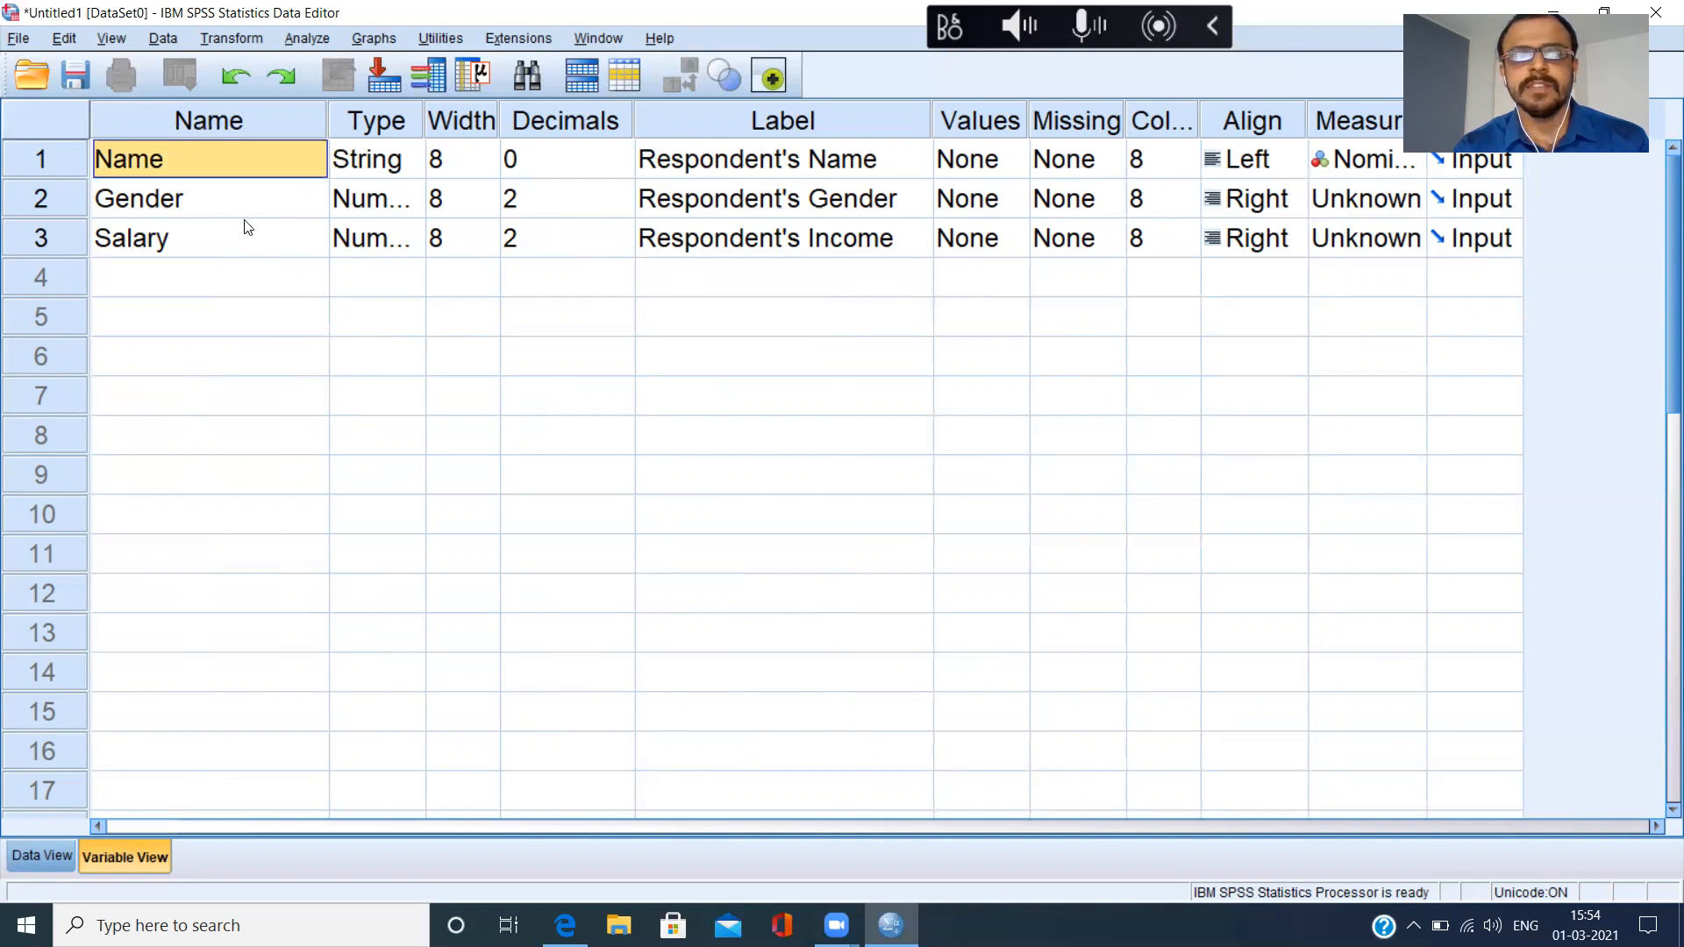
{"action": "left_click", "coordinate": [210, 211]}
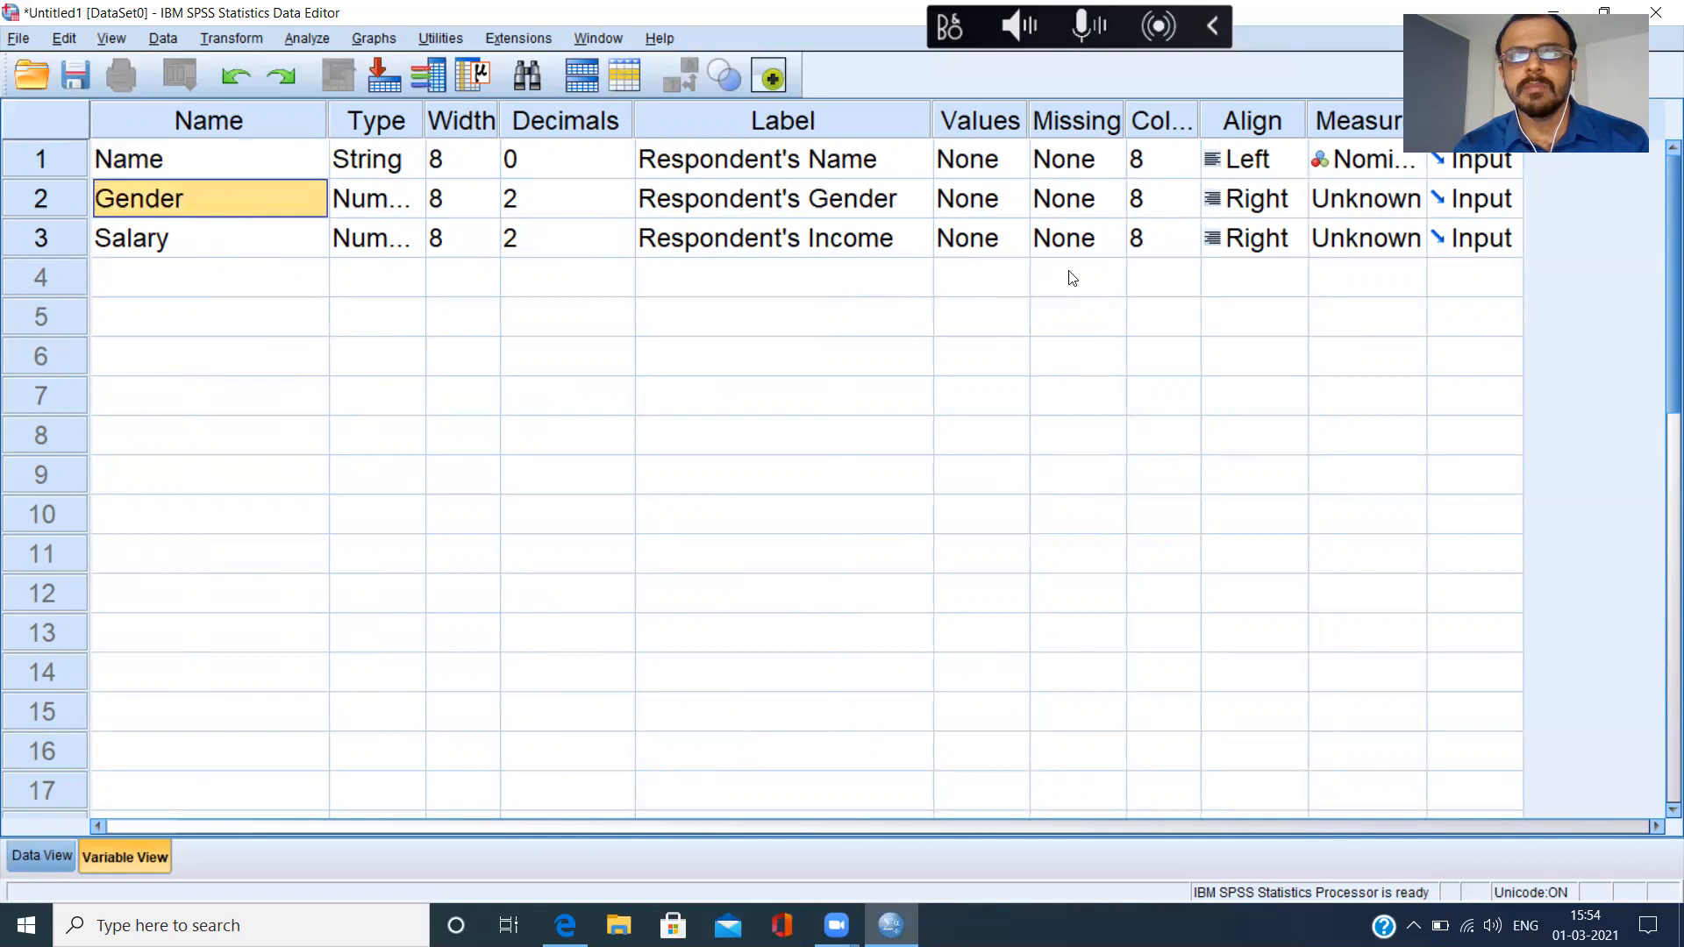
{"action": "left_click", "coordinate": [1021, 203]}
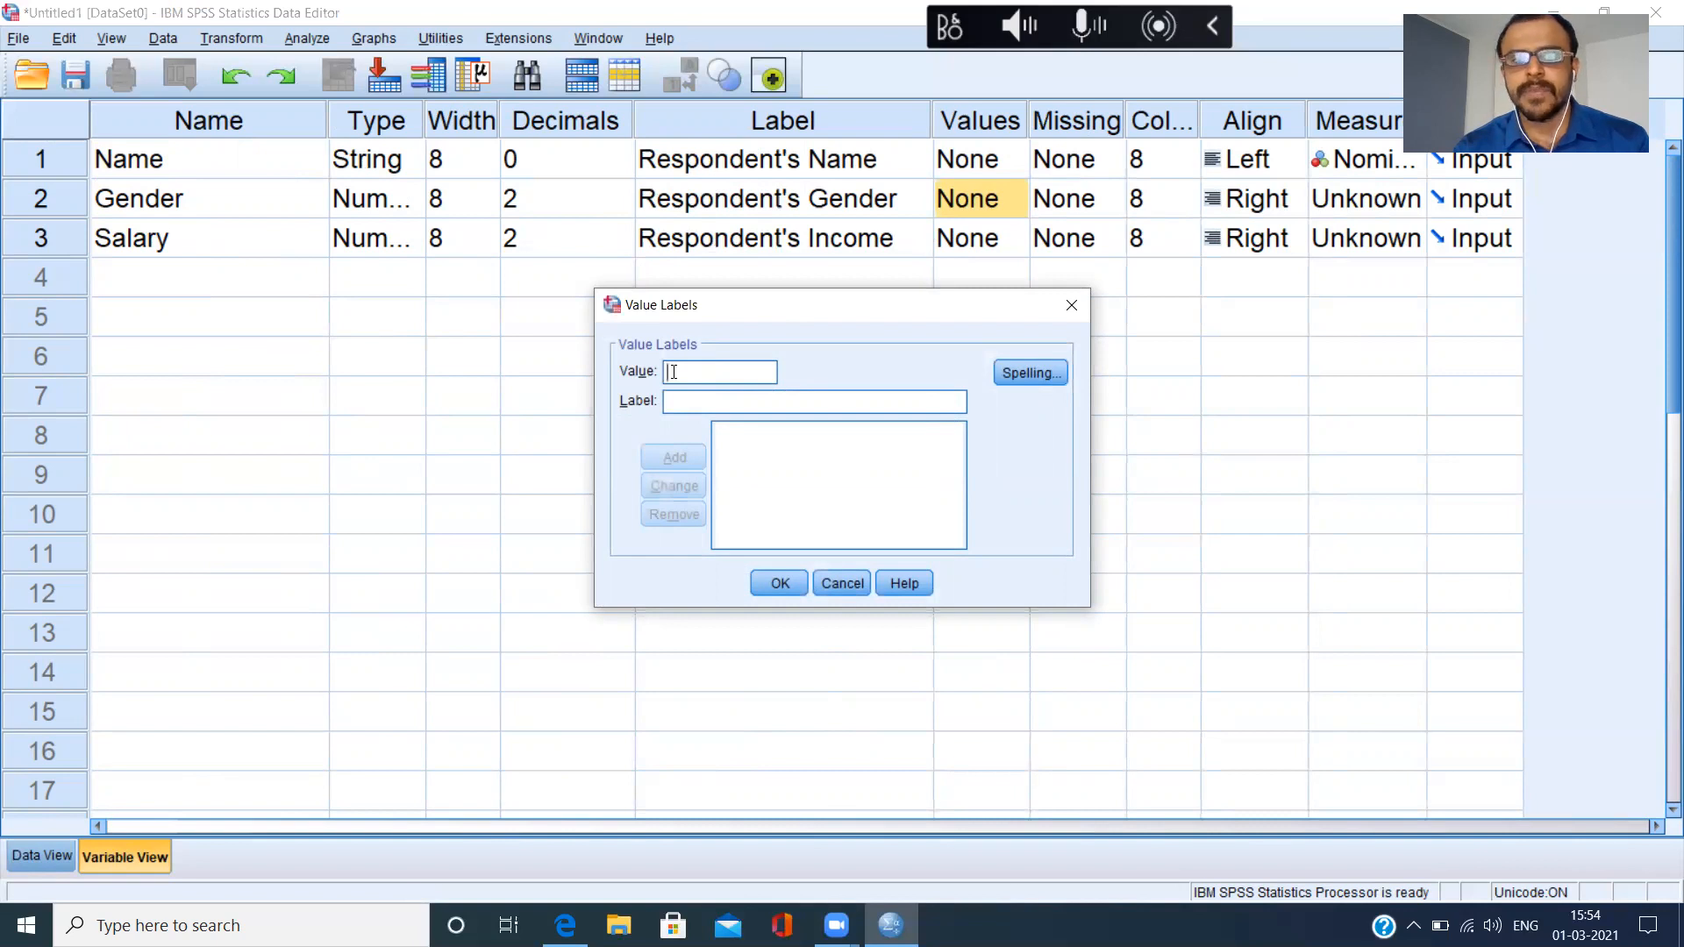
{"action": "type", "text": "1"}
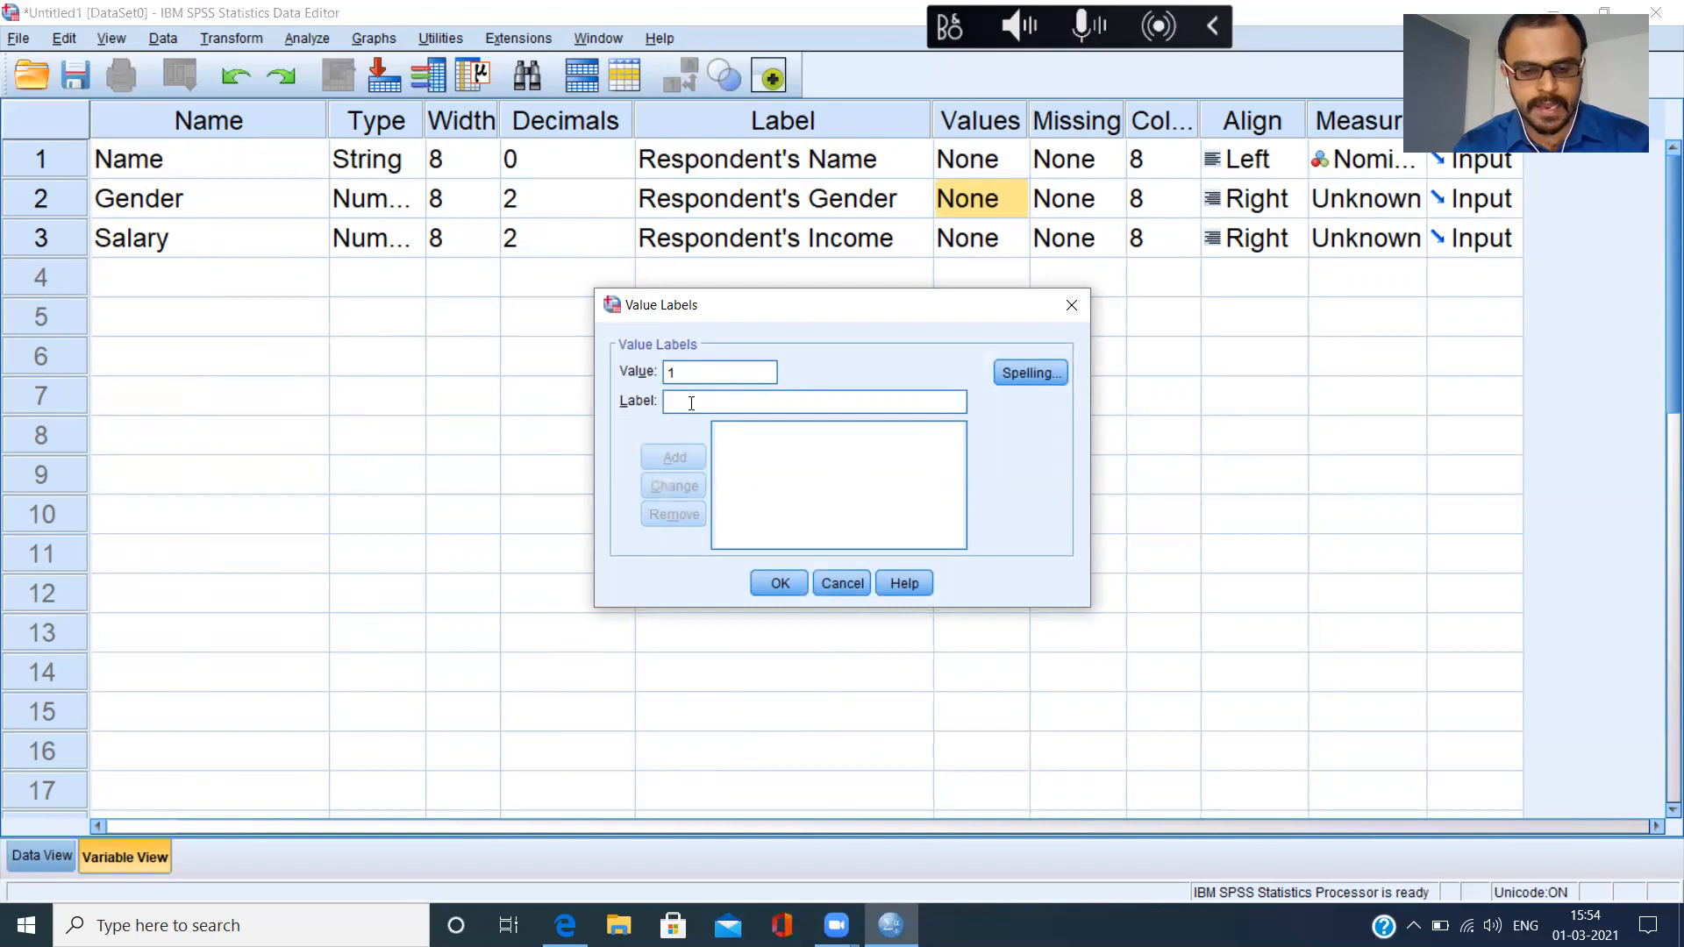
{"action": "left_click", "coordinate": [691, 403]}
{"action": "type", "text": "Male"}
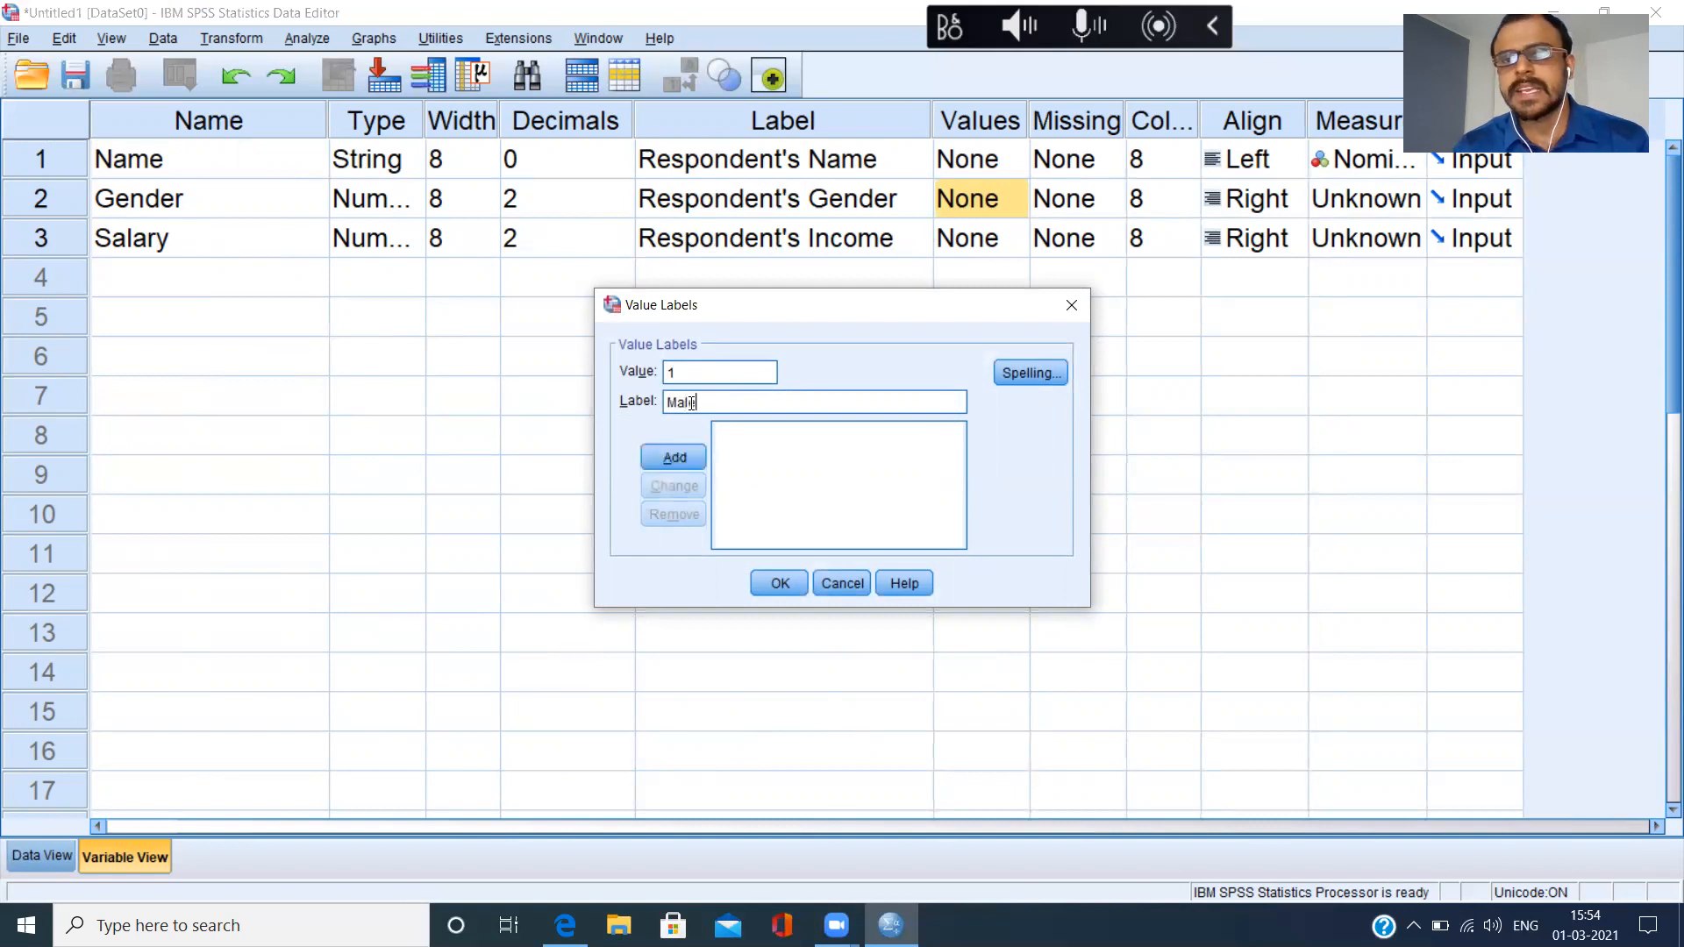
{"action": "left_click", "coordinate": [672, 458]}
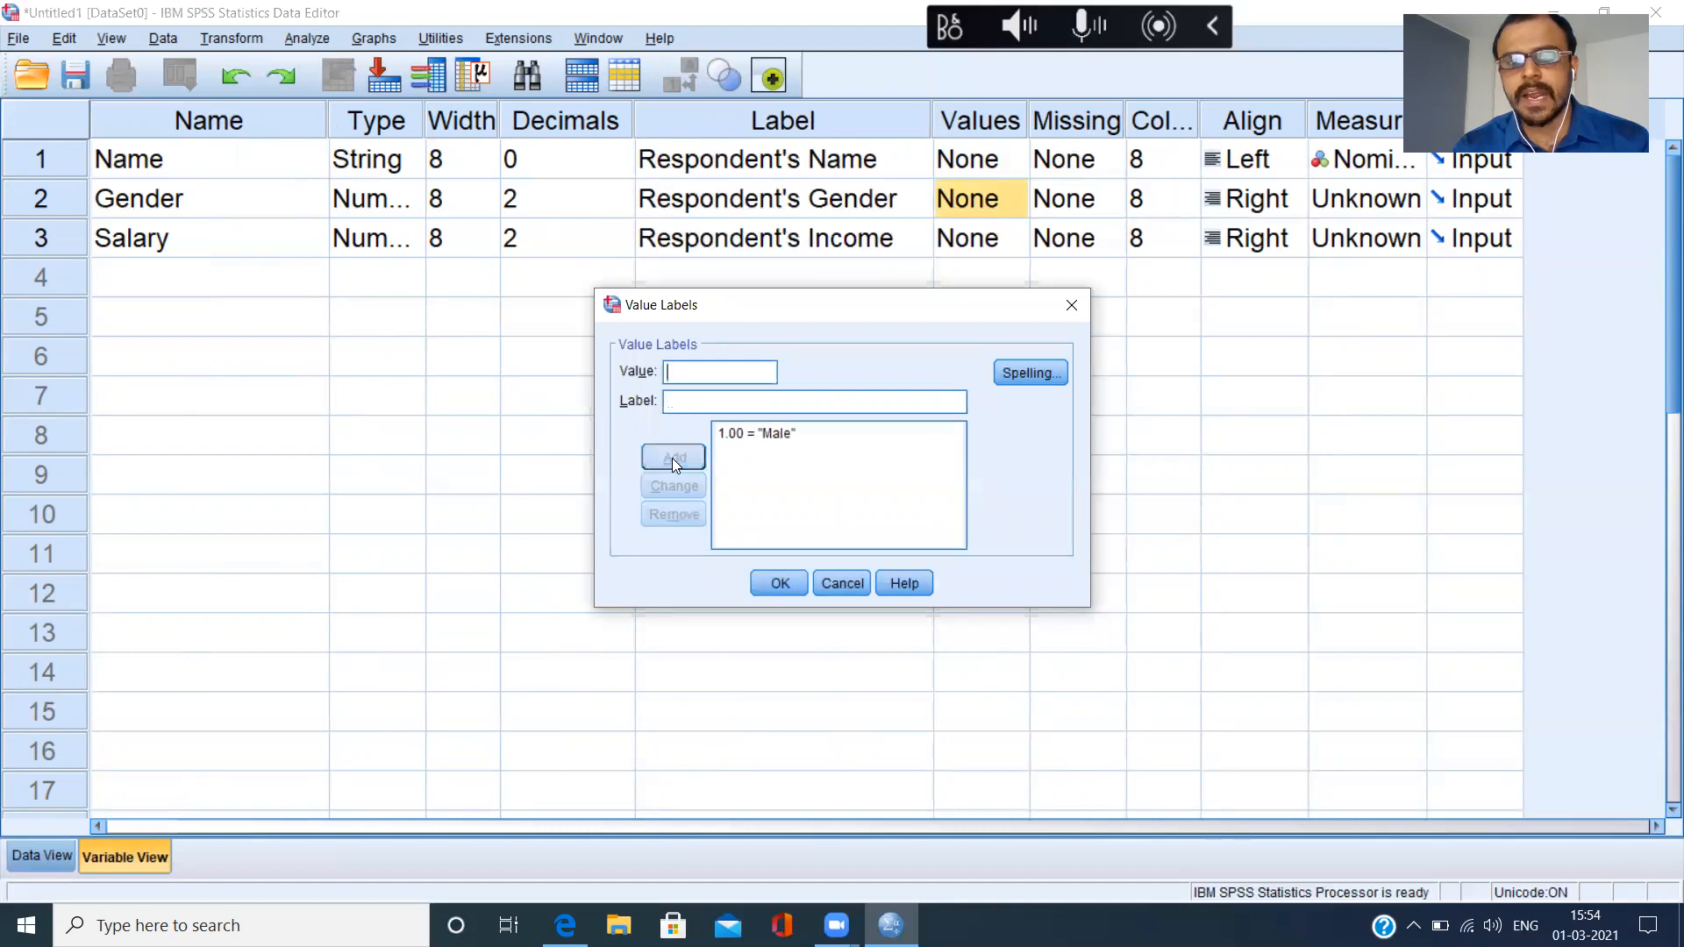
Add value 2 with the label "Female" and accept the value labels for Gender.
{"action": "type", "text": "2"}
{"action": "left_click", "coordinate": [681, 394]}
{"action": "type", "text": "Female"}
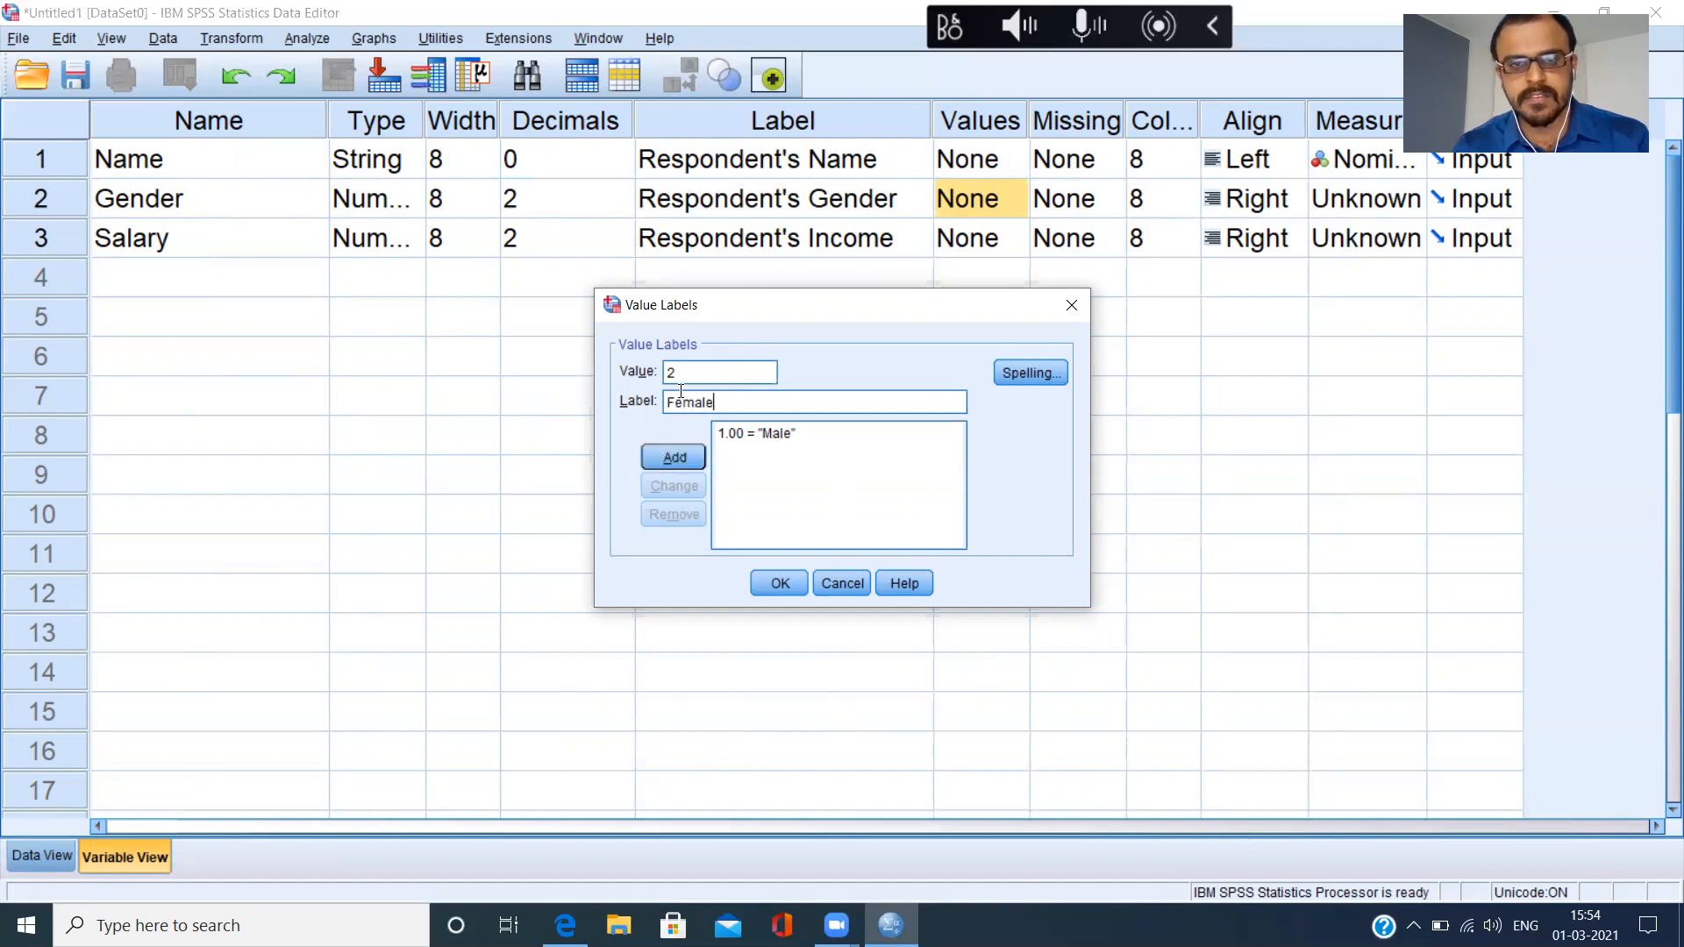
{"action": "left_click", "coordinate": [665, 460]}
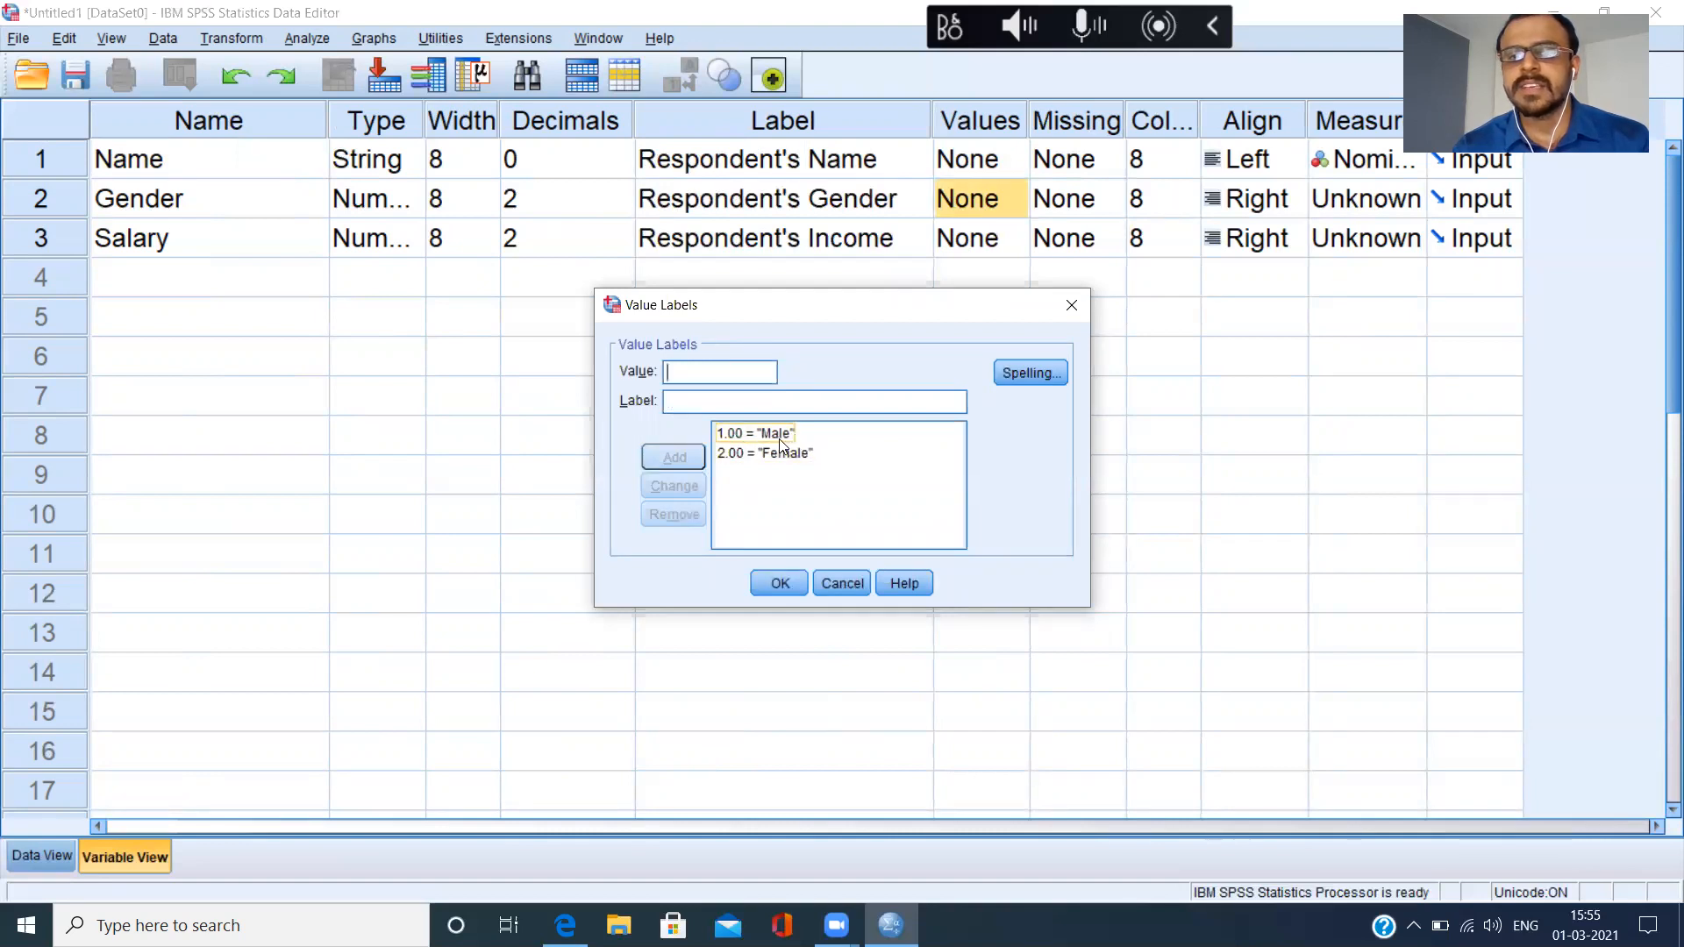
{"action": "left_click", "coordinate": [739, 404]}
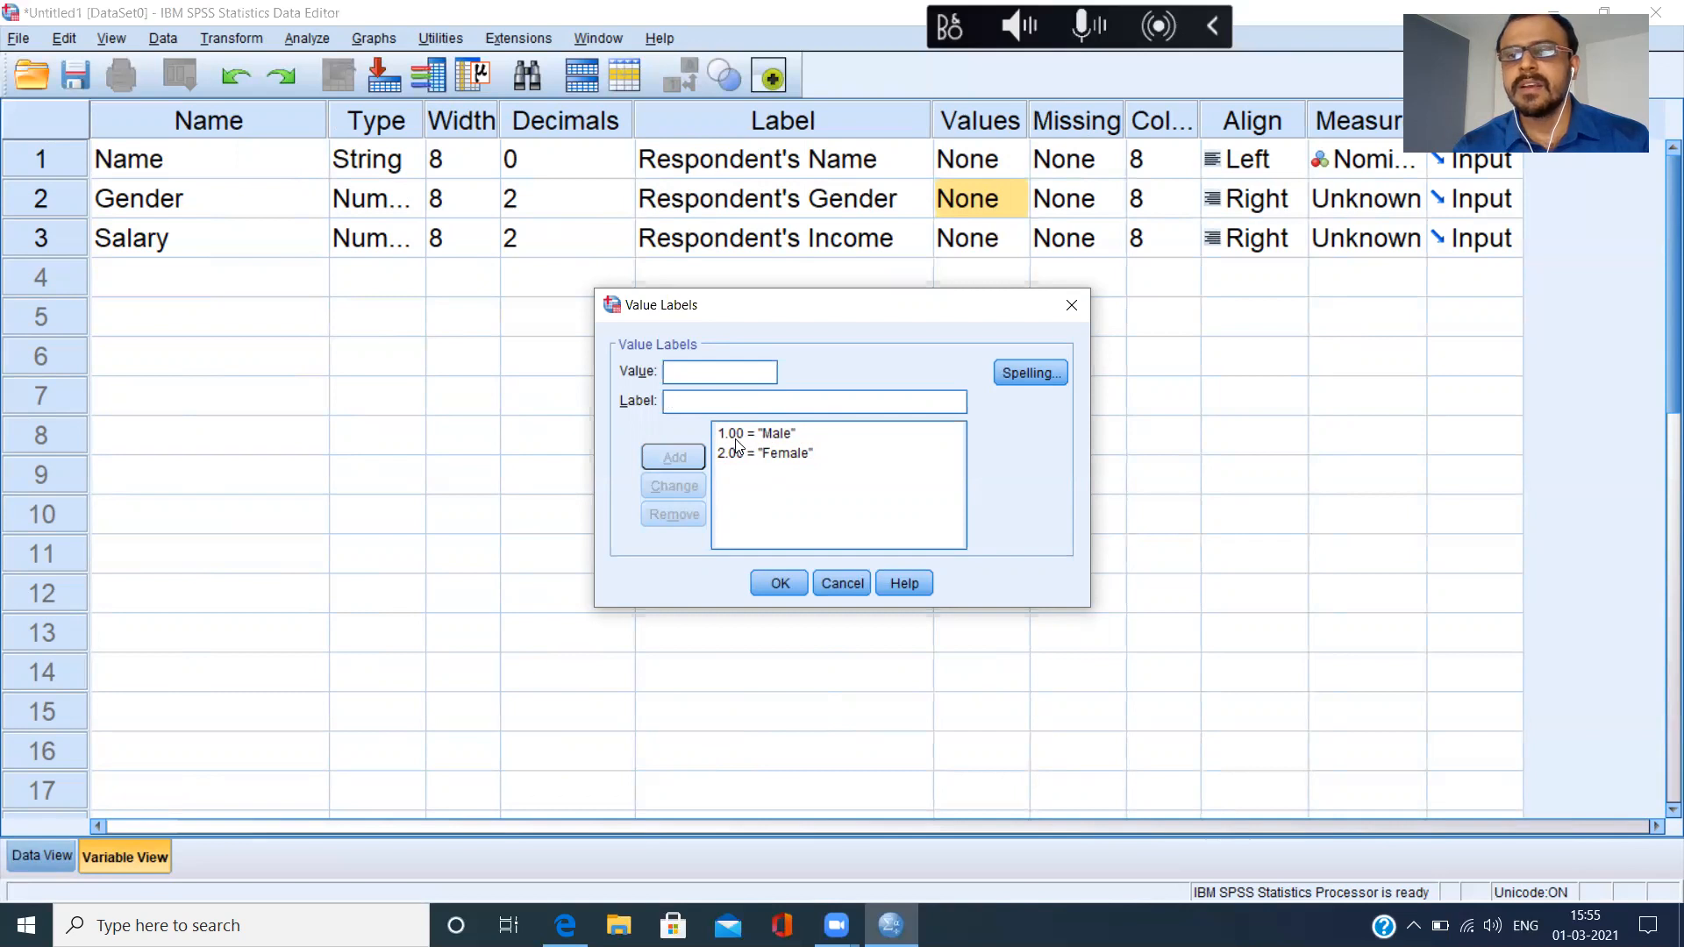
{"action": "left_click", "coordinate": [787, 585]}
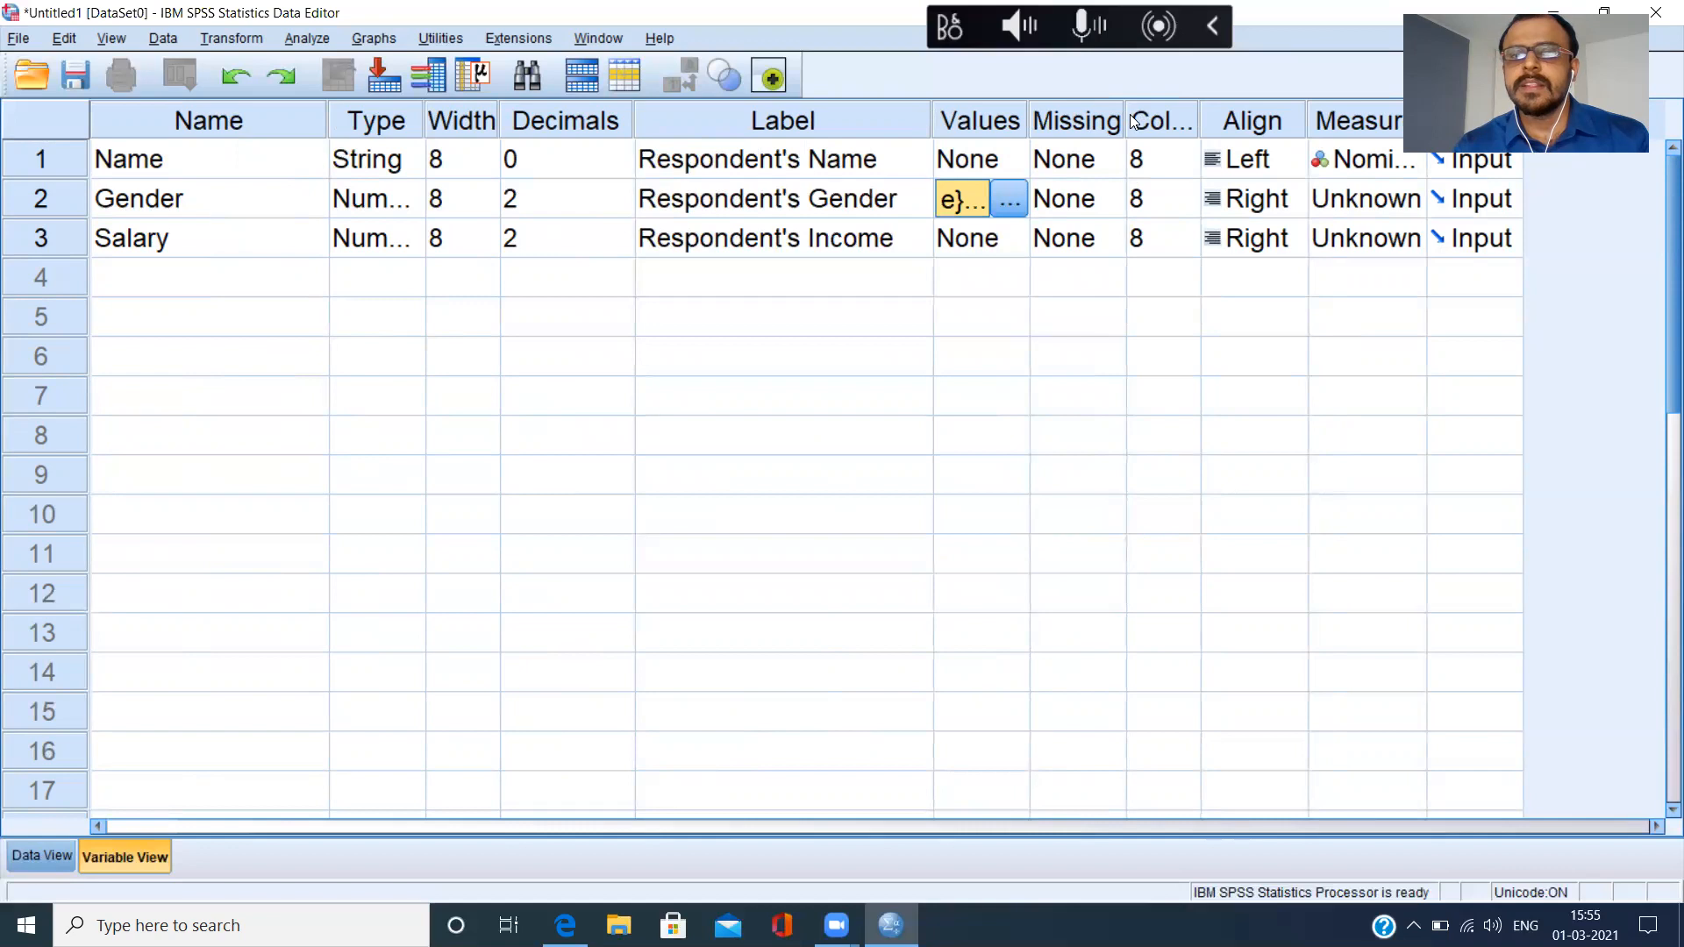
Widen the Missing column of Variable View and look at Gender's missing-value options without changing them.
{"action": "left_click_drag", "start_coordinate": [1126, 122], "coordinate": [1147, 123]}
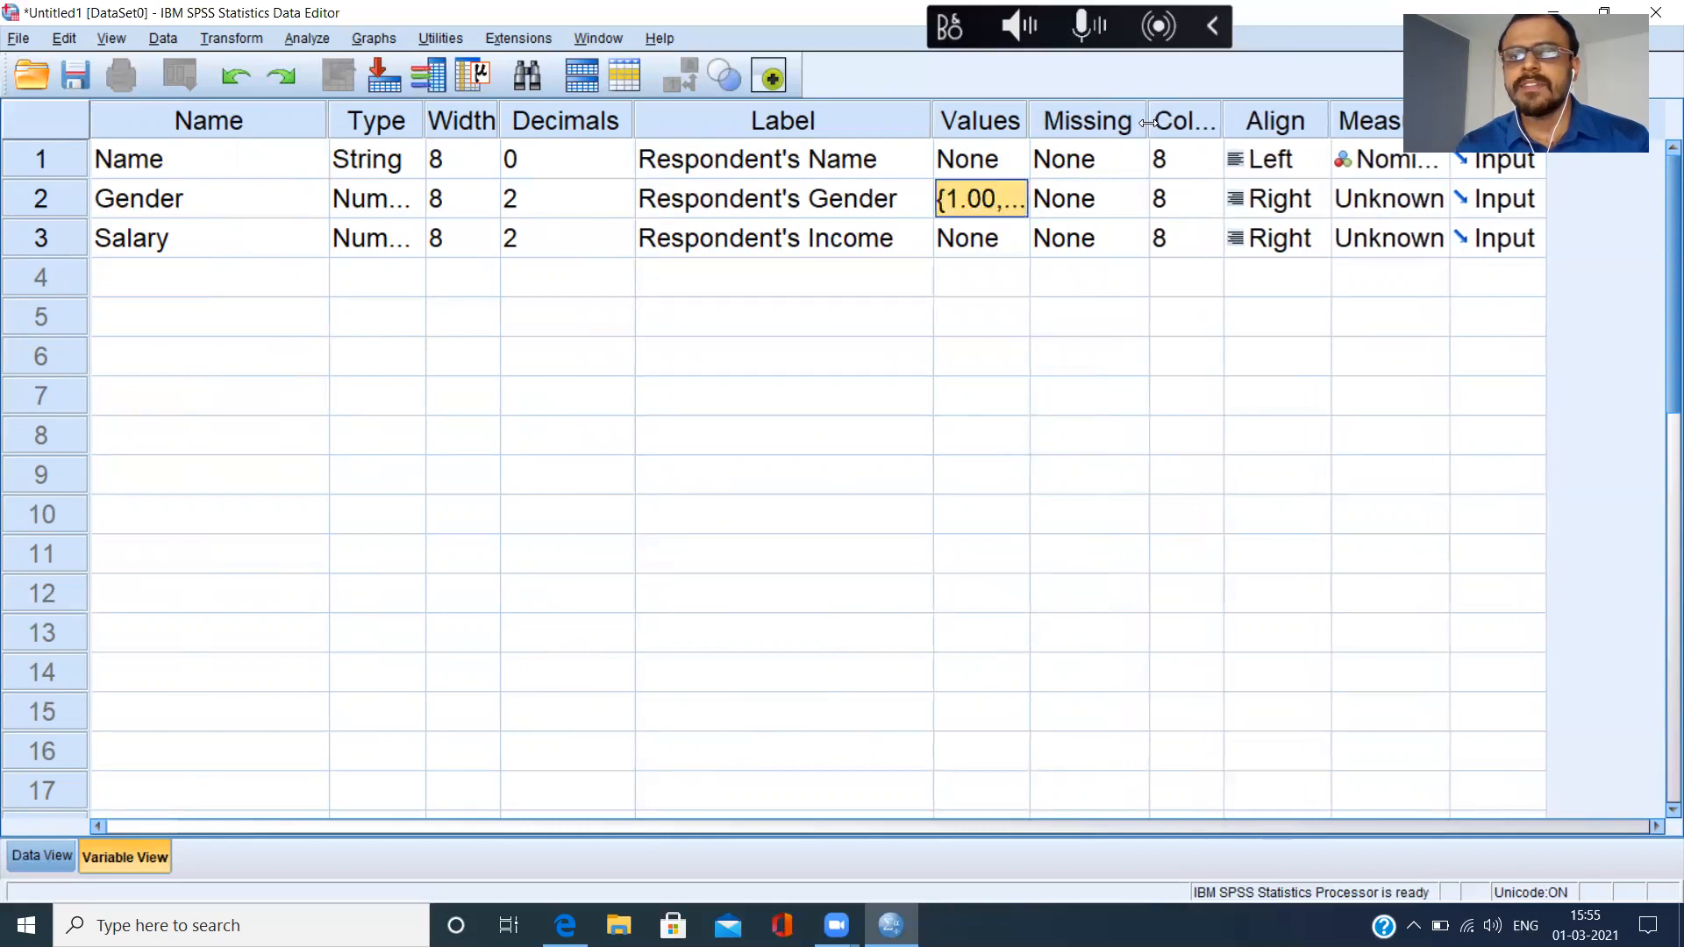
{"action": "left_click", "coordinate": [1130, 211]}
{"action": "left_click", "coordinate": [1136, 207]}
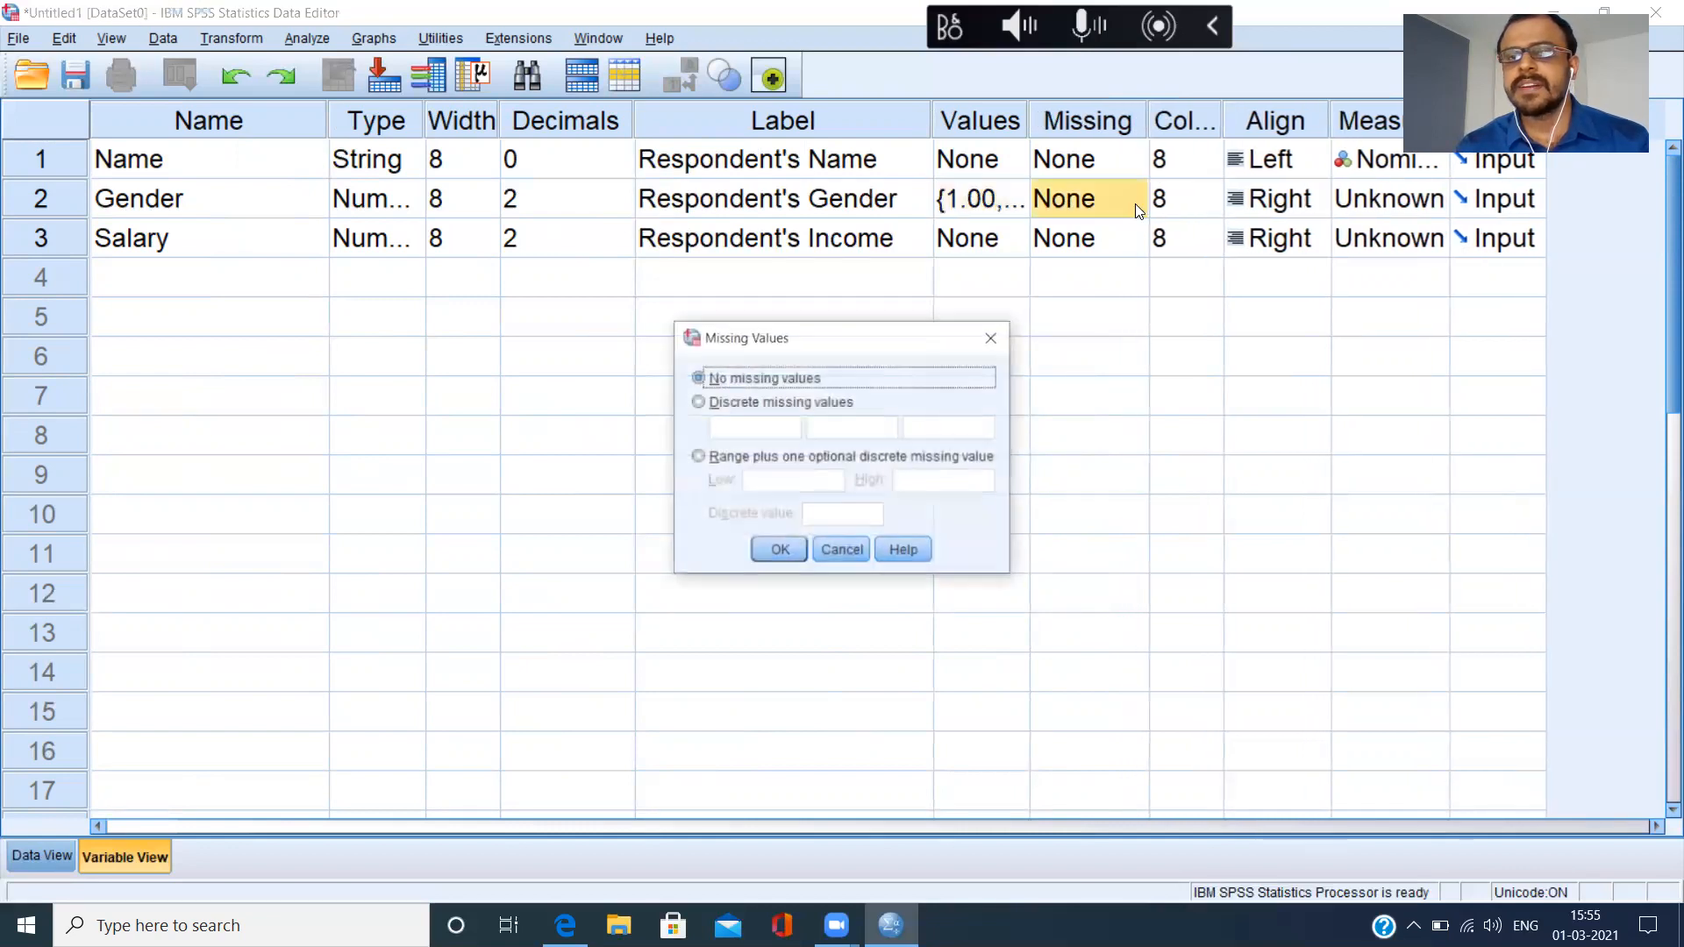
{"action": "left_click", "coordinate": [844, 549]}
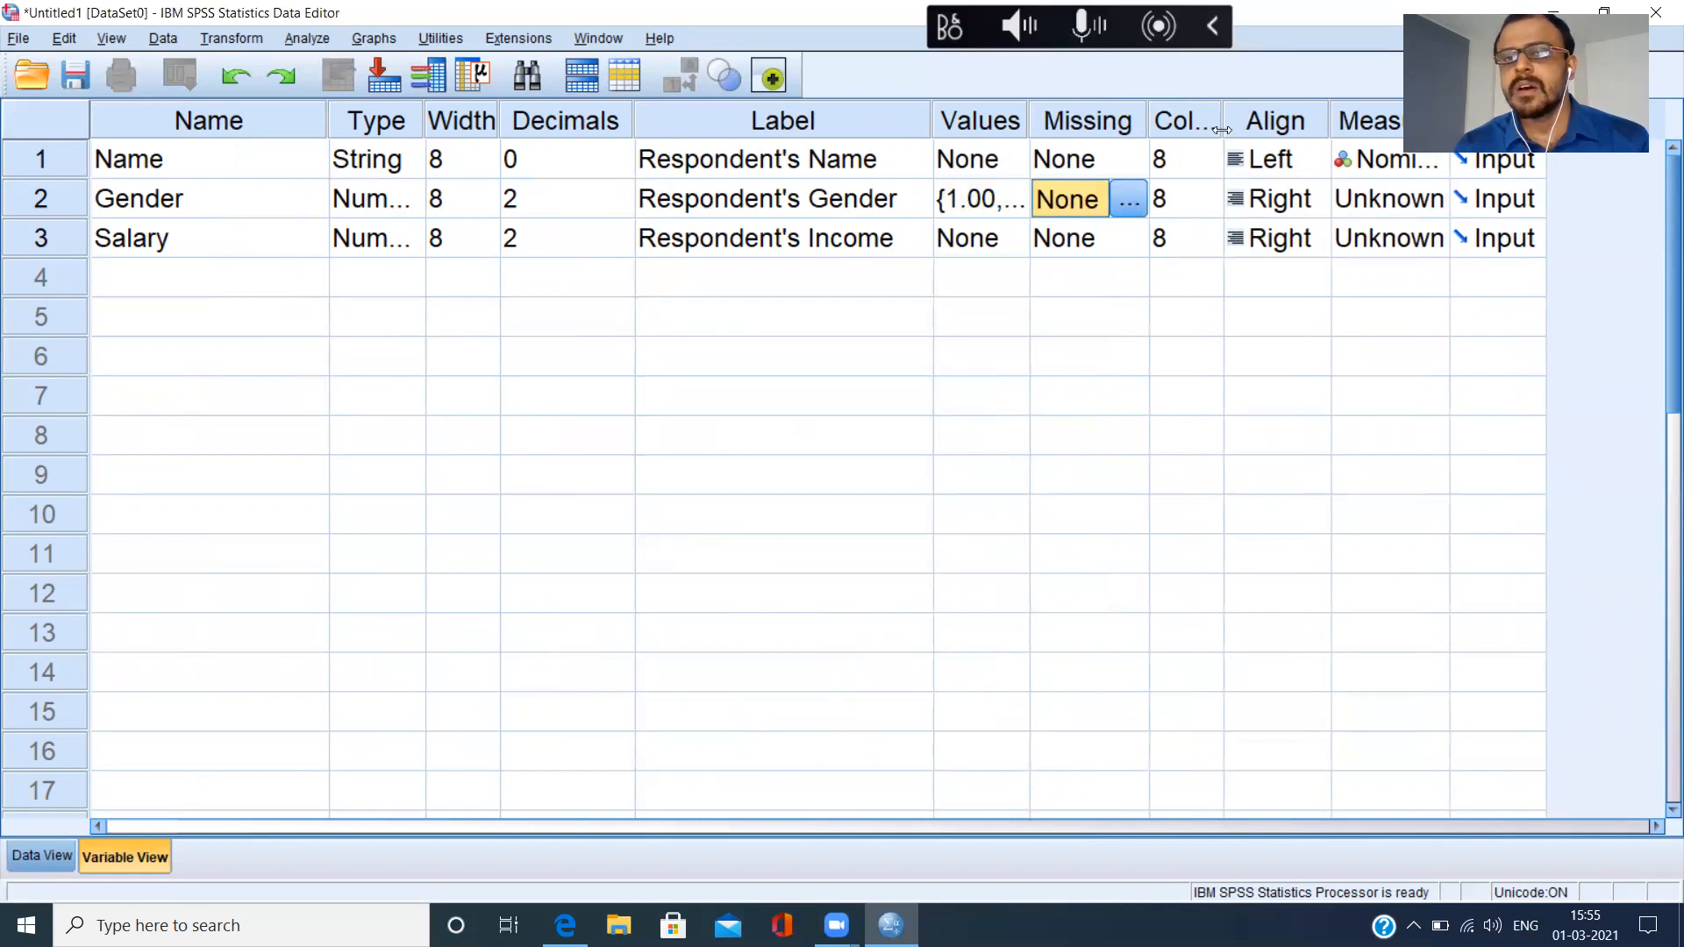
Widen the Columns column of Variable View and check how wide the variables appear in Data View.
{"action": "left_click_drag", "start_coordinate": [1222, 130], "coordinate": [1285, 133]}
{"action": "left_click", "coordinate": [1216, 198]}
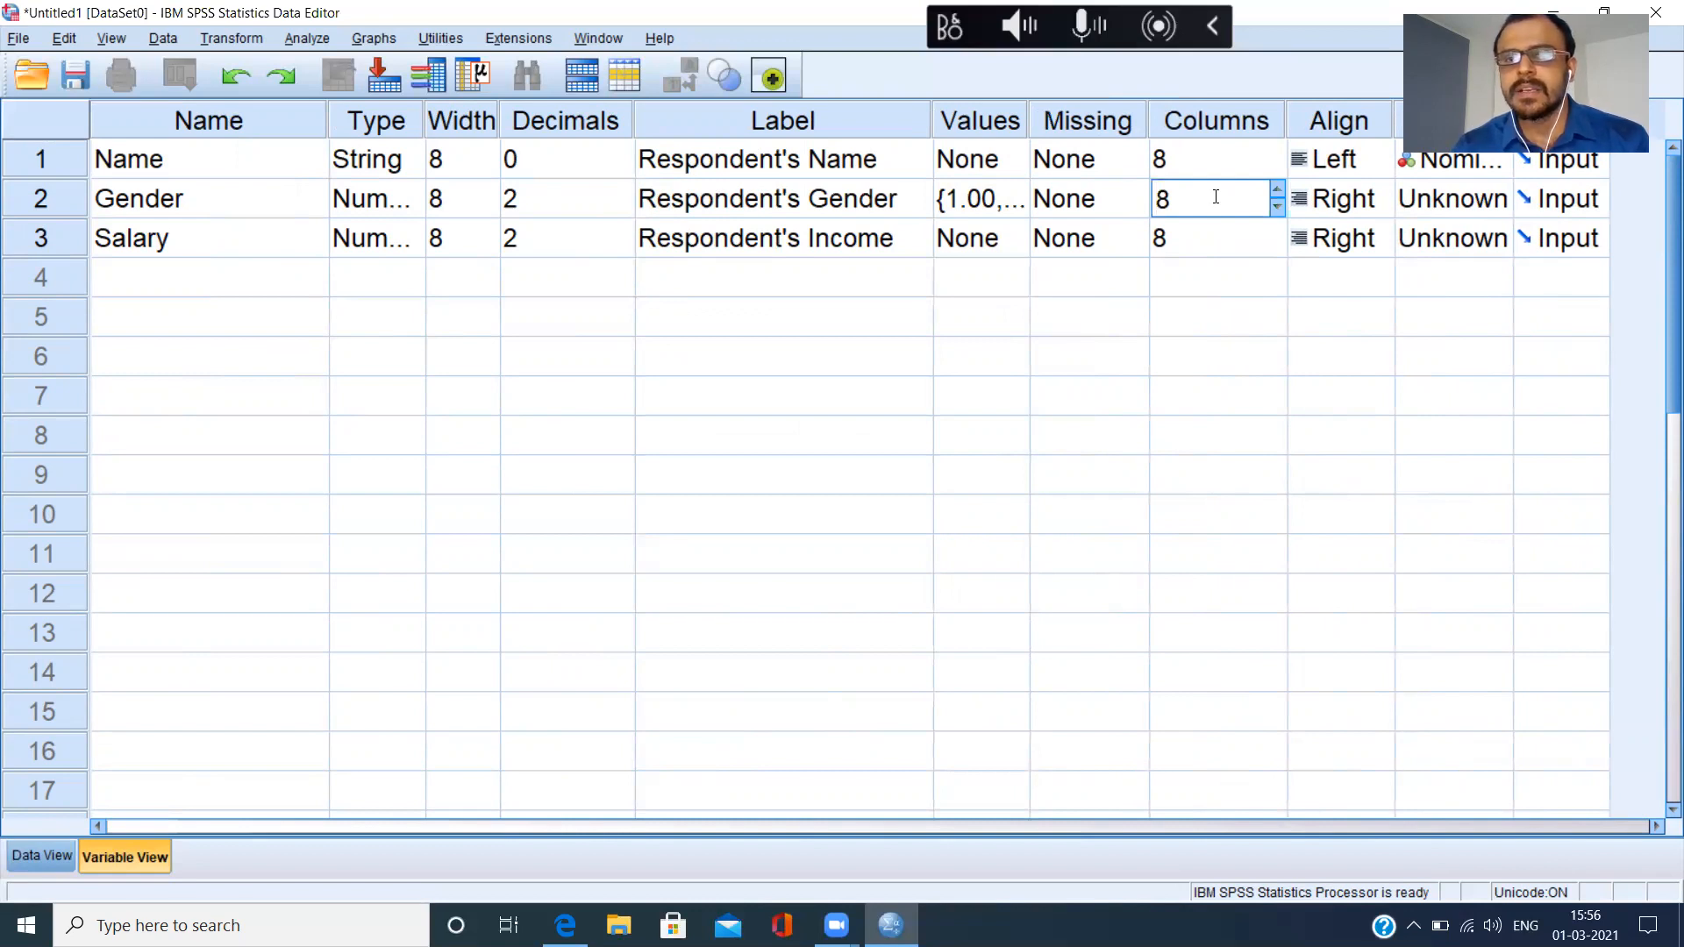
{"action": "left_click", "coordinate": [37, 859]}
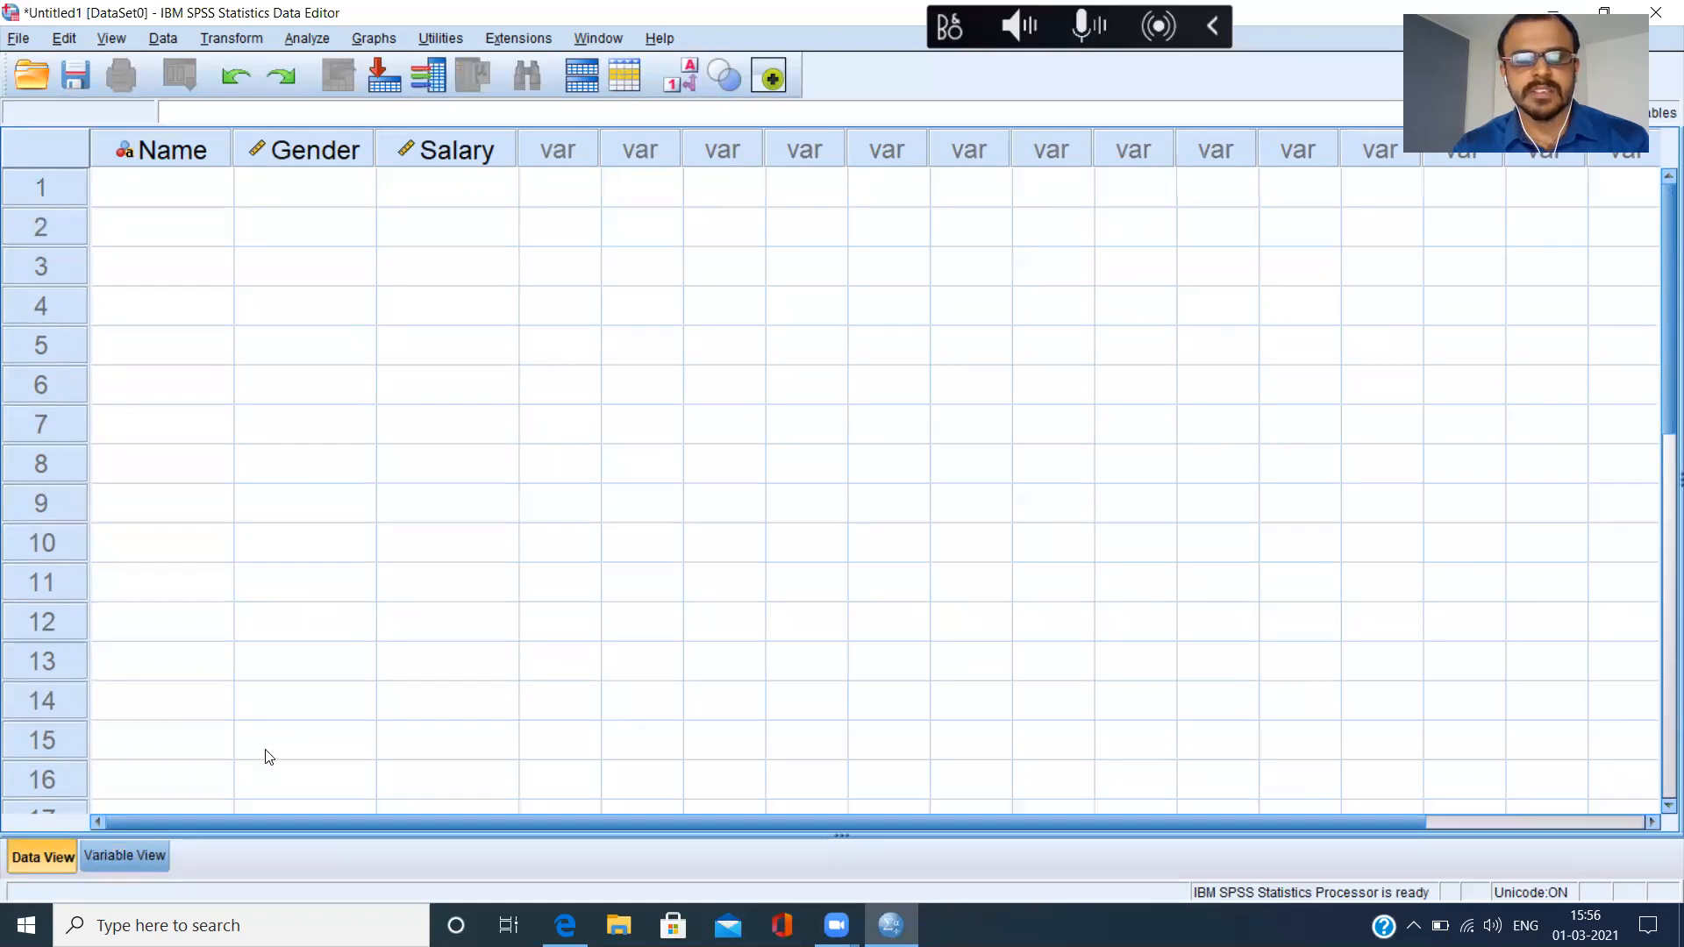
{"action": "left_click", "coordinate": [123, 857]}
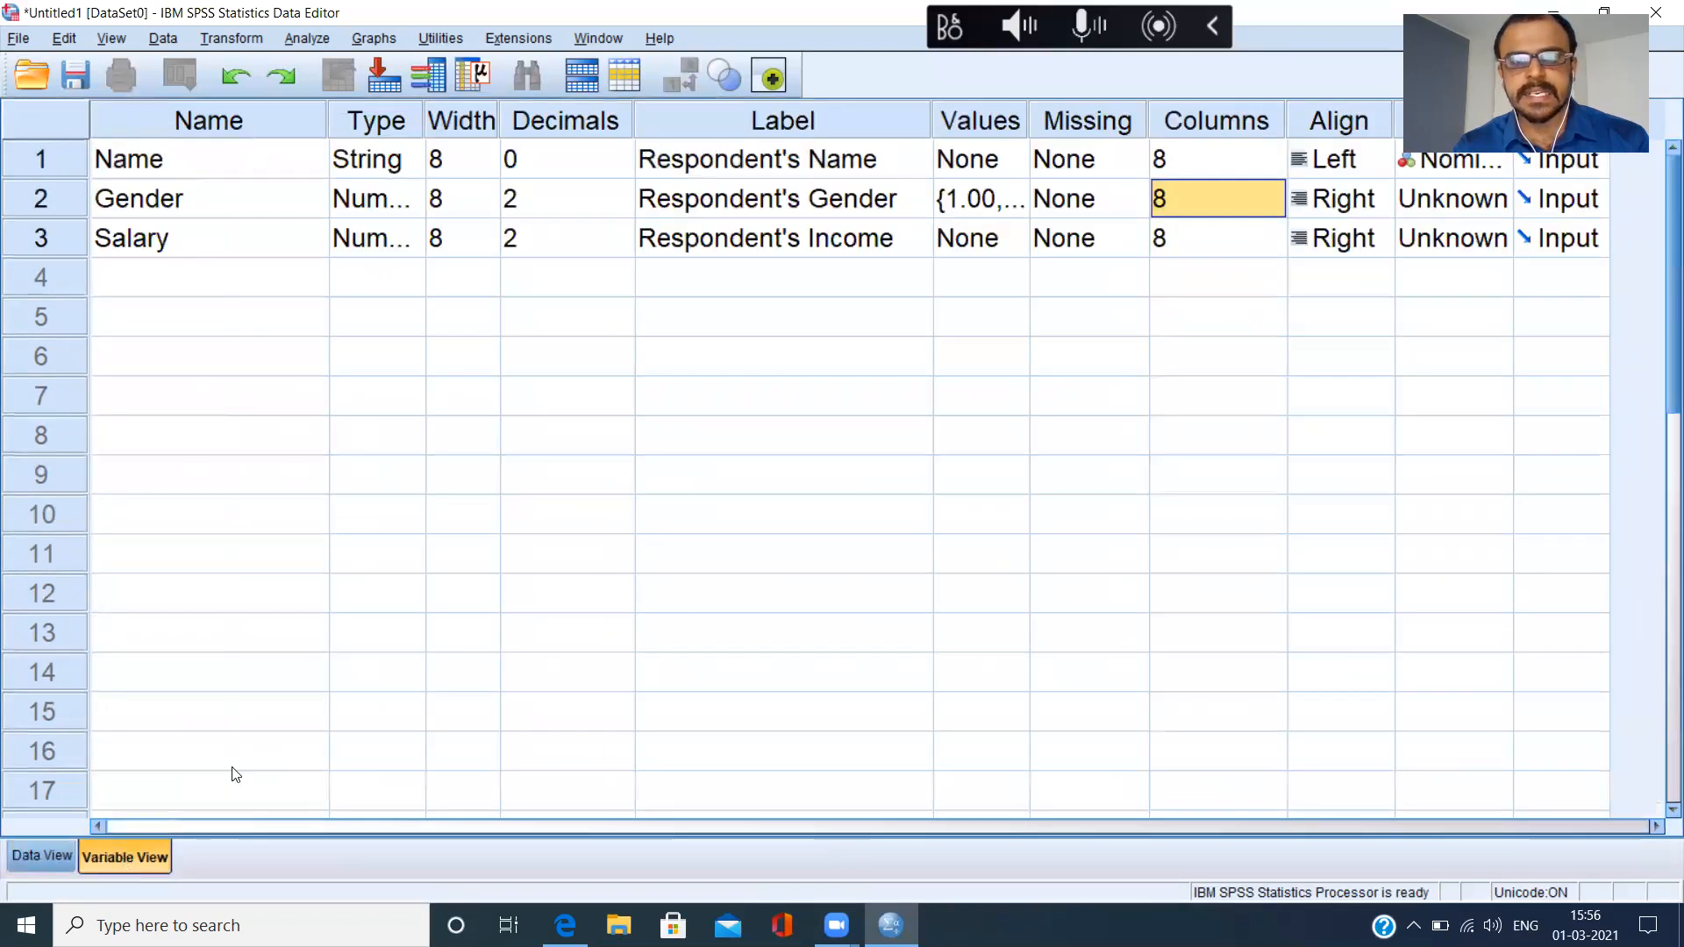
Increase the Gender variable's Columns setting to 30.
{"action": "left_click", "coordinate": [1272, 193]}
{"action": "left_click", "coordinate": [1278, 192]}
{"action": "left_click", "coordinate": [1277, 192]}
{"action": "left_click", "coordinate": [1277, 192]}
{"action": "left_click", "coordinate": [1277, 192]}
{"action": "left_click", "coordinate": [1277, 192]}
{"action": "left_click", "coordinate": [1277, 192]}
{"action": "left_click", "coordinate": [1277, 192]}
{"action": "left_click", "coordinate": [1277, 192]}
{"action": "left_click", "coordinate": [1277, 192]}
{"action": "left_click", "coordinate": [1277, 192]}
{"action": "left_click", "coordinate": [1277, 192]}
{"action": "left_click", "coordinate": [1277, 192]}
{"action": "left_click", "coordinate": [1277, 192]}
{"action": "left_click", "coordinate": [1277, 192]}
{"action": "left_click", "coordinate": [1277, 192]}
{"action": "left_click", "coordinate": [1277, 192]}
{"action": "left_click", "coordinate": [1277, 192]}
{"action": "left_click", "coordinate": [1277, 192]}
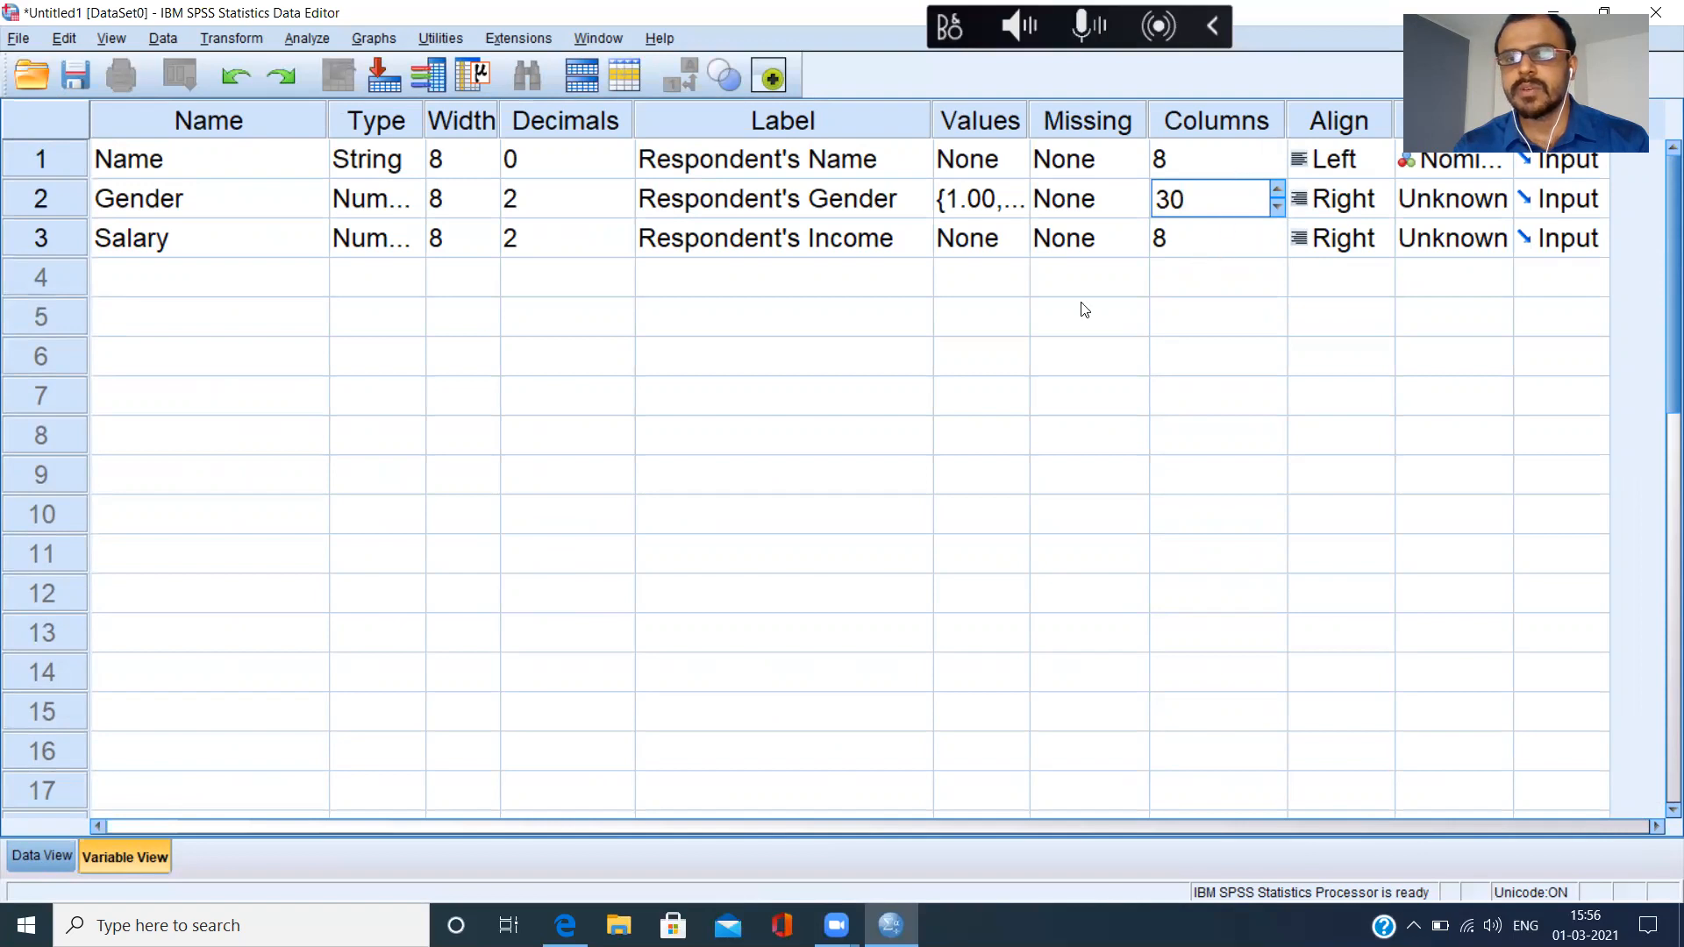
Narrow the Gender column directly in Data View to a width of 9, and return to Variable View.
{"action": "left_click", "coordinate": [51, 854]}
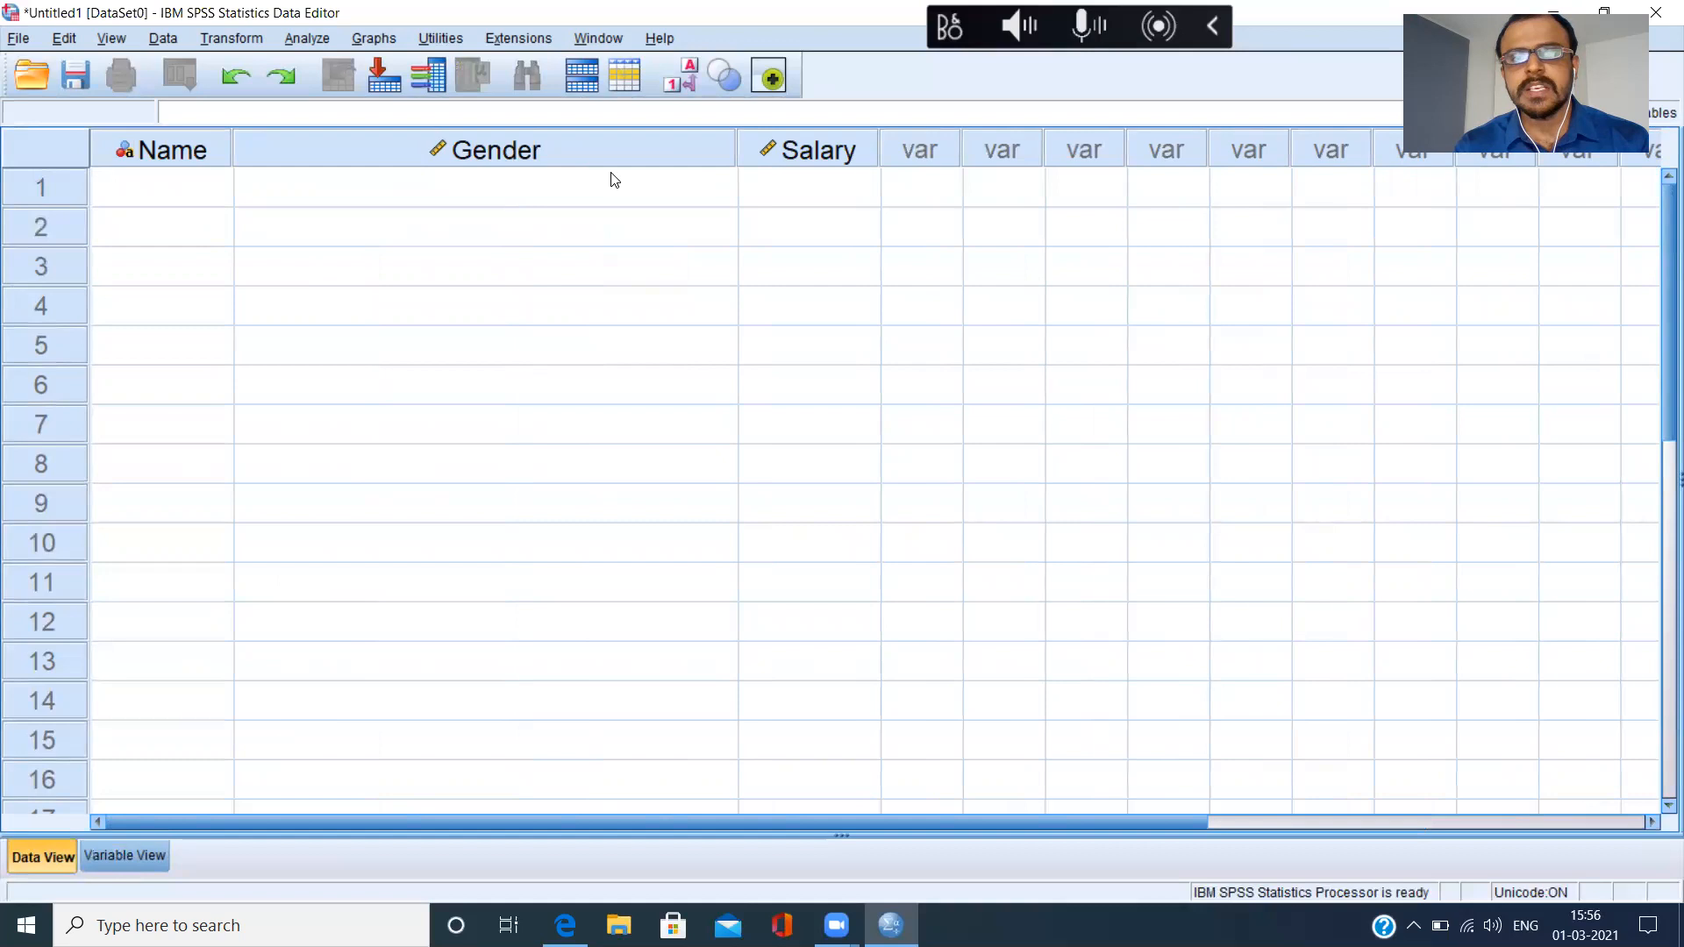
{"action": "left_click_drag", "start_coordinate": [737, 153], "coordinate": [393, 165]}
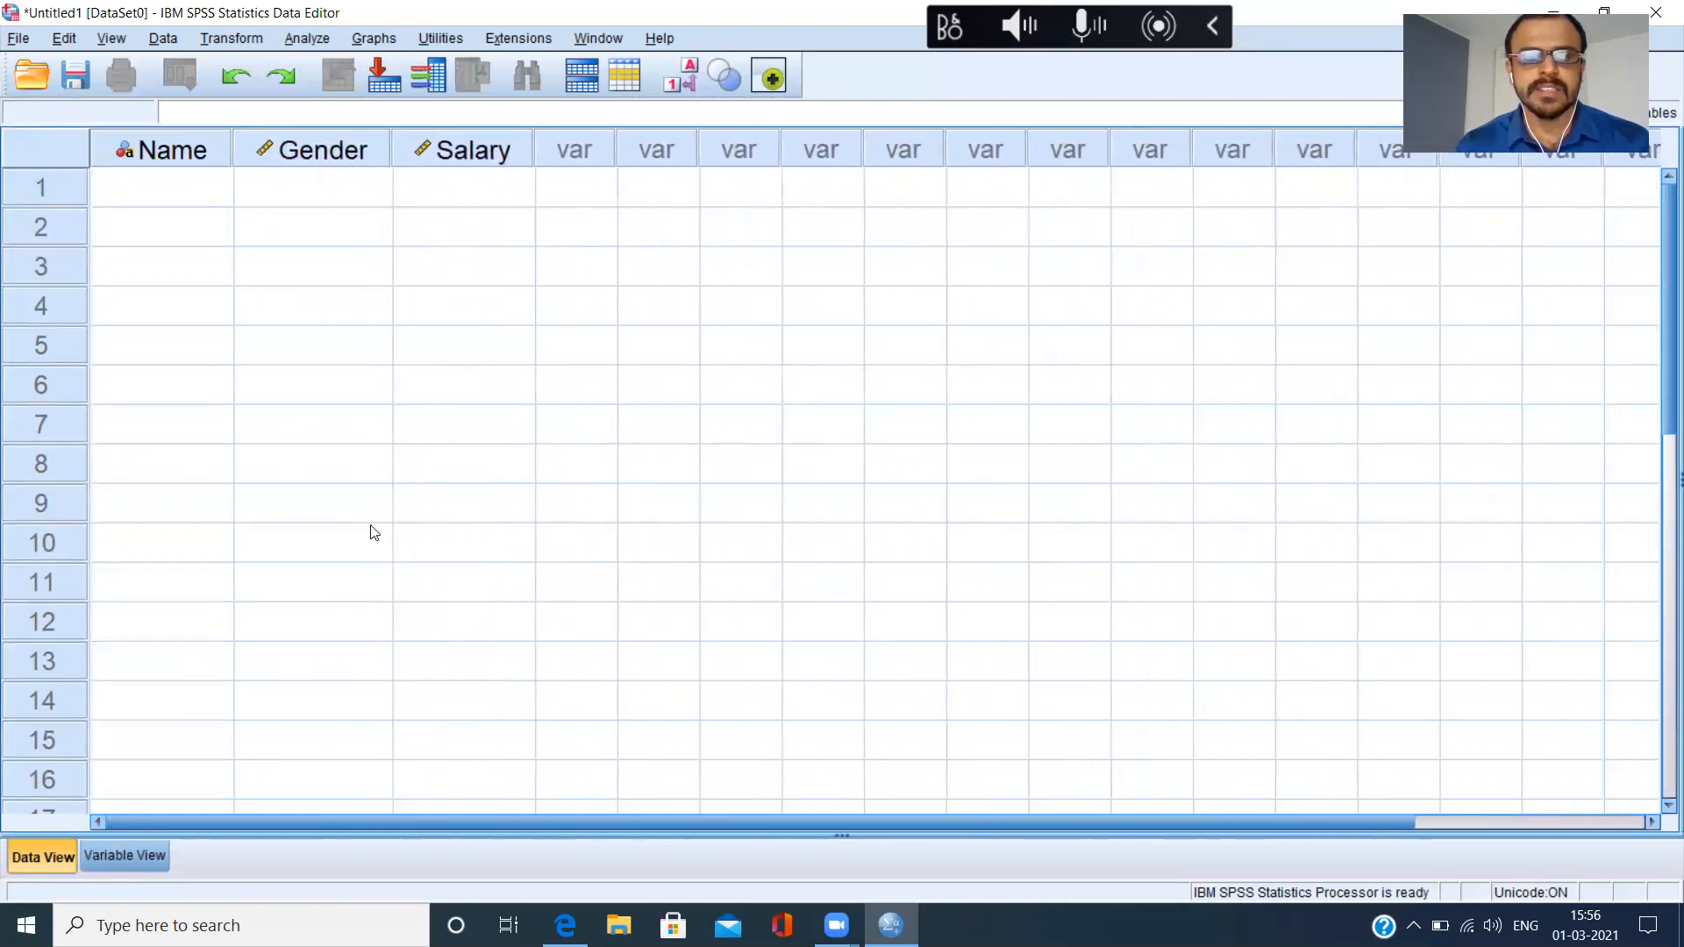
{"action": "left_click", "coordinate": [142, 852]}
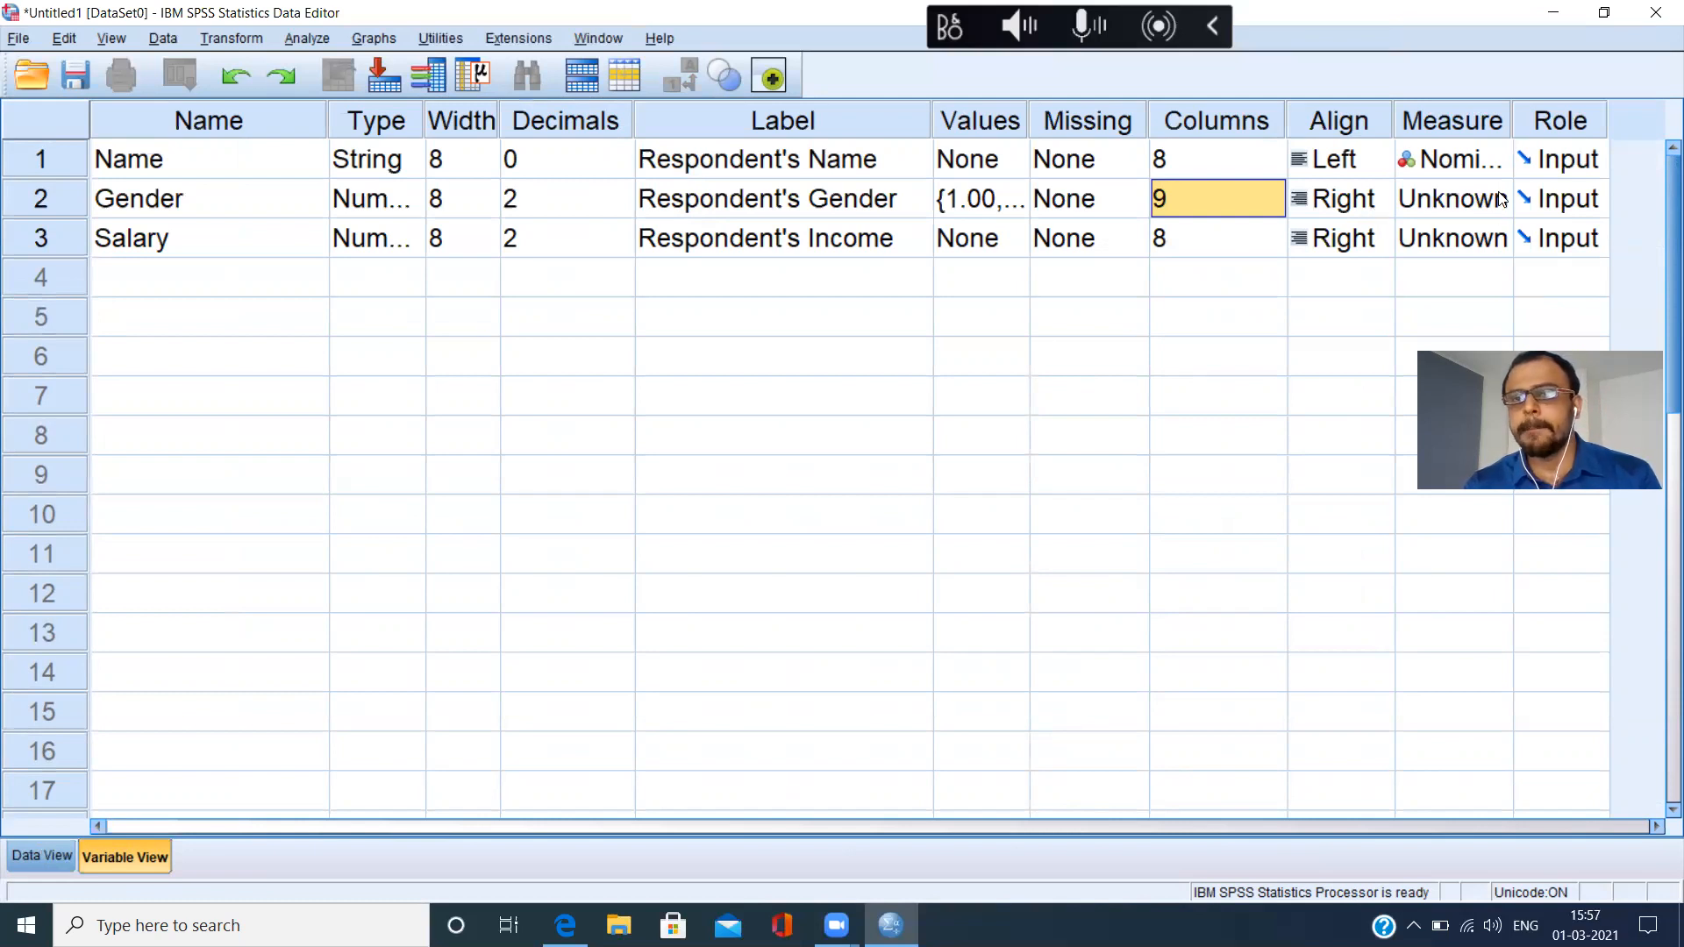
Look at the measurement-level options for Name, and set Gender's measure to Scale.
{"action": "left_click", "coordinate": [1501, 166]}
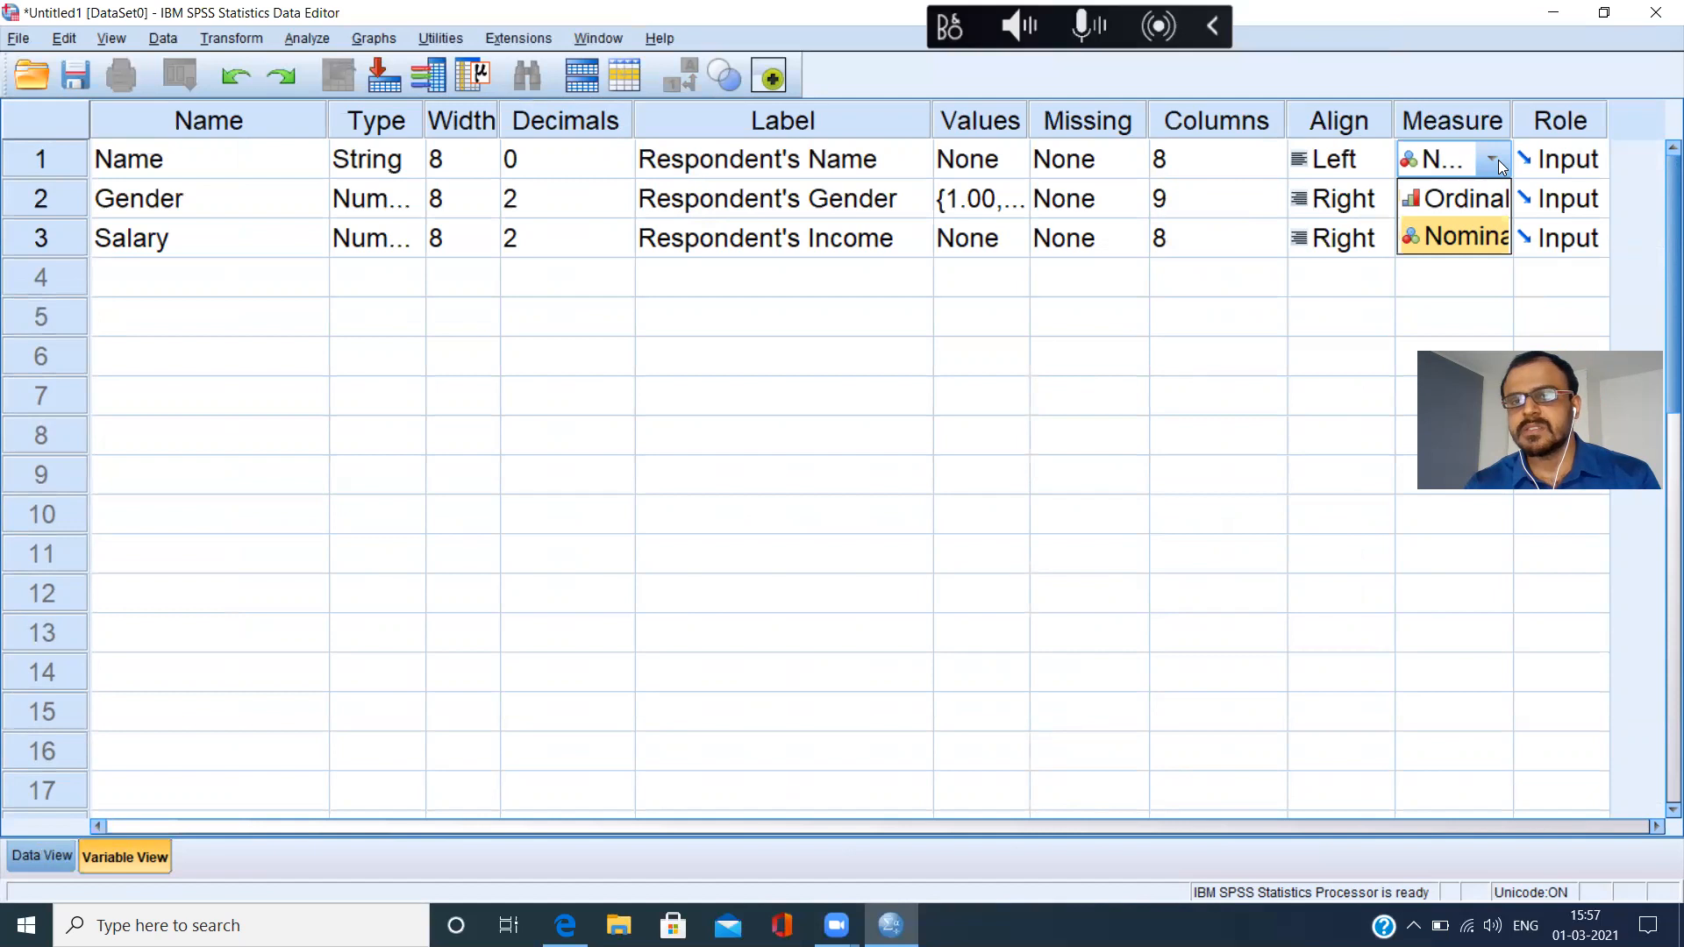
{"action": "left_click", "coordinate": [1502, 165]}
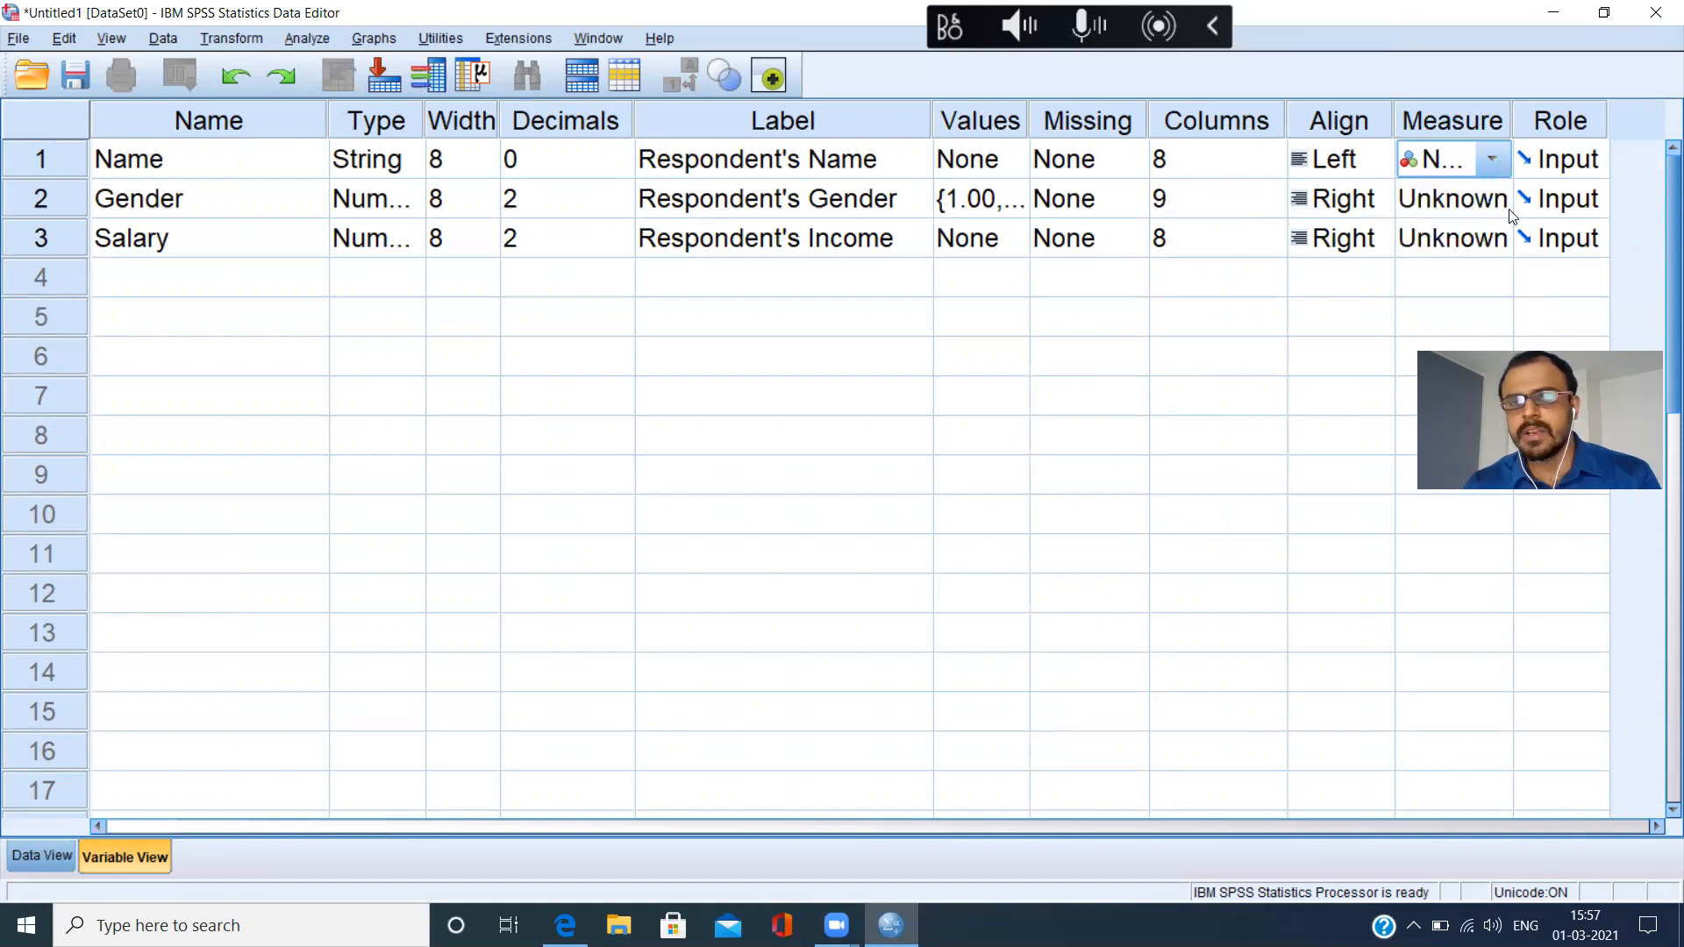
{"action": "left_click", "coordinate": [1507, 206]}
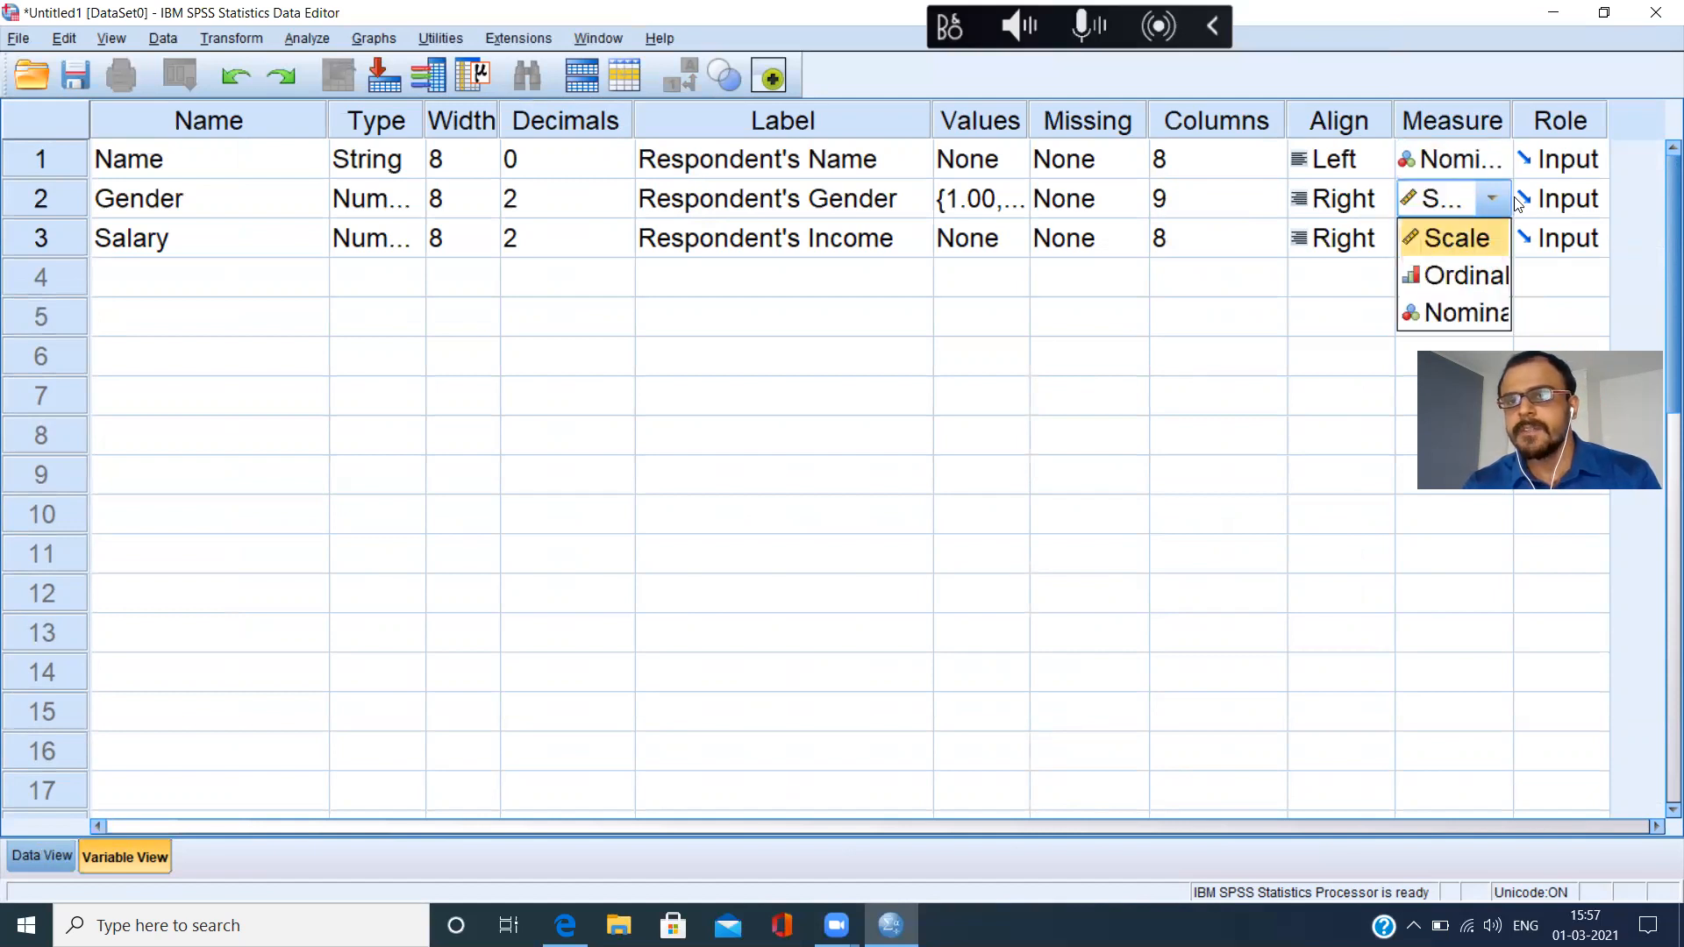
View the alignment options for Name, narrow Variable View's Columns column slightly and widen its Measure column.
{"action": "left_click_drag", "start_coordinate": [1393, 120], "coordinate": [1282, 119]}
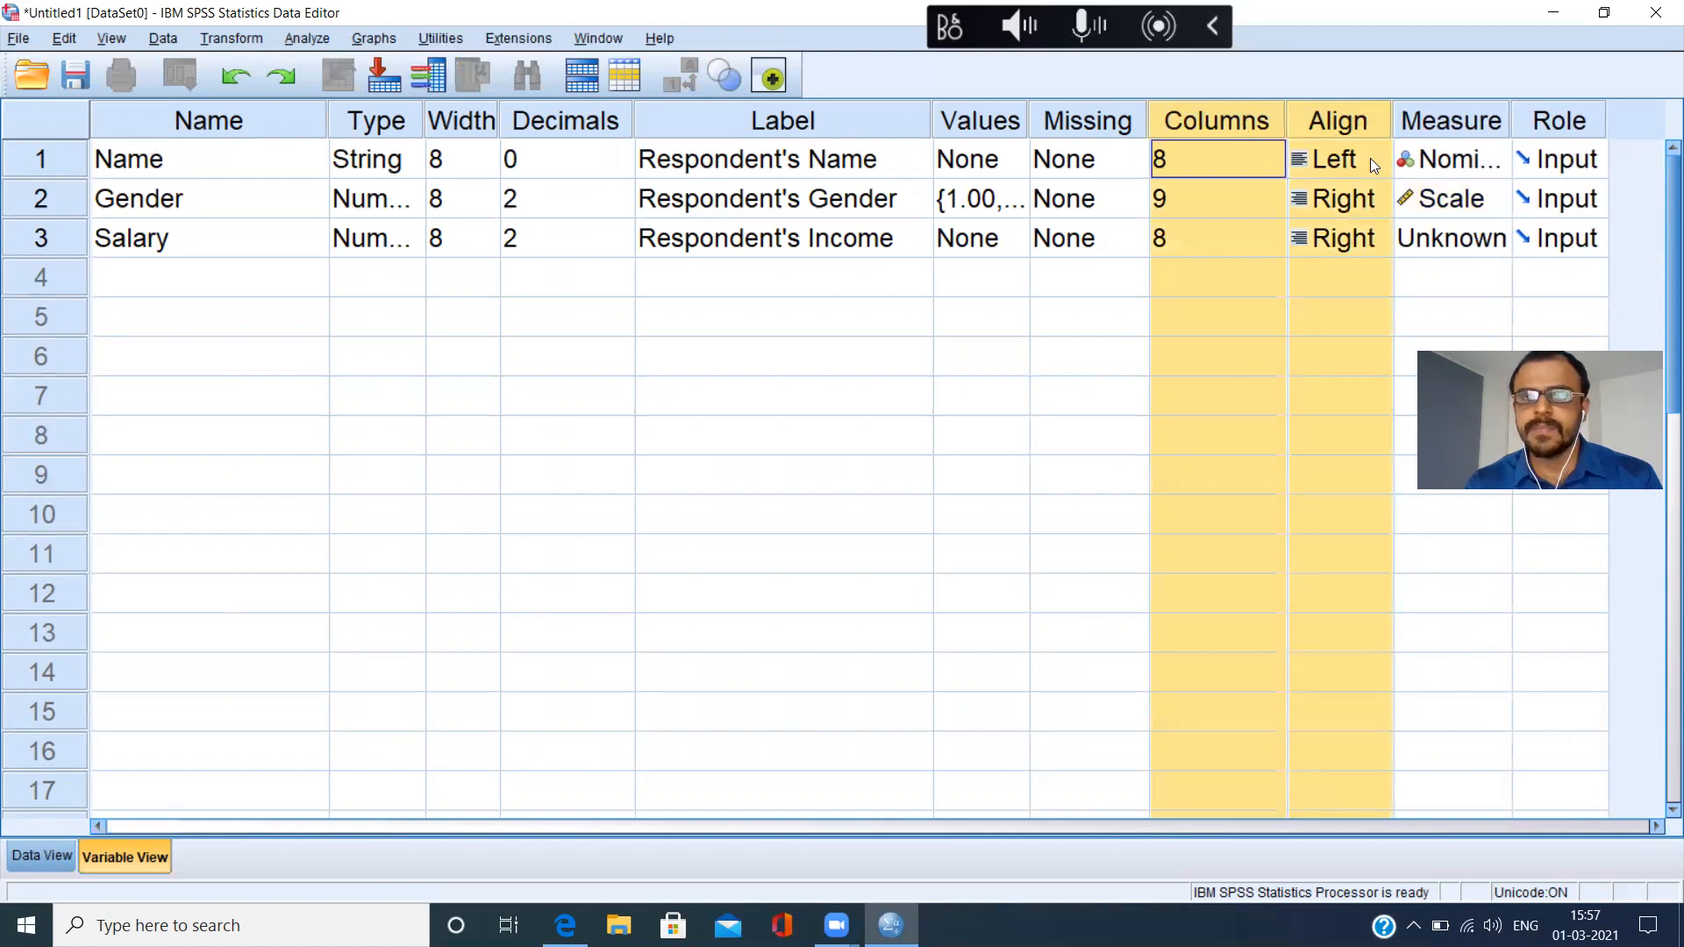
{"action": "left_click", "coordinate": [1323, 157]}
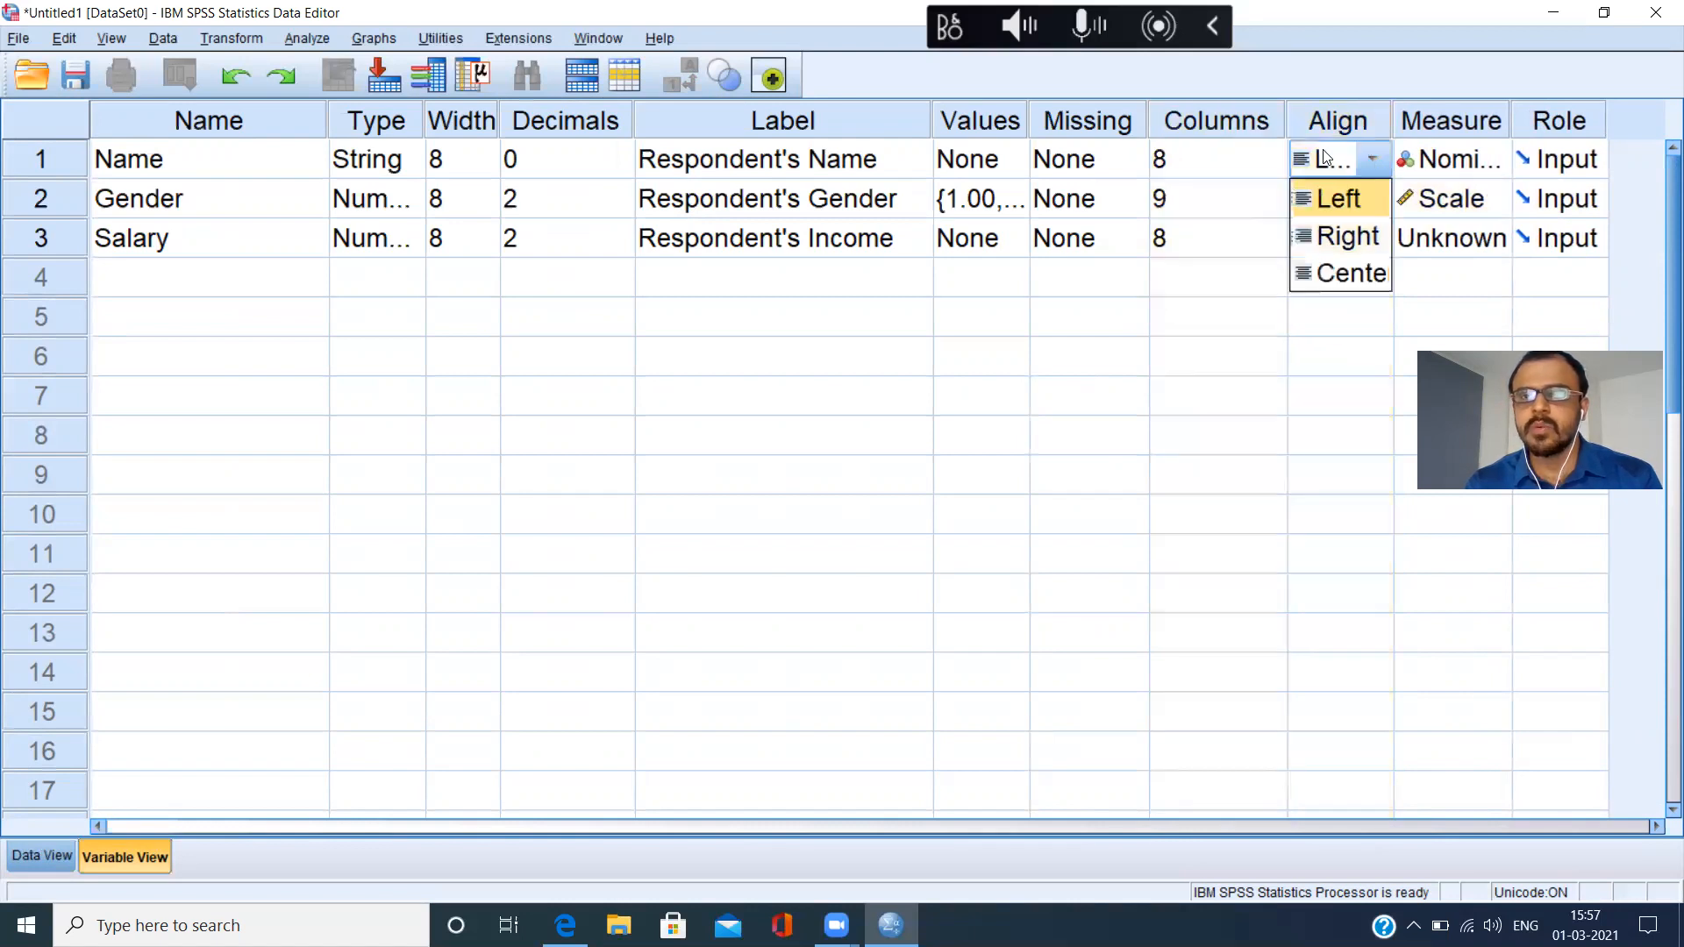
{"action": "left_click", "coordinate": [1277, 120]}
{"action": "left_click_drag", "start_coordinate": [1277, 120], "coordinate": [1274, 120]}
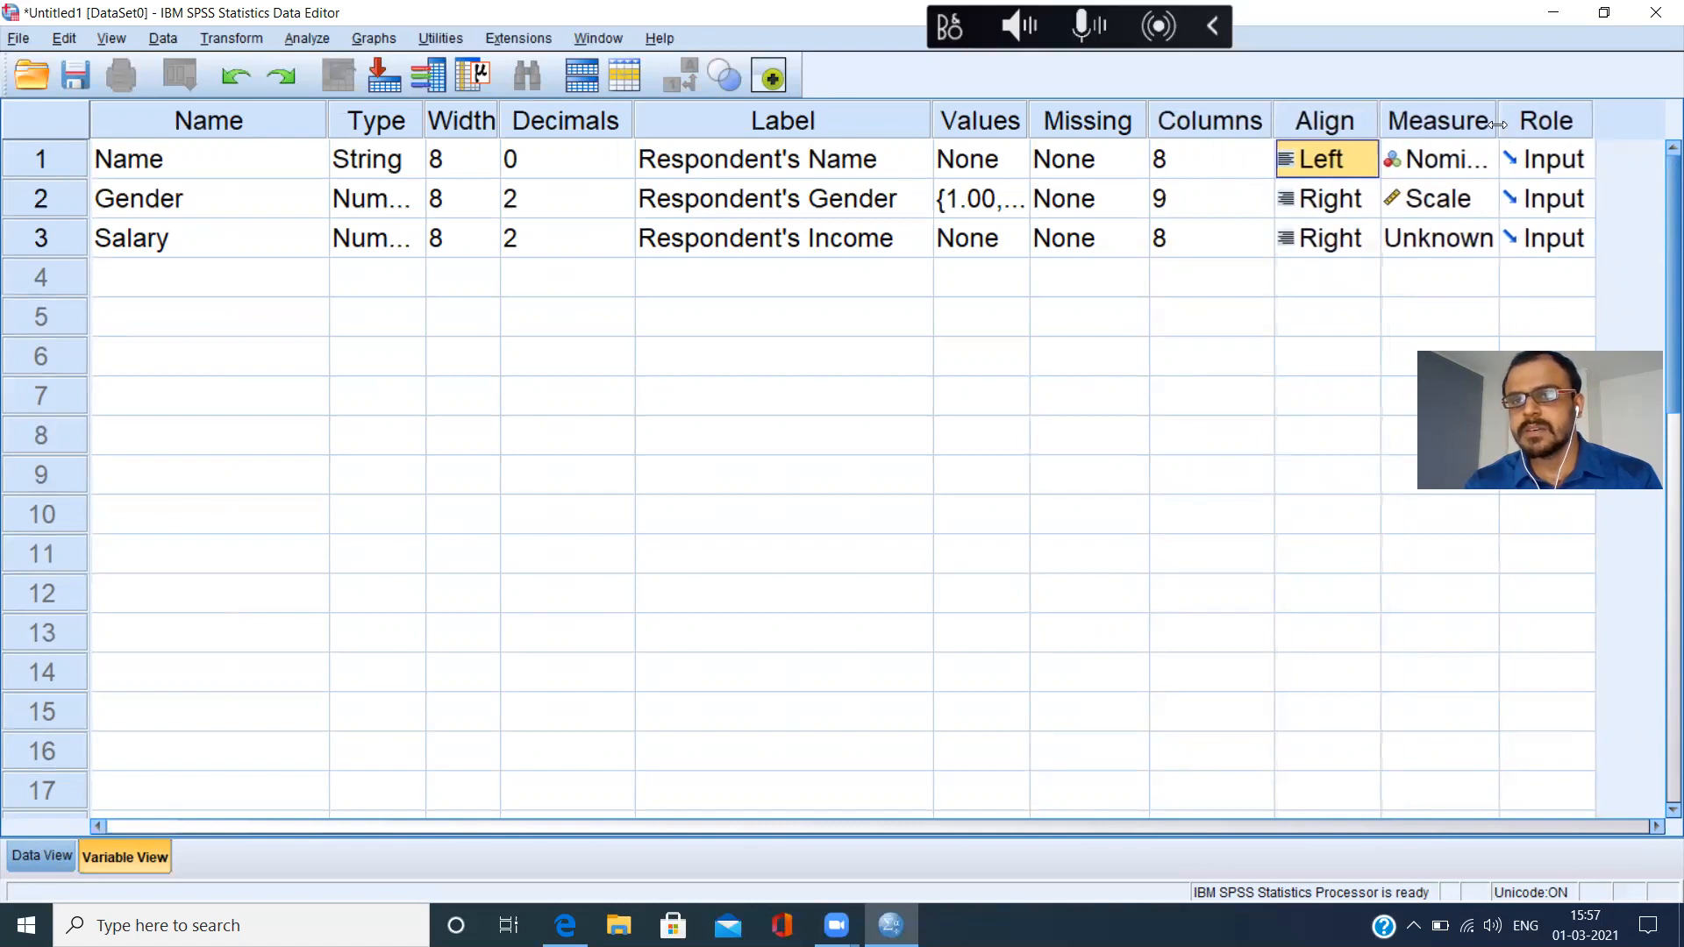
{"action": "left_click_drag", "start_coordinate": [1498, 124], "coordinate": [1539, 129]}
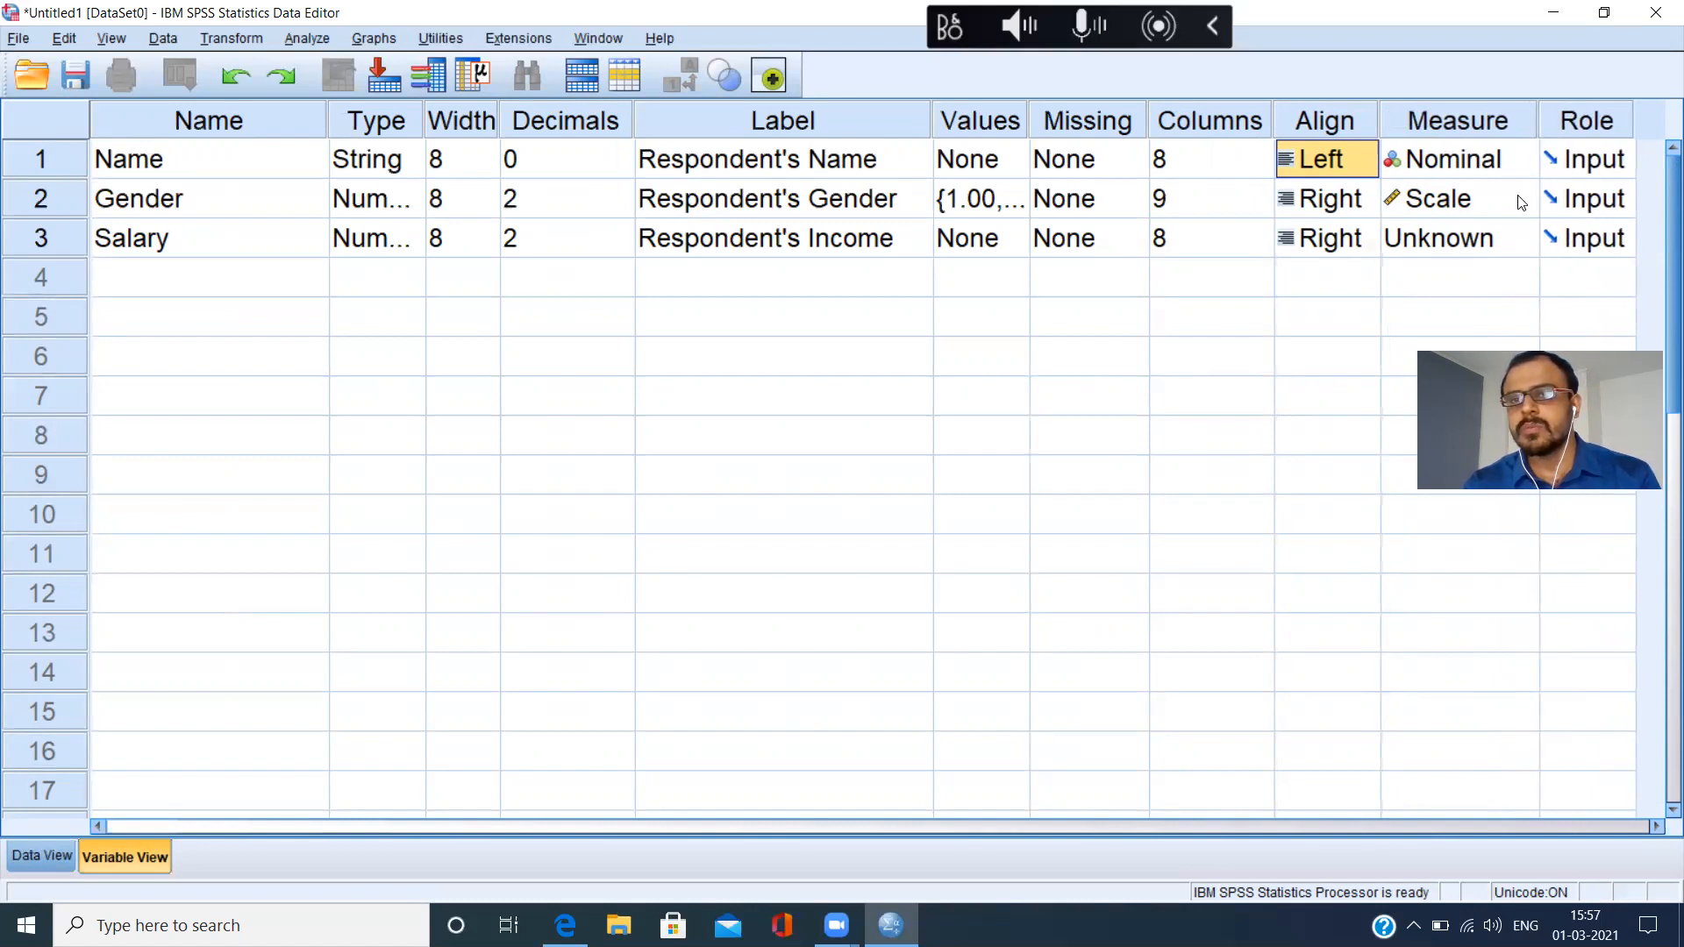
Compare the measurement-level options offered for the Gender and Name variables.
{"action": "left_click", "coordinate": [1518, 199]}
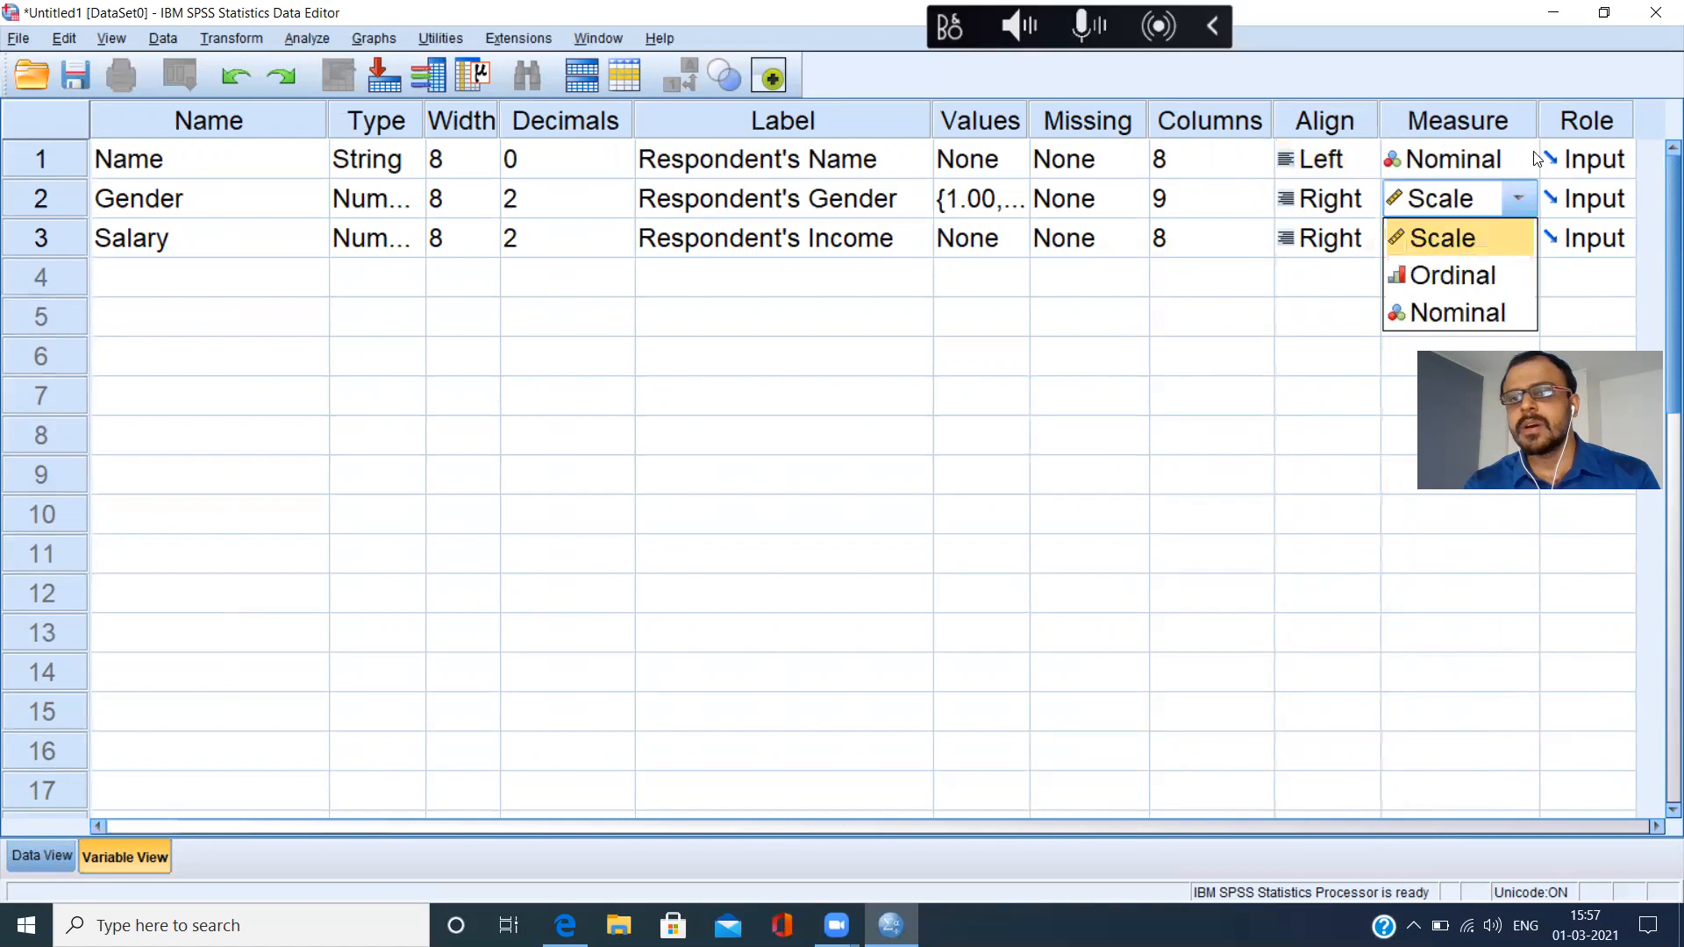
{"action": "left_click", "coordinate": [1532, 158]}
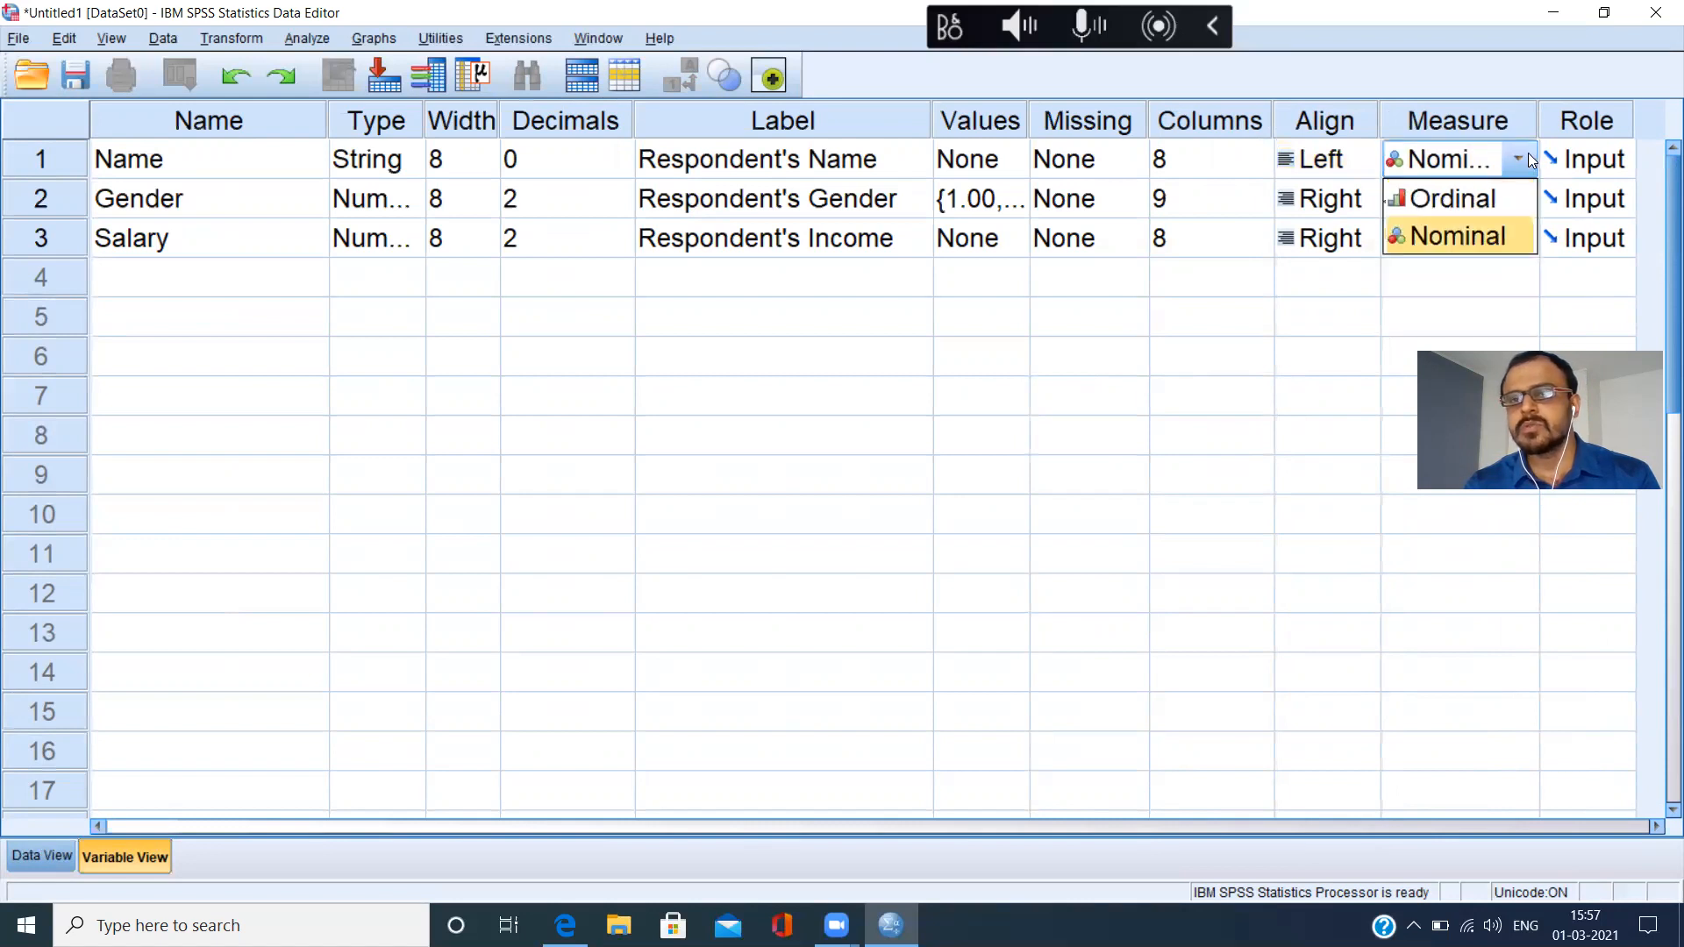
{"action": "left_click", "coordinate": [1528, 156]}
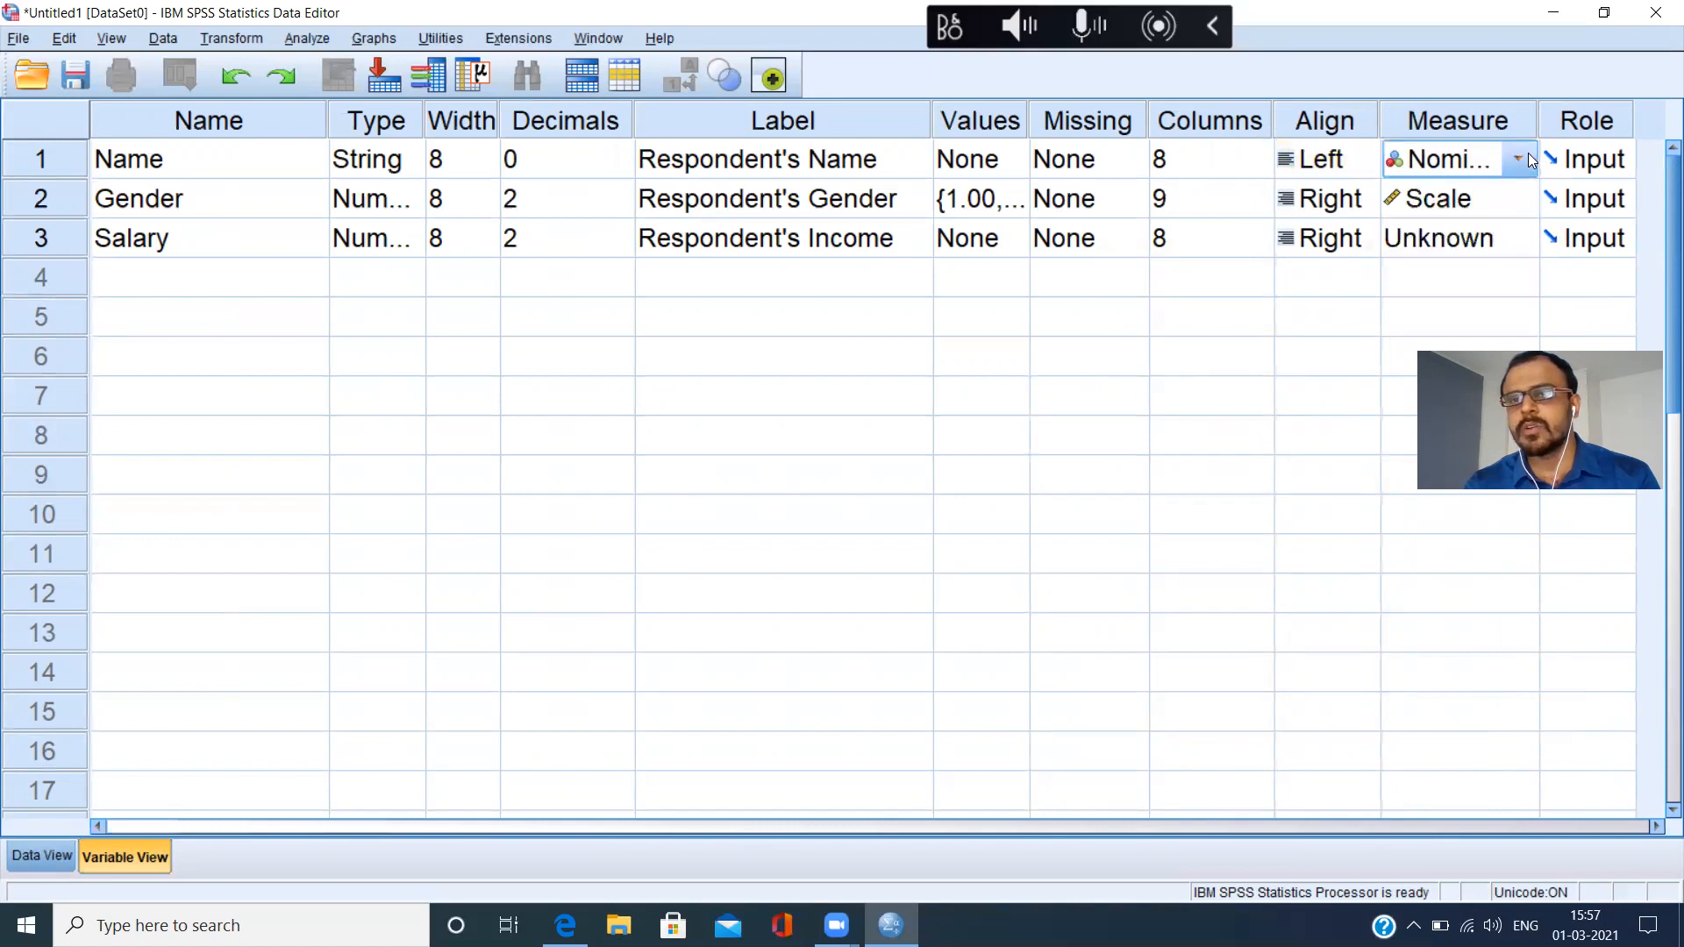
Set Gender's measure to Nominal and Salary's measure to Scale.
{"action": "left_click", "coordinate": [1524, 209]}
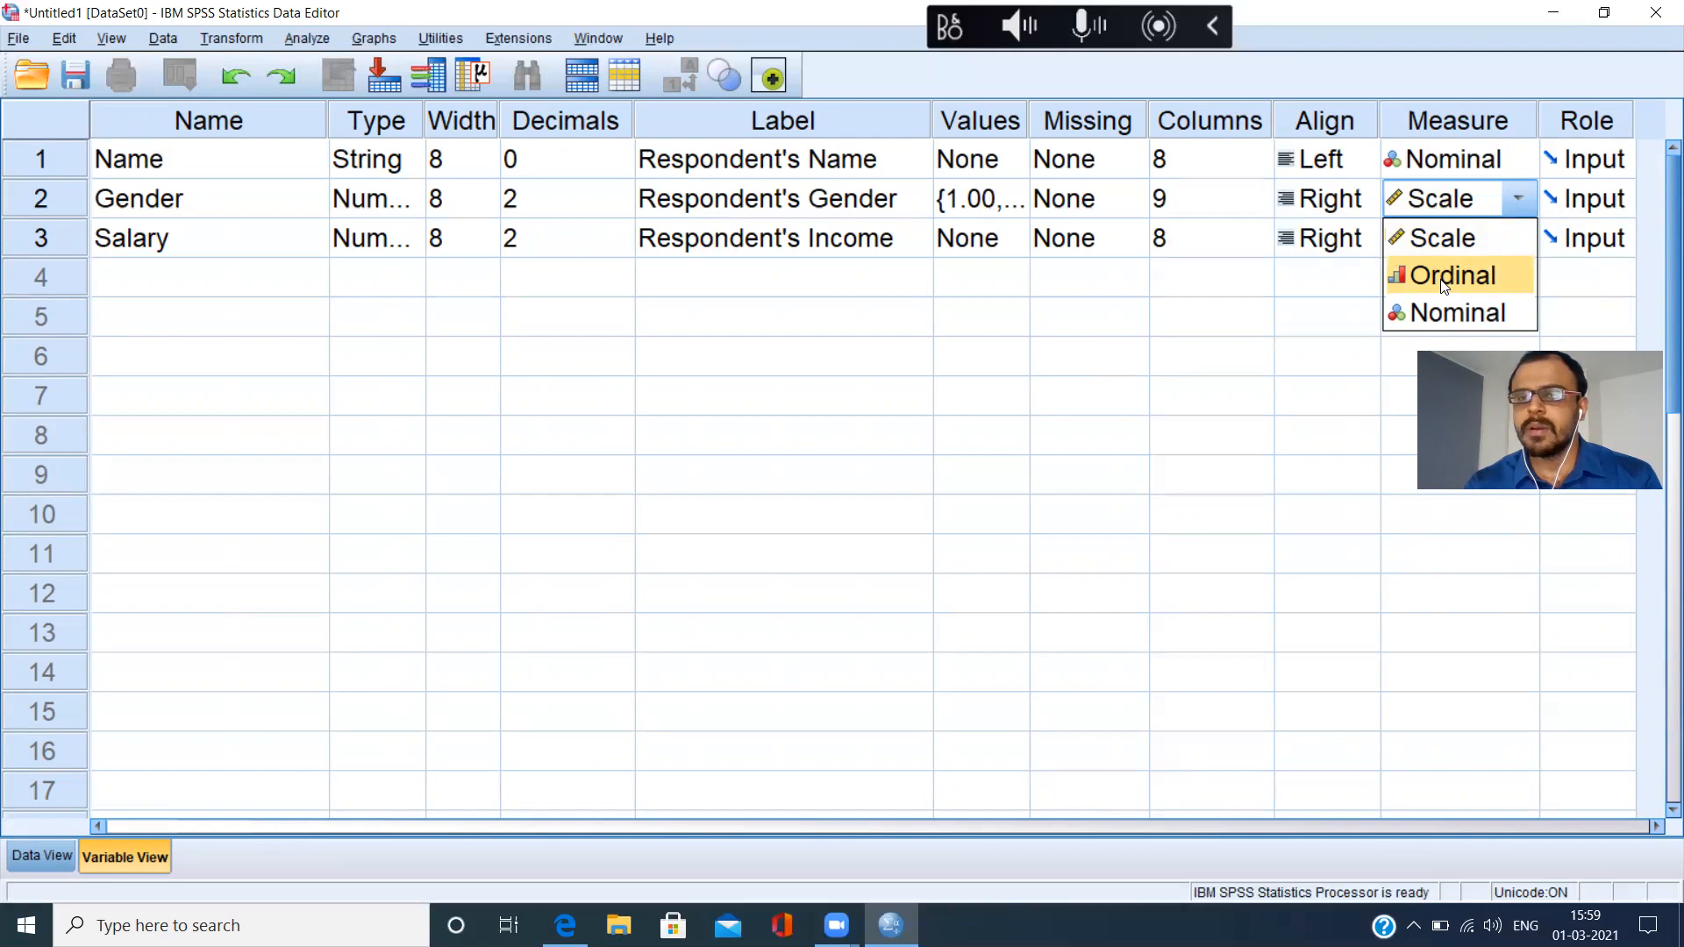
{"action": "left_click", "coordinate": [1481, 317]}
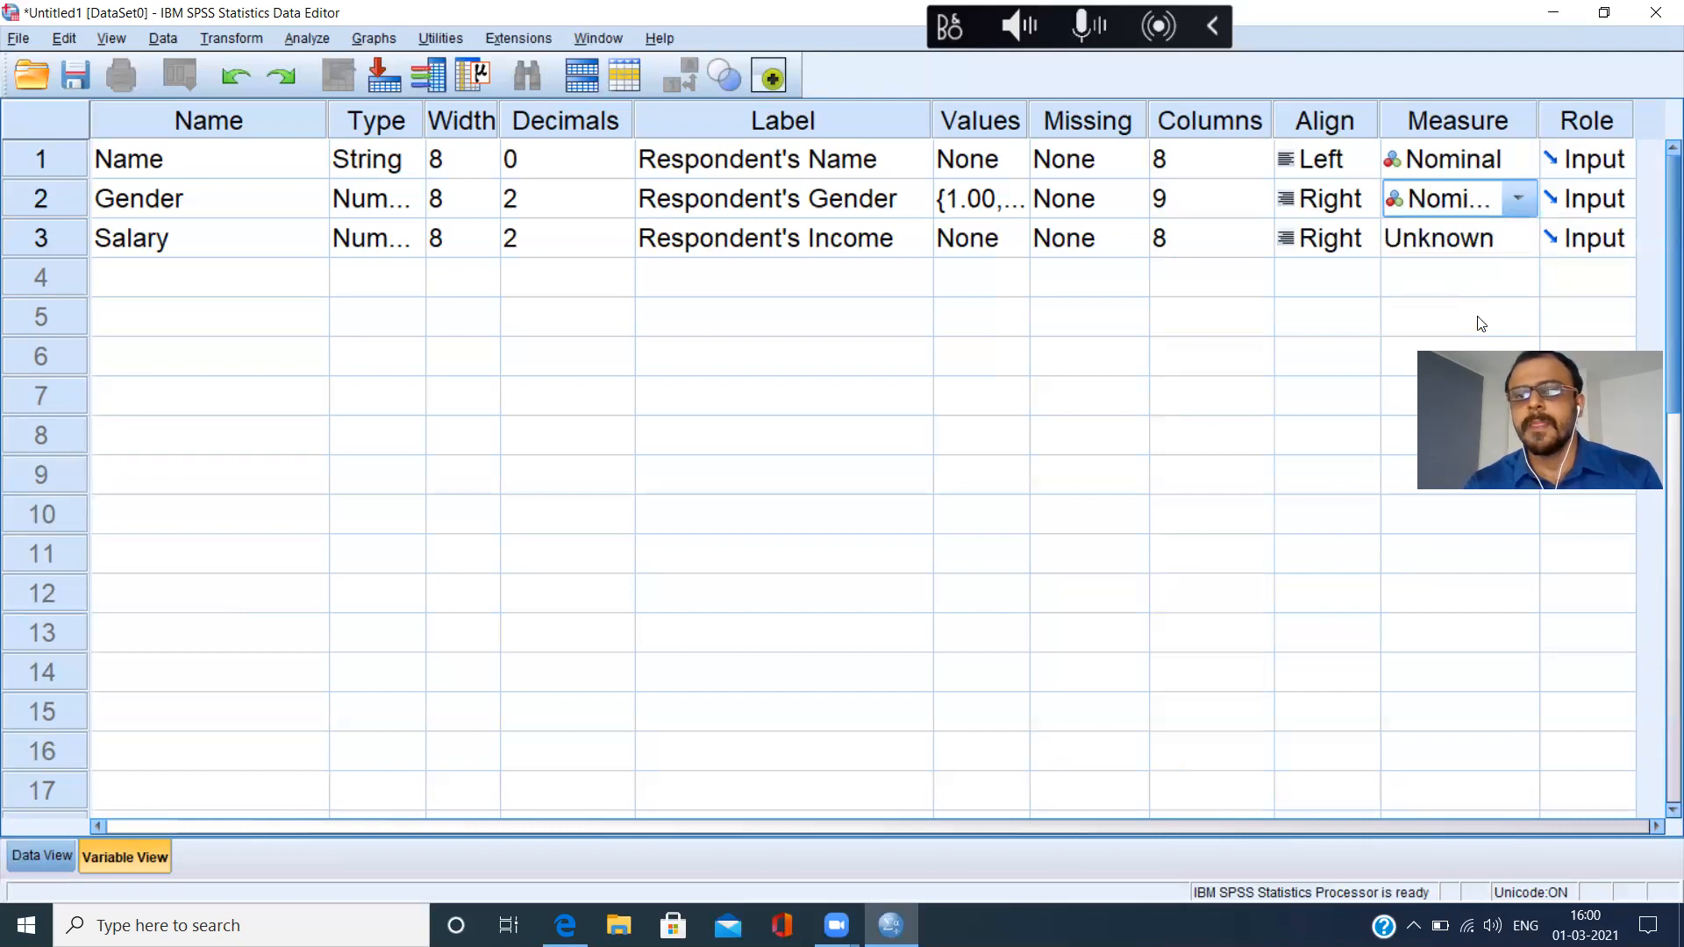
{"action": "left_click", "coordinate": [1518, 246]}
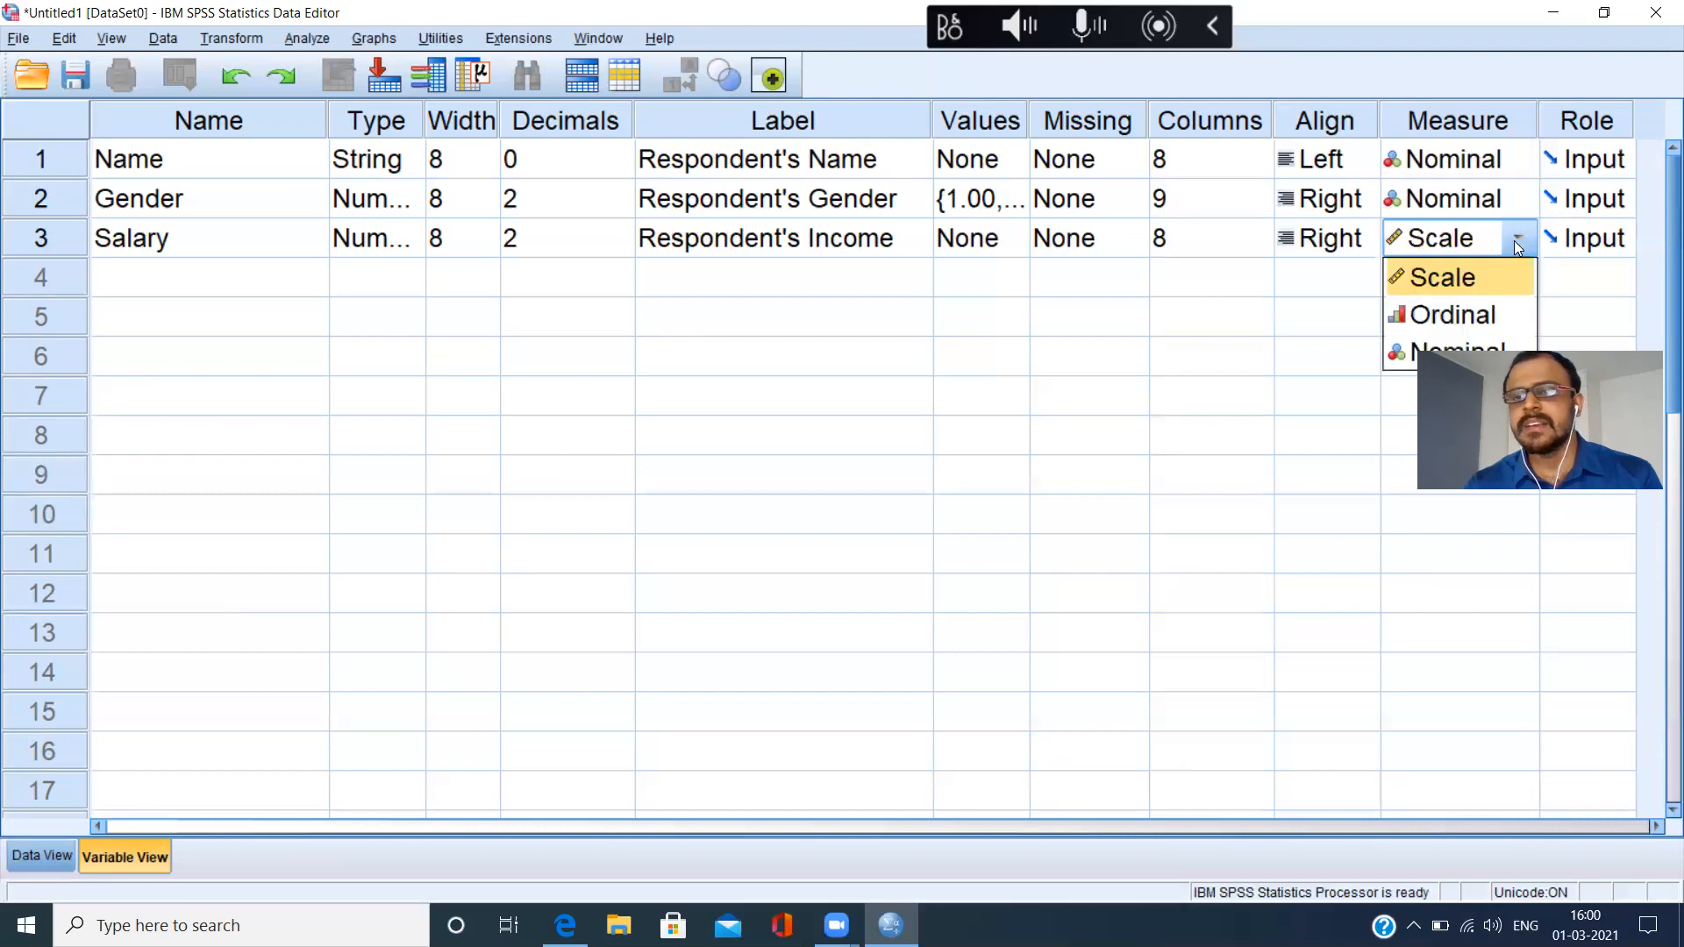
{"action": "left_click", "coordinate": [1441, 288]}
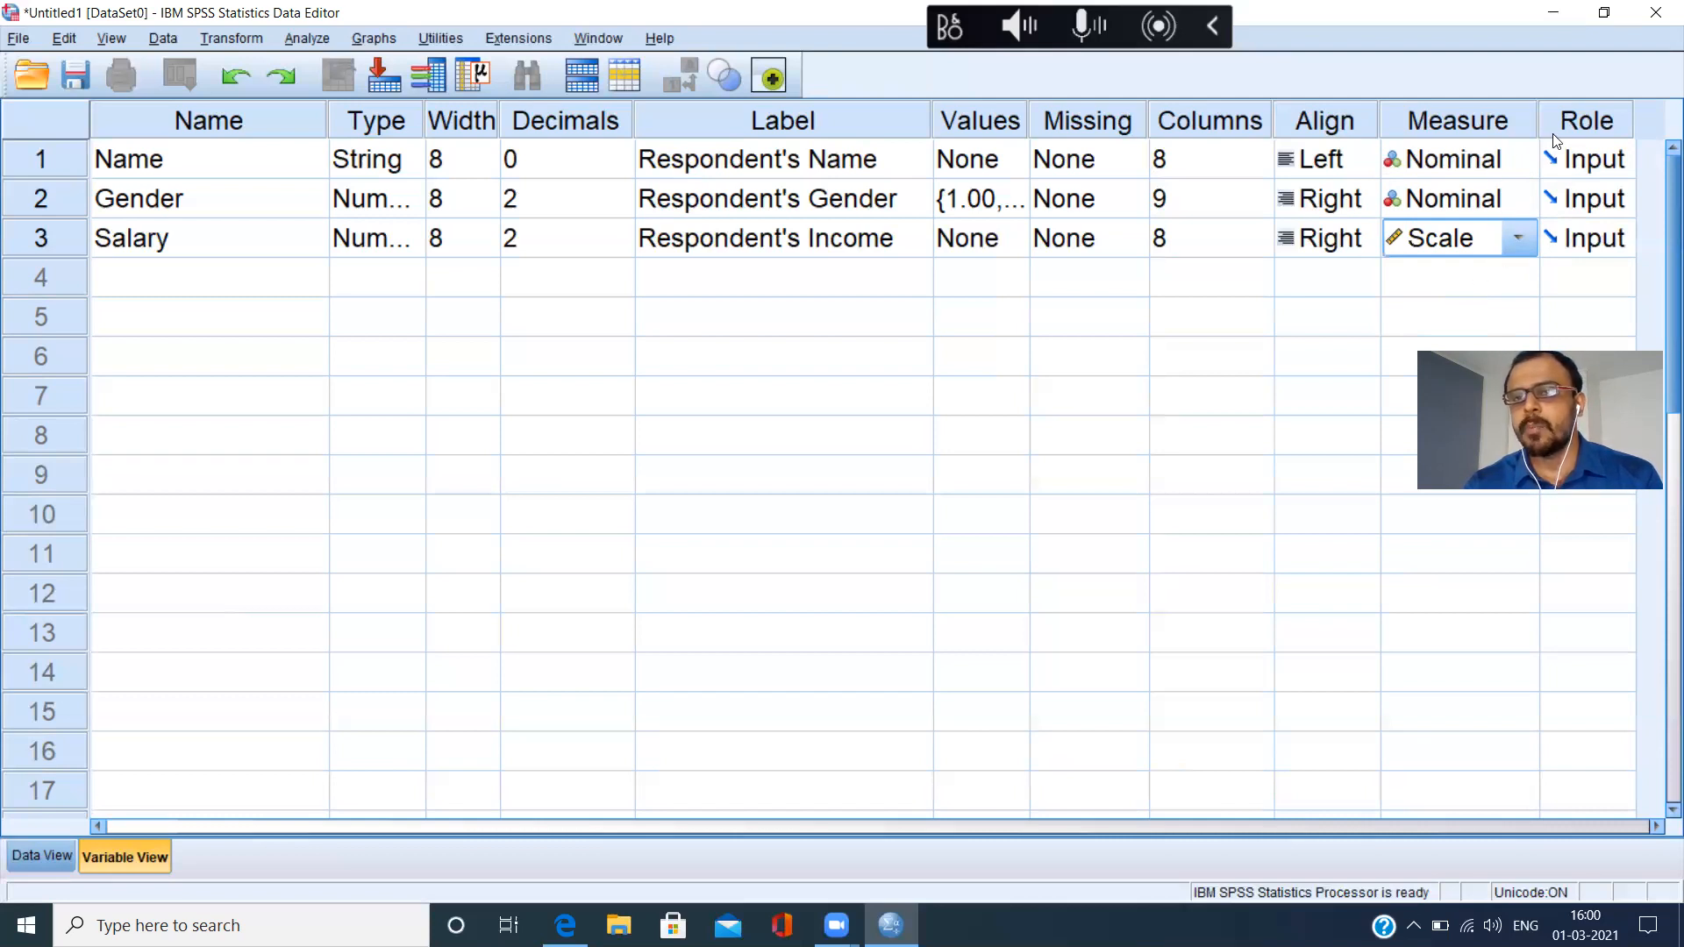
View the role options for Salary, and narrow the Measure and Name columns of Variable View.
{"action": "left_click_drag", "start_coordinate": [1540, 132], "coordinate": [1519, 134]}
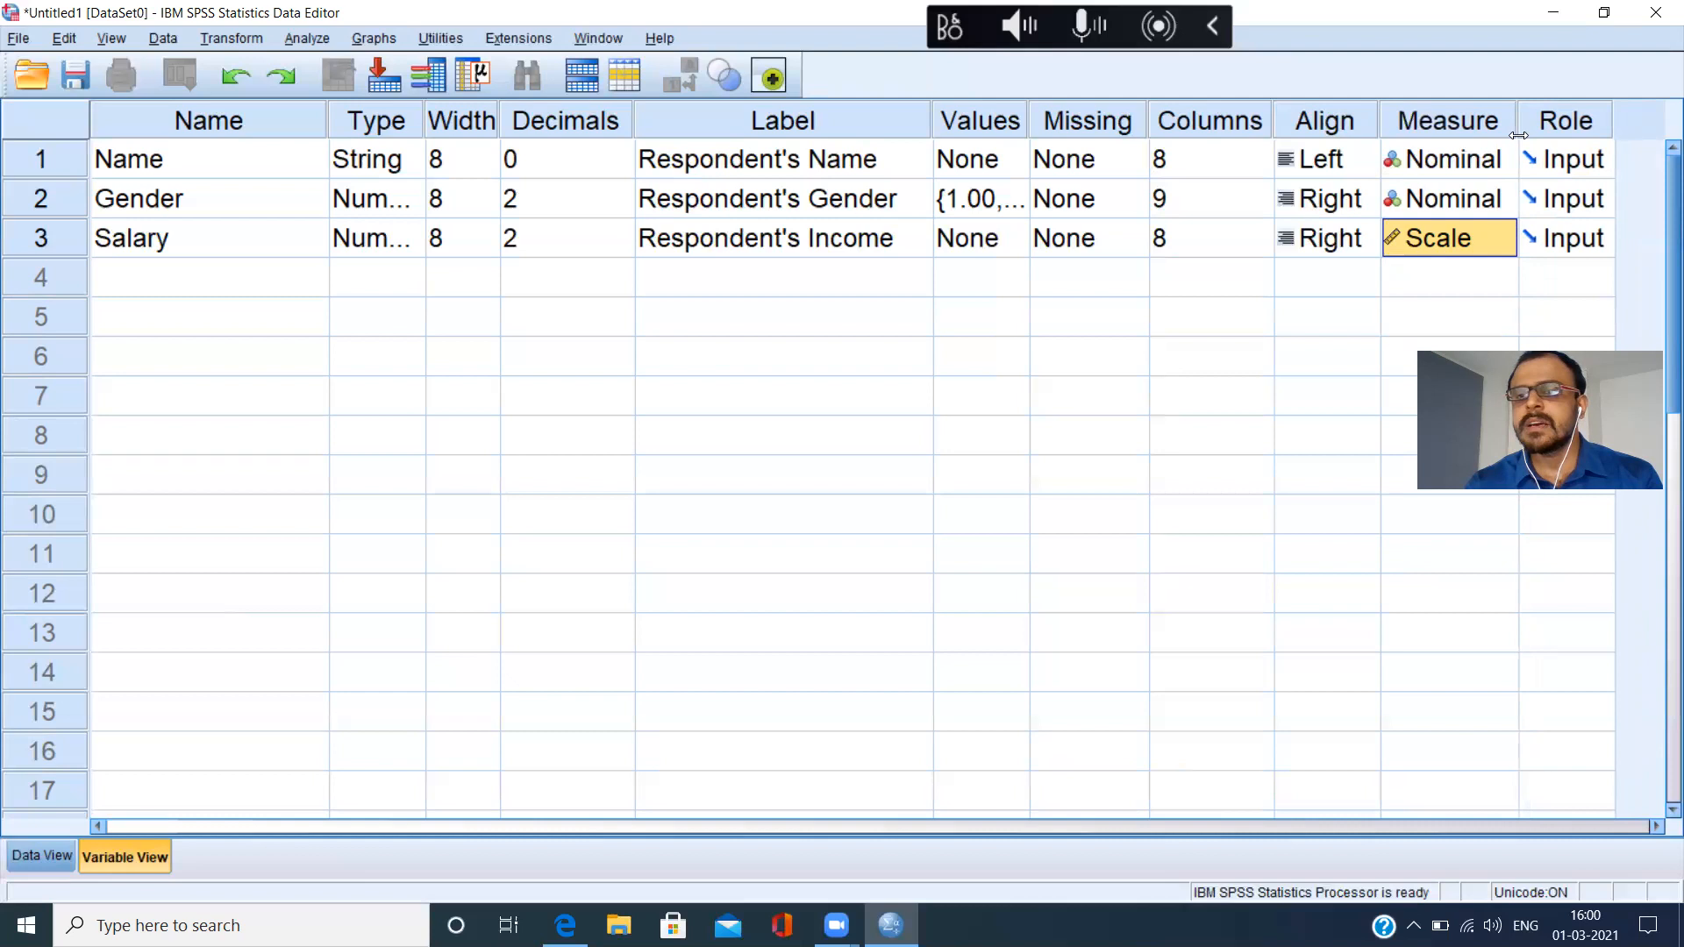
{"action": "left_click", "coordinate": [1602, 244]}
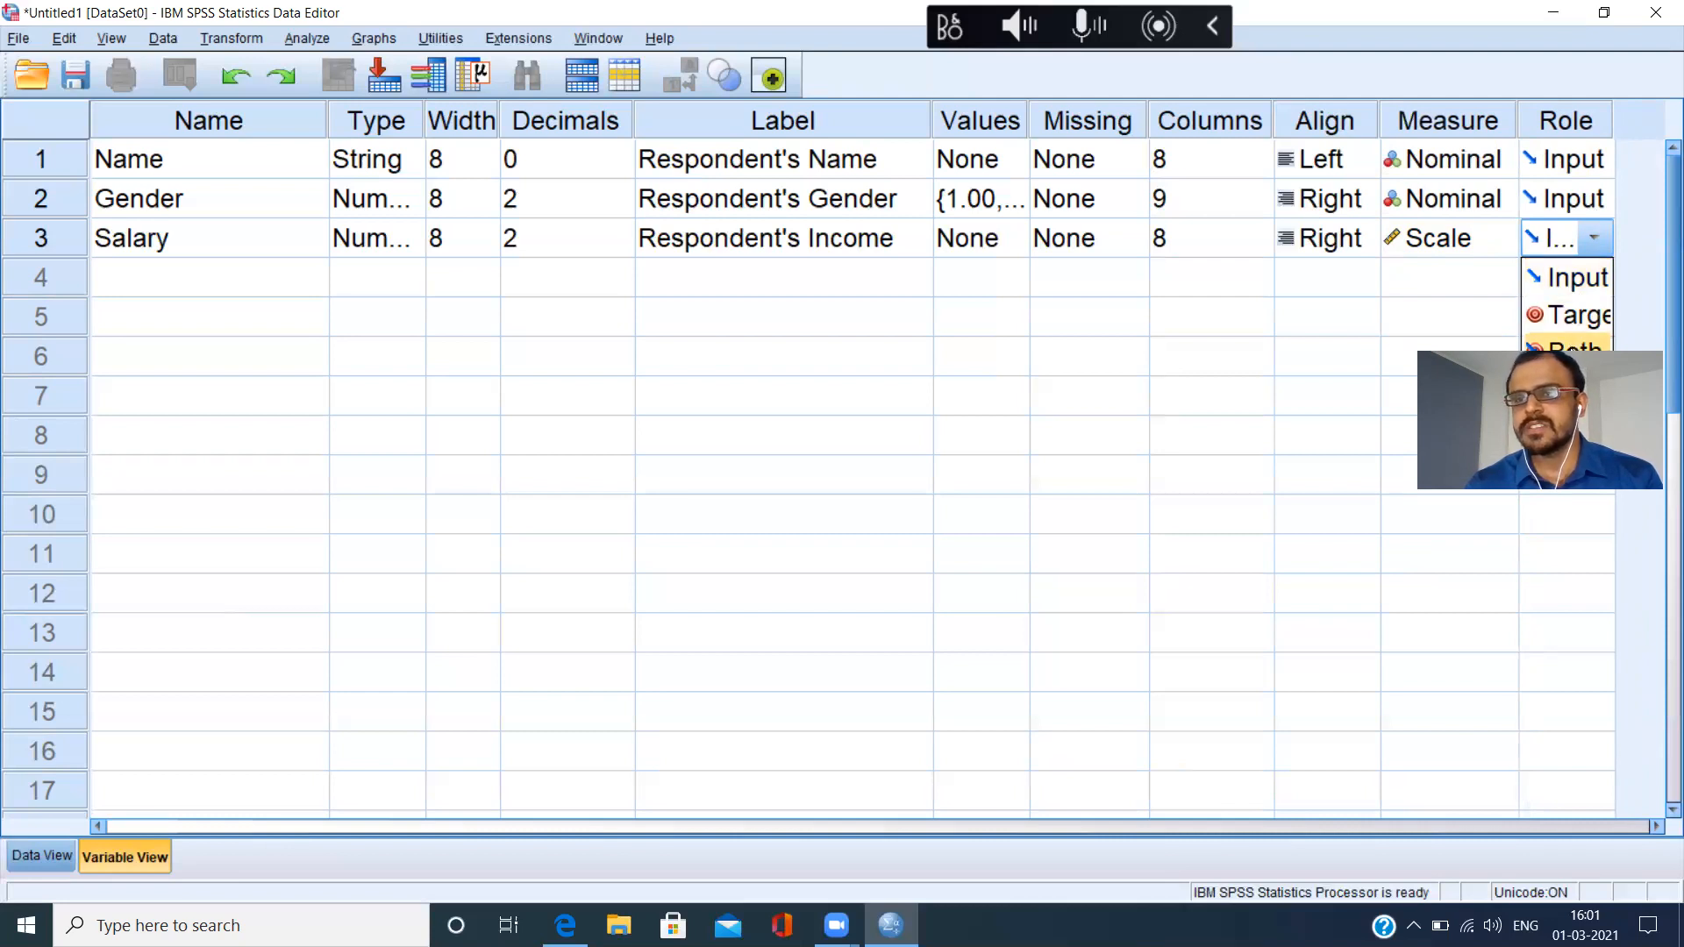
{"action": "left_click", "coordinate": [1603, 238]}
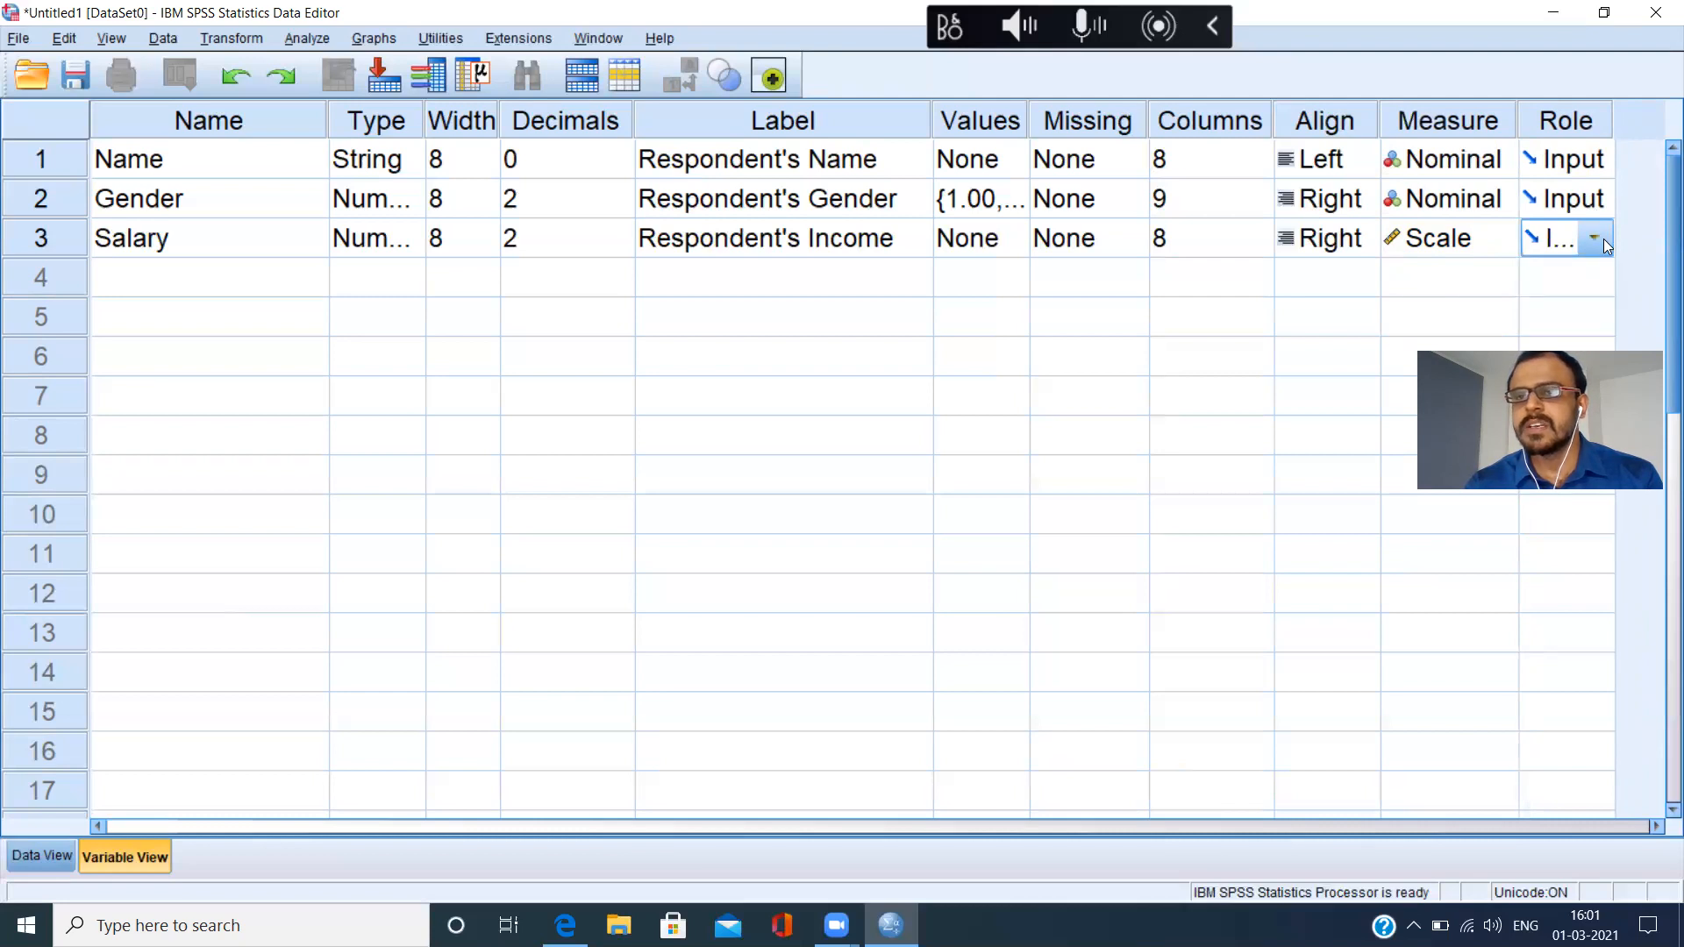
{"action": "left_click_drag", "start_coordinate": [1519, 128], "coordinate": [1508, 128]}
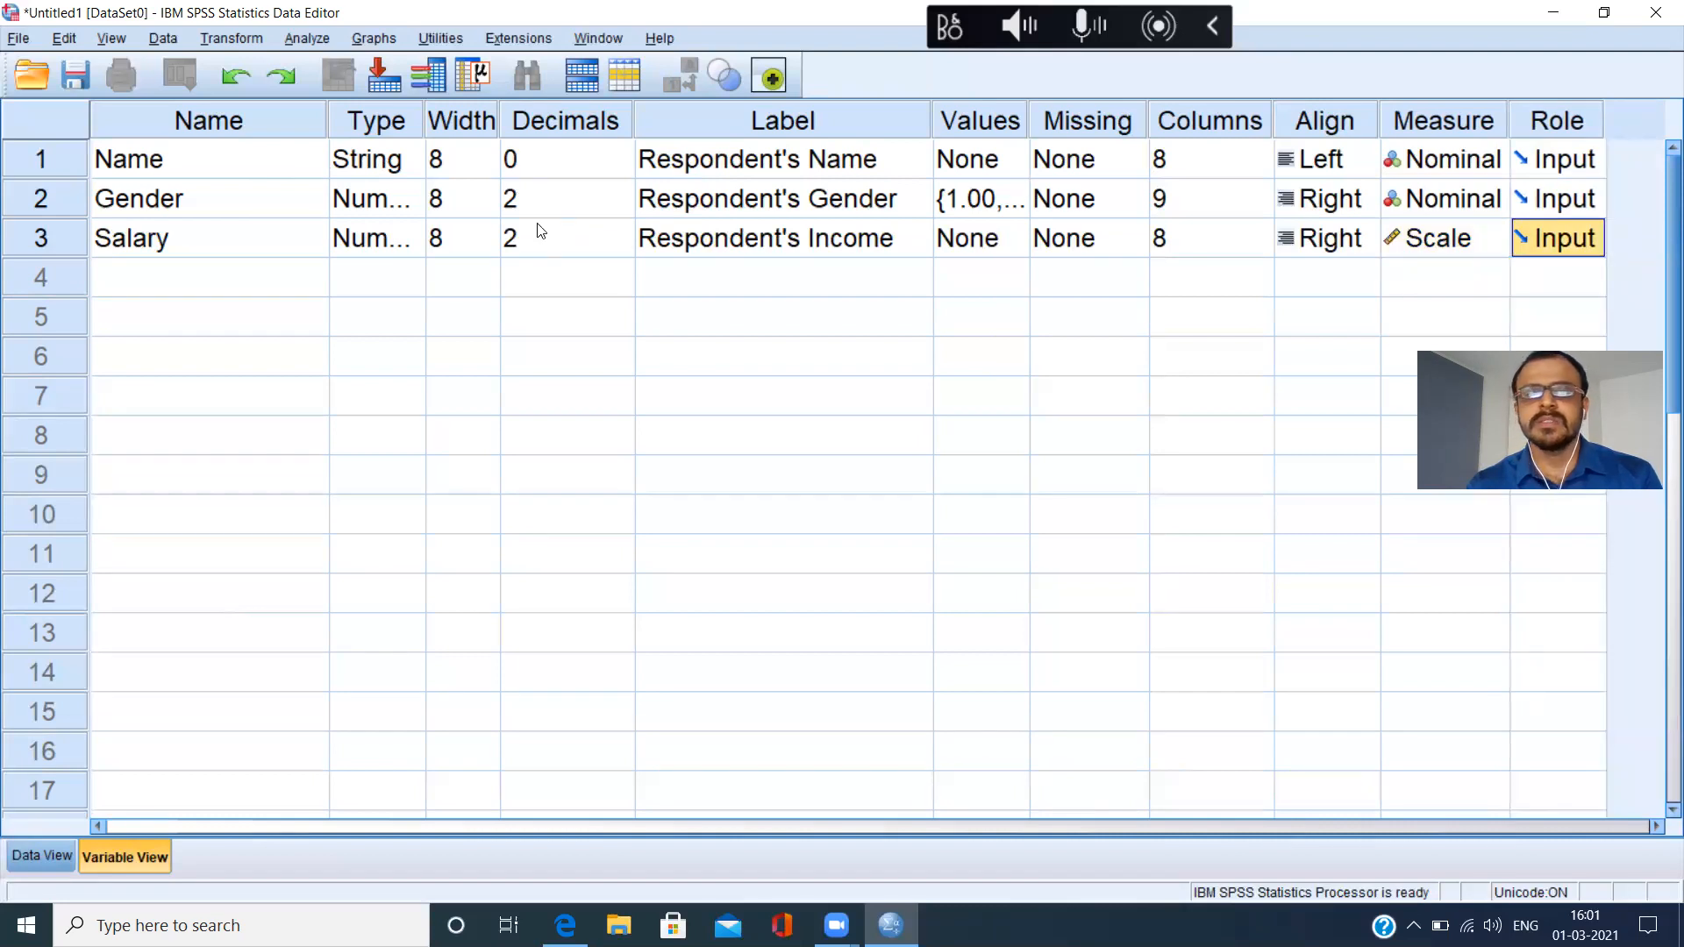
{"action": "left_click_drag", "start_coordinate": [323, 128], "coordinate": [233, 128]}
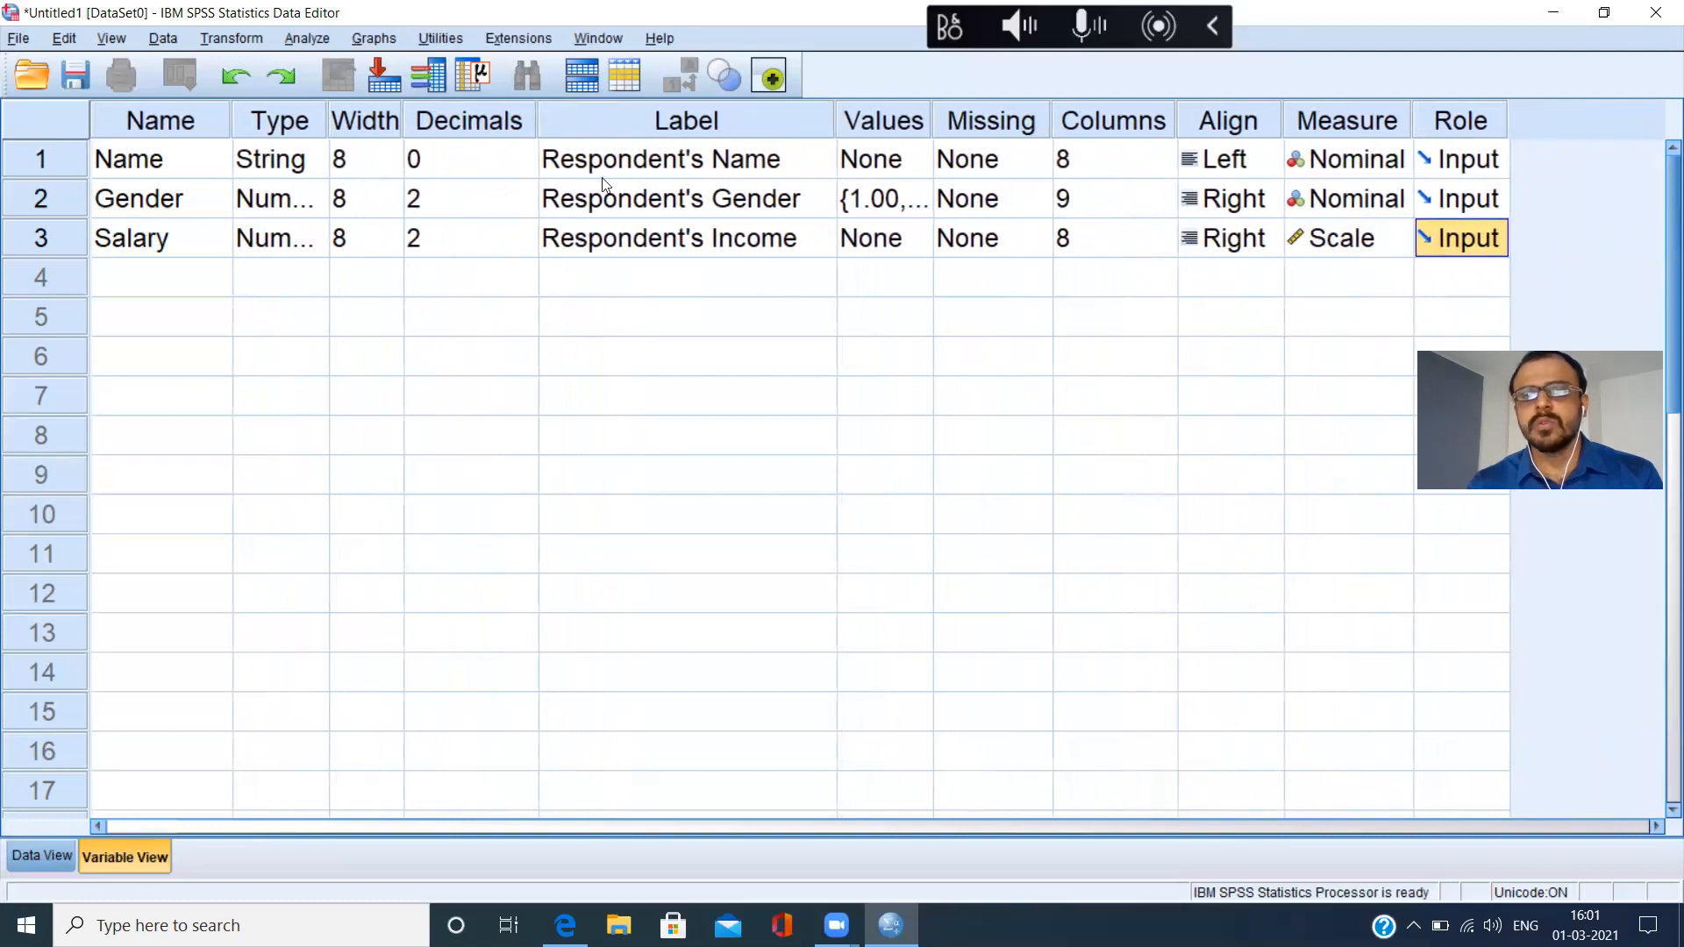
{"action": "left_click", "coordinate": [184, 290]}
{"action": "left_click", "coordinate": [188, 330]}
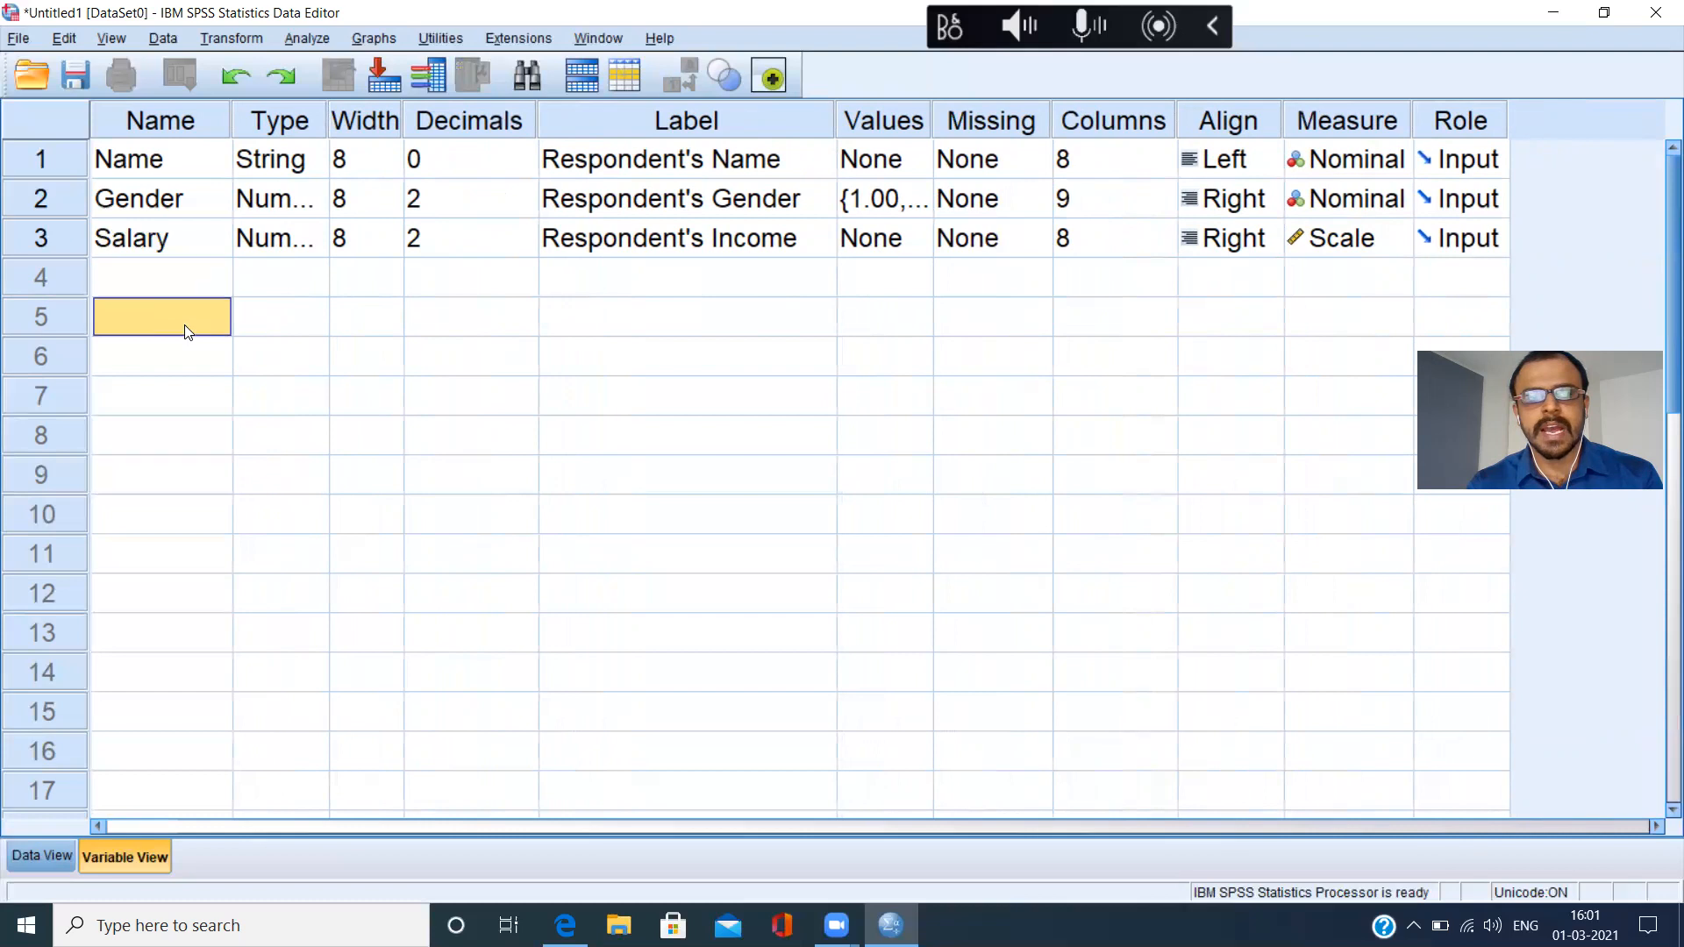
{"action": "left_click", "coordinate": [188, 369]}
{"action": "left_click", "coordinate": [174, 407]}
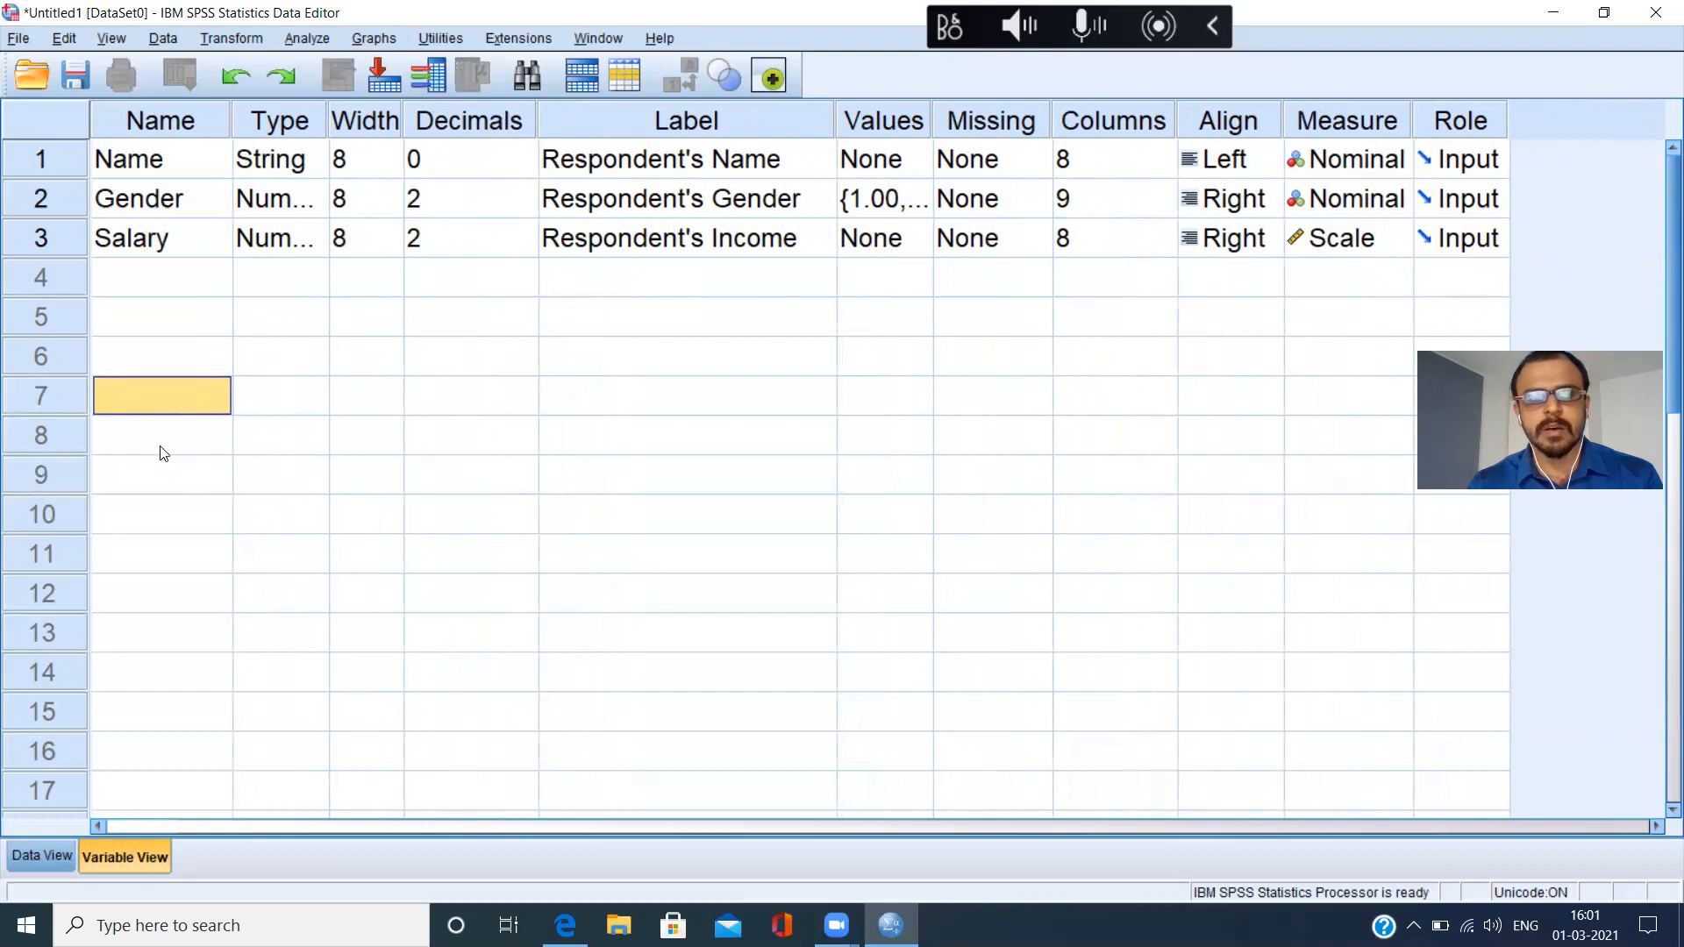
{"action": "left_click", "coordinate": [159, 452]}
{"action": "left_click", "coordinate": [158, 493]}
{"action": "left_click", "coordinate": [153, 291]}
{"action": "left_click", "coordinate": [149, 330]}
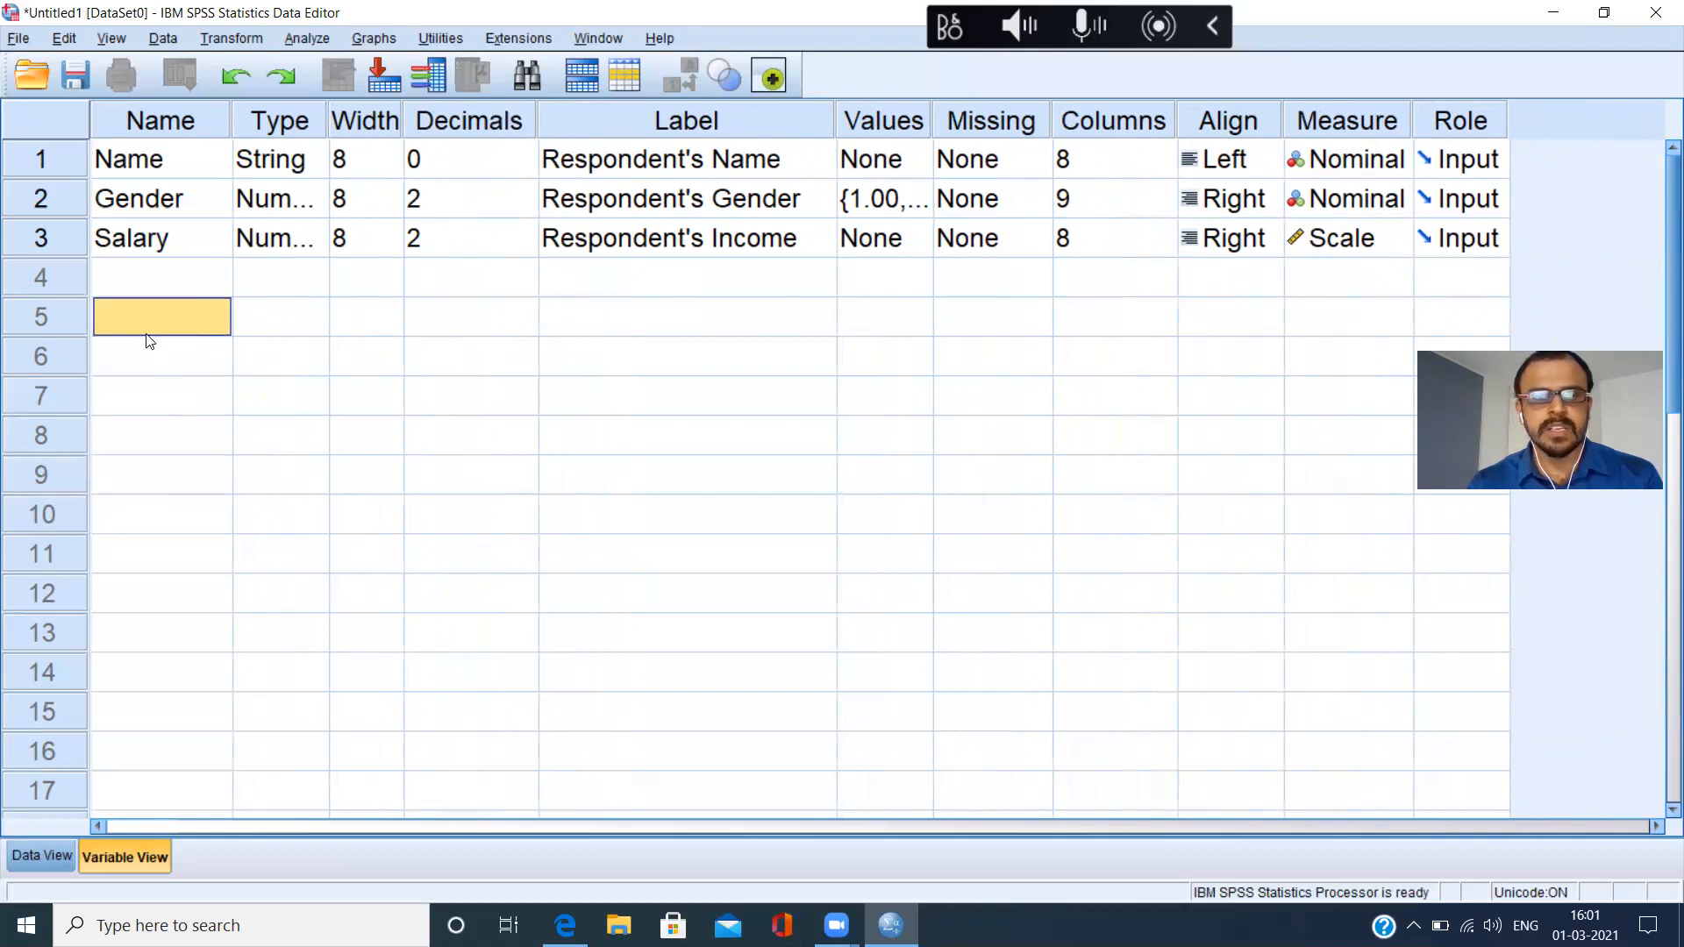
{"action": "left_click", "coordinate": [152, 382]}
{"action": "left_click", "coordinate": [154, 365]}
{"action": "left_click", "coordinate": [154, 424]}
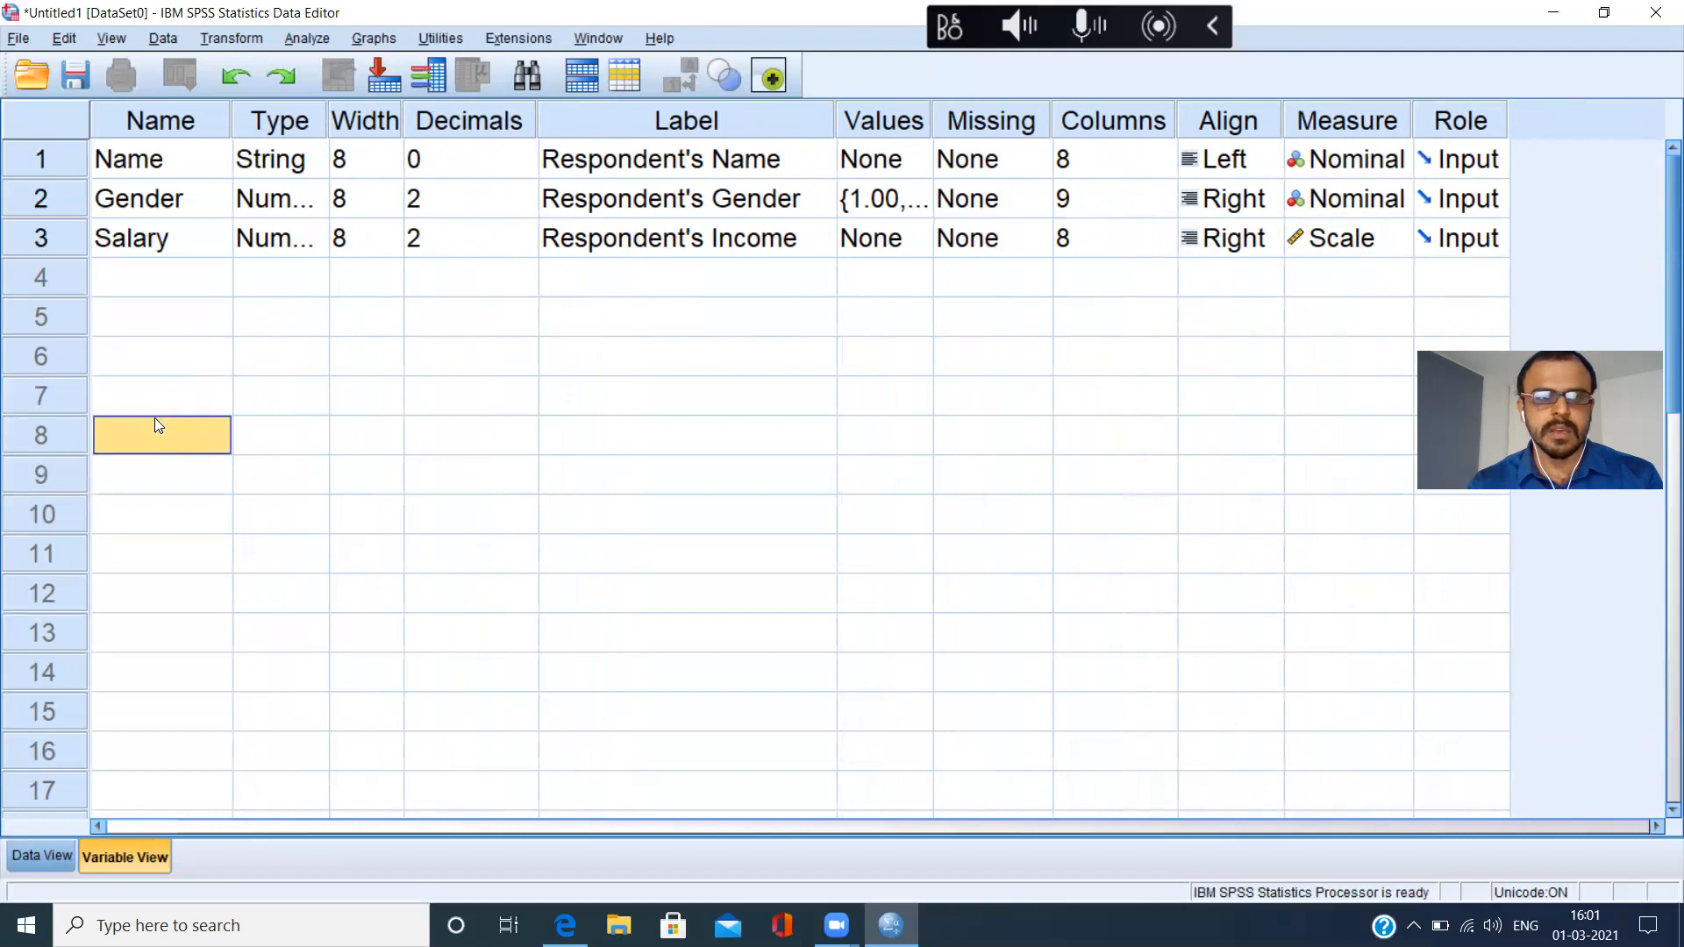
{"action": "left_click", "coordinate": [158, 488]}
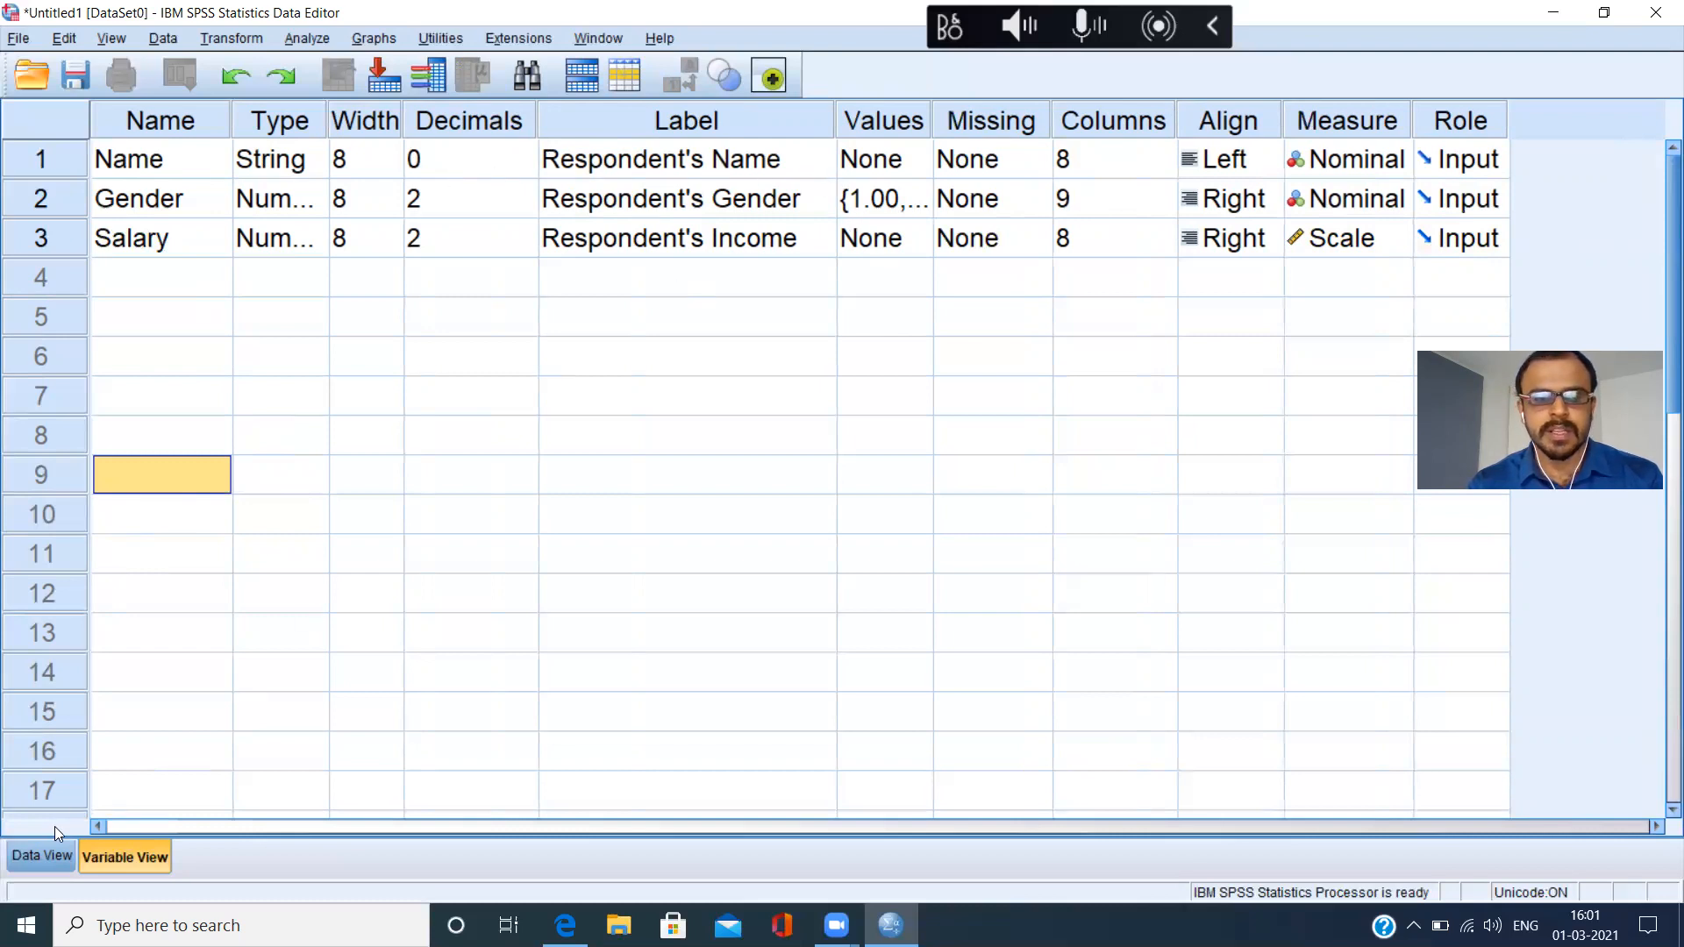
Enter the five respondents' first names in rows 1 to 5 of the Name variable in Data View.
{"action": "left_click", "coordinate": [37, 851]}
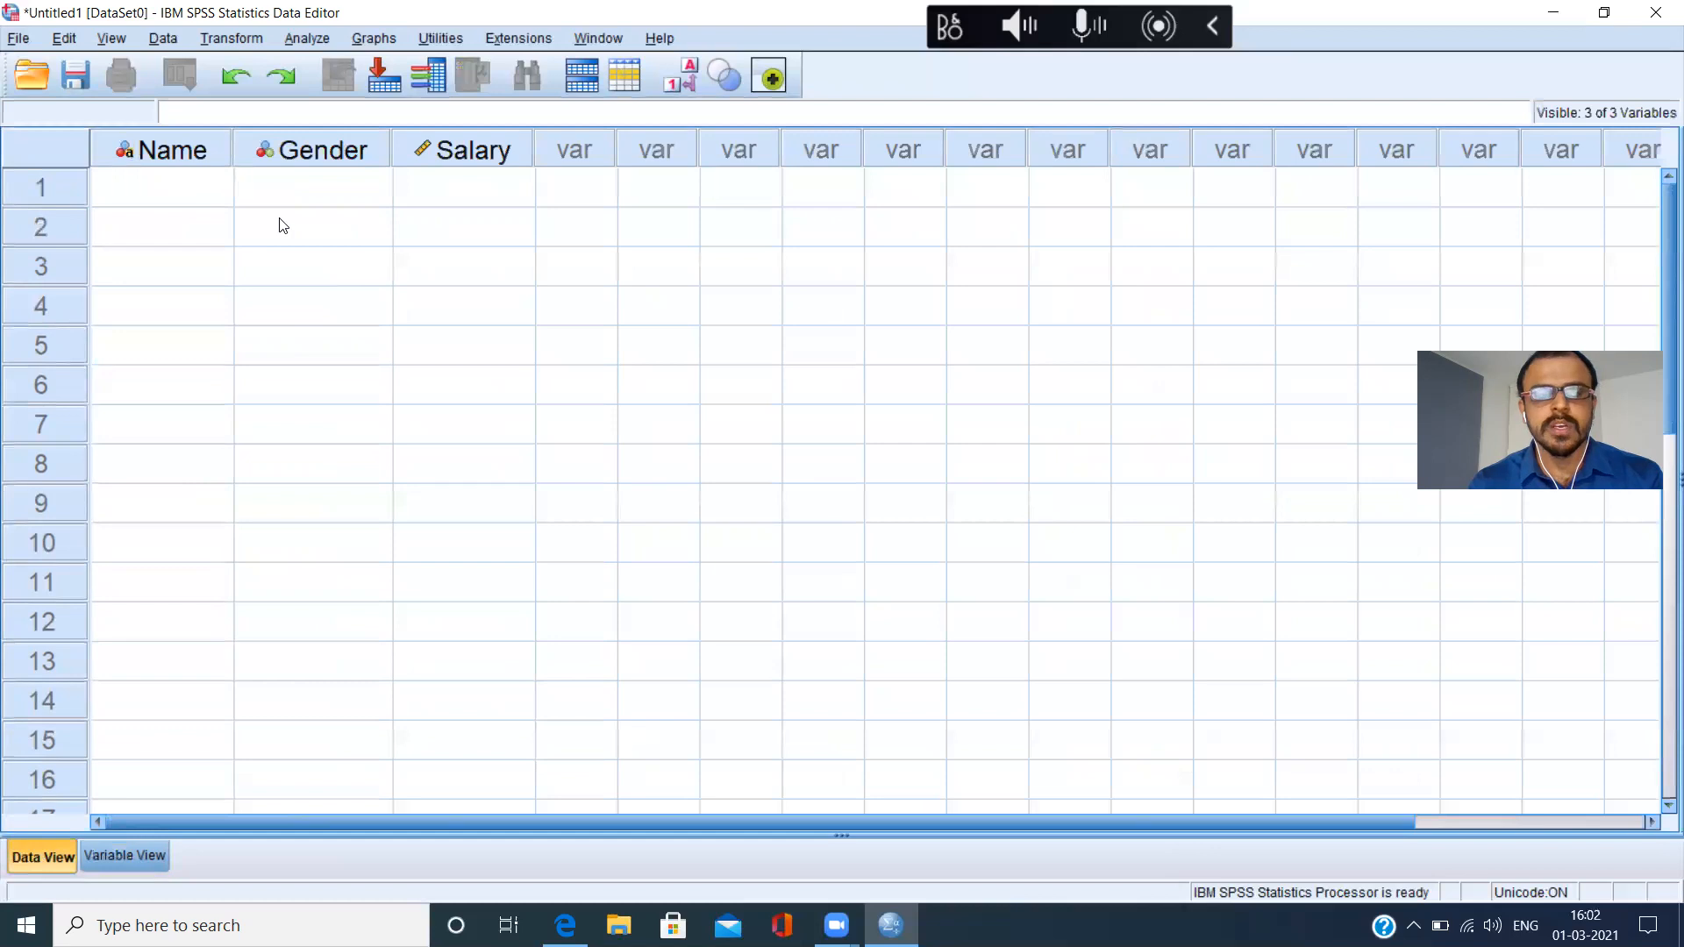
{"action": "left_click", "coordinate": [161, 203]}
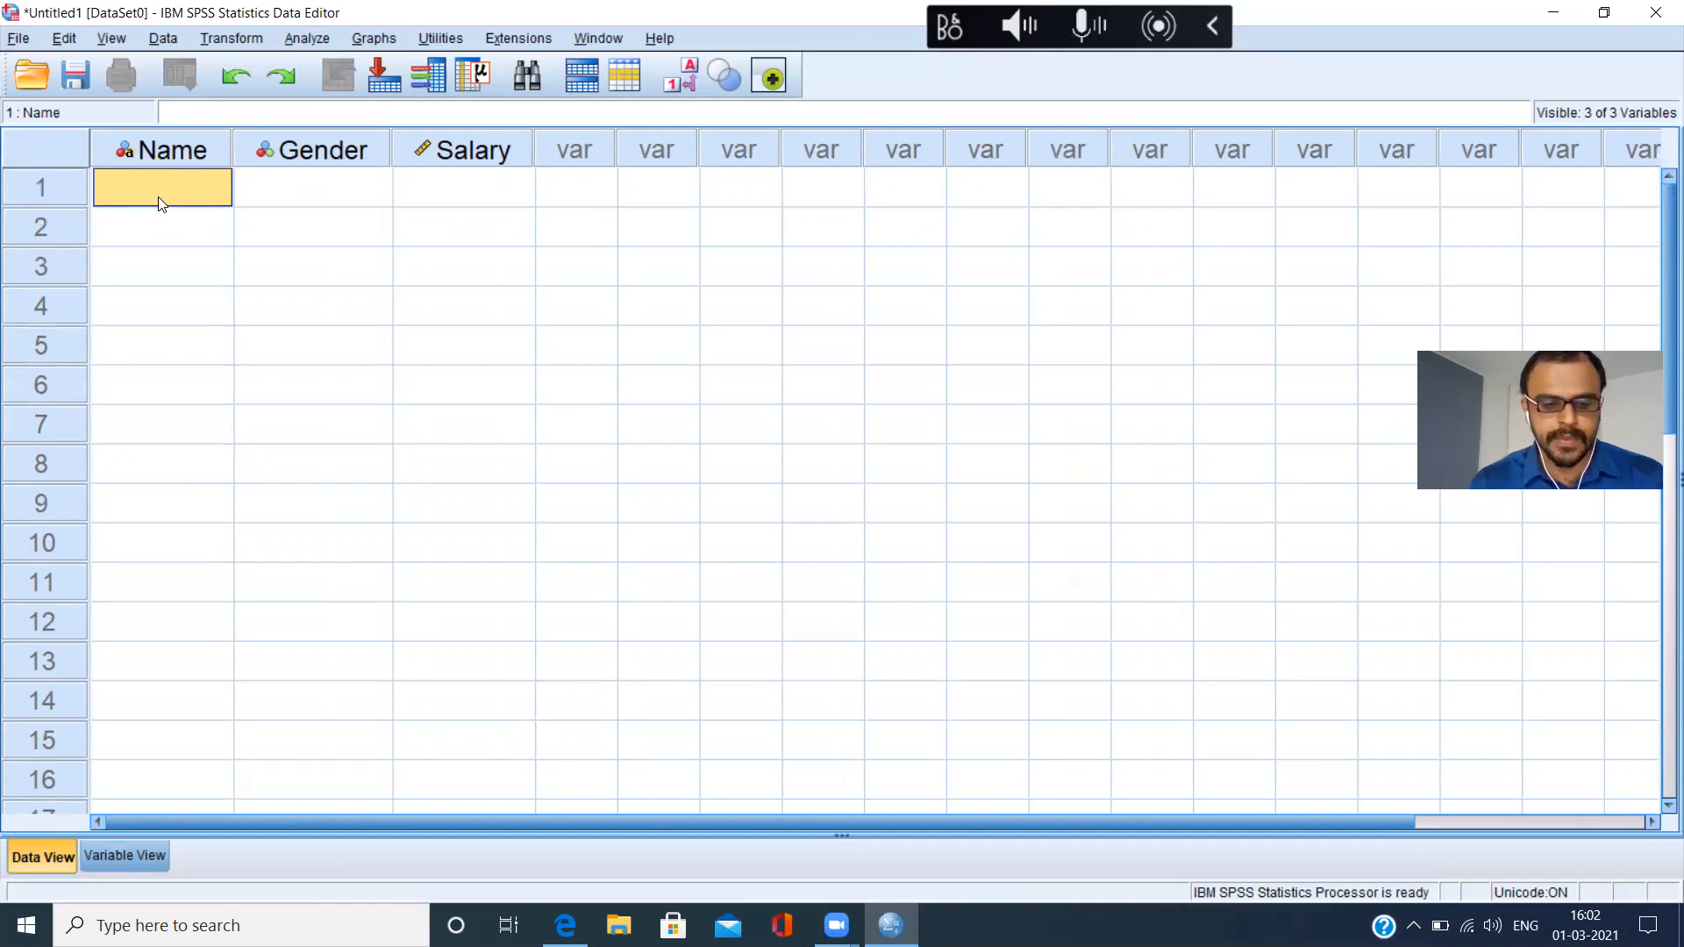
{"action": "type", "text": "Rahul"}
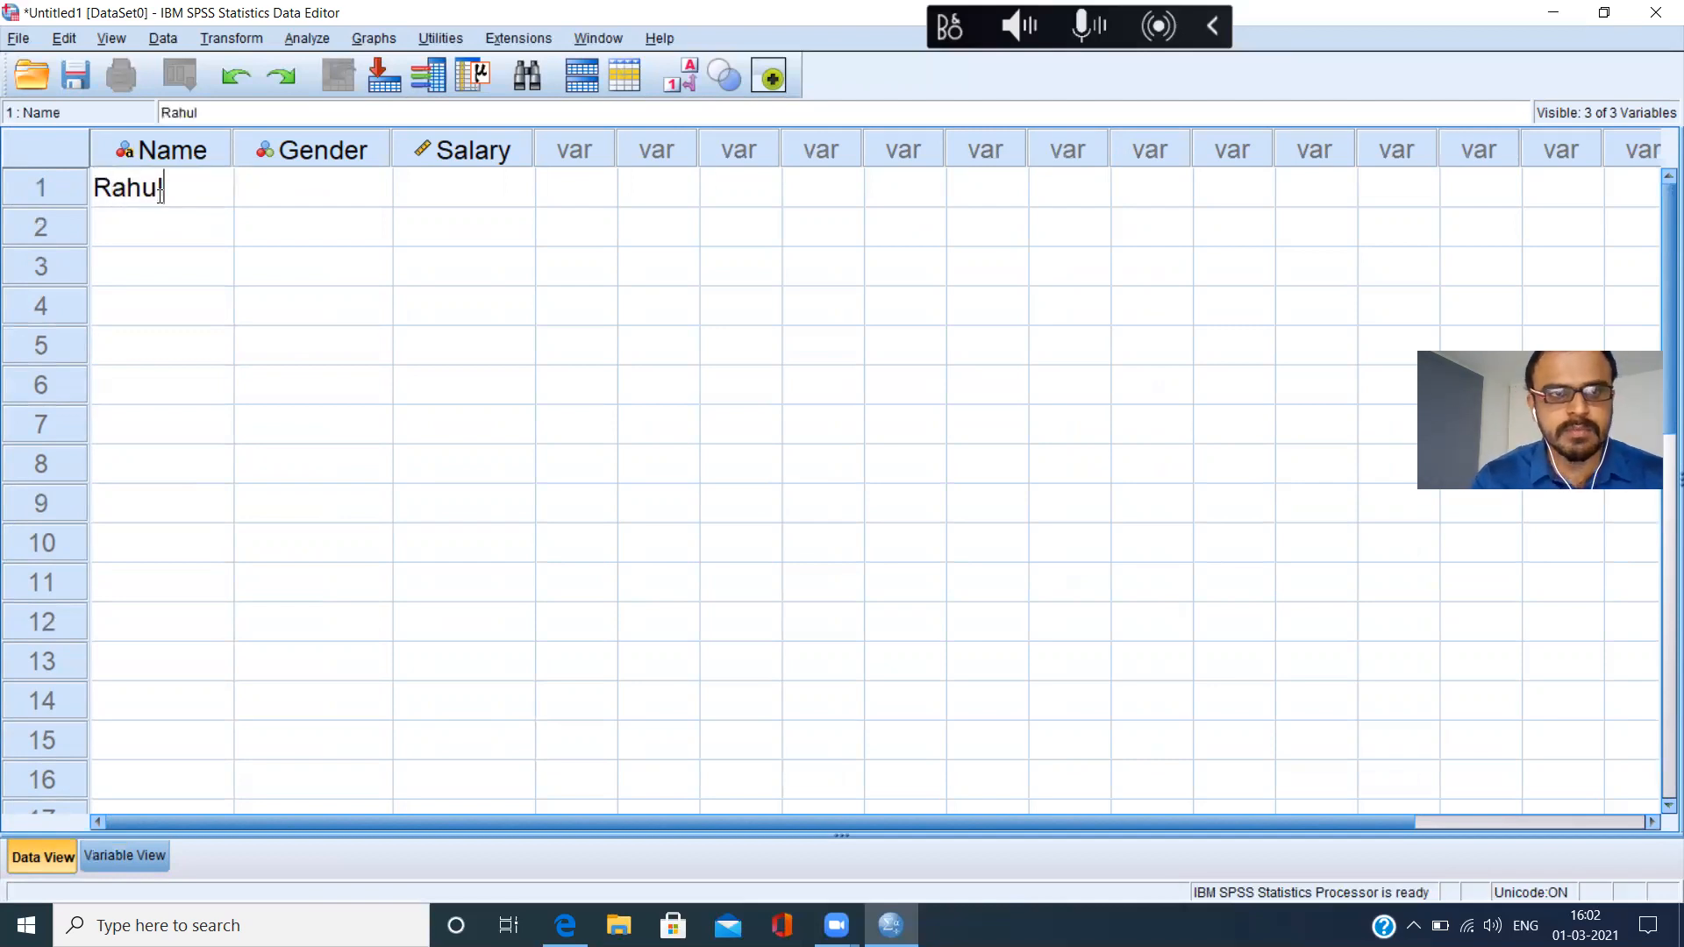
{"action": "left_click", "coordinate": [145, 241]}
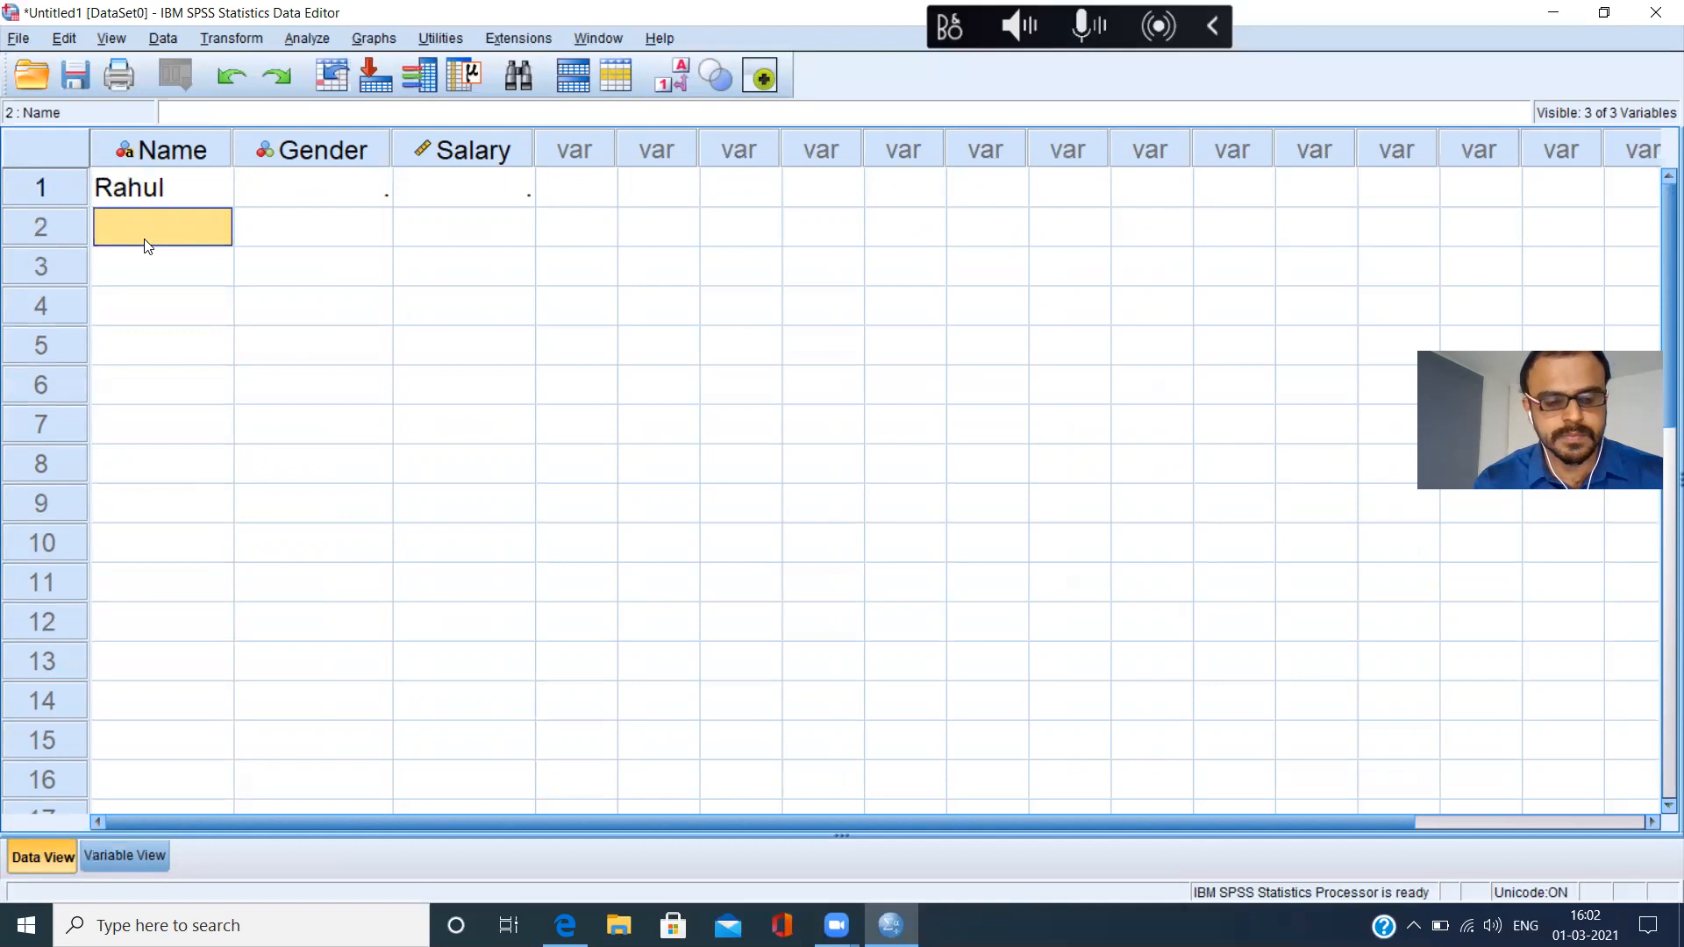
{"action": "type", "text": "Preithy"}
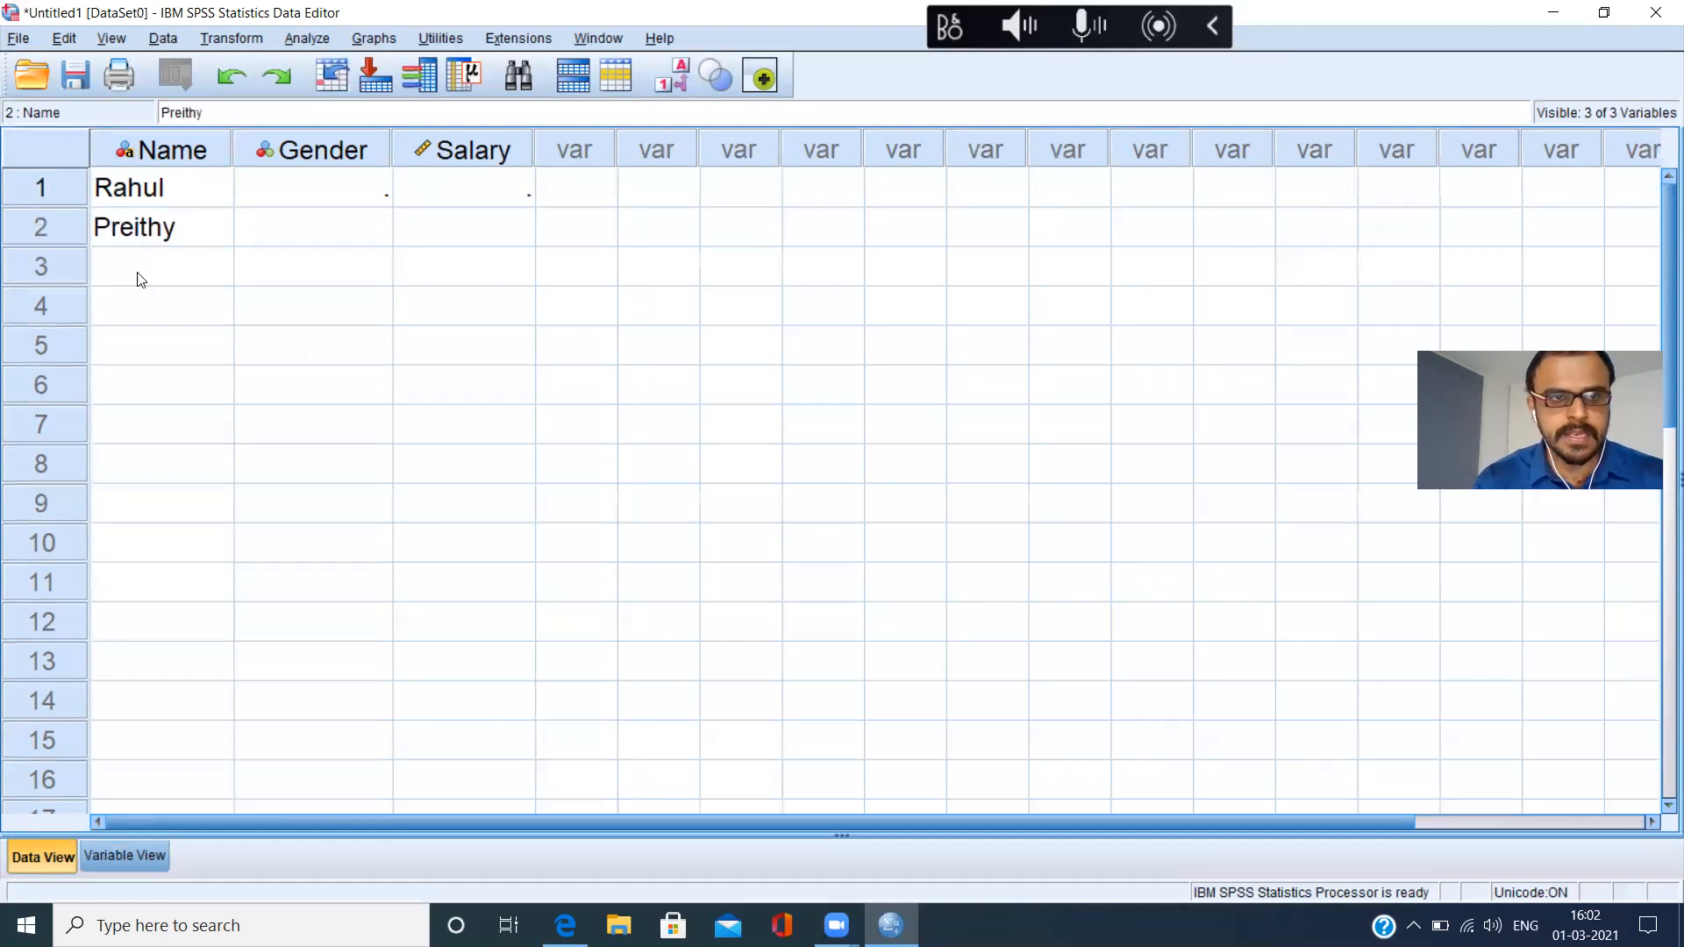
{"action": "left_click", "coordinate": [140, 279]}
{"action": "type", "text": "Kamath"}
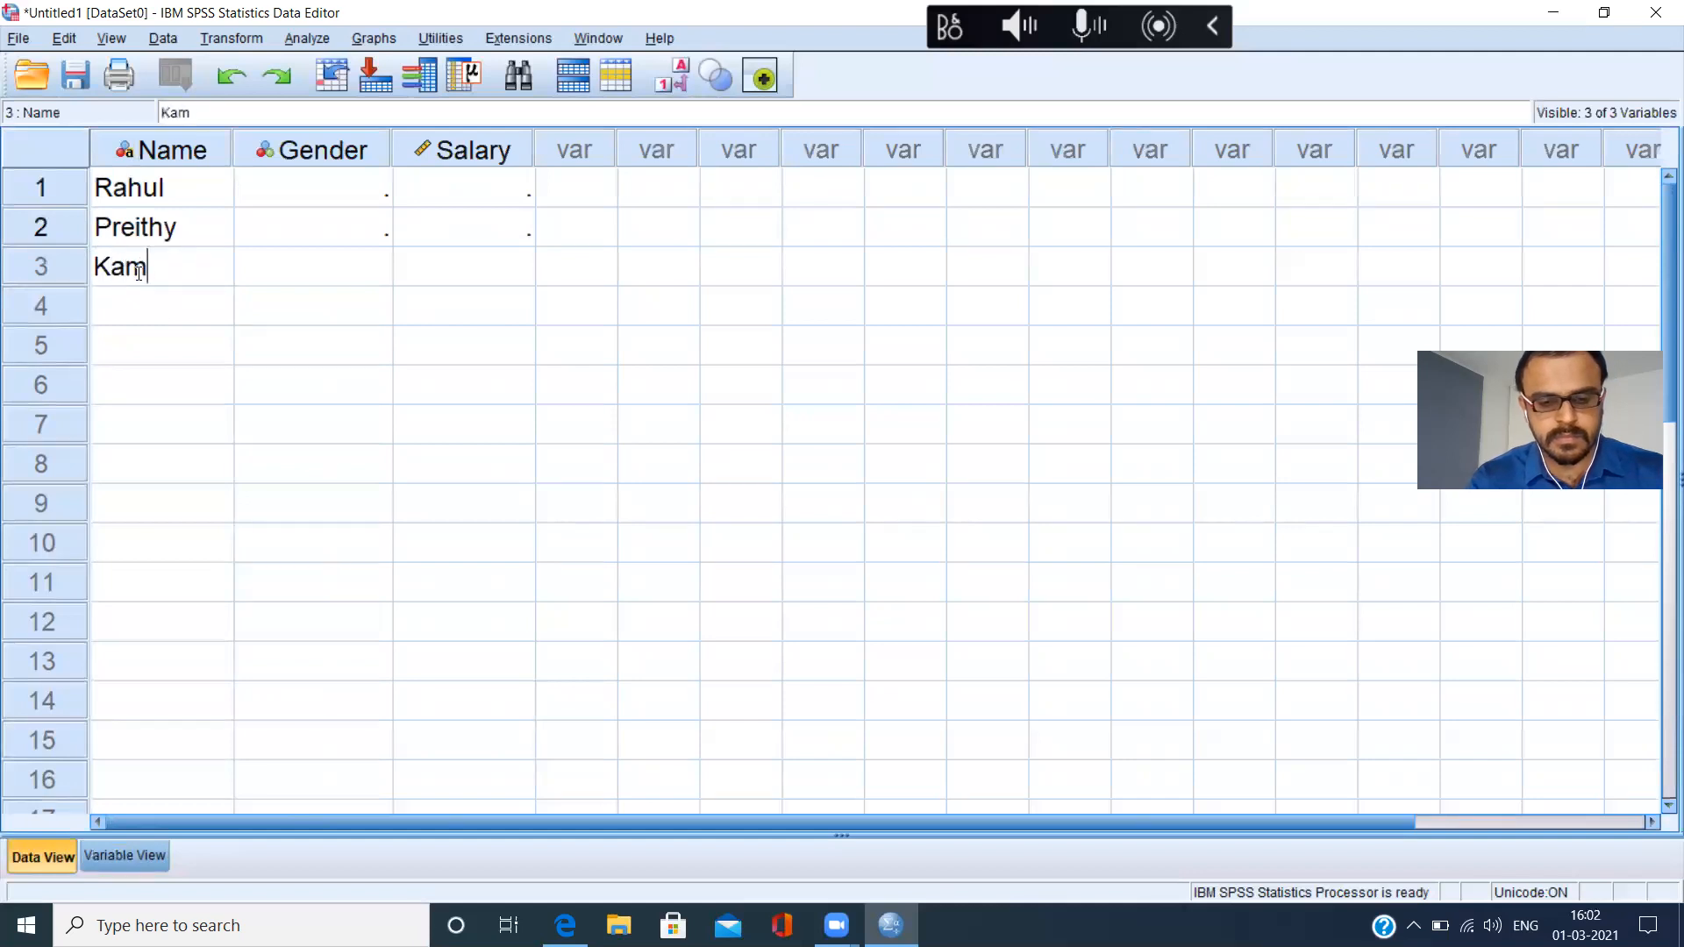
{"action": "left_click", "coordinate": [137, 316]}
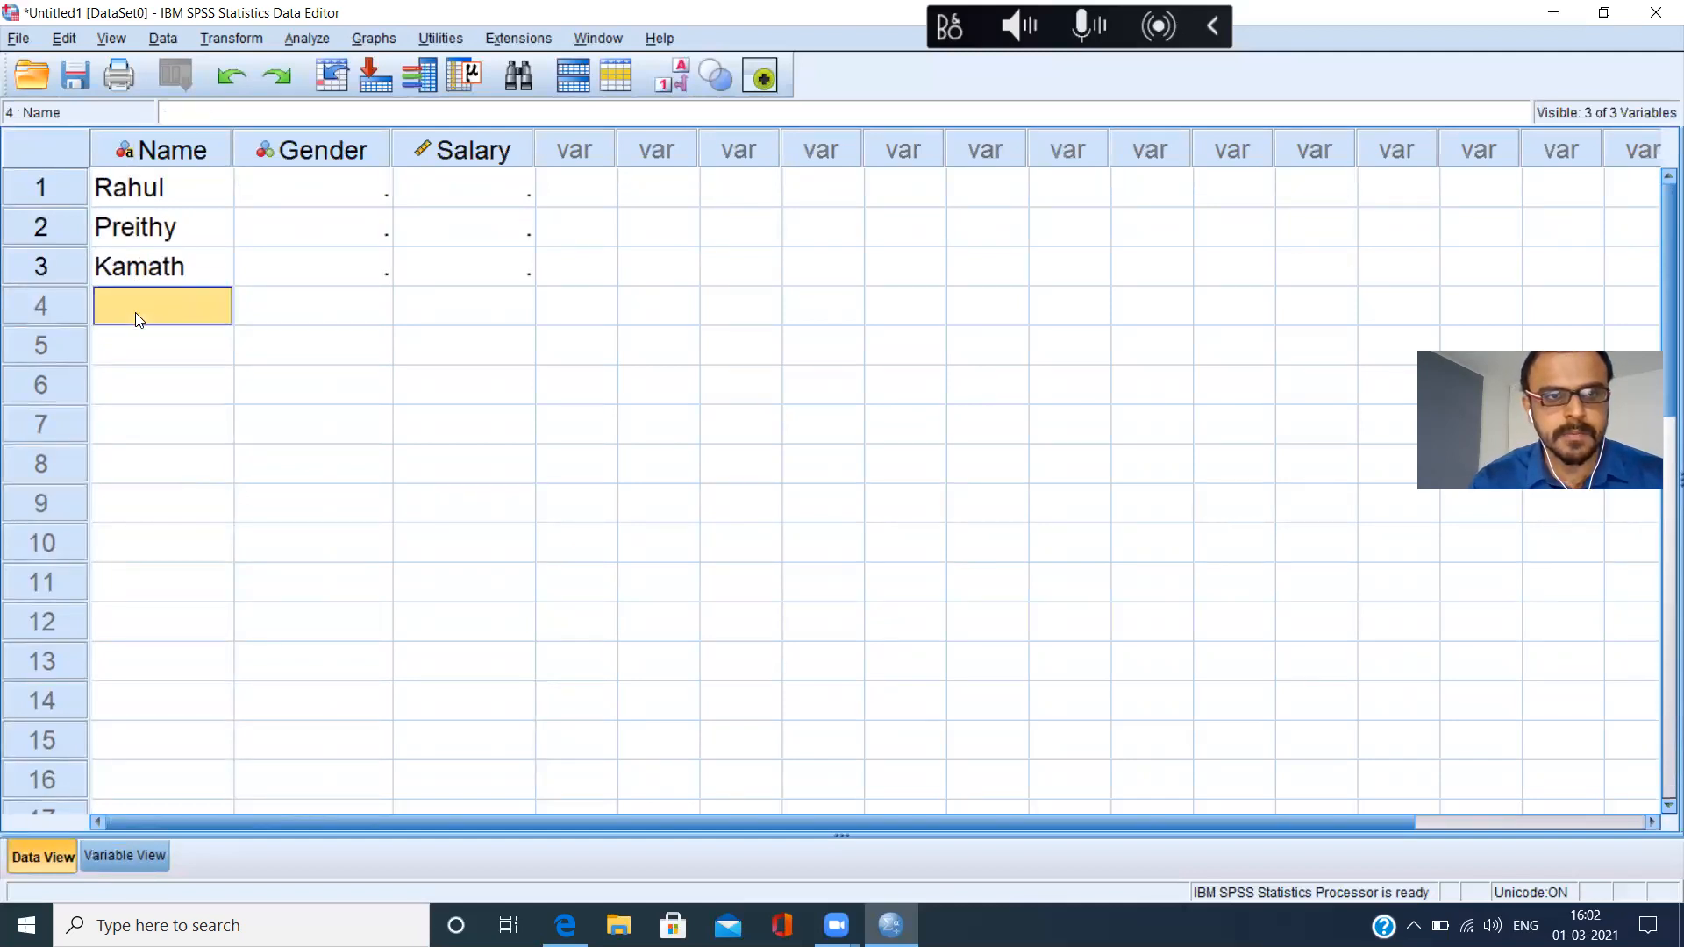
{"action": "type", "text": "Sham"}
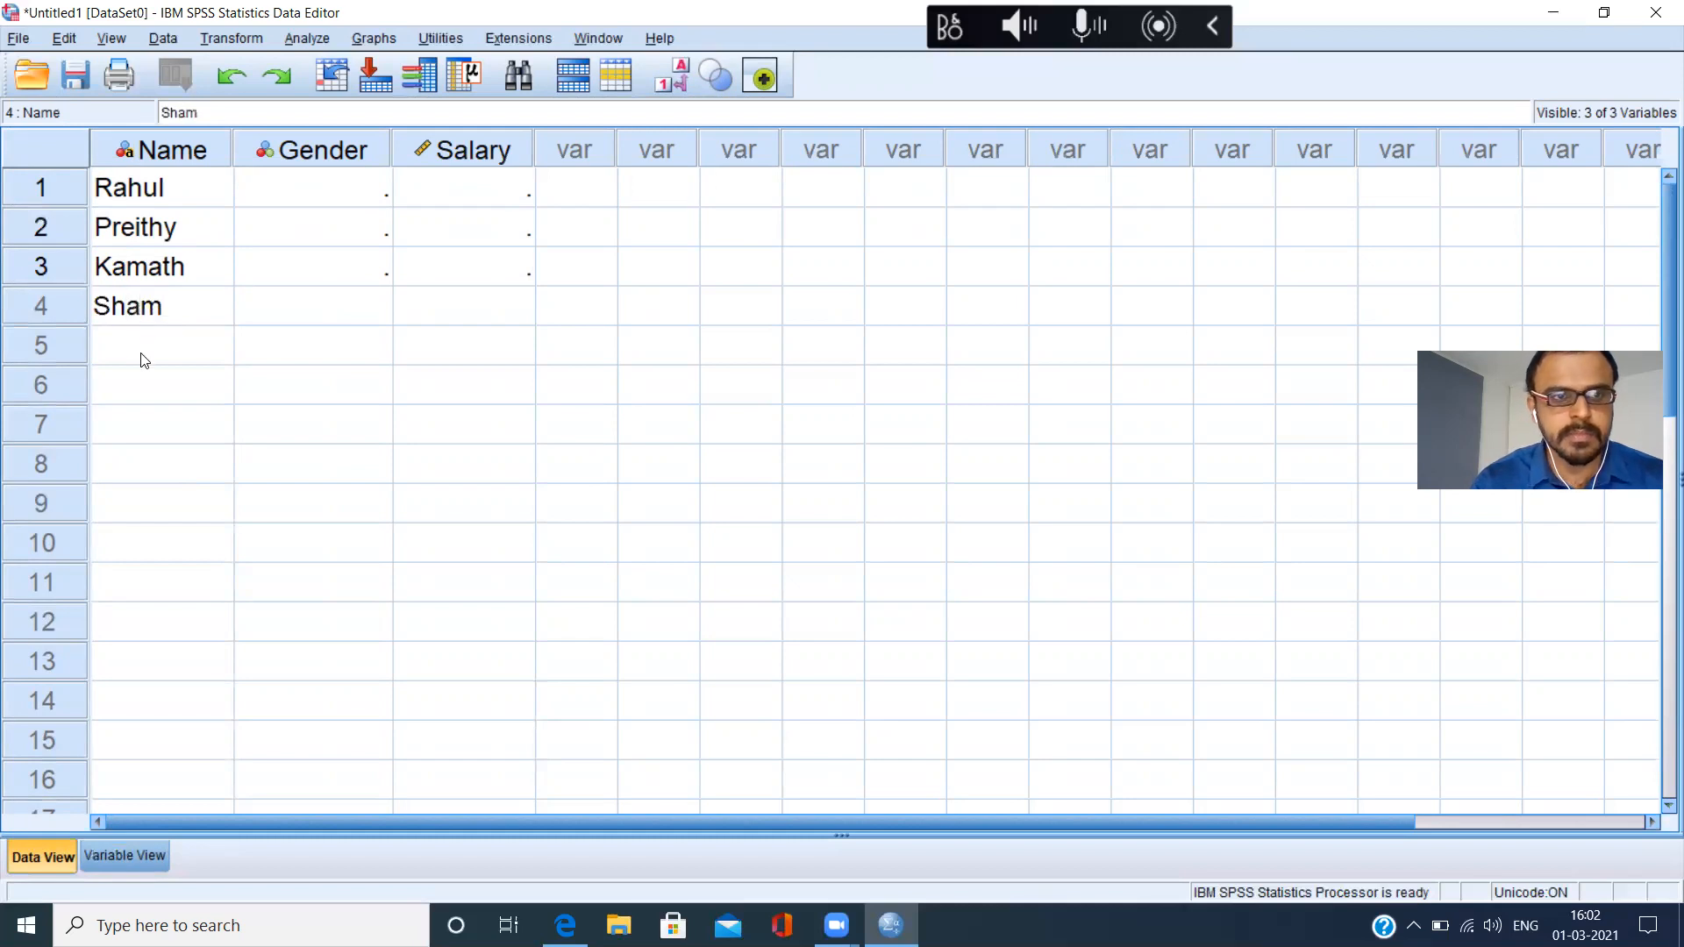
{"action": "left_click", "coordinate": [145, 360]}
{"action": "type", "text": "Ravi"}
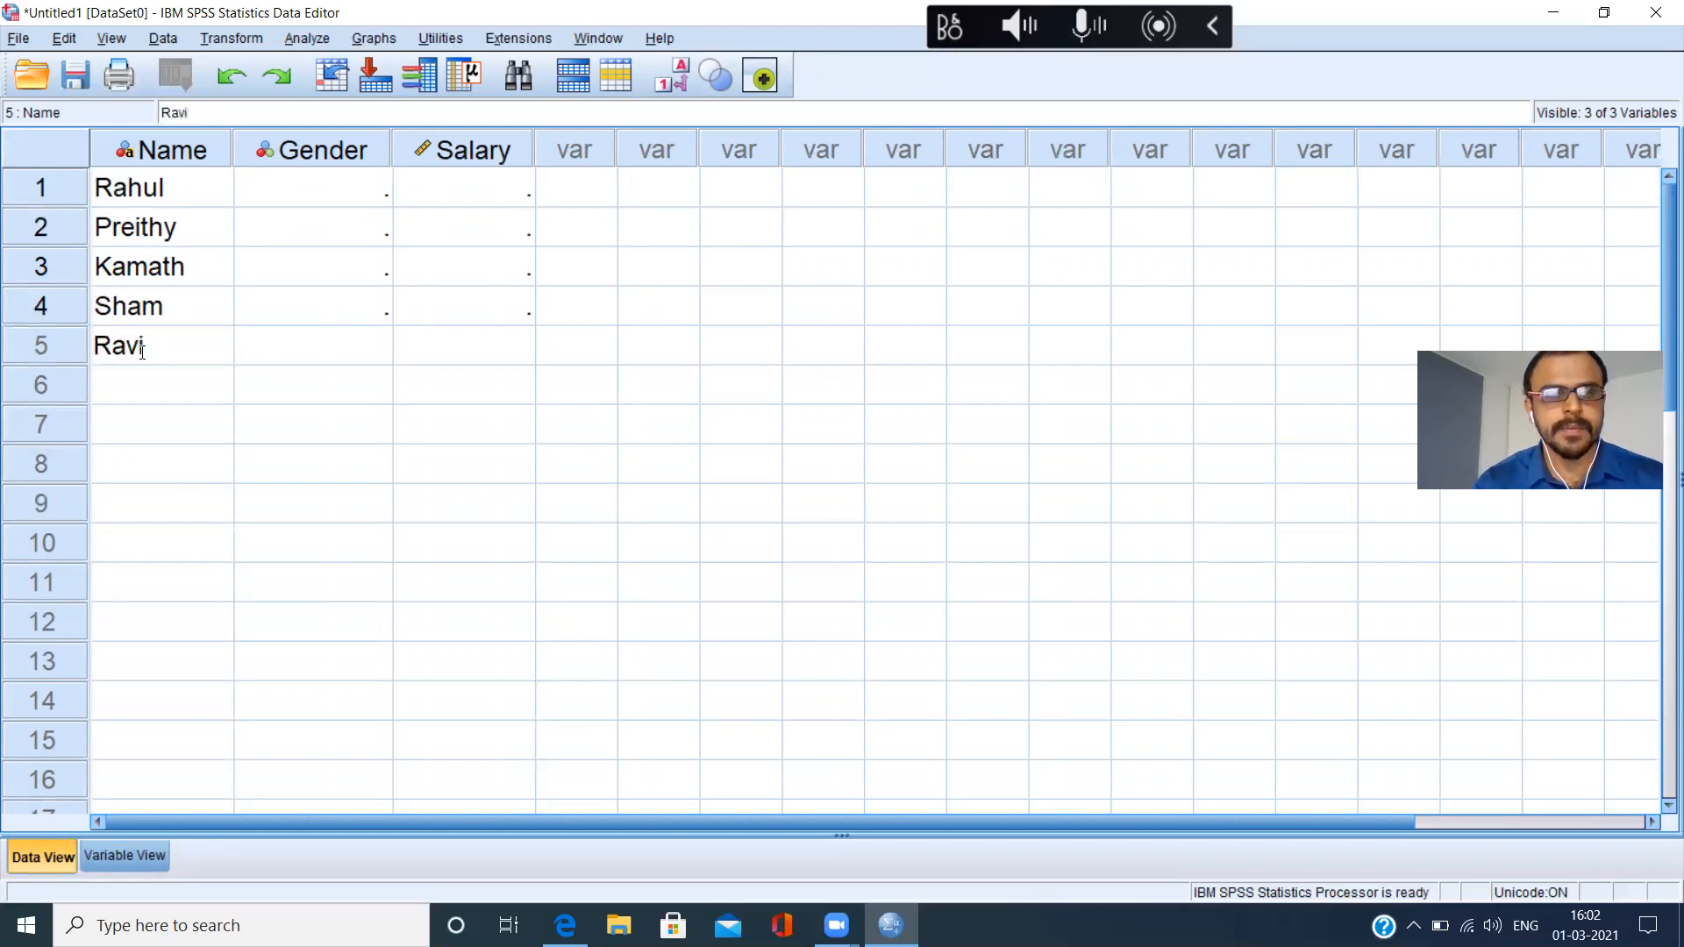
Enter the gender codes 1, 2, 1, 1 and 1 in rows 1 to 5 of the Gender variable.
{"action": "left_click", "coordinate": [366, 195]}
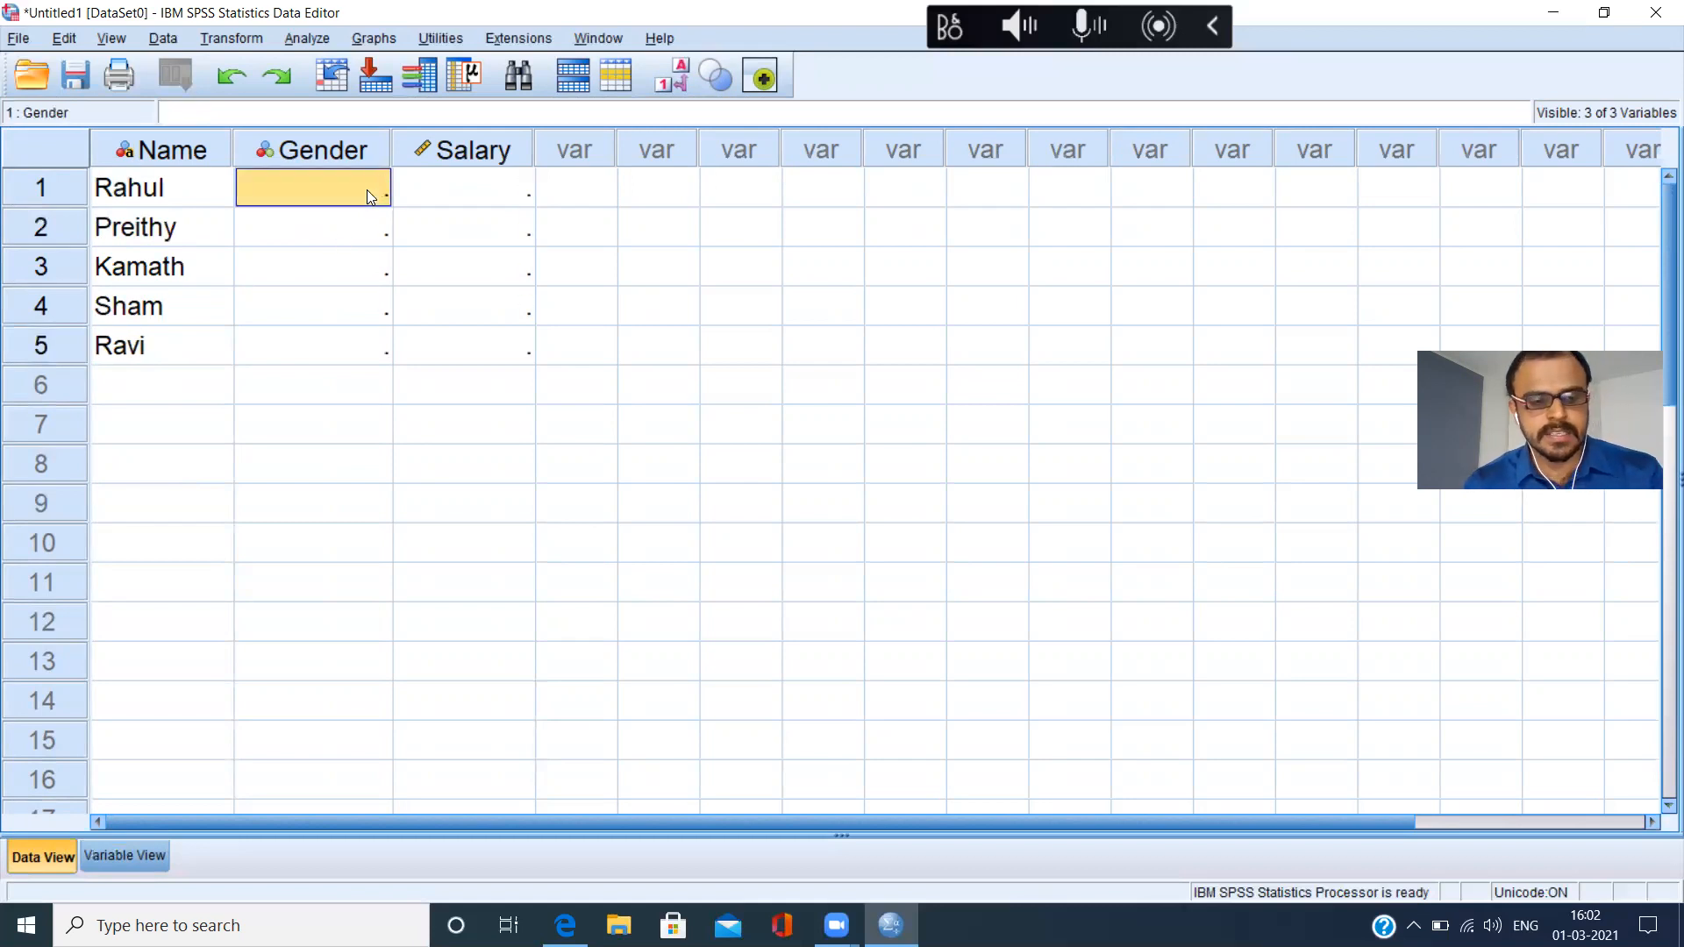
{"action": "type", "text": "1"}
{"action": "left_click", "coordinate": [367, 225]}
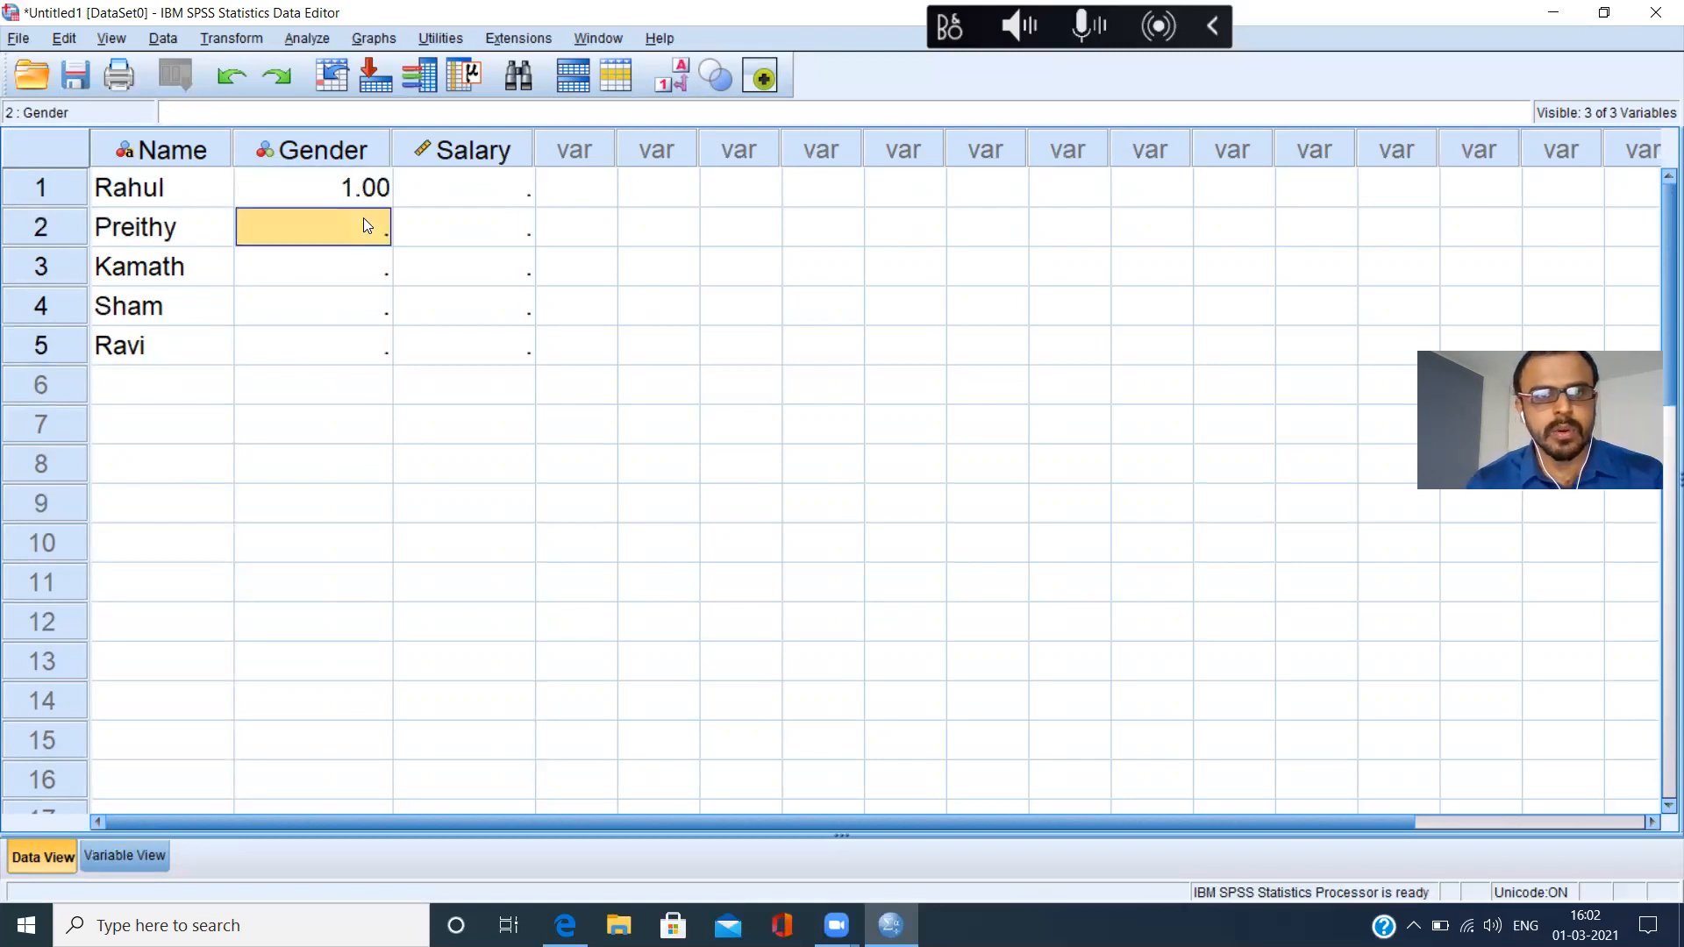
{"action": "type", "text": "2"}
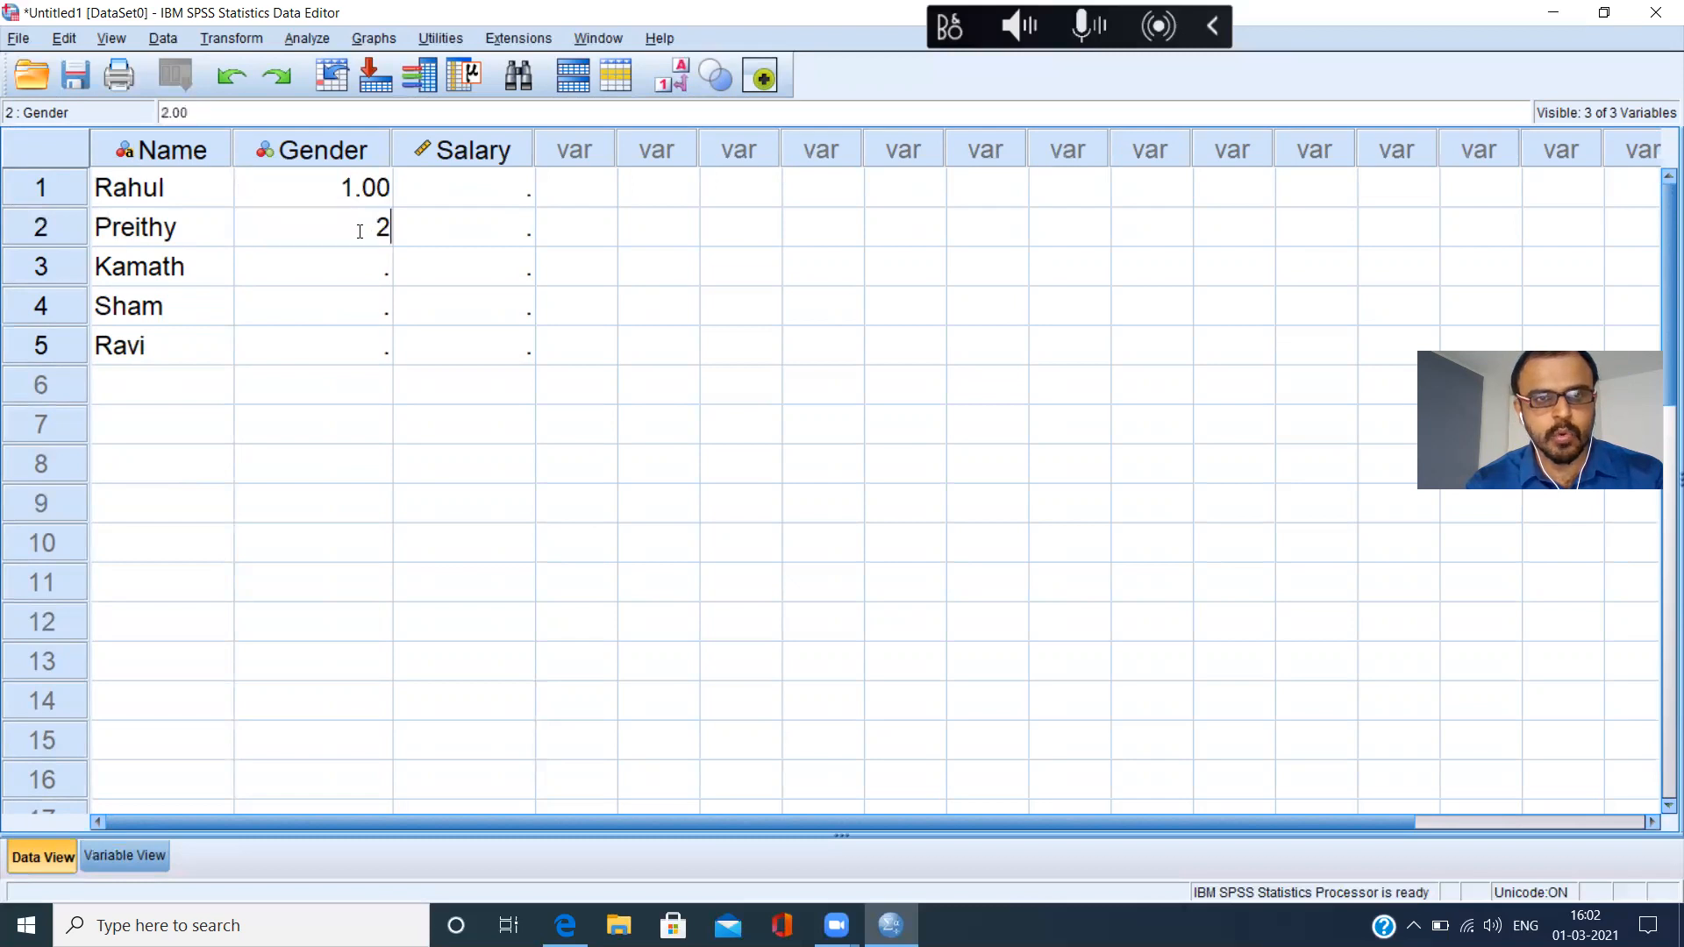
{"action": "left_click", "coordinate": [351, 280]}
{"action": "type", "text": "1"}
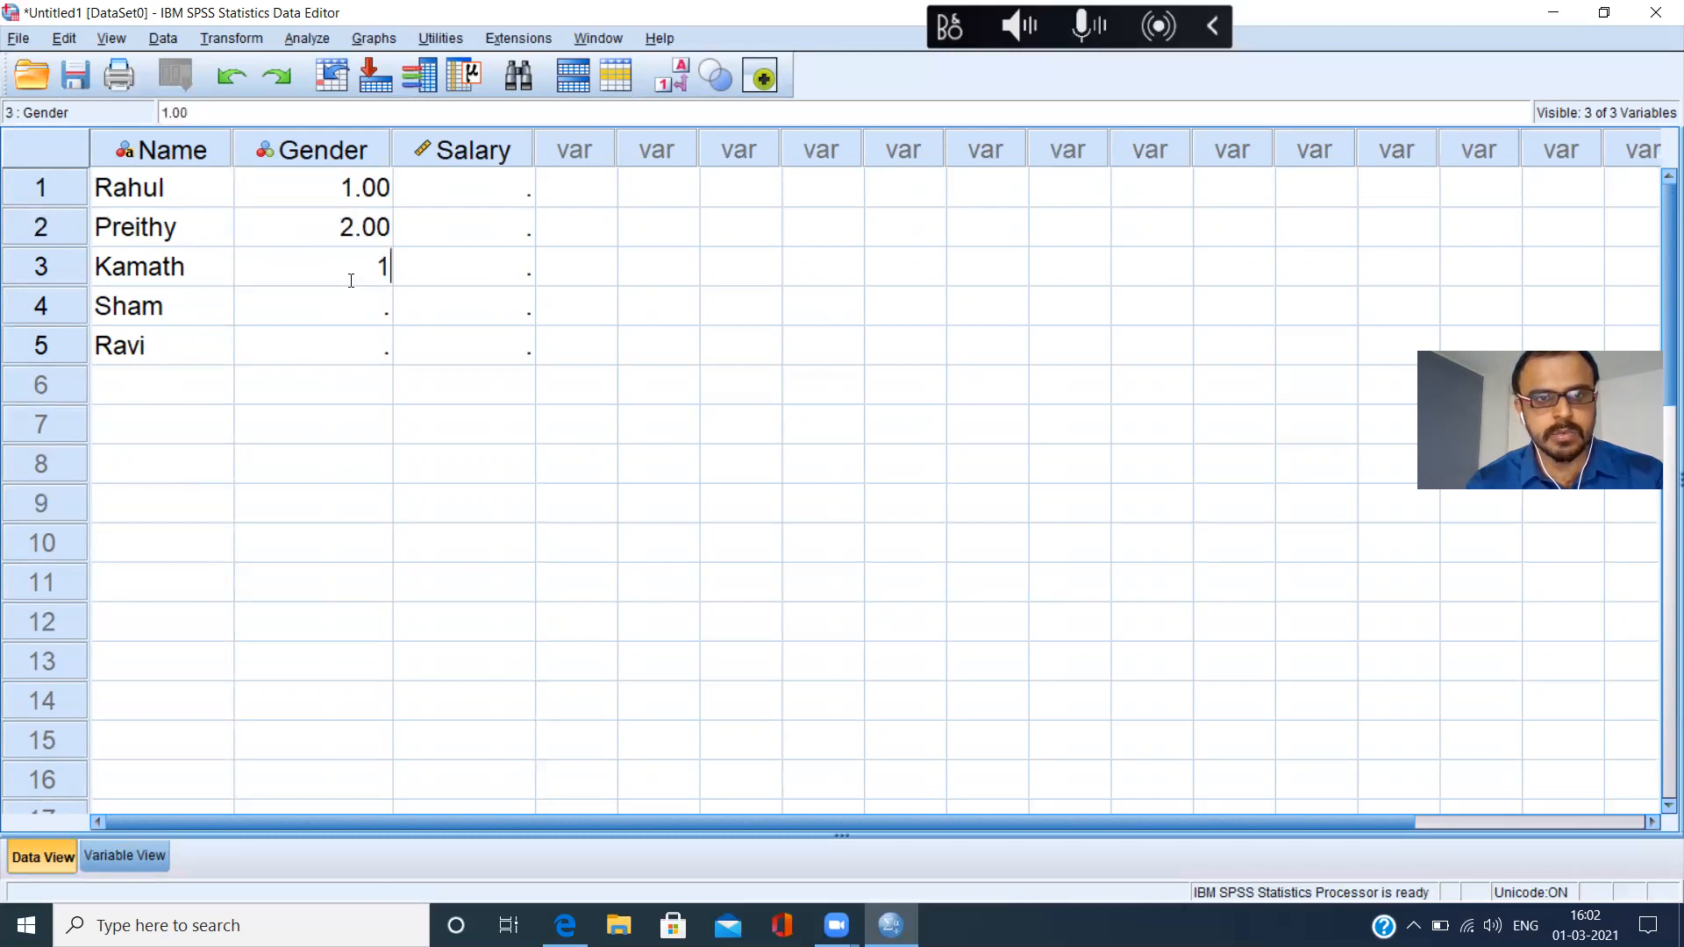
{"action": "left_click", "coordinate": [350, 310]}
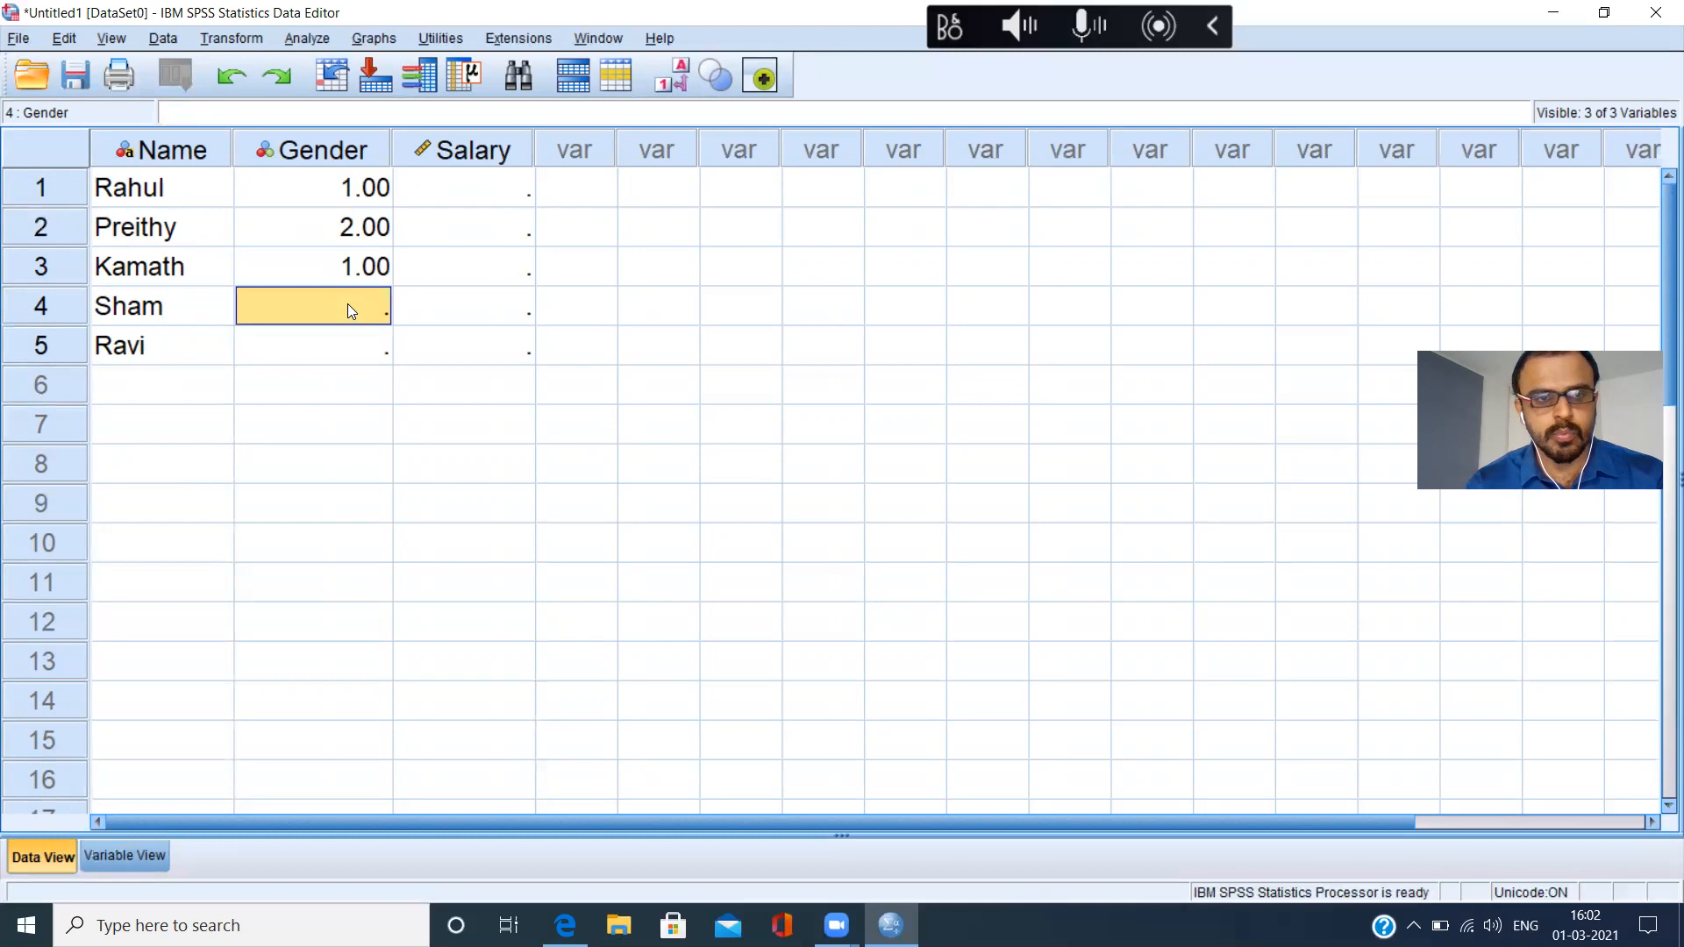
{"action": "type", "text": "1"}
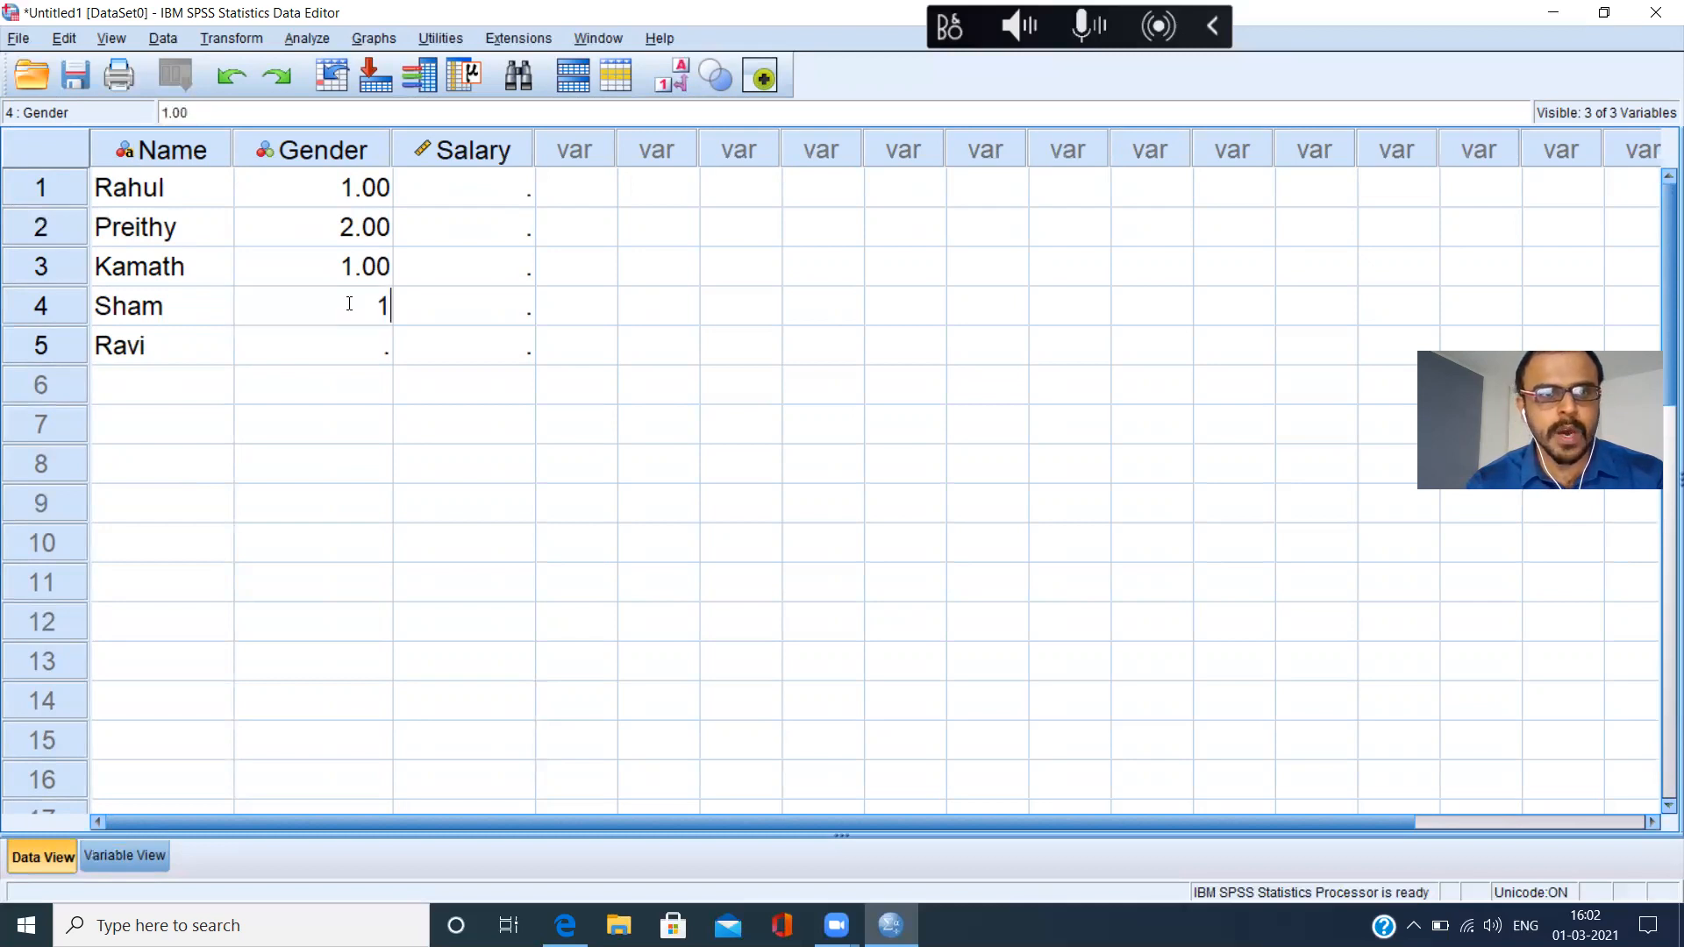
{"action": "left_click", "coordinate": [345, 366]}
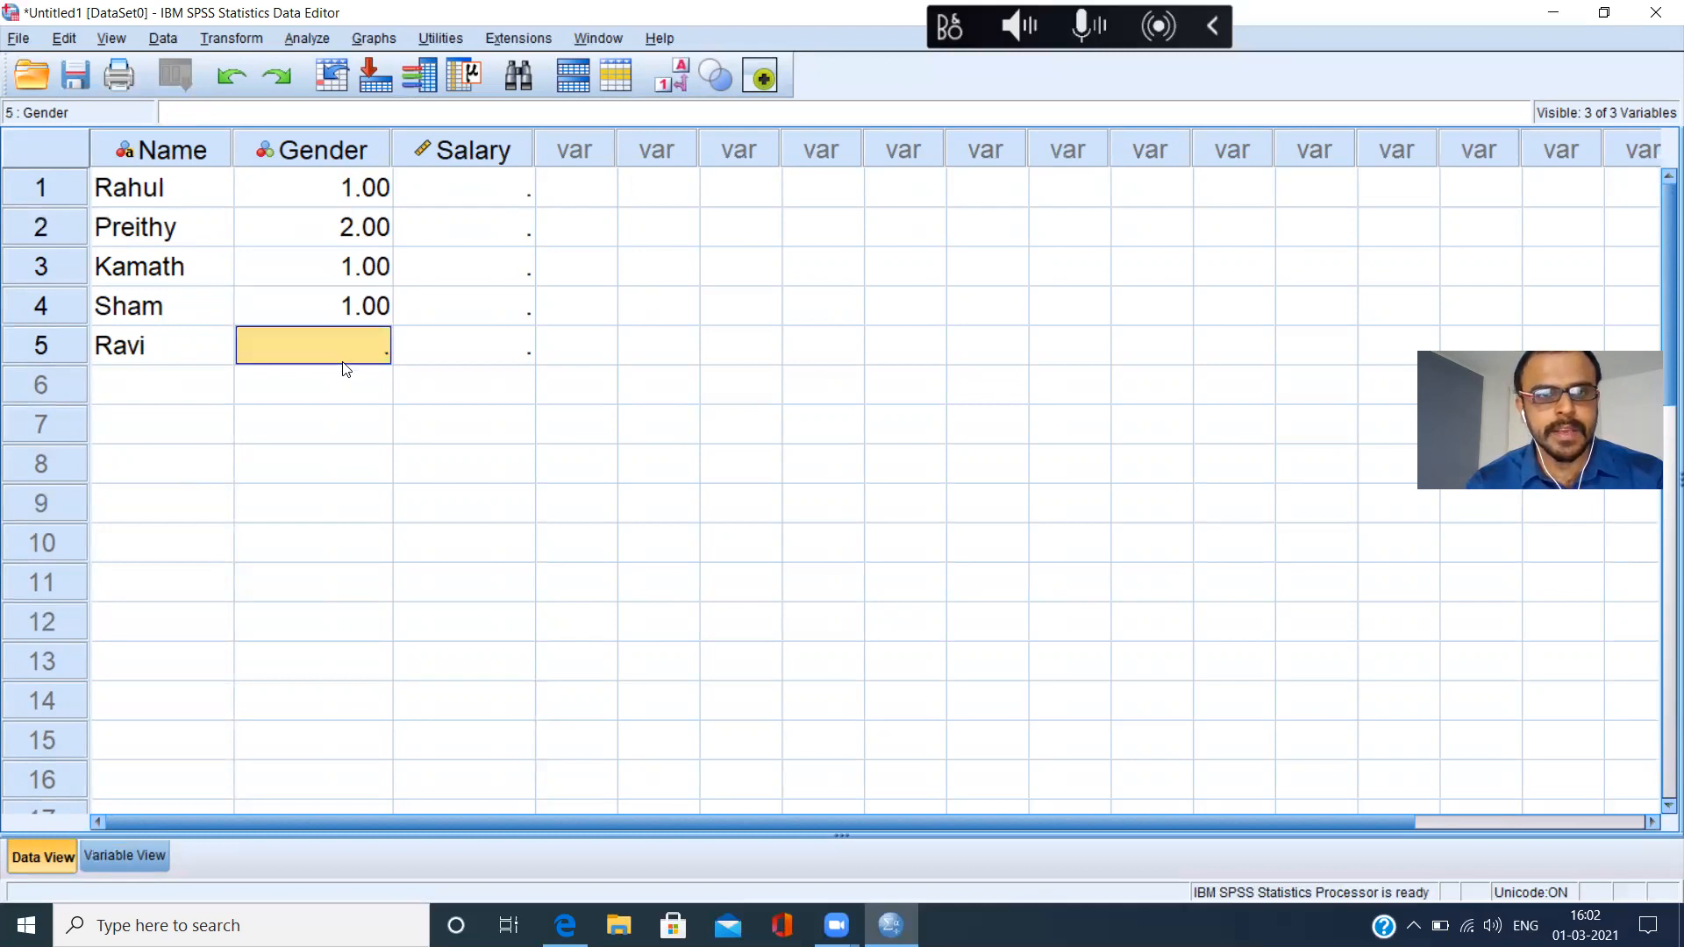
{"action": "type", "text": "1"}
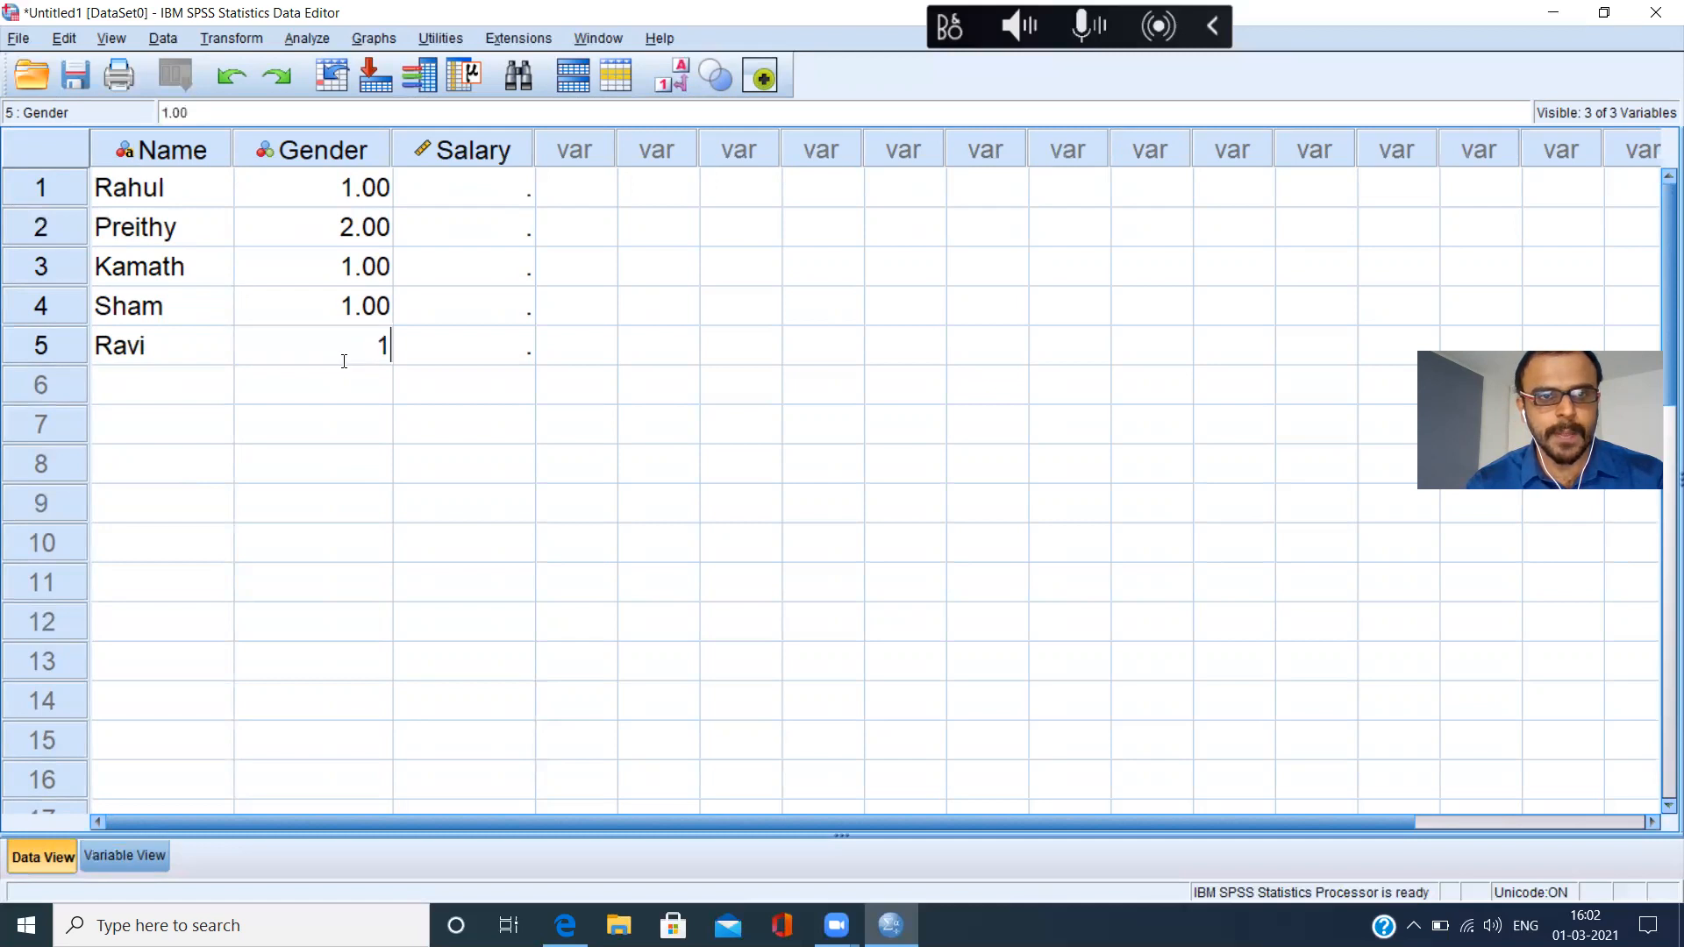
{"action": "left_click", "coordinate": [320, 384]}
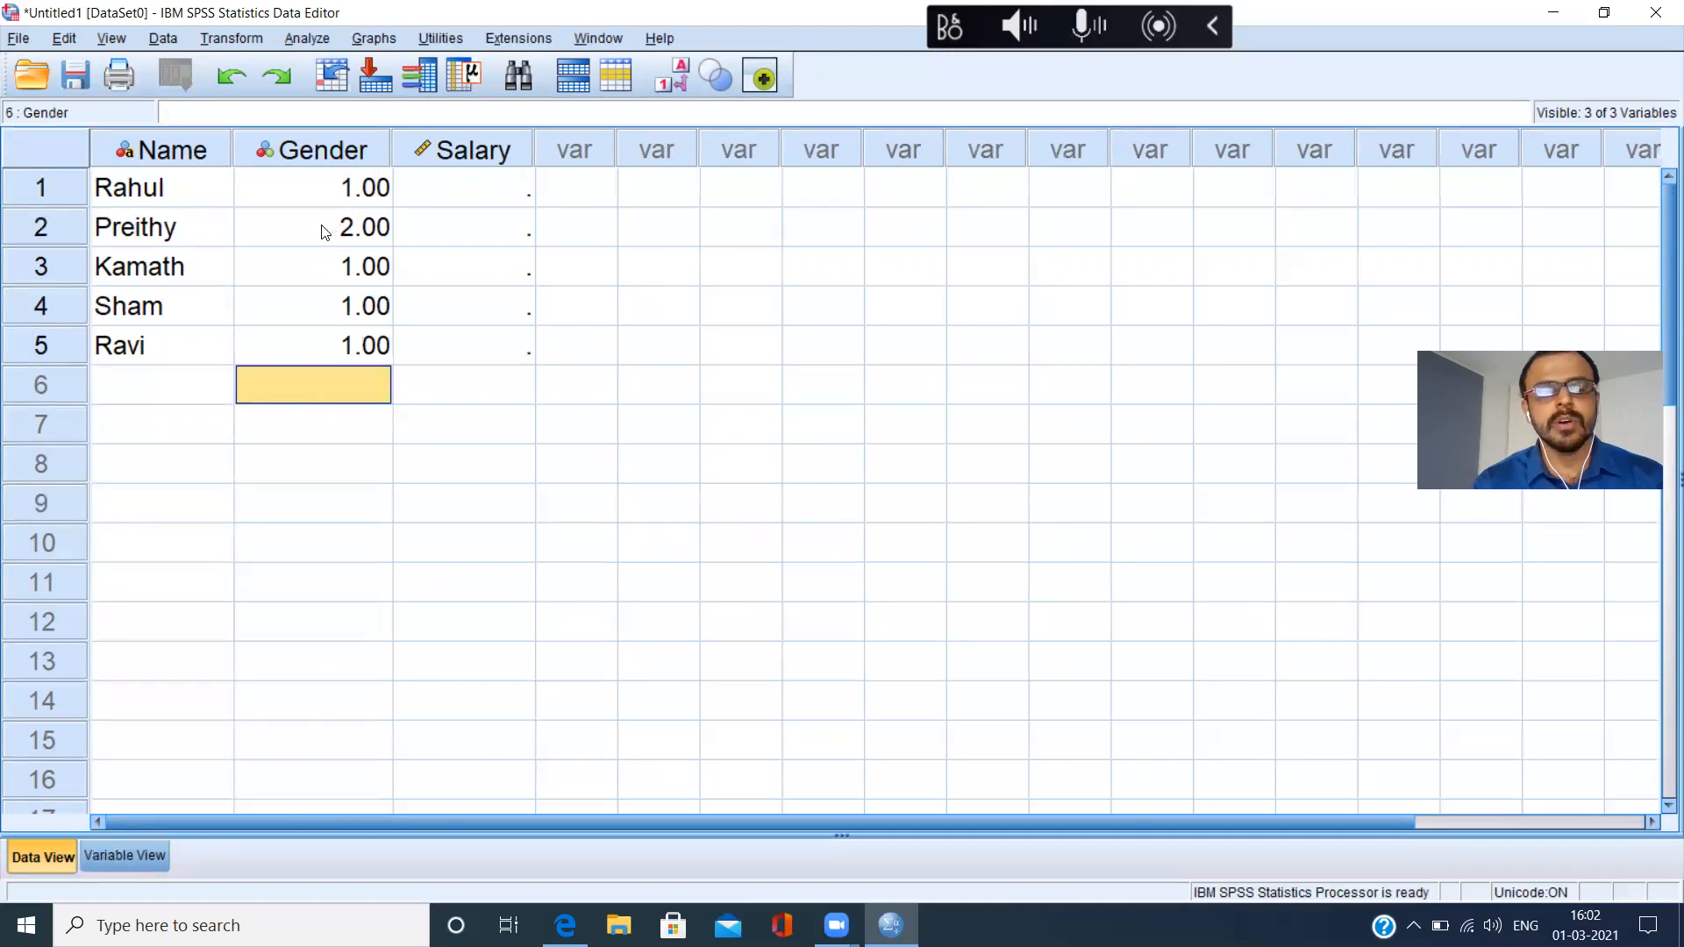
Add a sixth respondent by entering the first name in row 6 of Name and the code 2 in Gender.
{"action": "left_click", "coordinate": [158, 238]}
{"action": "left_click", "coordinate": [132, 391]}
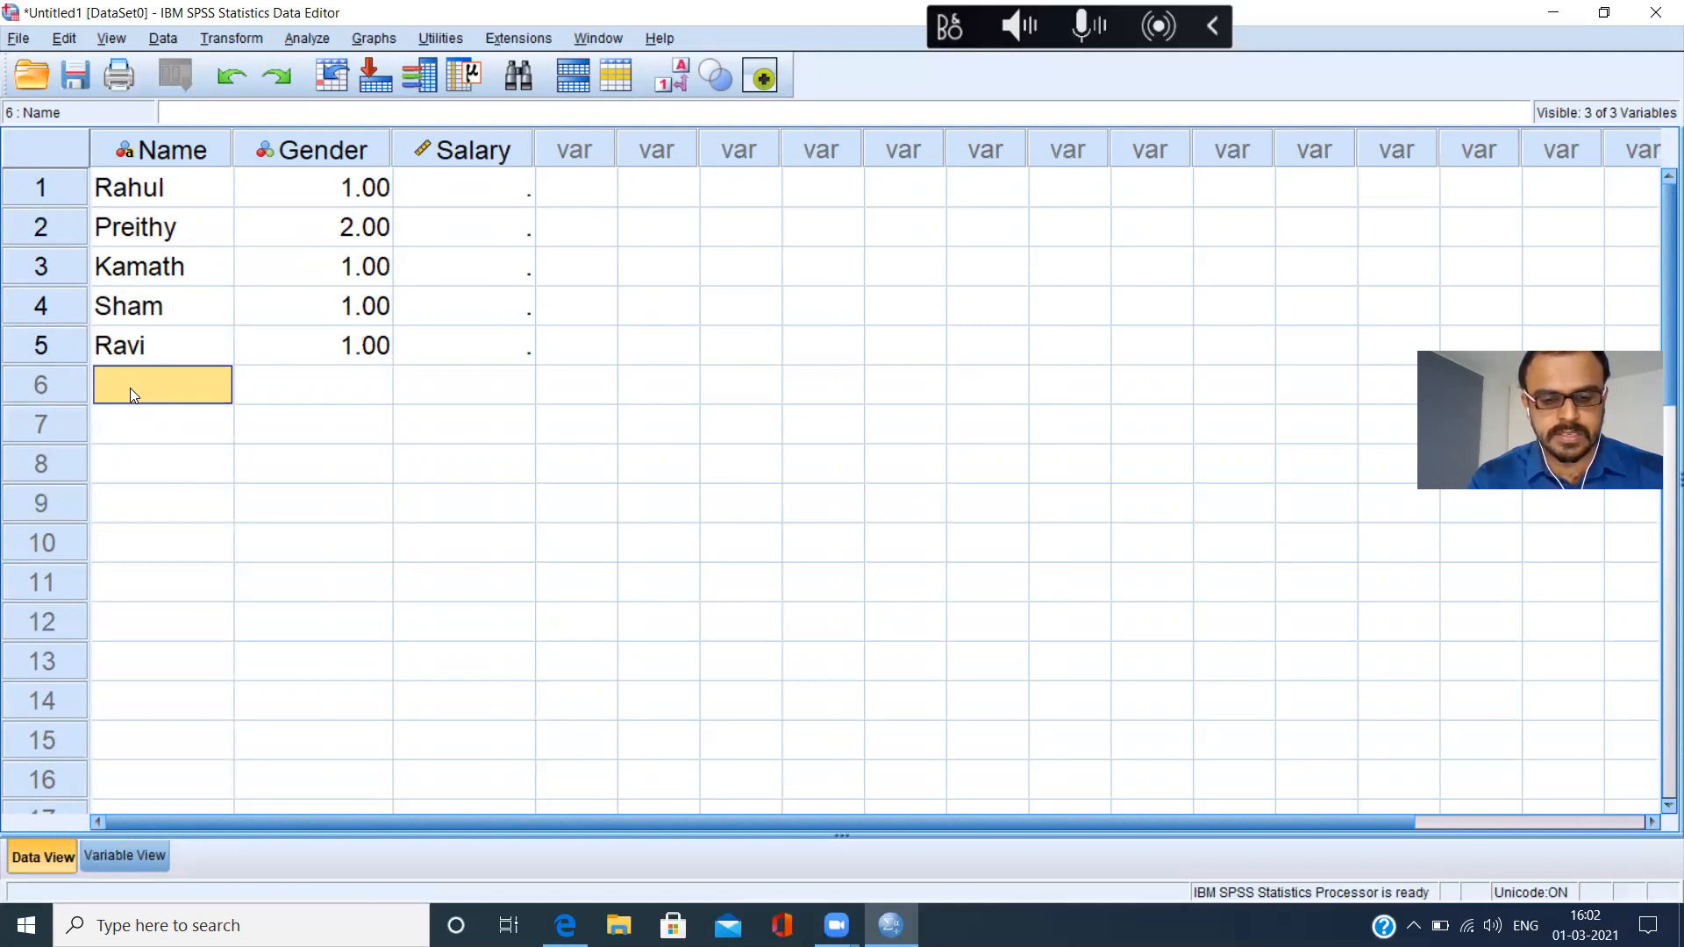
{"action": "type", "text": "Bhagya"}
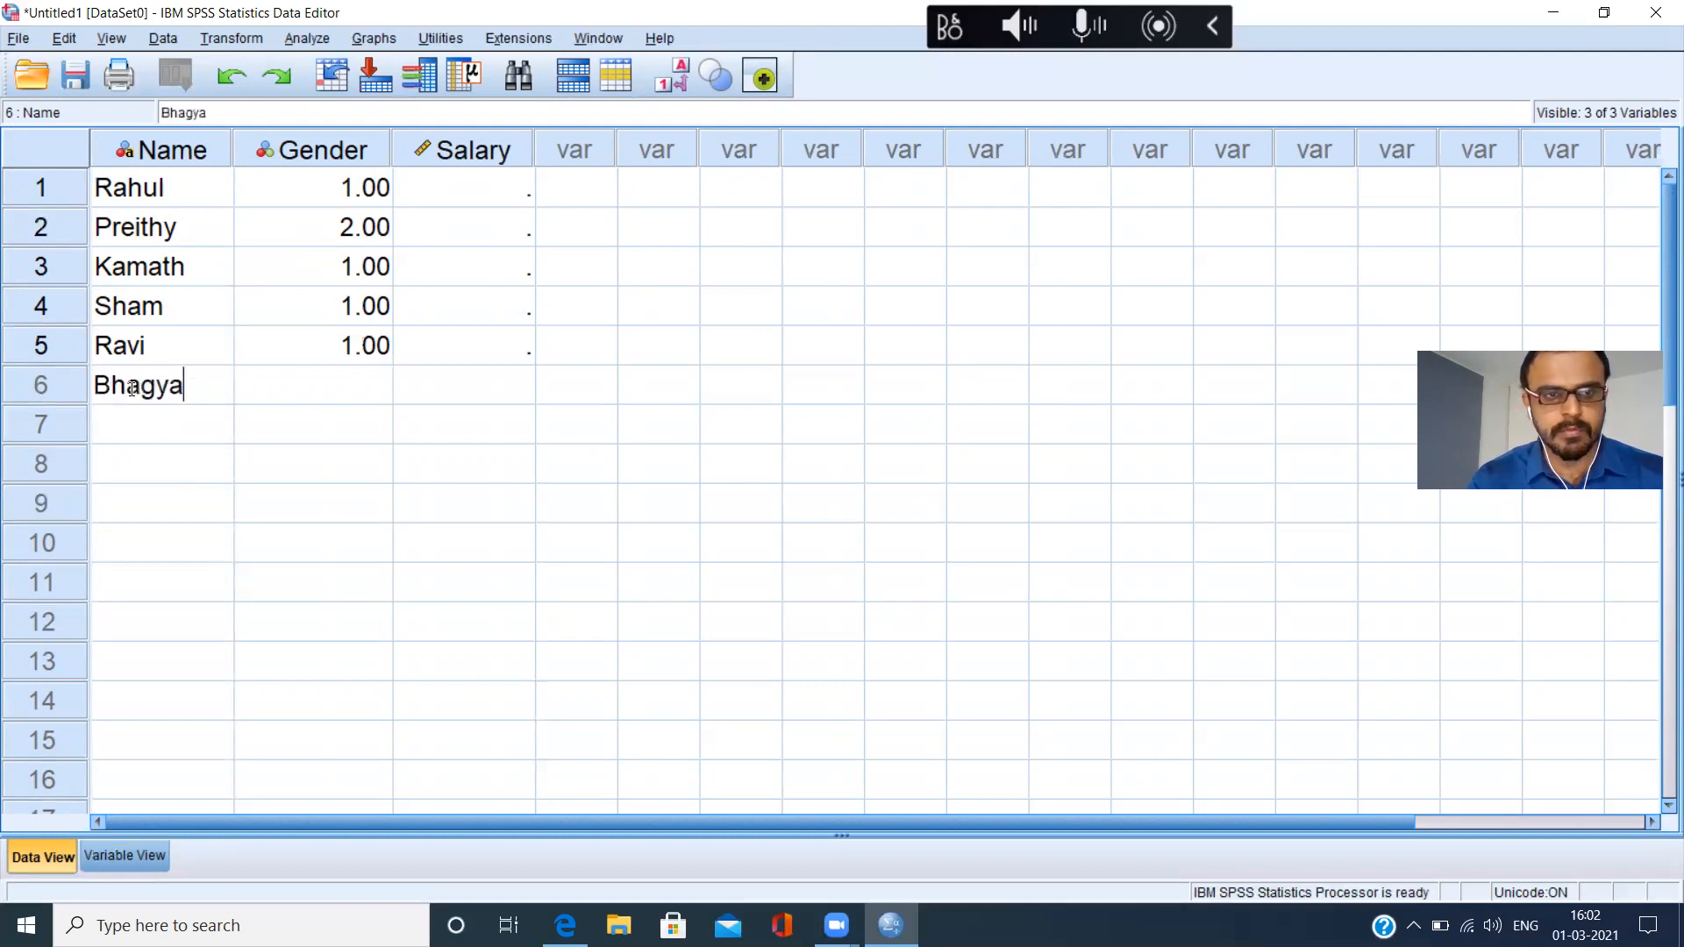
{"action": "left_click", "coordinate": [342, 398]}
{"action": "type", "text": "2"}
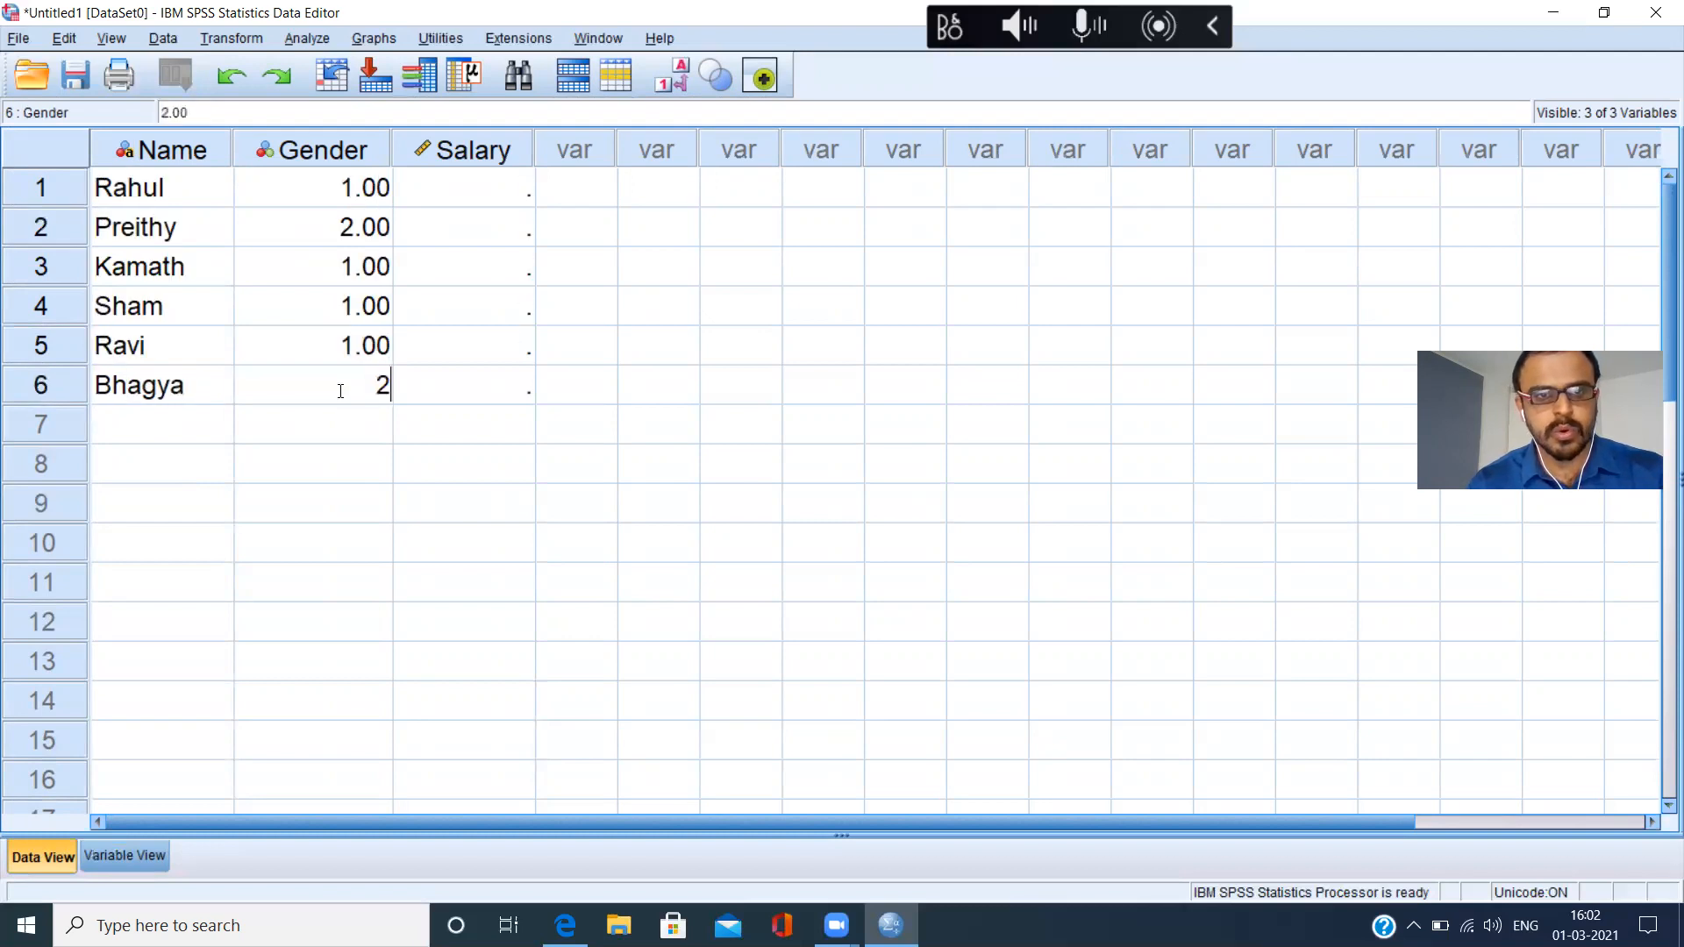
{"action": "left_click", "coordinate": [339, 419]}
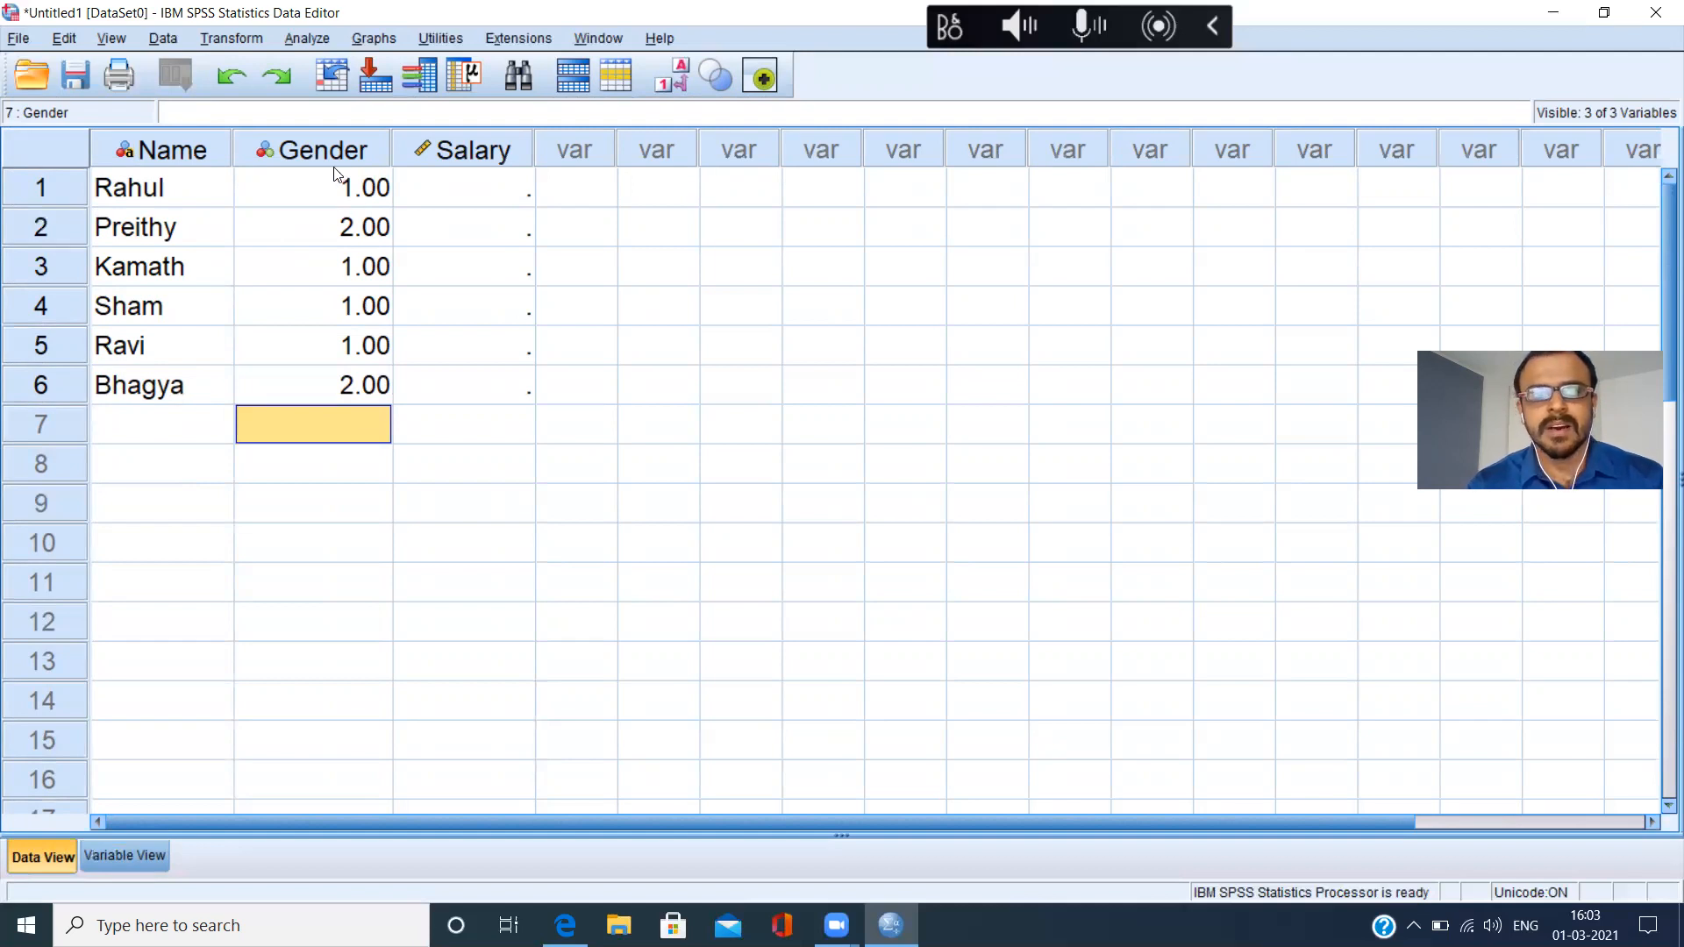
Show the value labels in place of the Gender codes, and switch back to the numeric codes.
{"action": "left_click", "coordinate": [338, 198]}
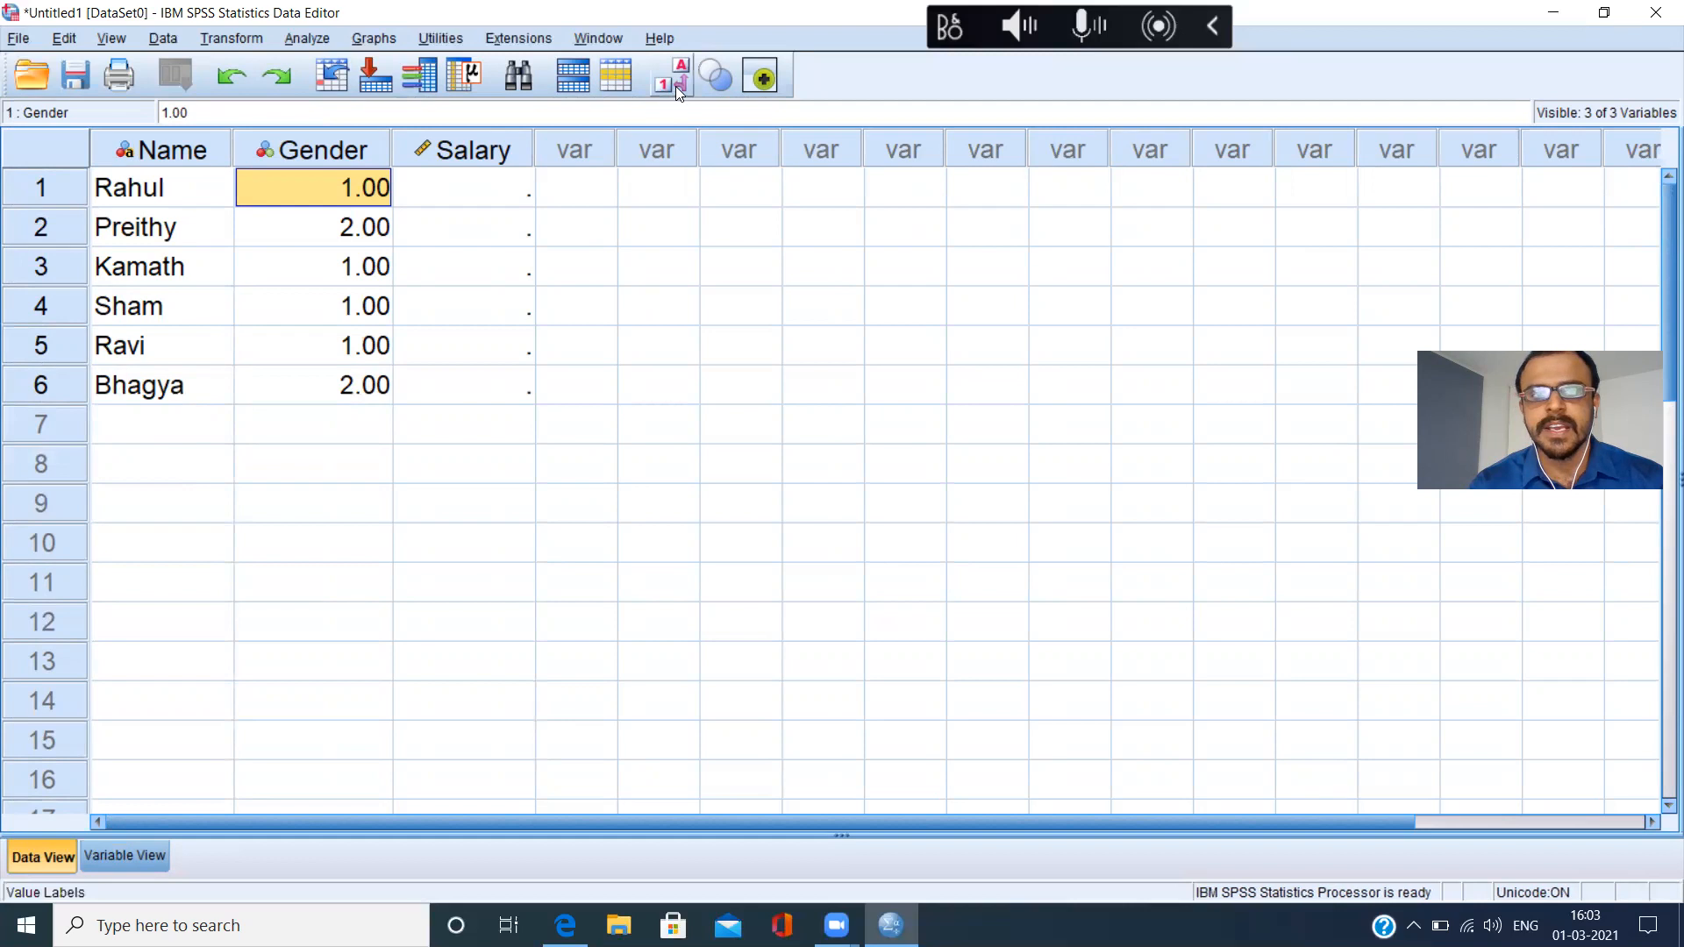
{"action": "left_click", "coordinate": [675, 86]}
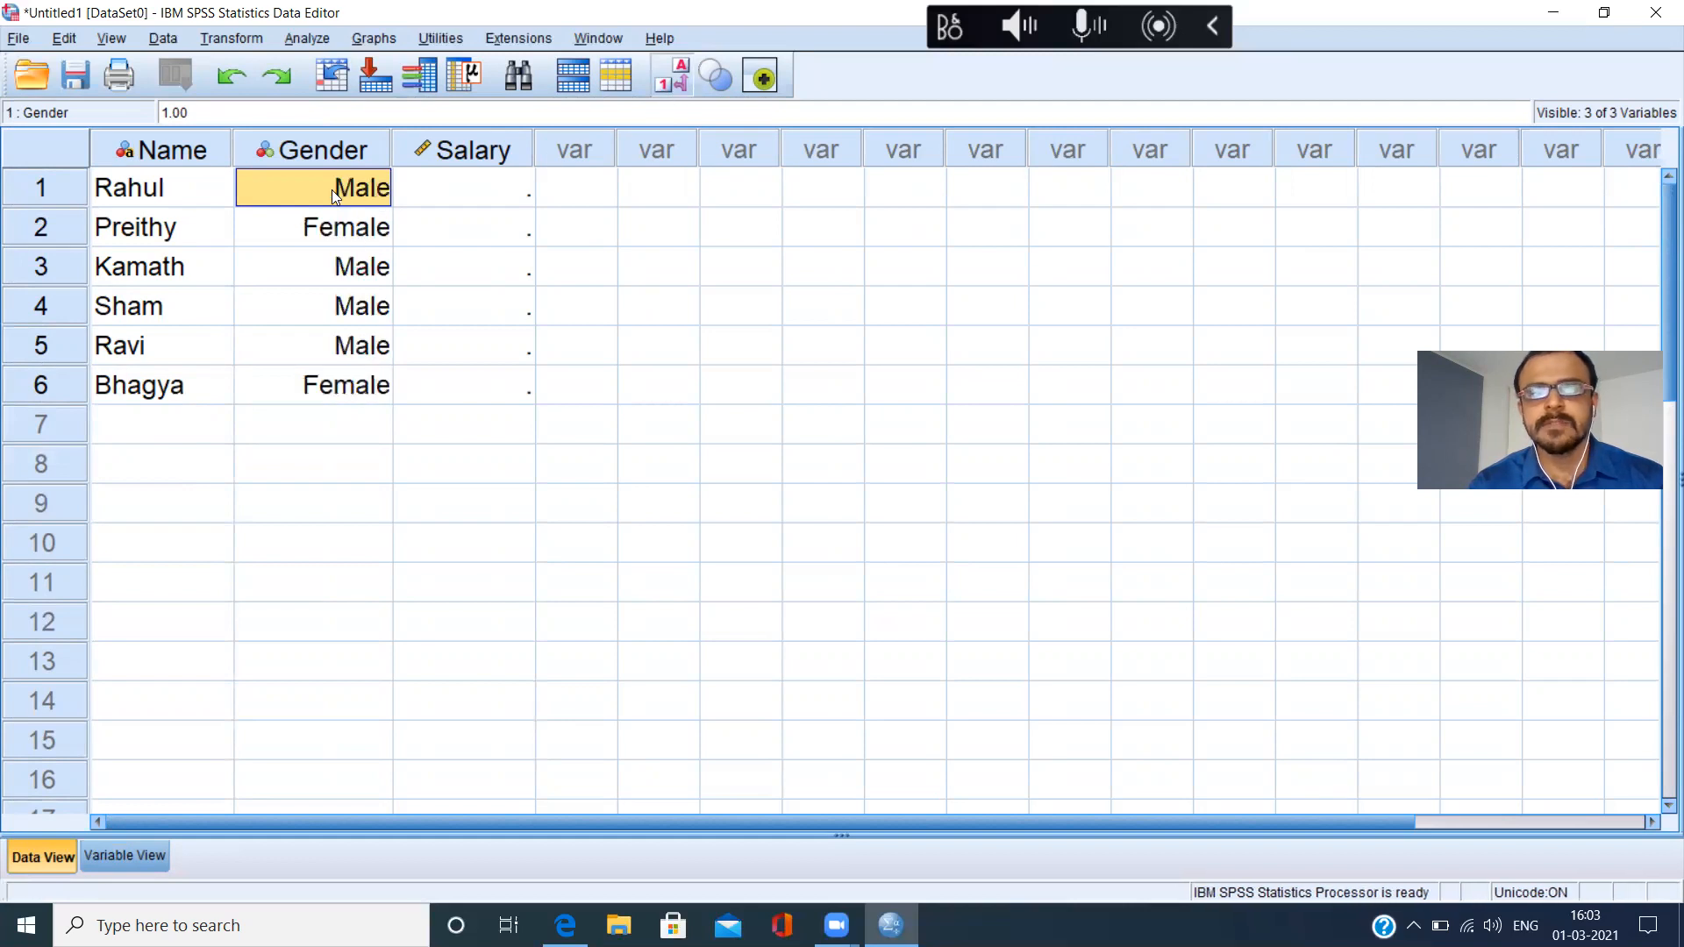
{"action": "left_click", "coordinate": [678, 82]}
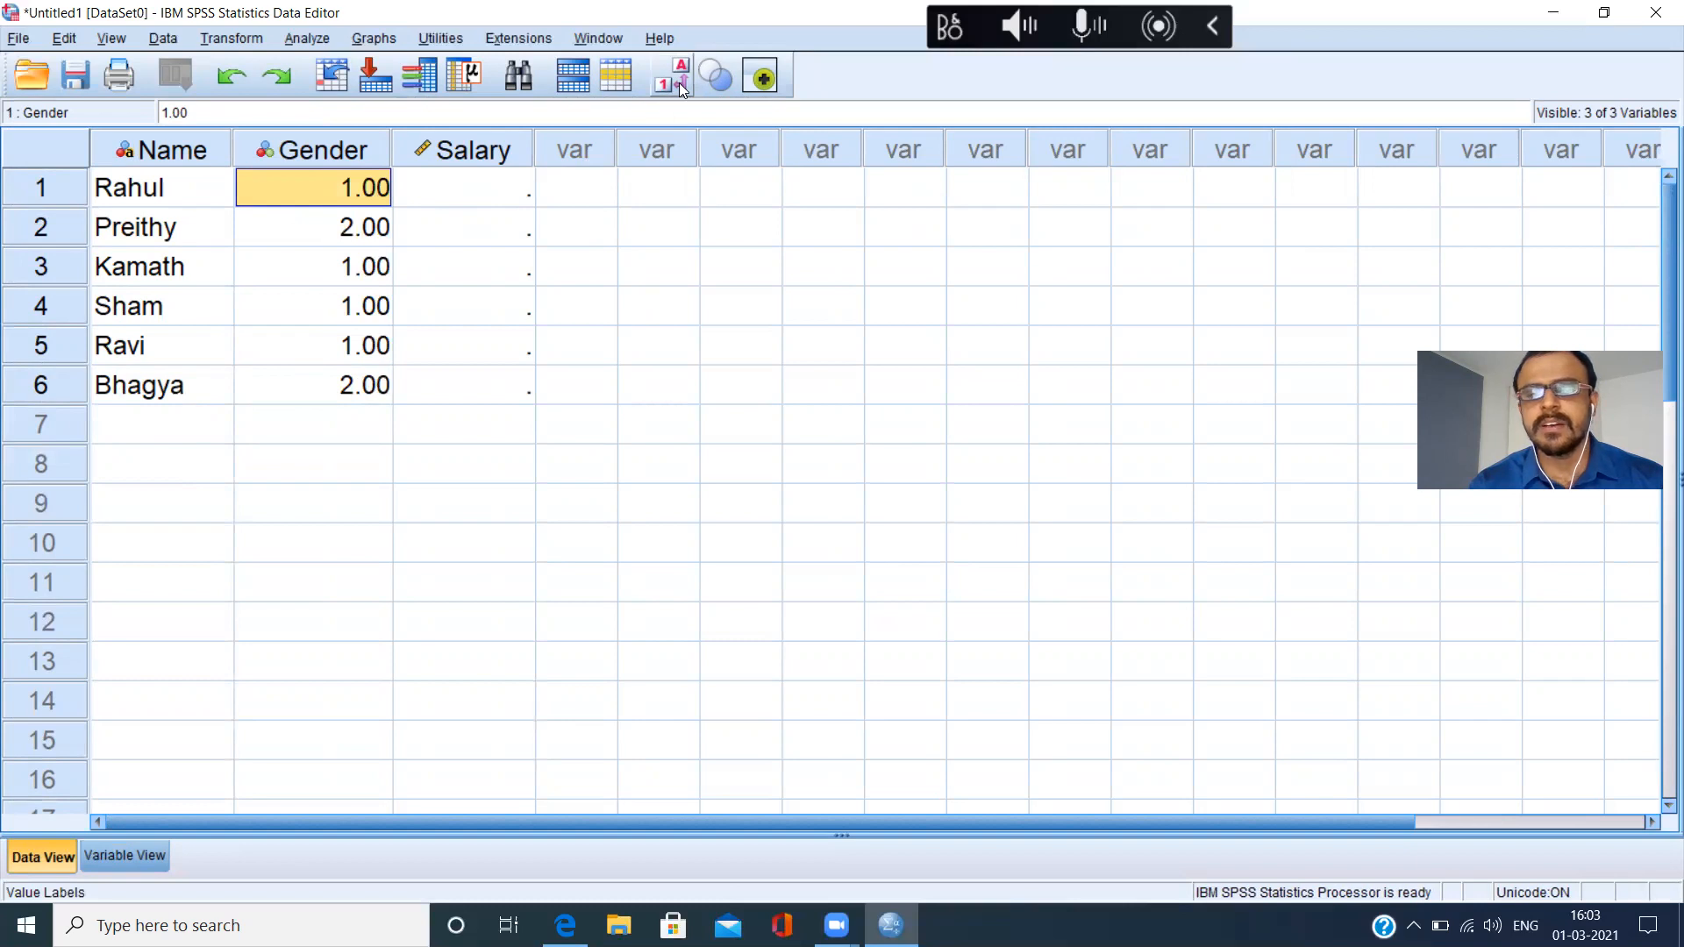
Enter the salaries 300000, 40000, 200000, 3000, 40000 and 50000 in rows 1 to 6 of the Salary variable.
{"action": "left_click", "coordinate": [483, 180]}
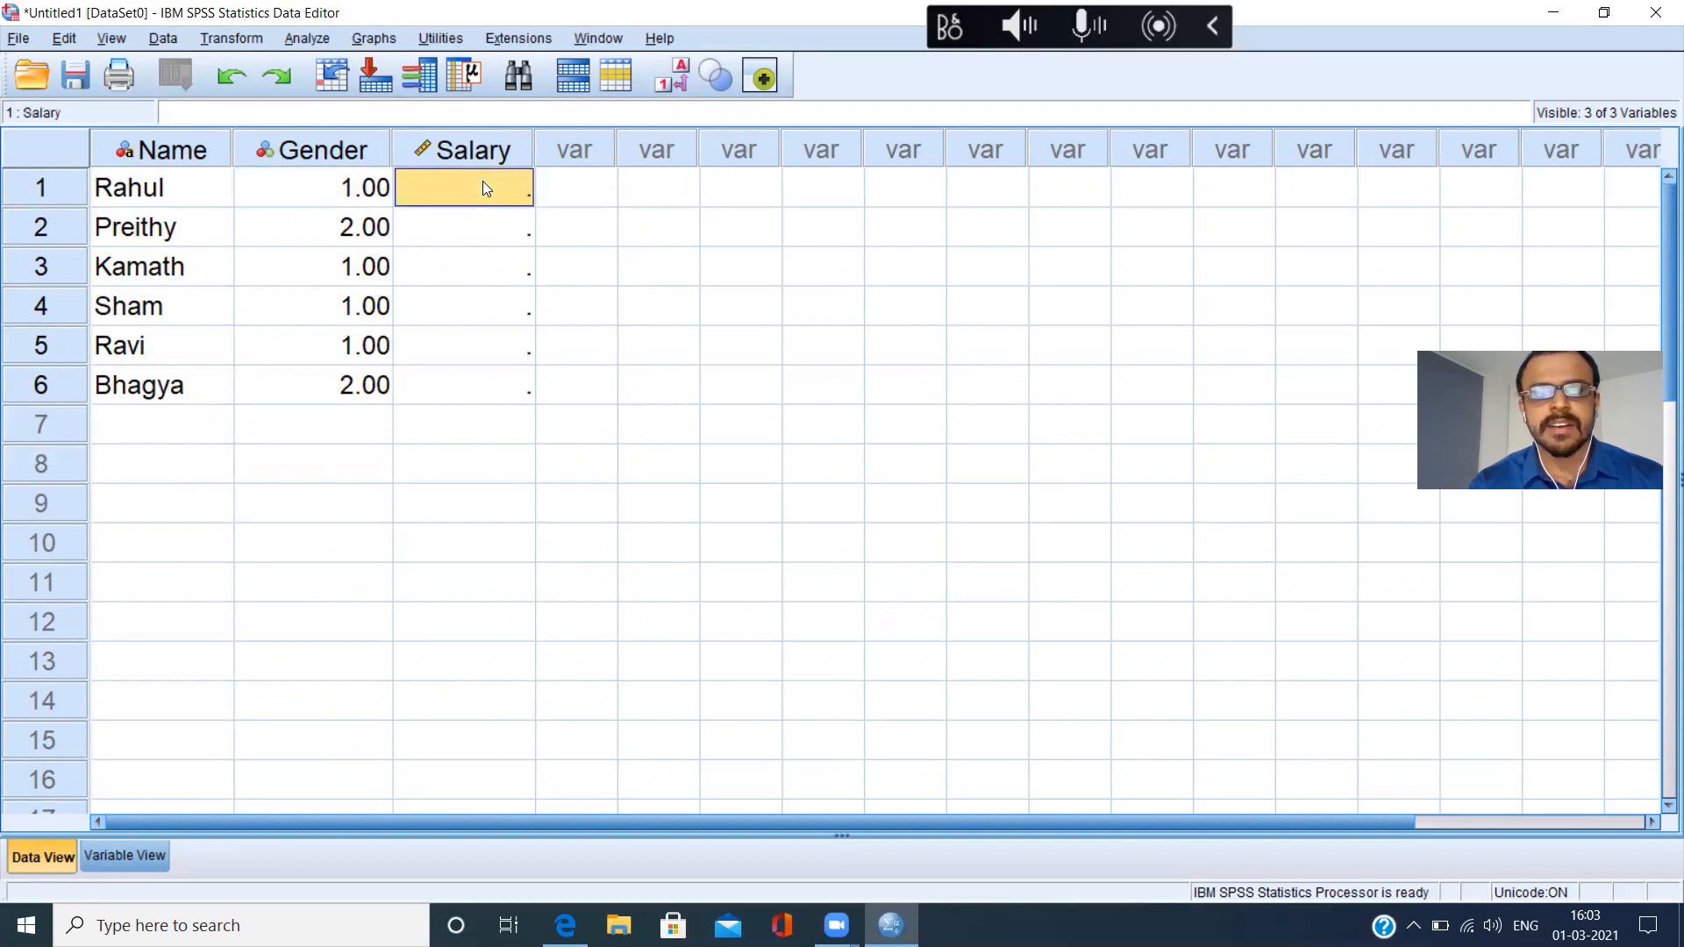
{"action": "type", "text": "3000"}
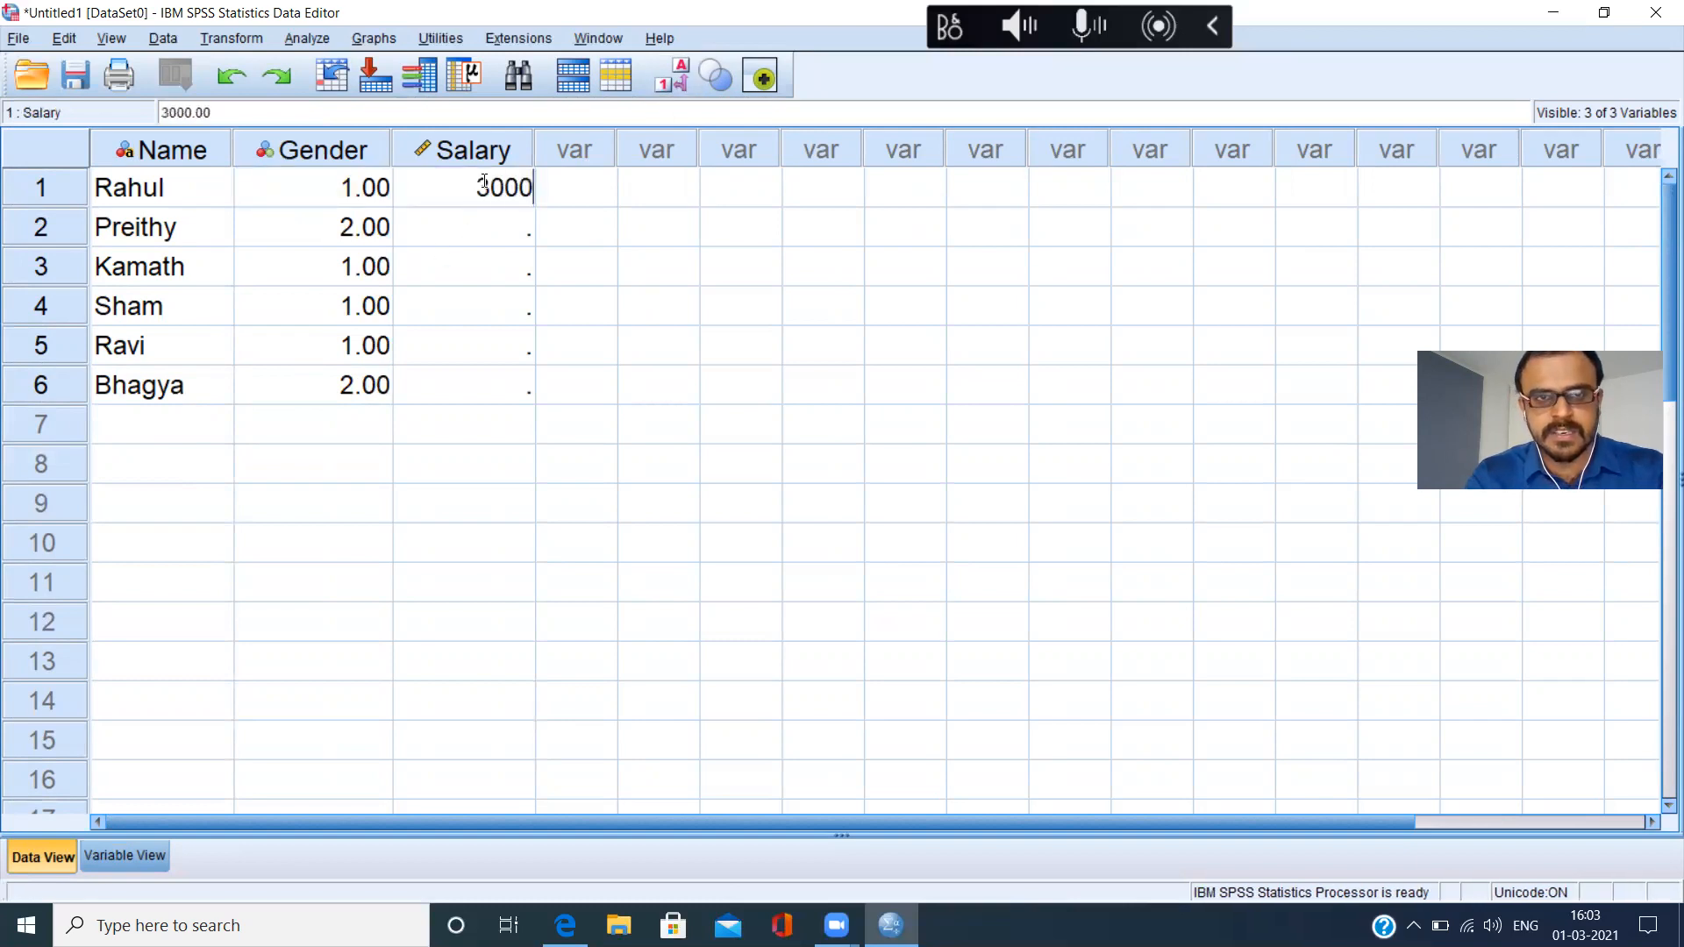
{"action": "type", "text": "00"}
{"action": "left_click", "coordinate": [483, 248]}
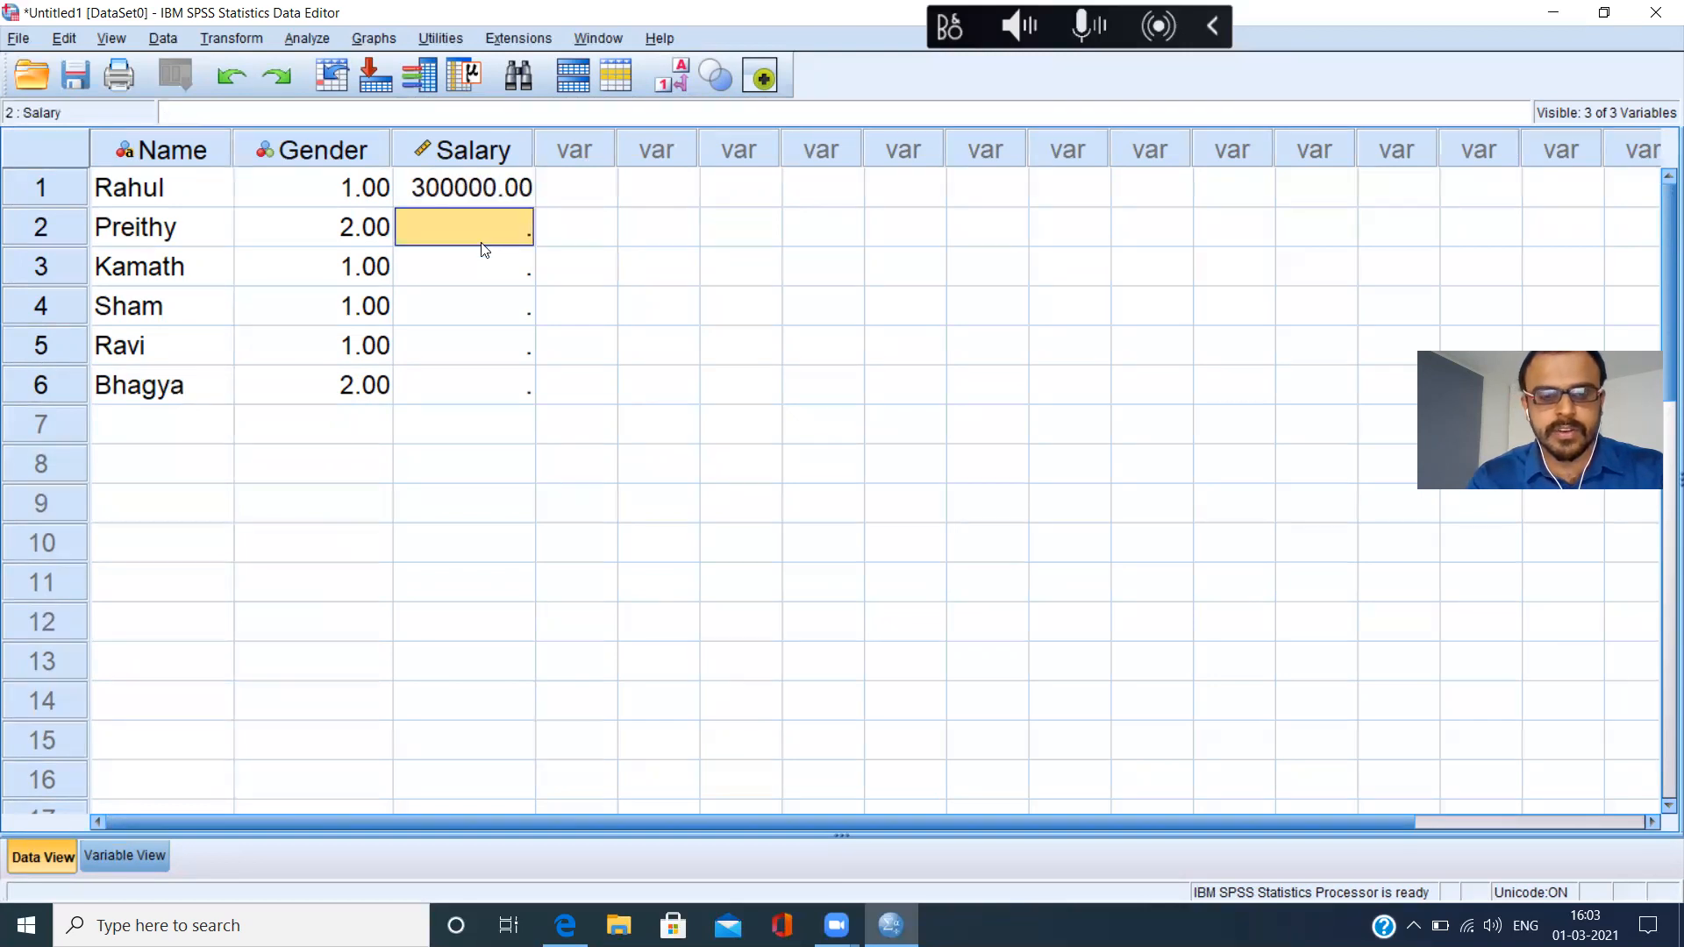
{"action": "type", "text": "40000"}
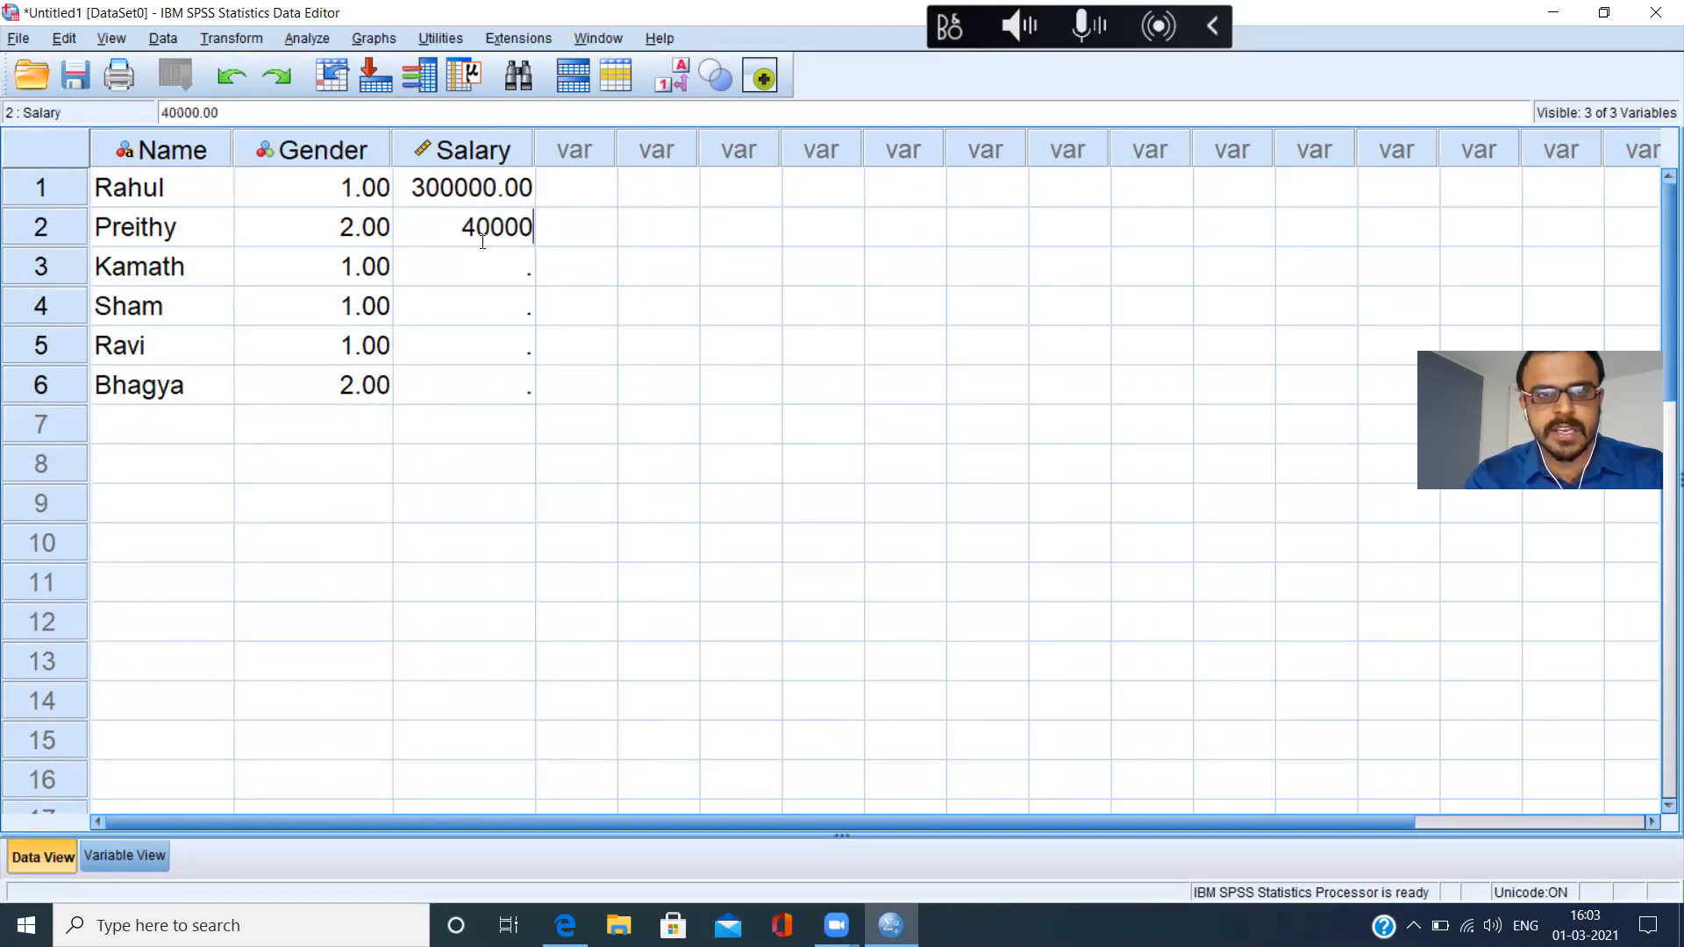
{"action": "left_click", "coordinate": [478, 280]}
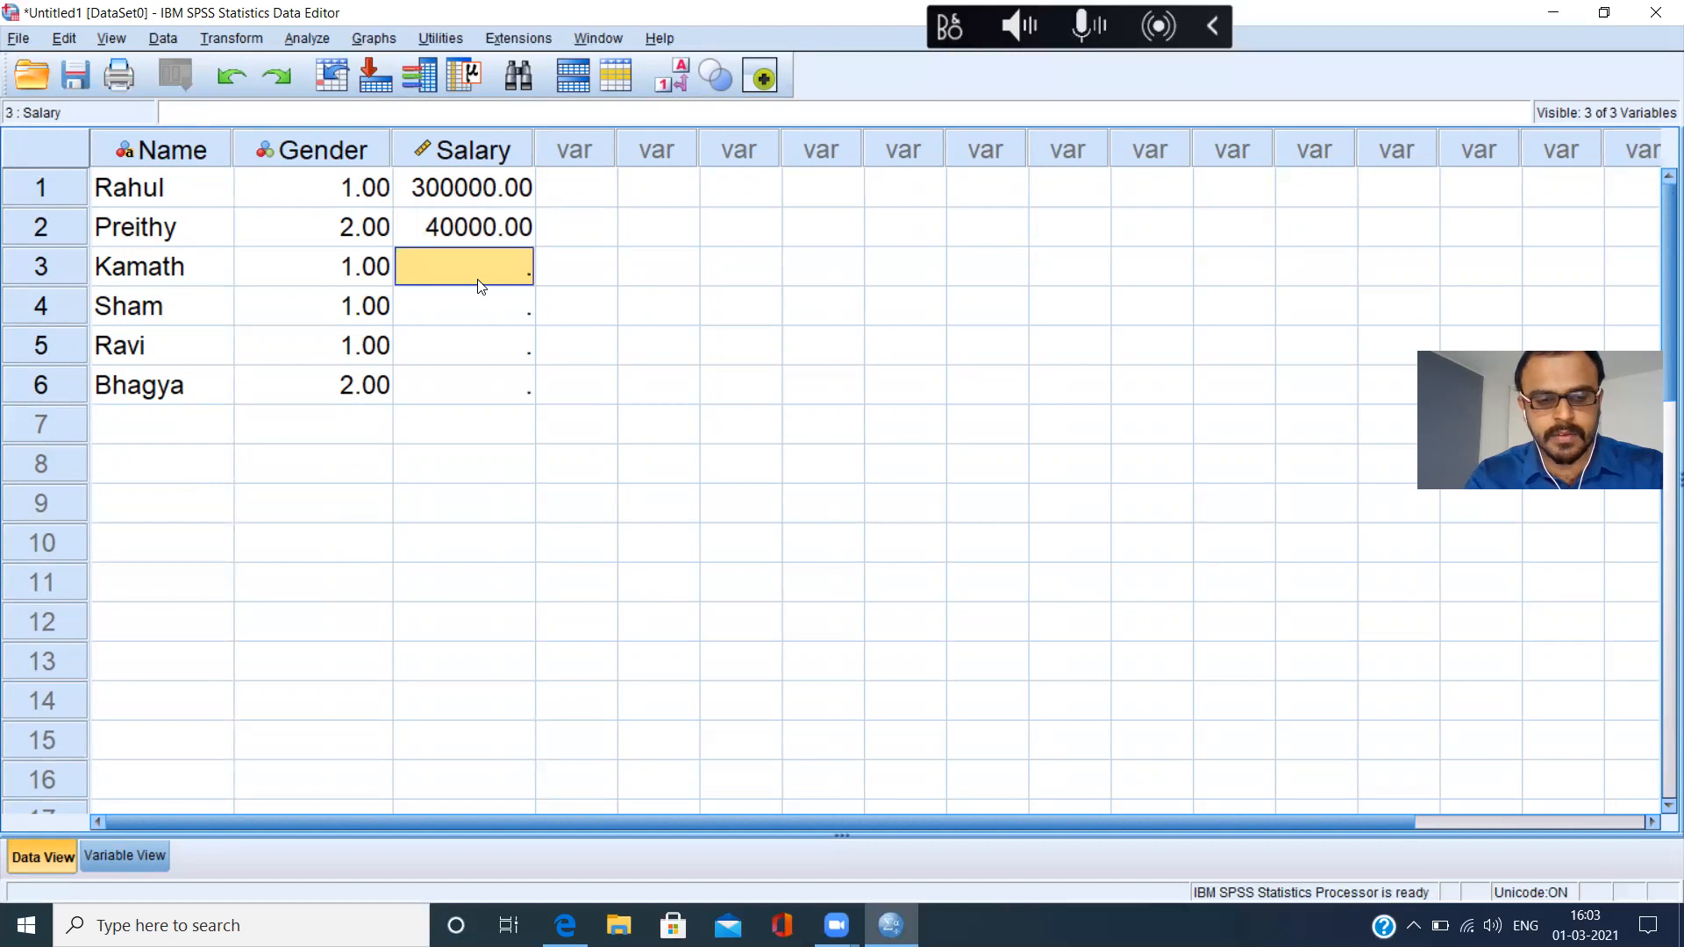
{"action": "type", "text": "200000"}
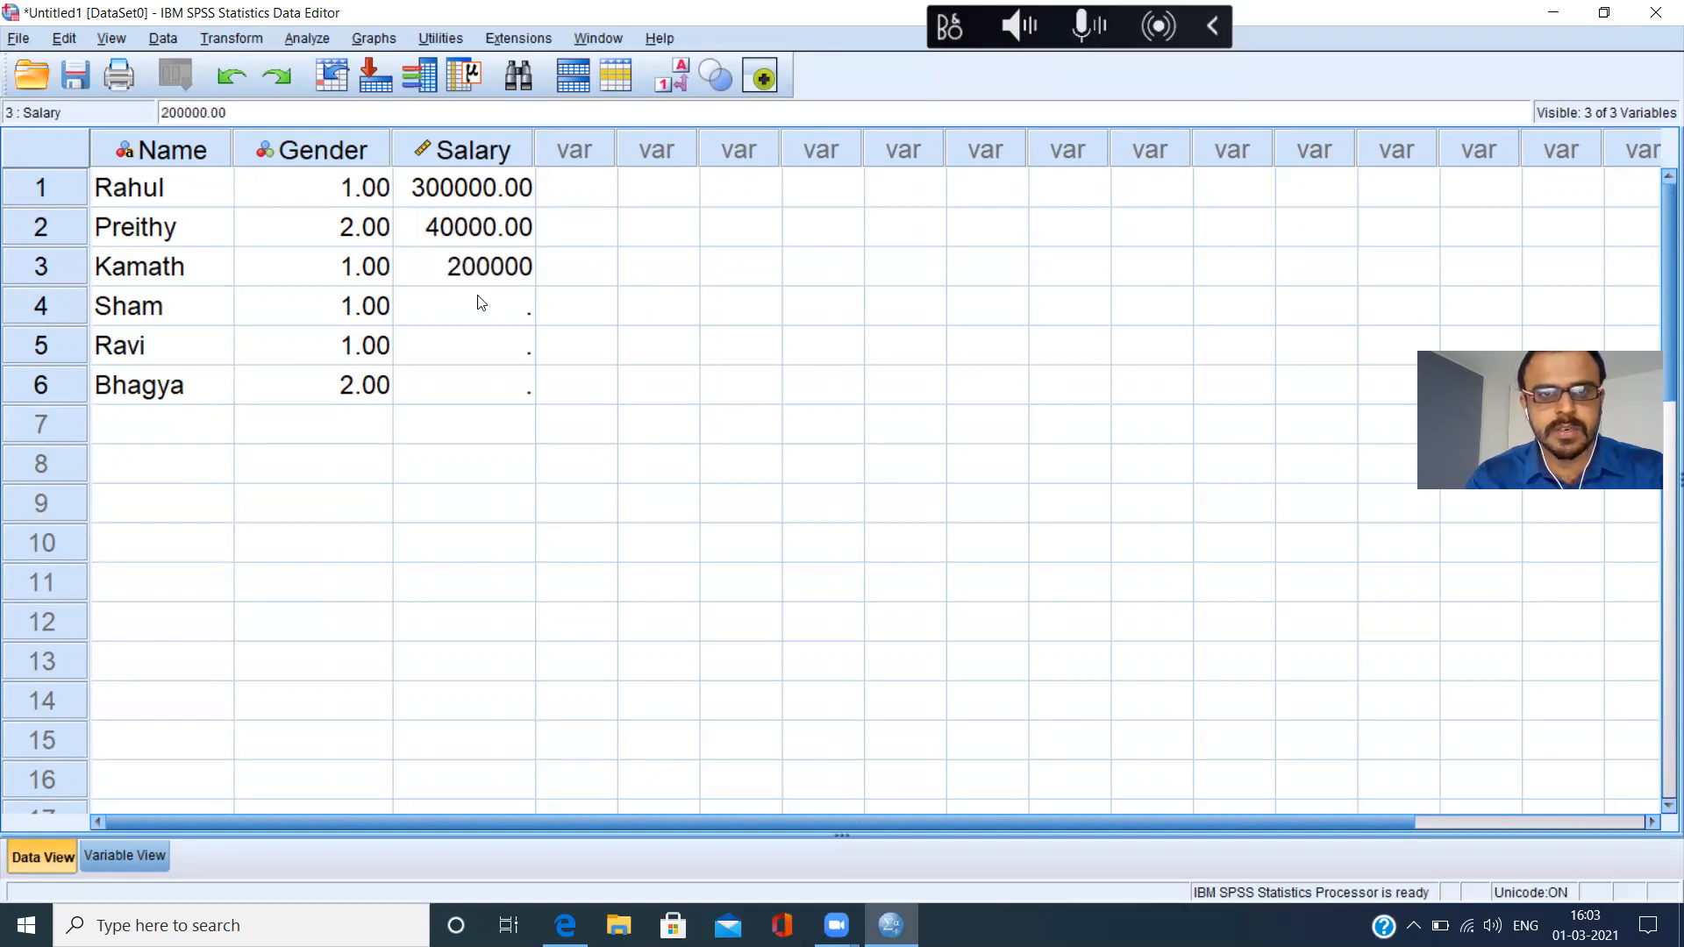
{"action": "left_click", "coordinate": [479, 300]}
{"action": "type", "text": "3000"}
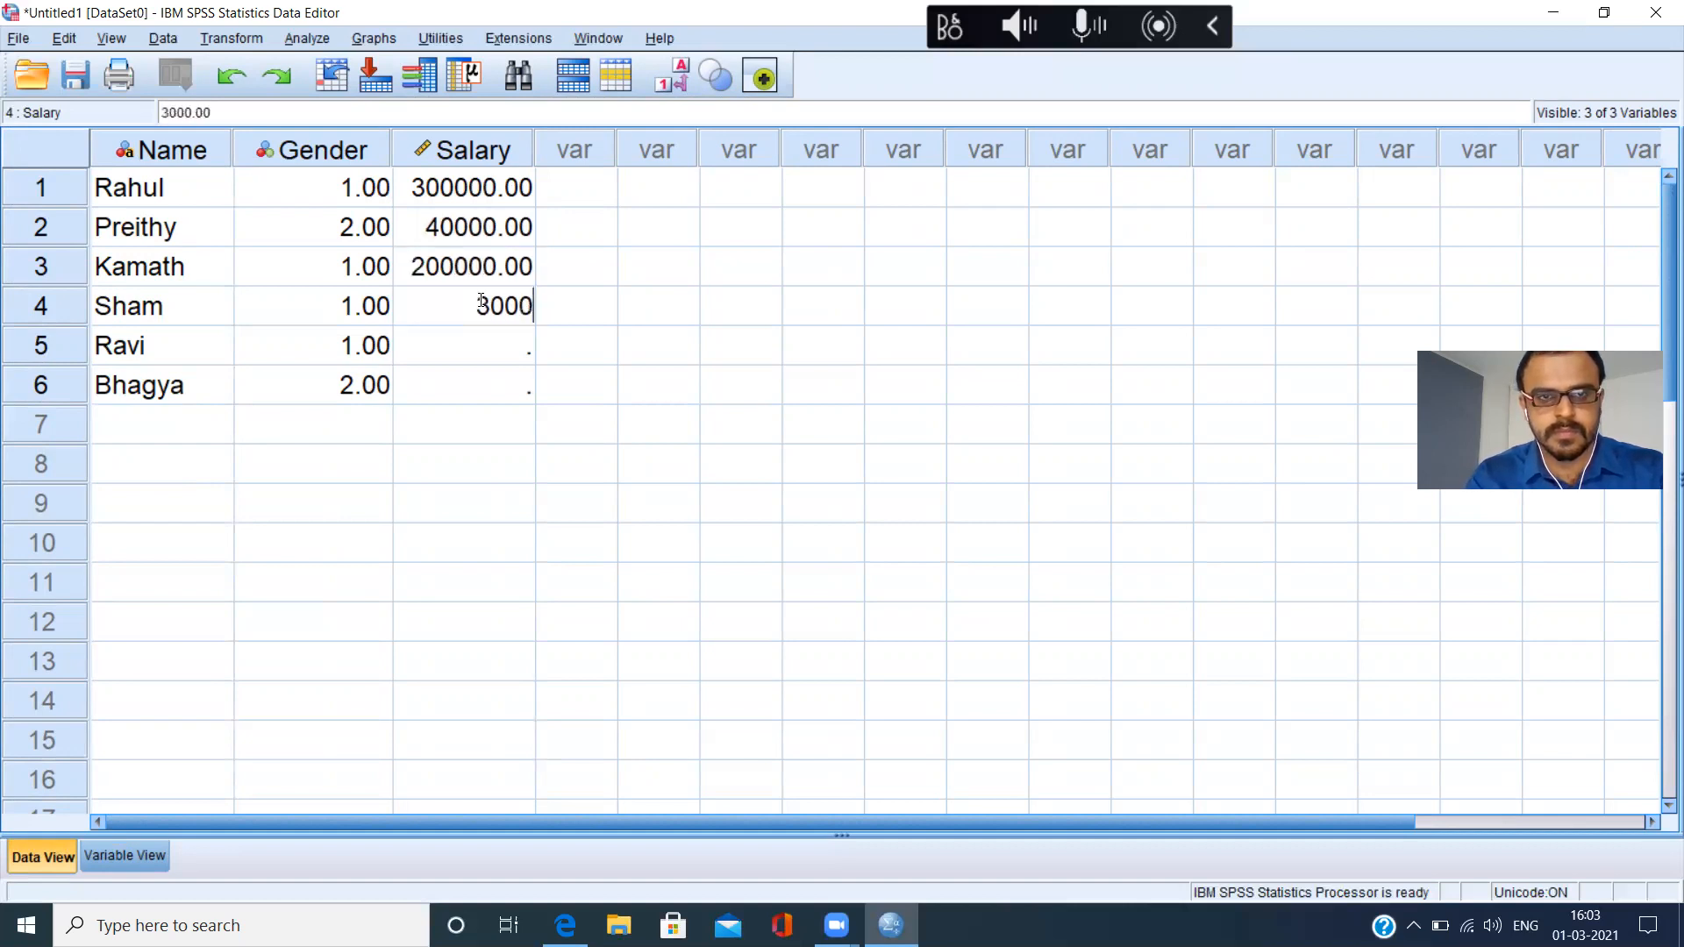
{"action": "left_click", "coordinate": [487, 344]}
{"action": "type", "text": "40000"}
{"action": "left_click", "coordinate": [489, 389]}
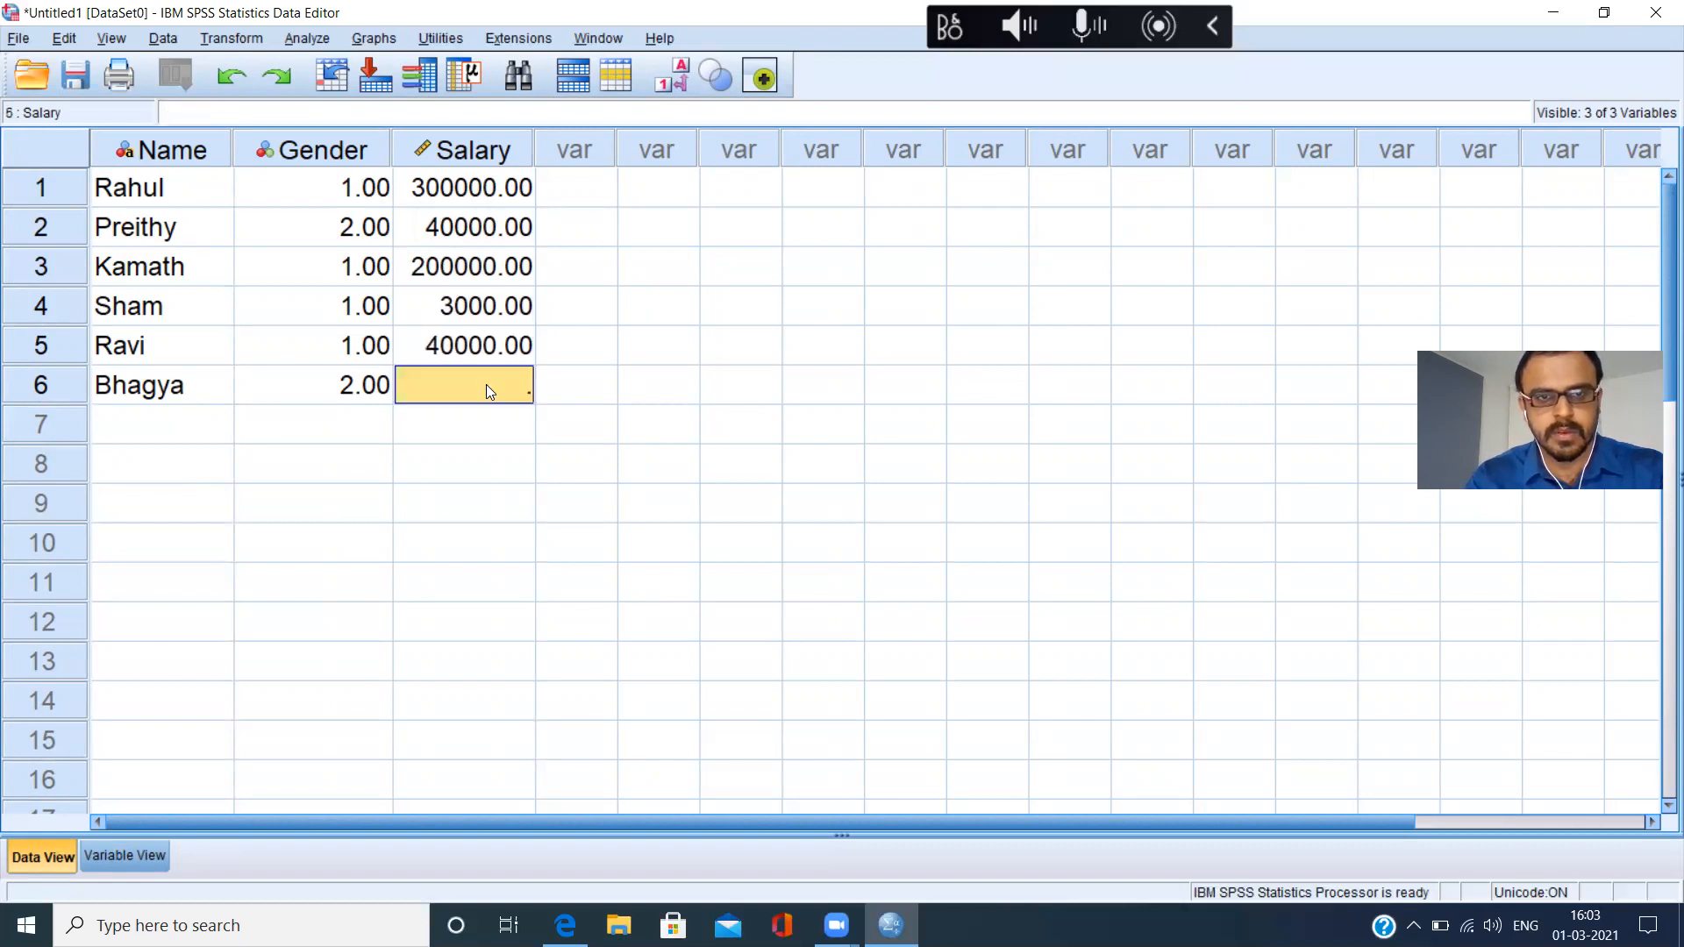
{"action": "type", "text": "50000"}
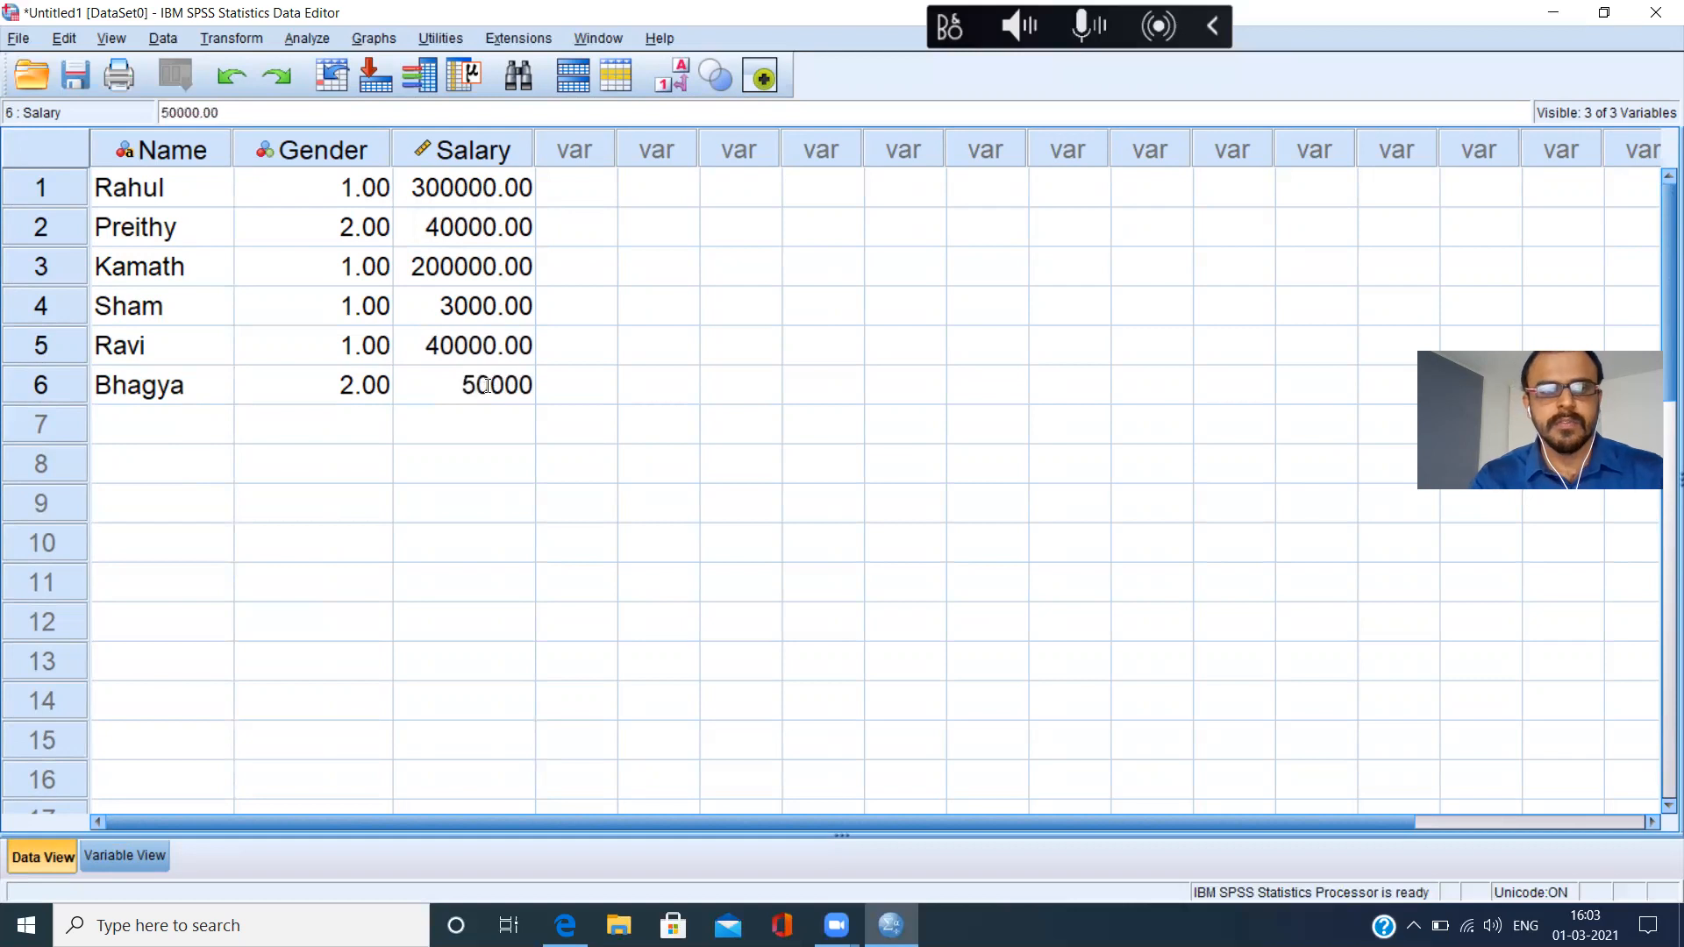
{"action": "left_click", "coordinate": [193, 449]}
{"action": "left_click", "coordinate": [205, 440]}
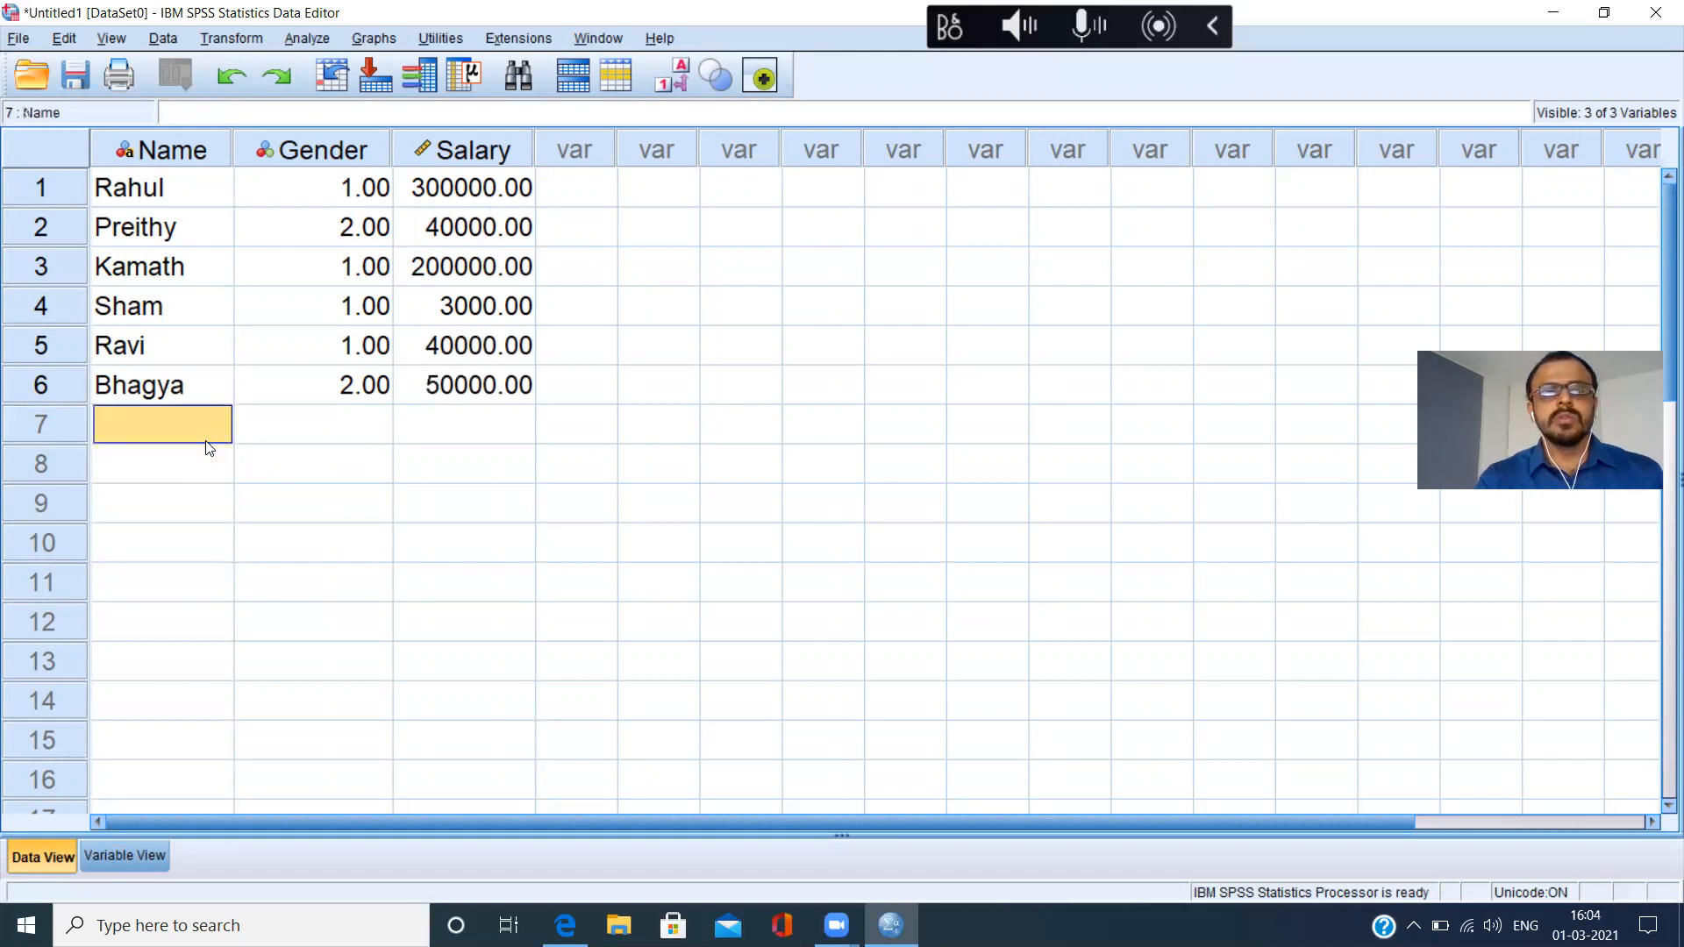
Highlight the six entries of the Name, Gender and Salary variables in turn to review the data.
{"action": "left_click", "coordinate": [176, 150]}
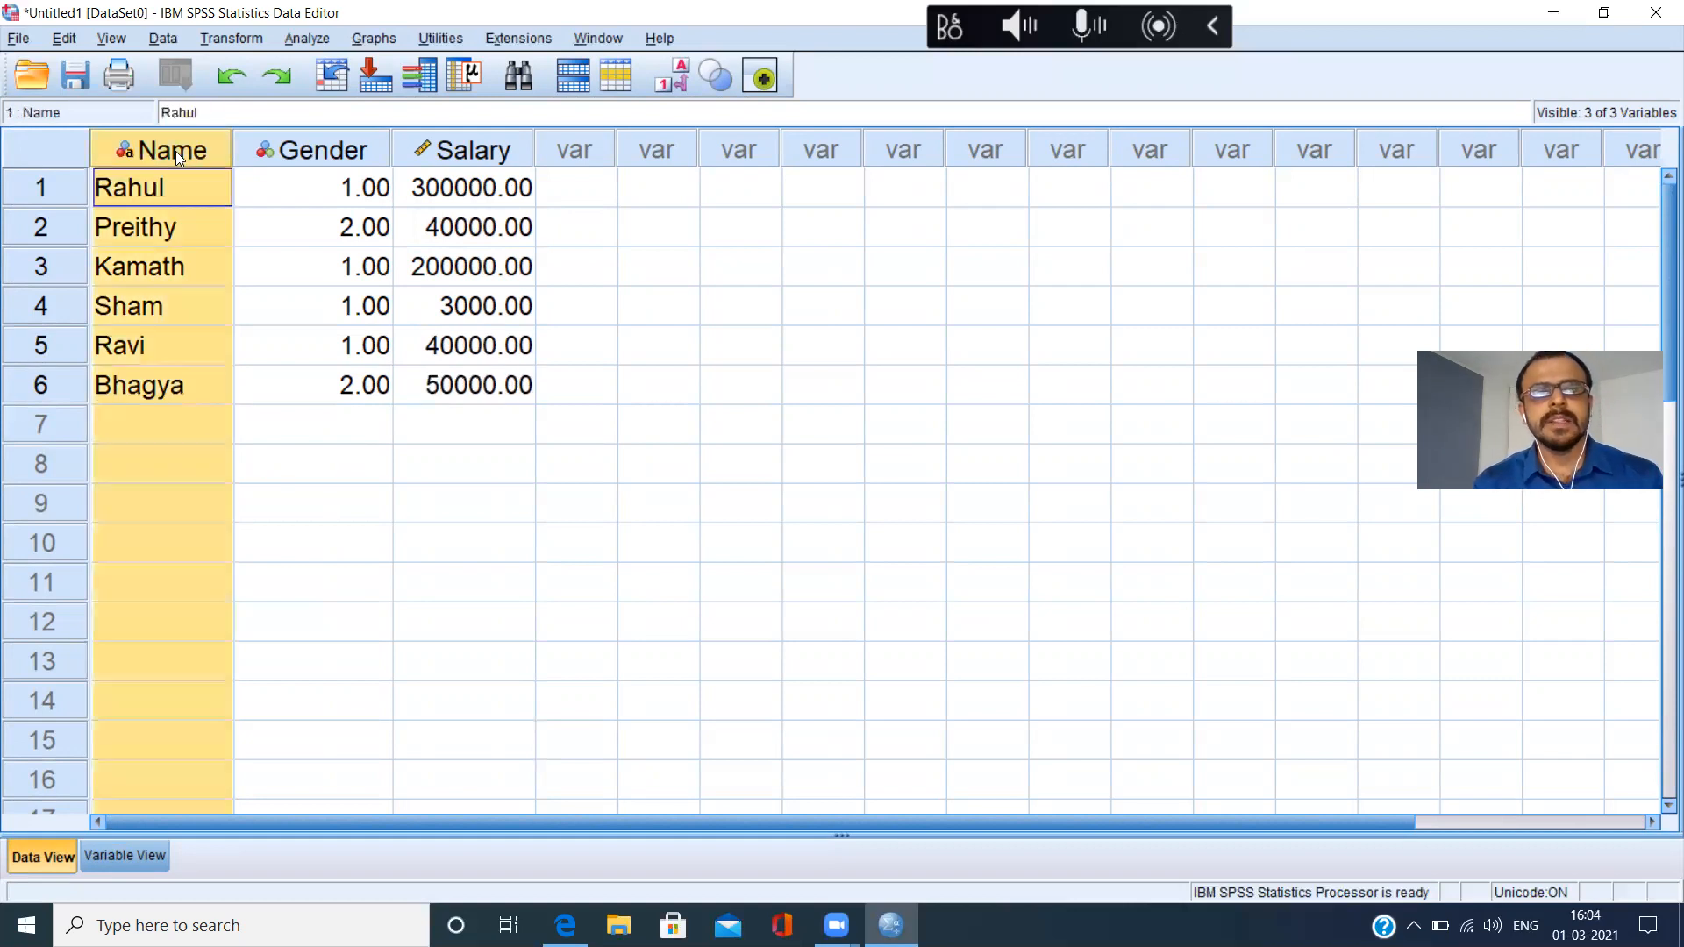
{"action": "left_click_drag", "start_coordinate": [165, 188], "coordinate": [168, 386]}
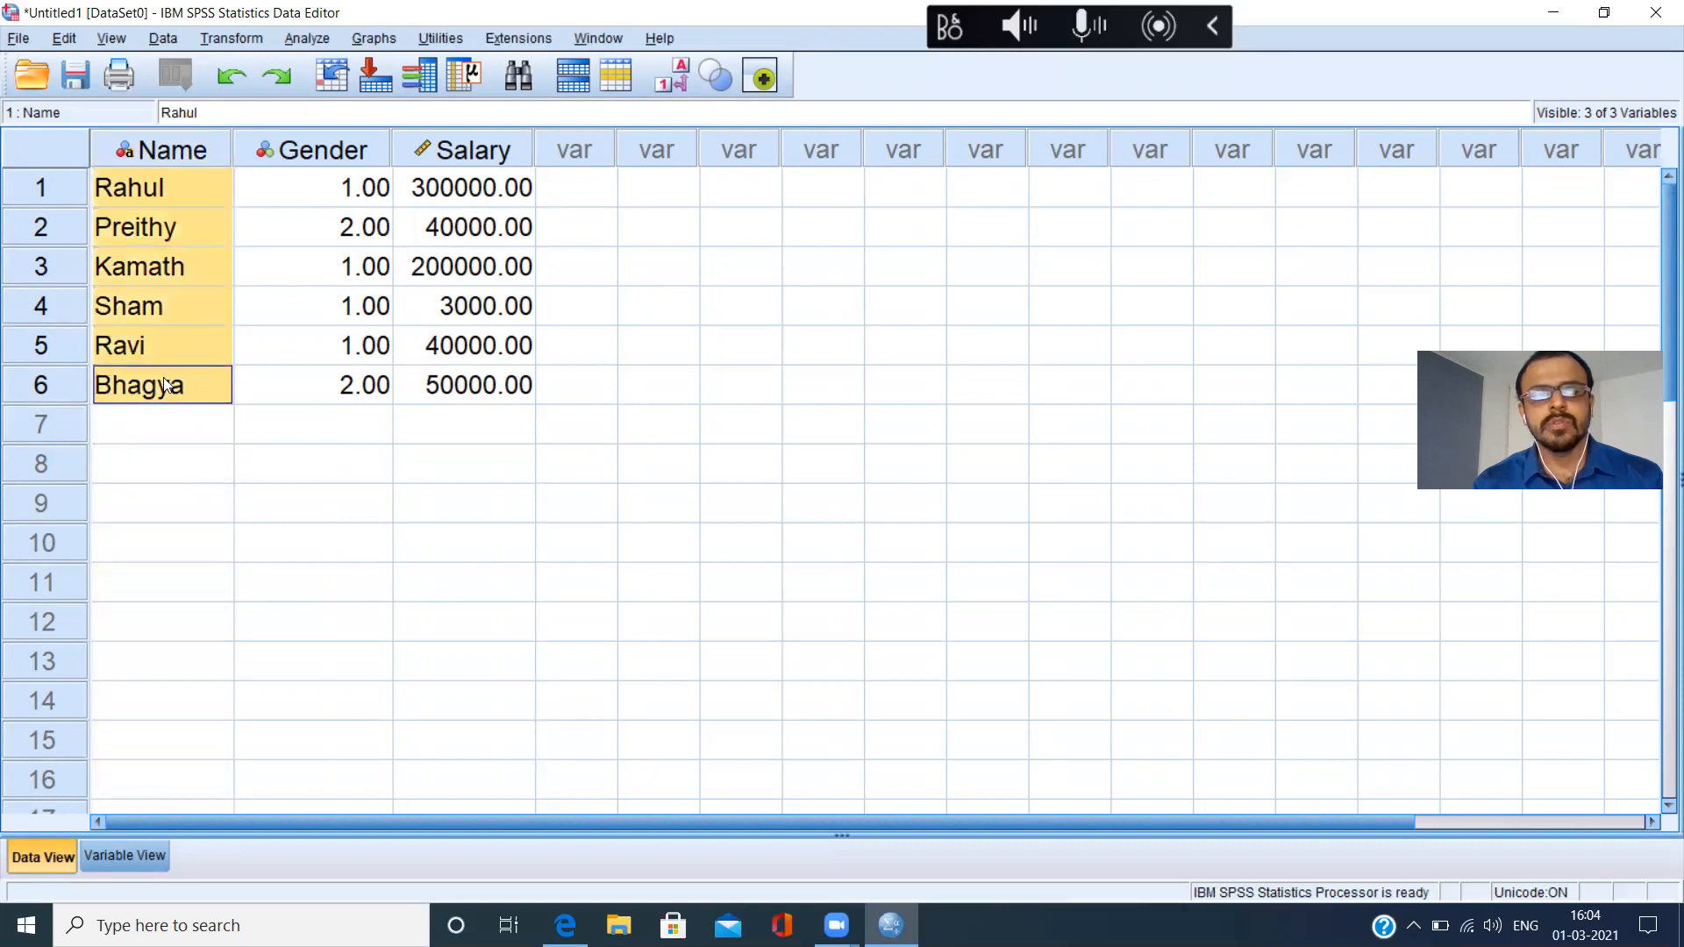
{"action": "left_click", "coordinate": [351, 155]}
{"action": "left_click_drag", "start_coordinate": [330, 178], "coordinate": [325, 379]}
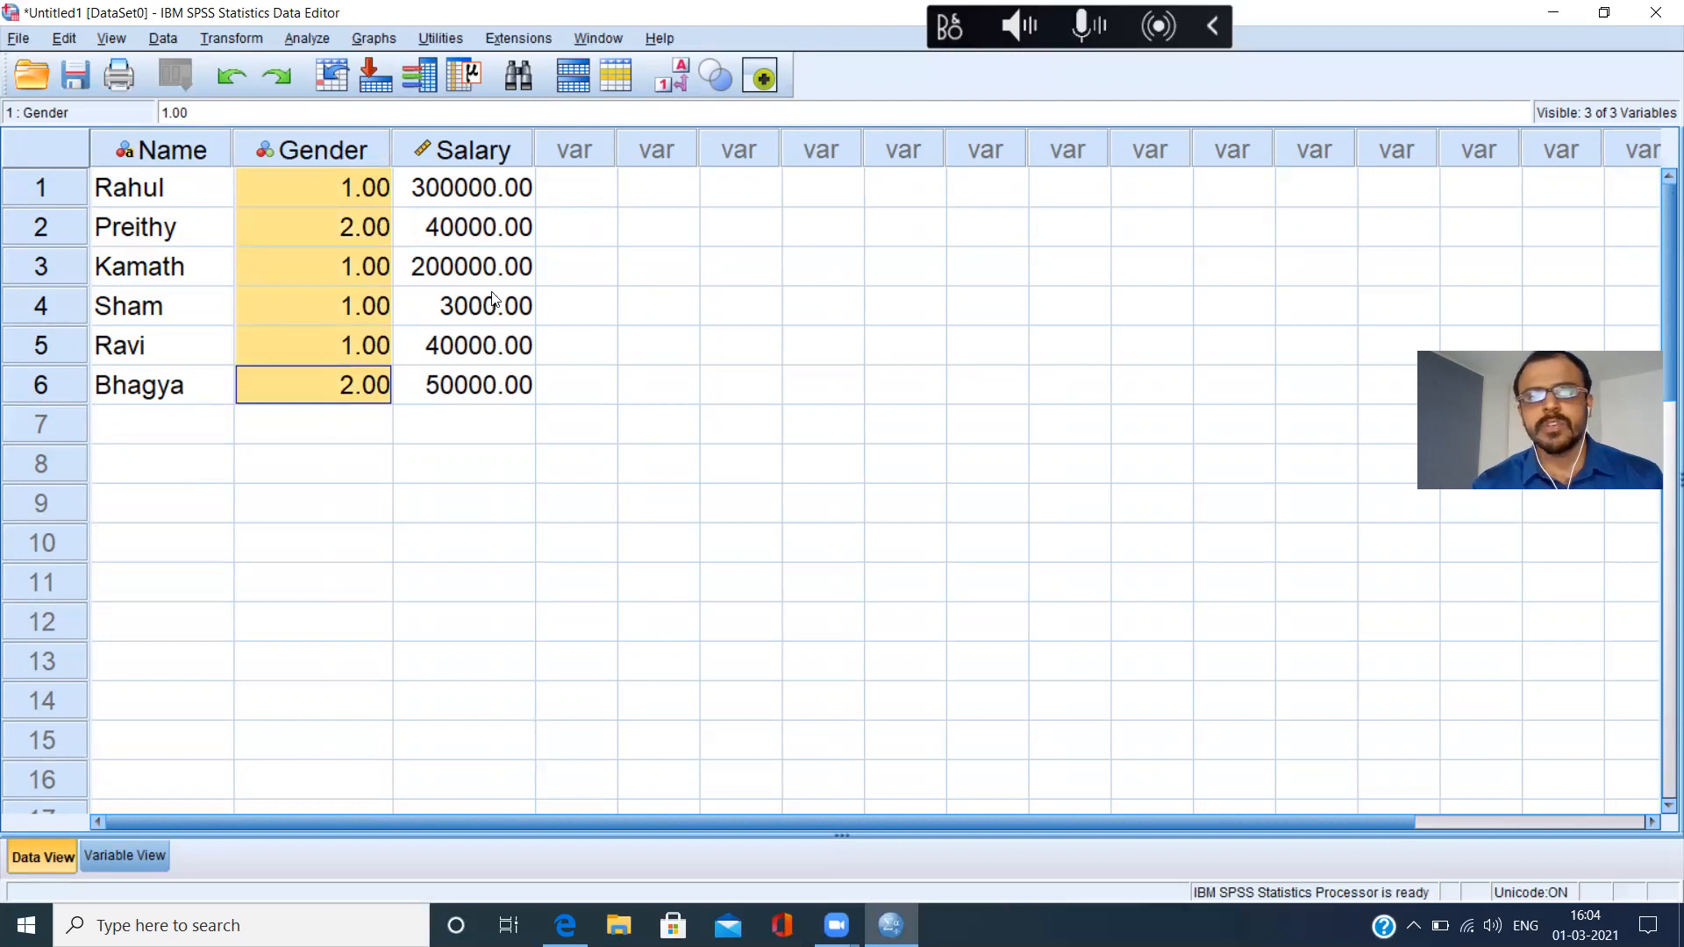
{"action": "left_click_drag", "start_coordinate": [474, 187], "coordinate": [474, 383]}
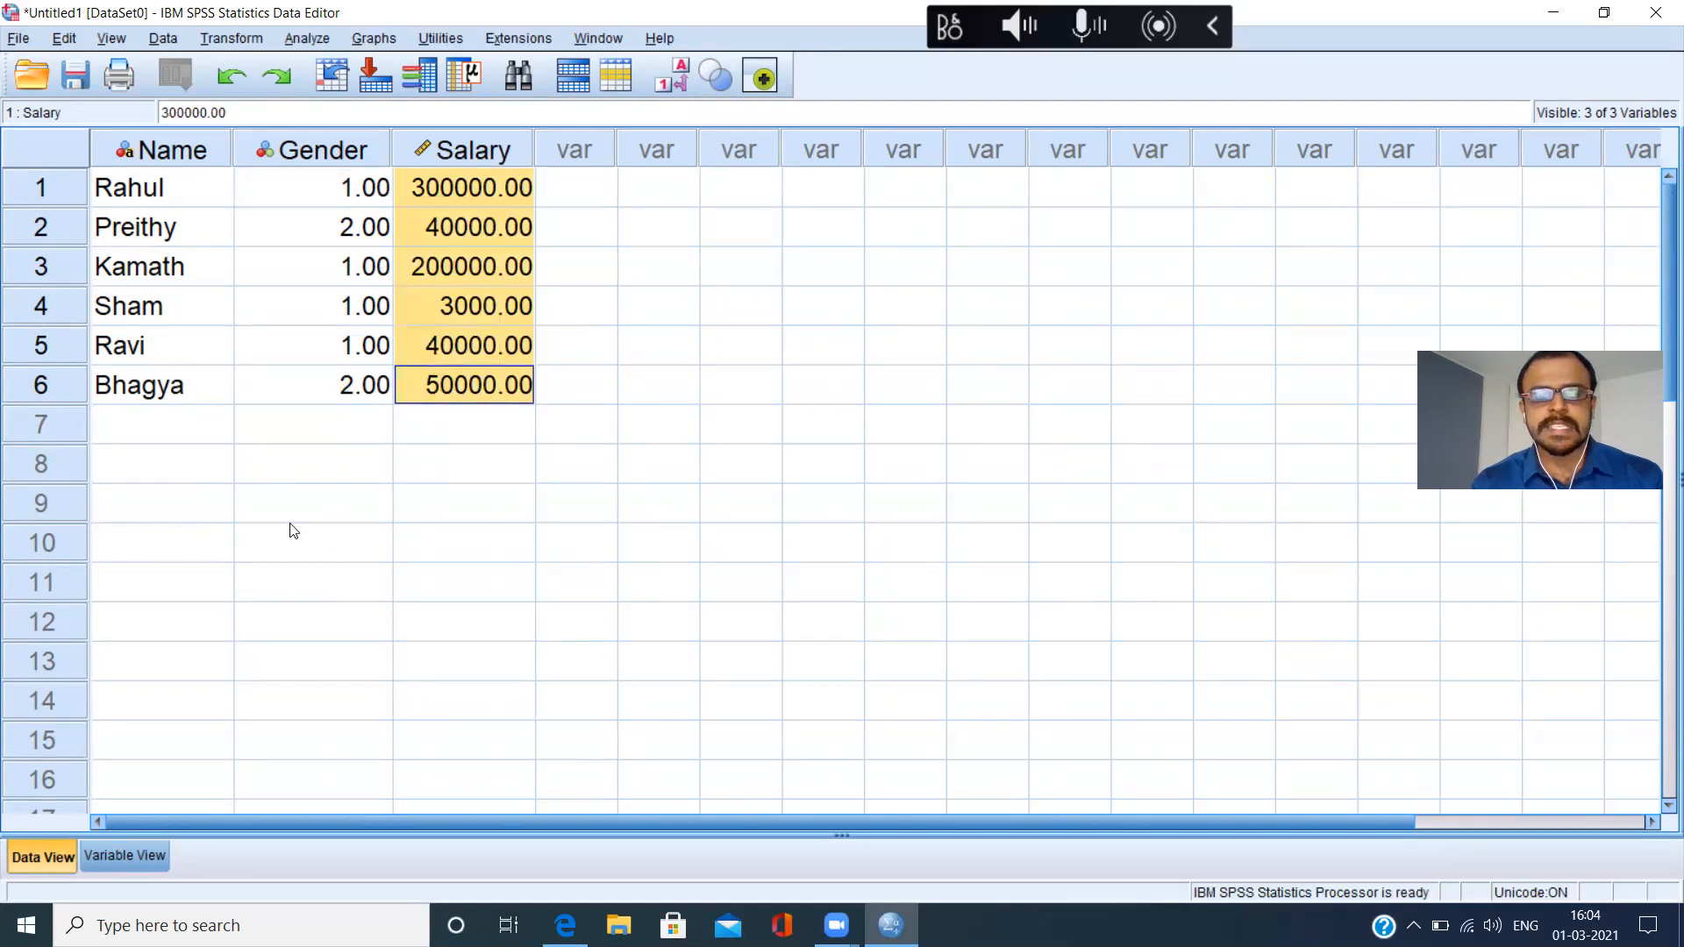
Review the variable definitions and the first empty variable row in Variable View, and return to Data View.
{"action": "left_click", "coordinate": [146, 856]}
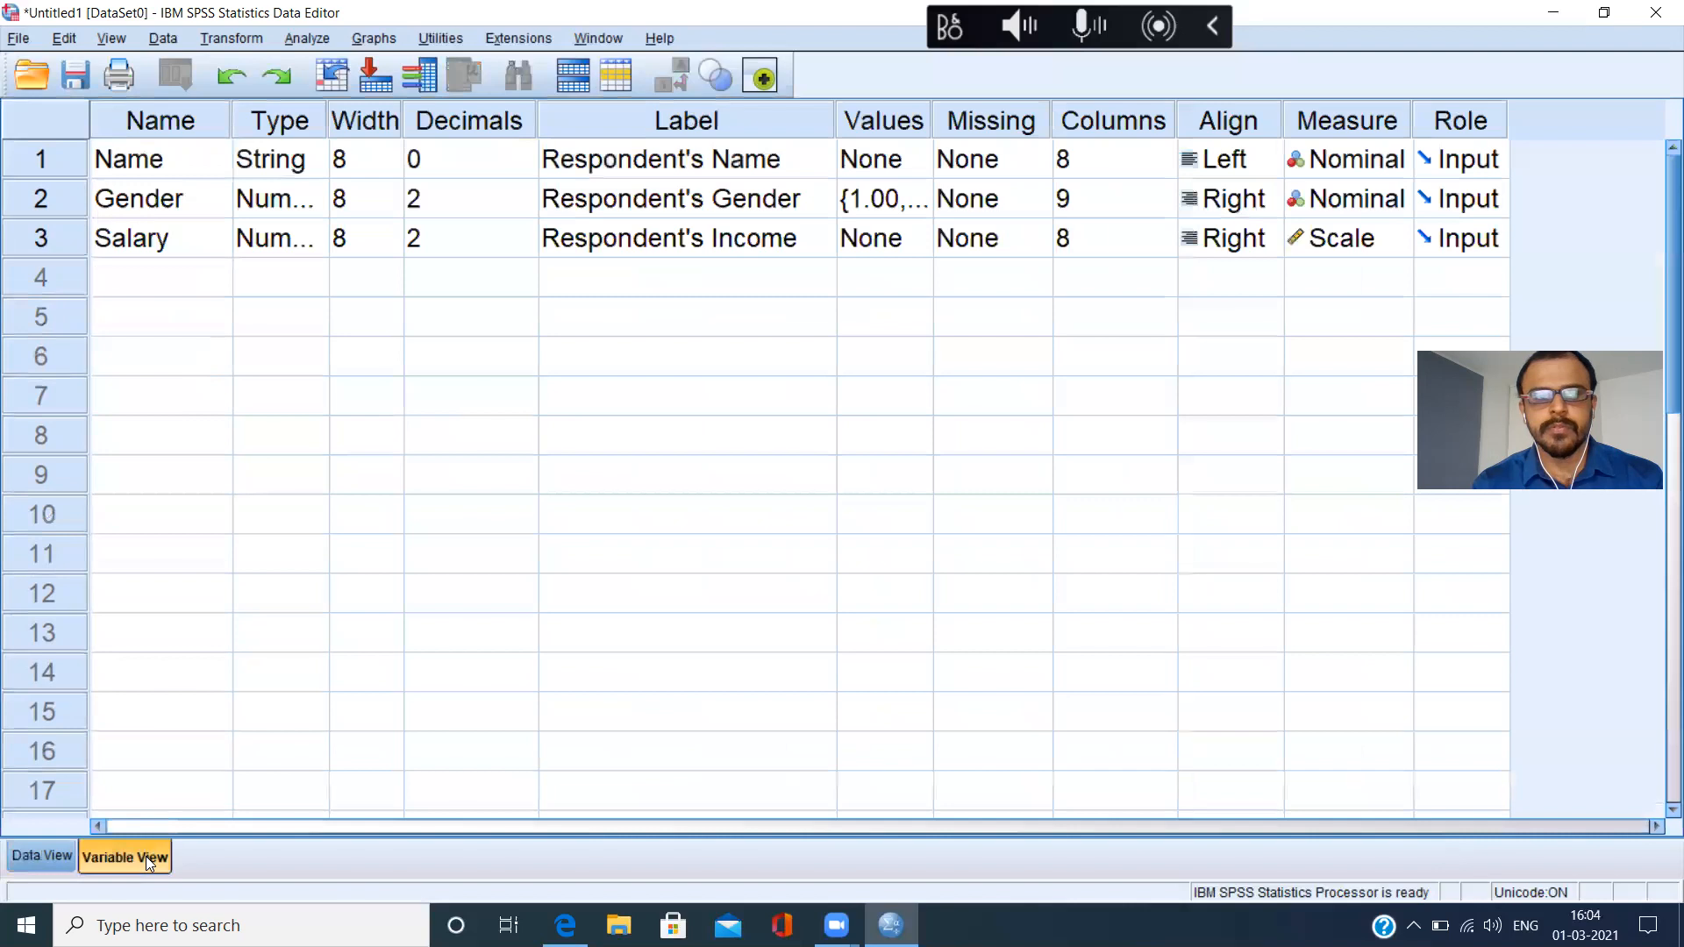
{"action": "left_click", "coordinate": [143, 292]}
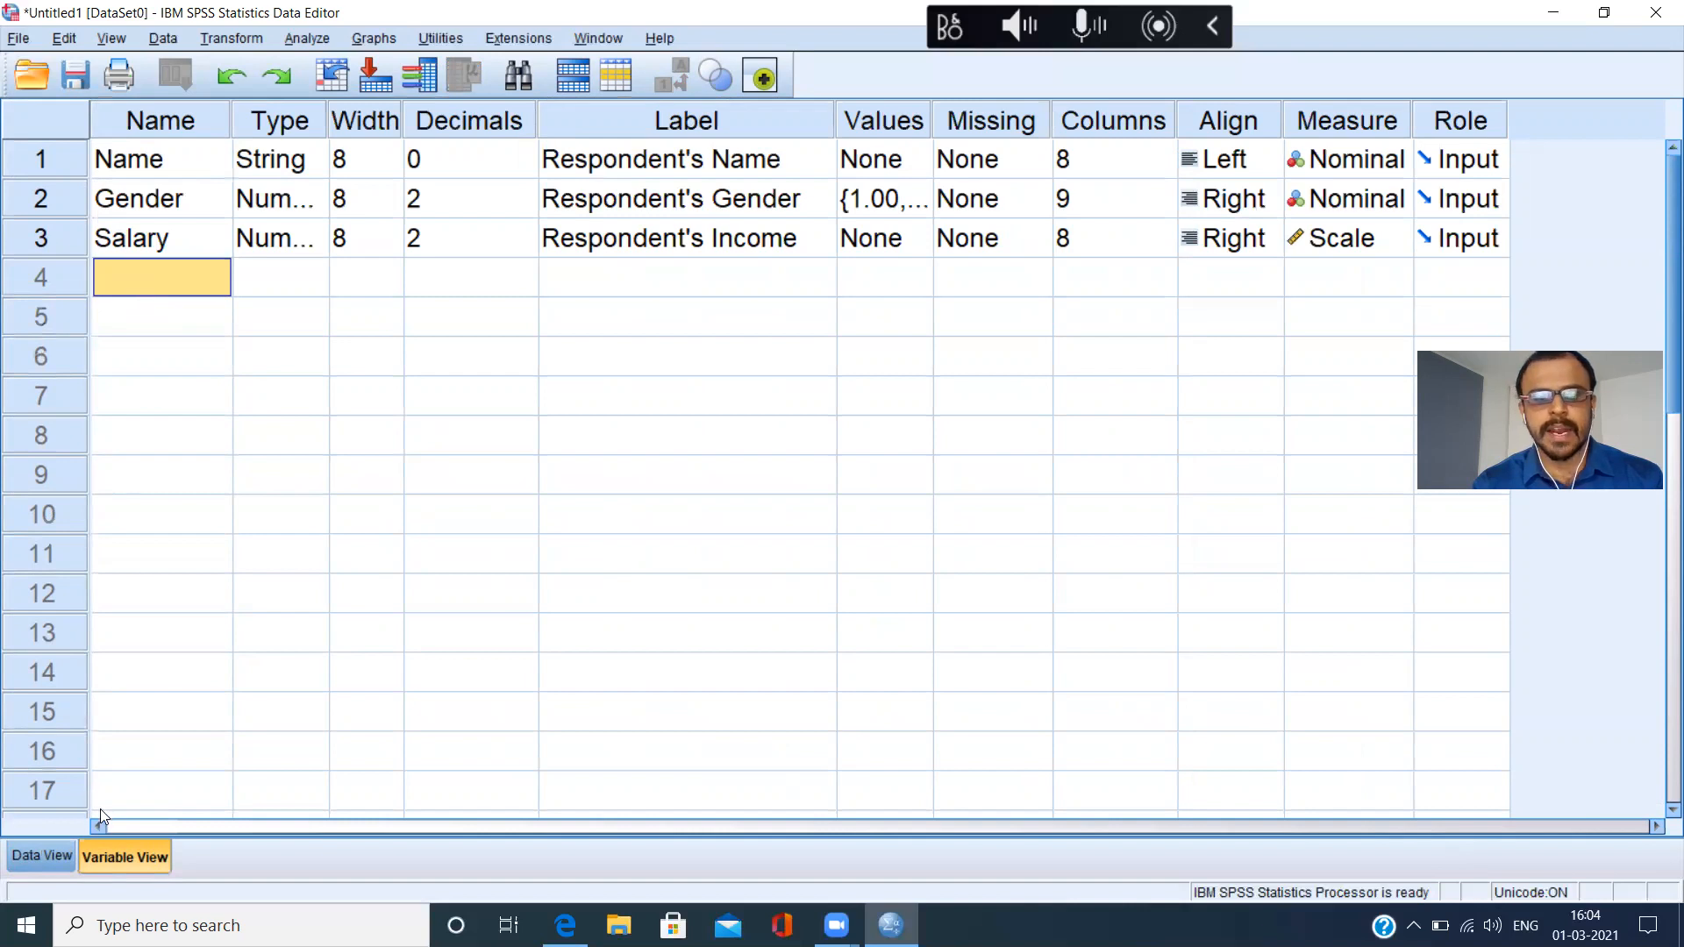
{"action": "left_click", "coordinate": [40, 859]}
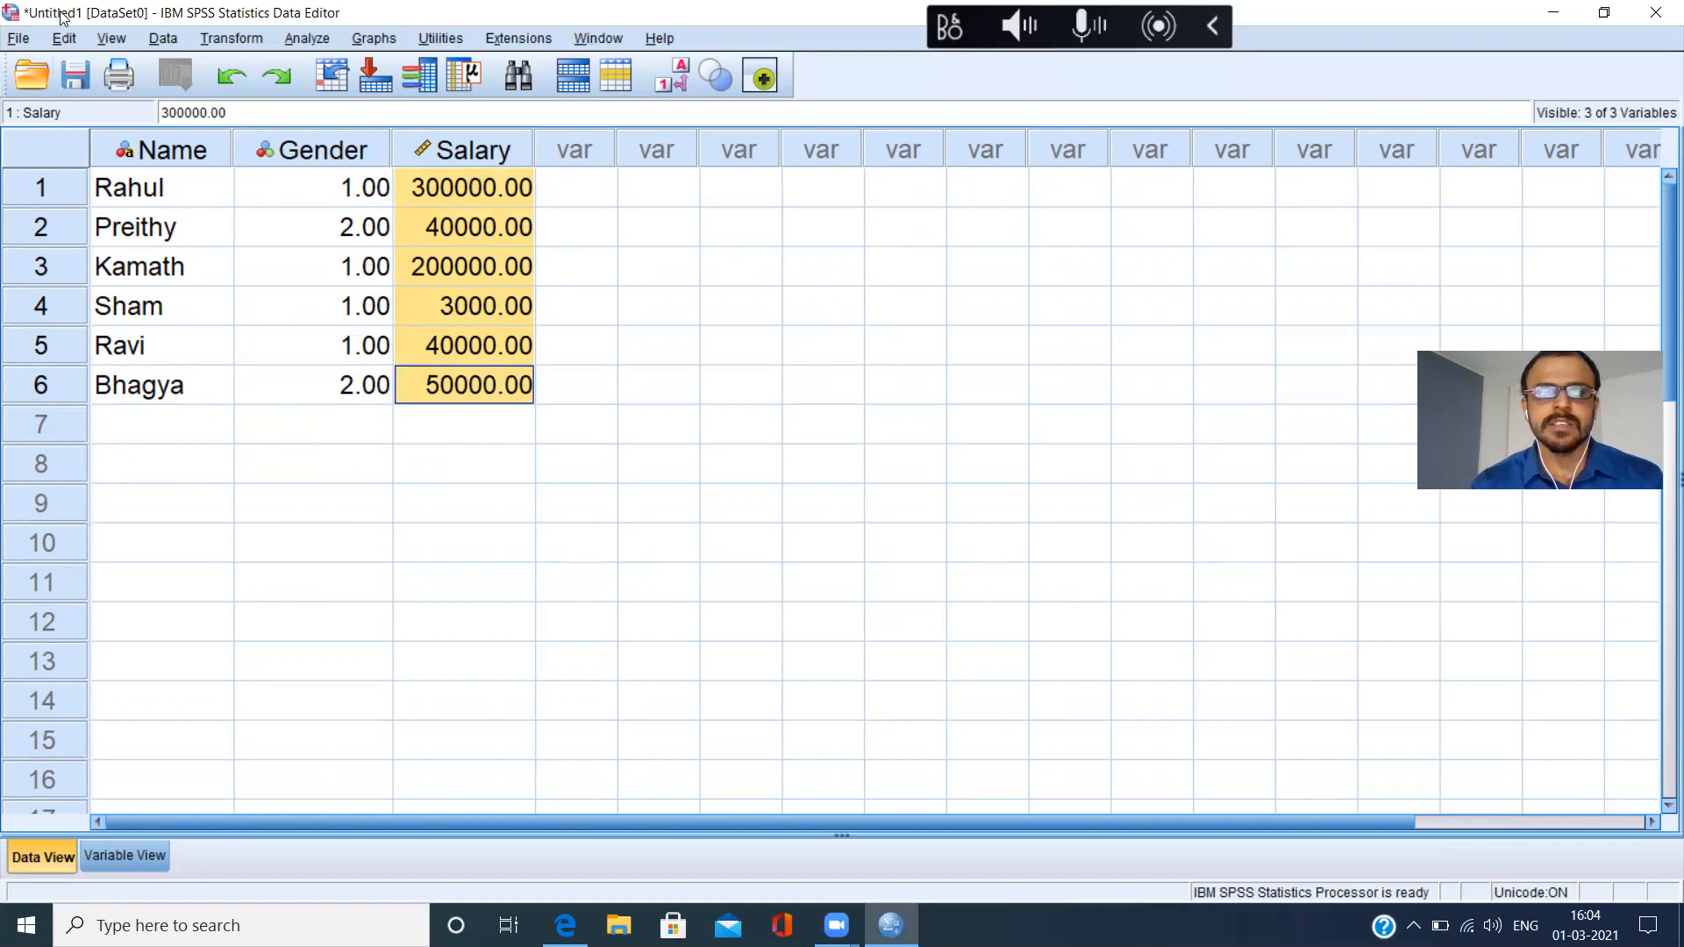
Start saving the data file and choose the Desktop as its location.
{"action": "left_click", "coordinate": [18, 39]}
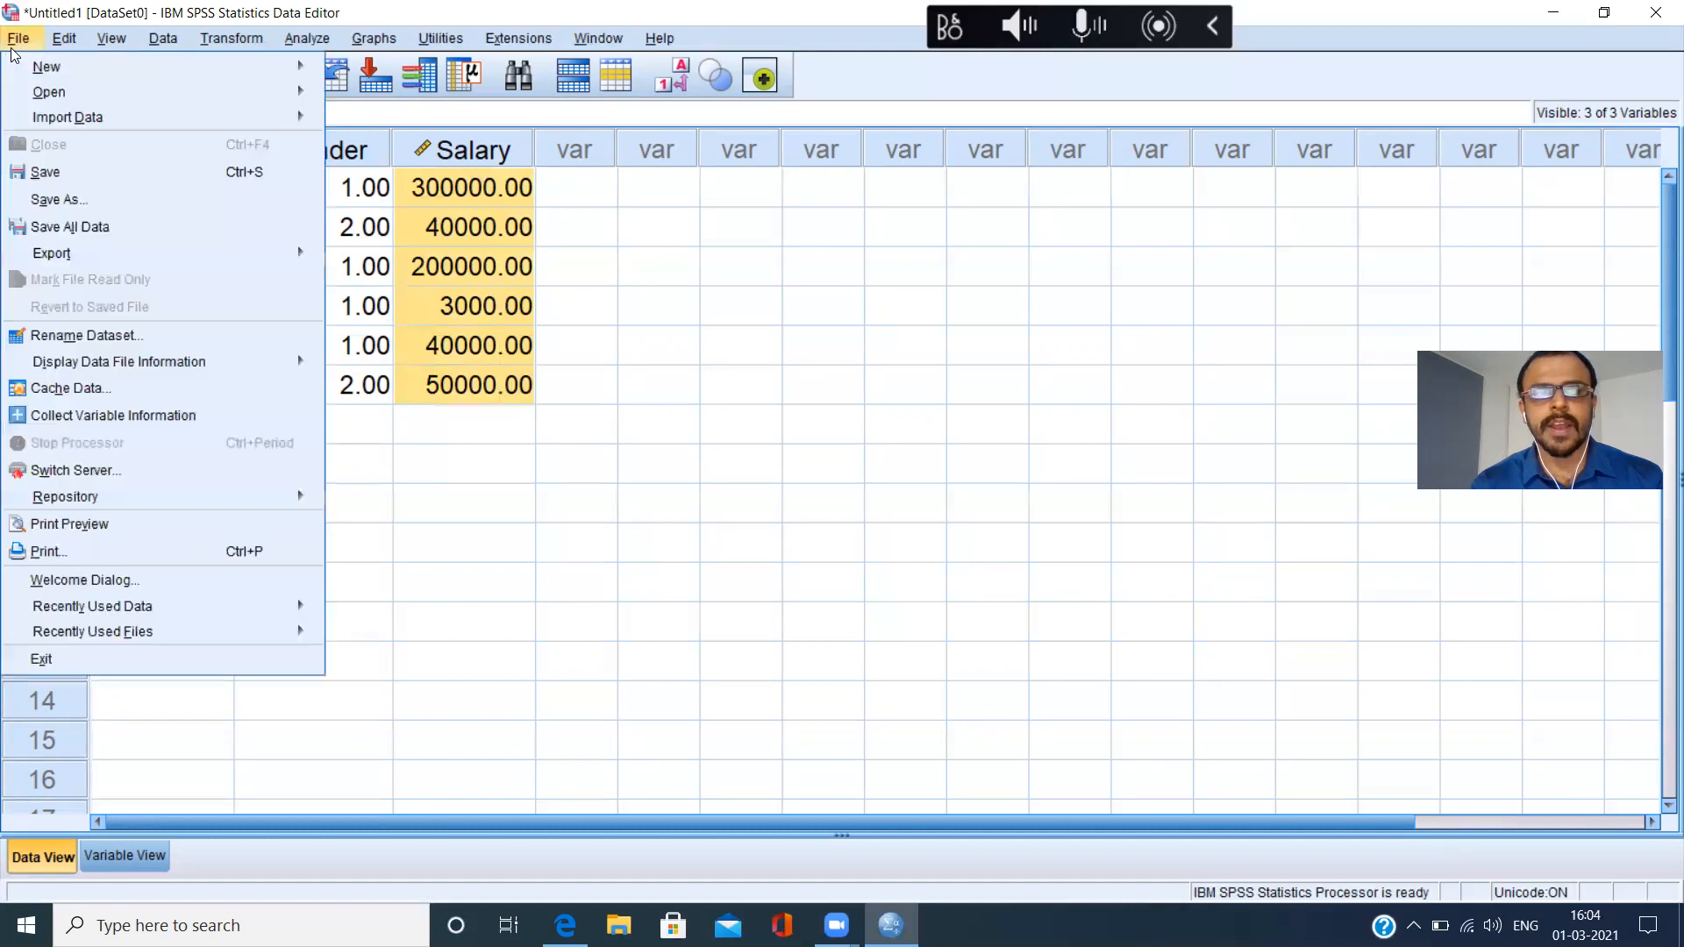
{"action": "left_click", "coordinate": [65, 174]}
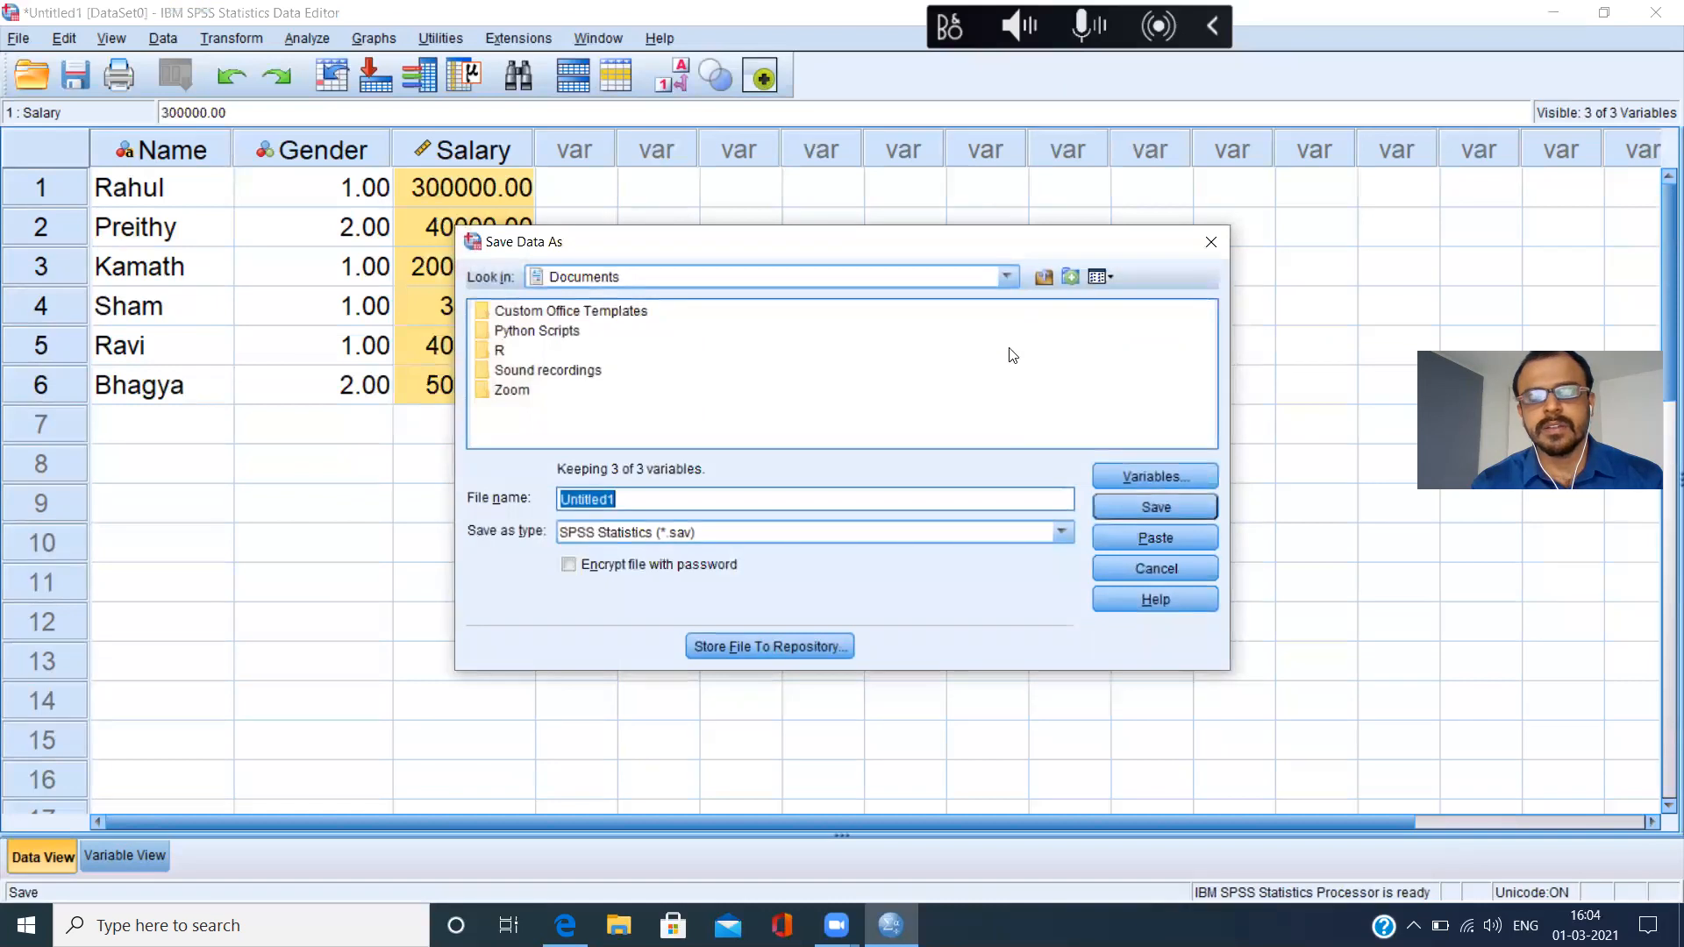
{"action": "left_click", "coordinate": [1007, 277]}
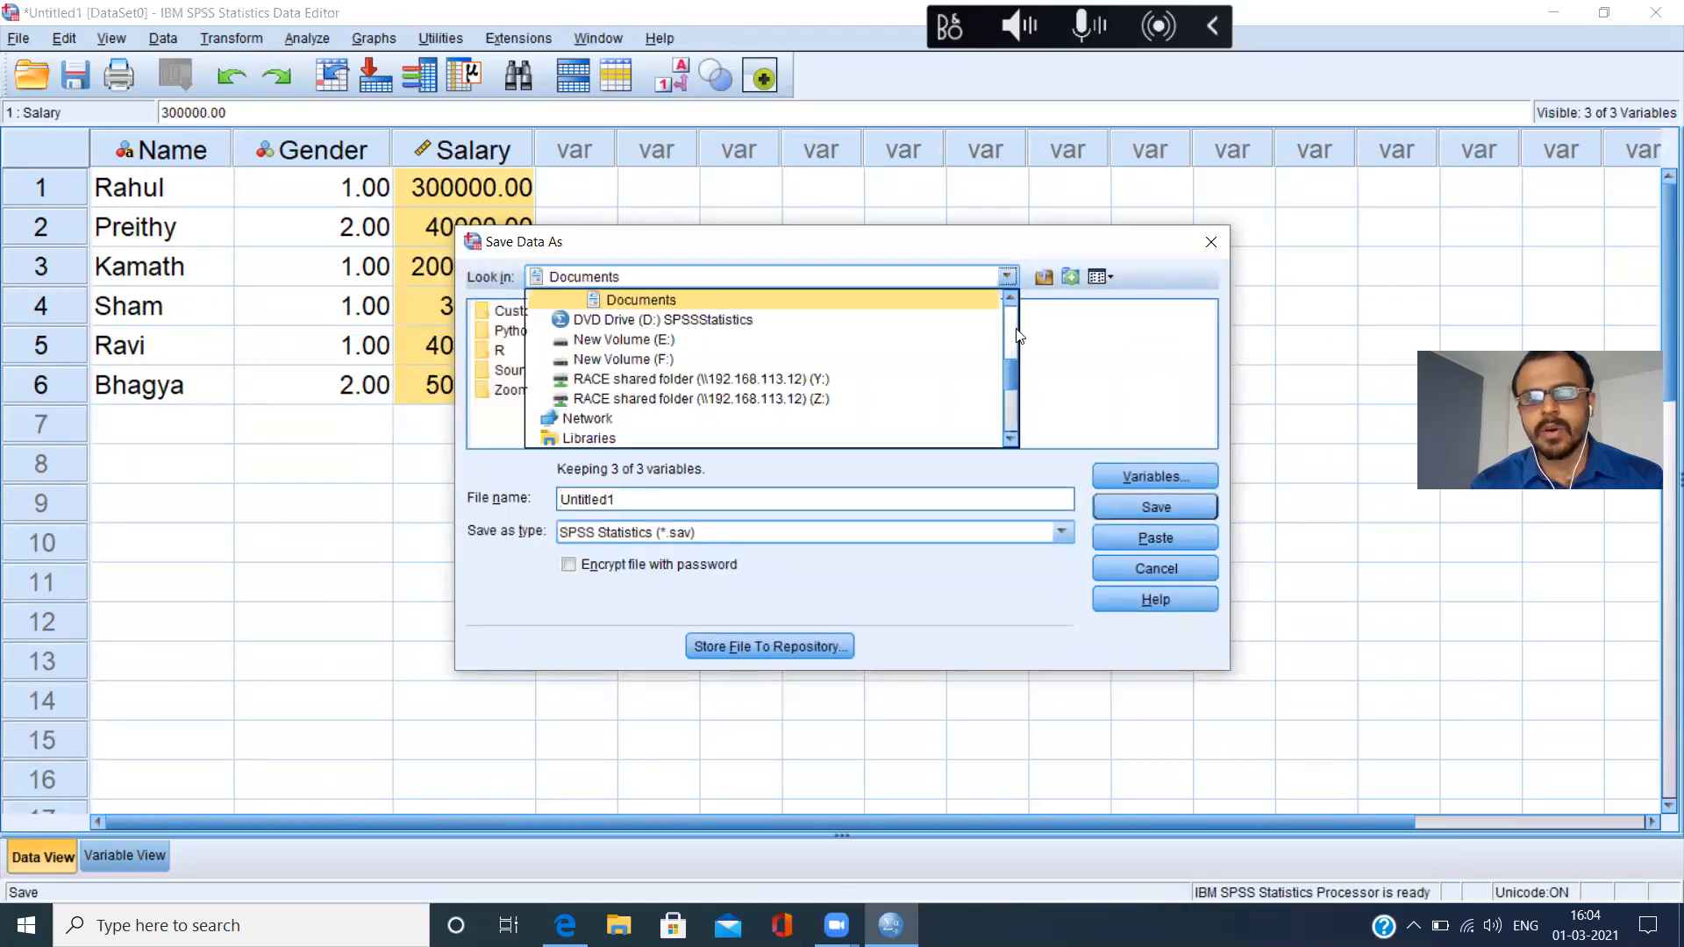
{"action": "scroll", "coordinate": [1017, 336], "scroll_direction": "up", "scroll_amount": 2}
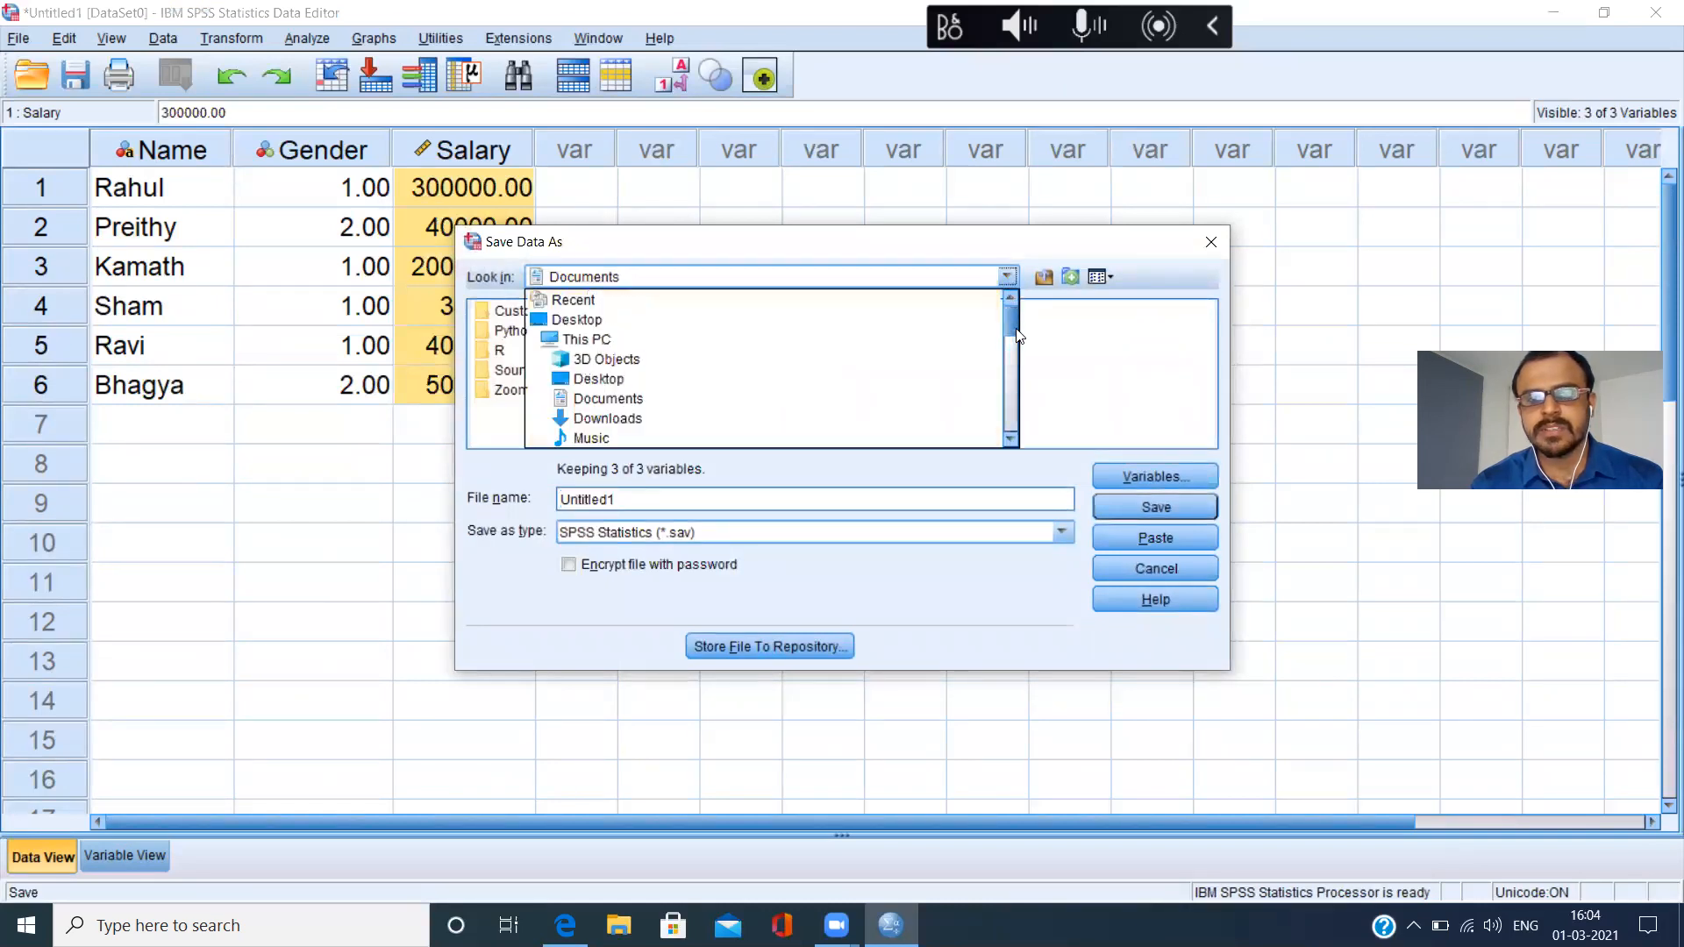
{"action": "left_click", "coordinate": [684, 321]}
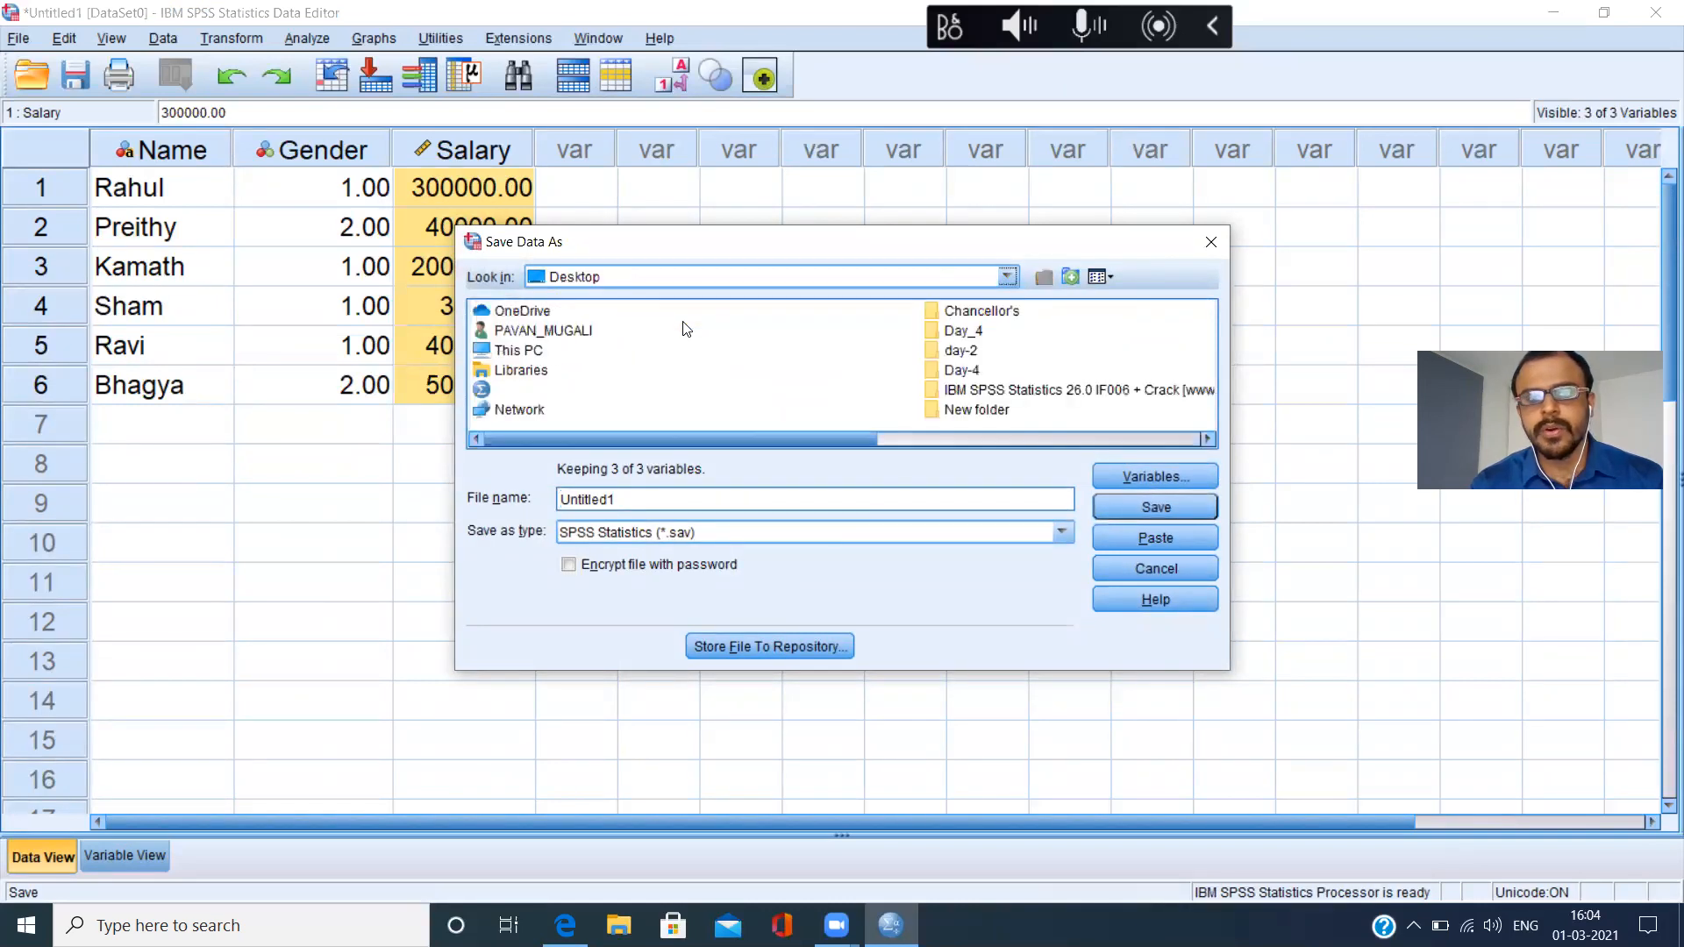
Create a folder named Spss Tutorial on the Desktop and open it as the save location.
{"action": "right_click", "coordinate": [823, 359]}
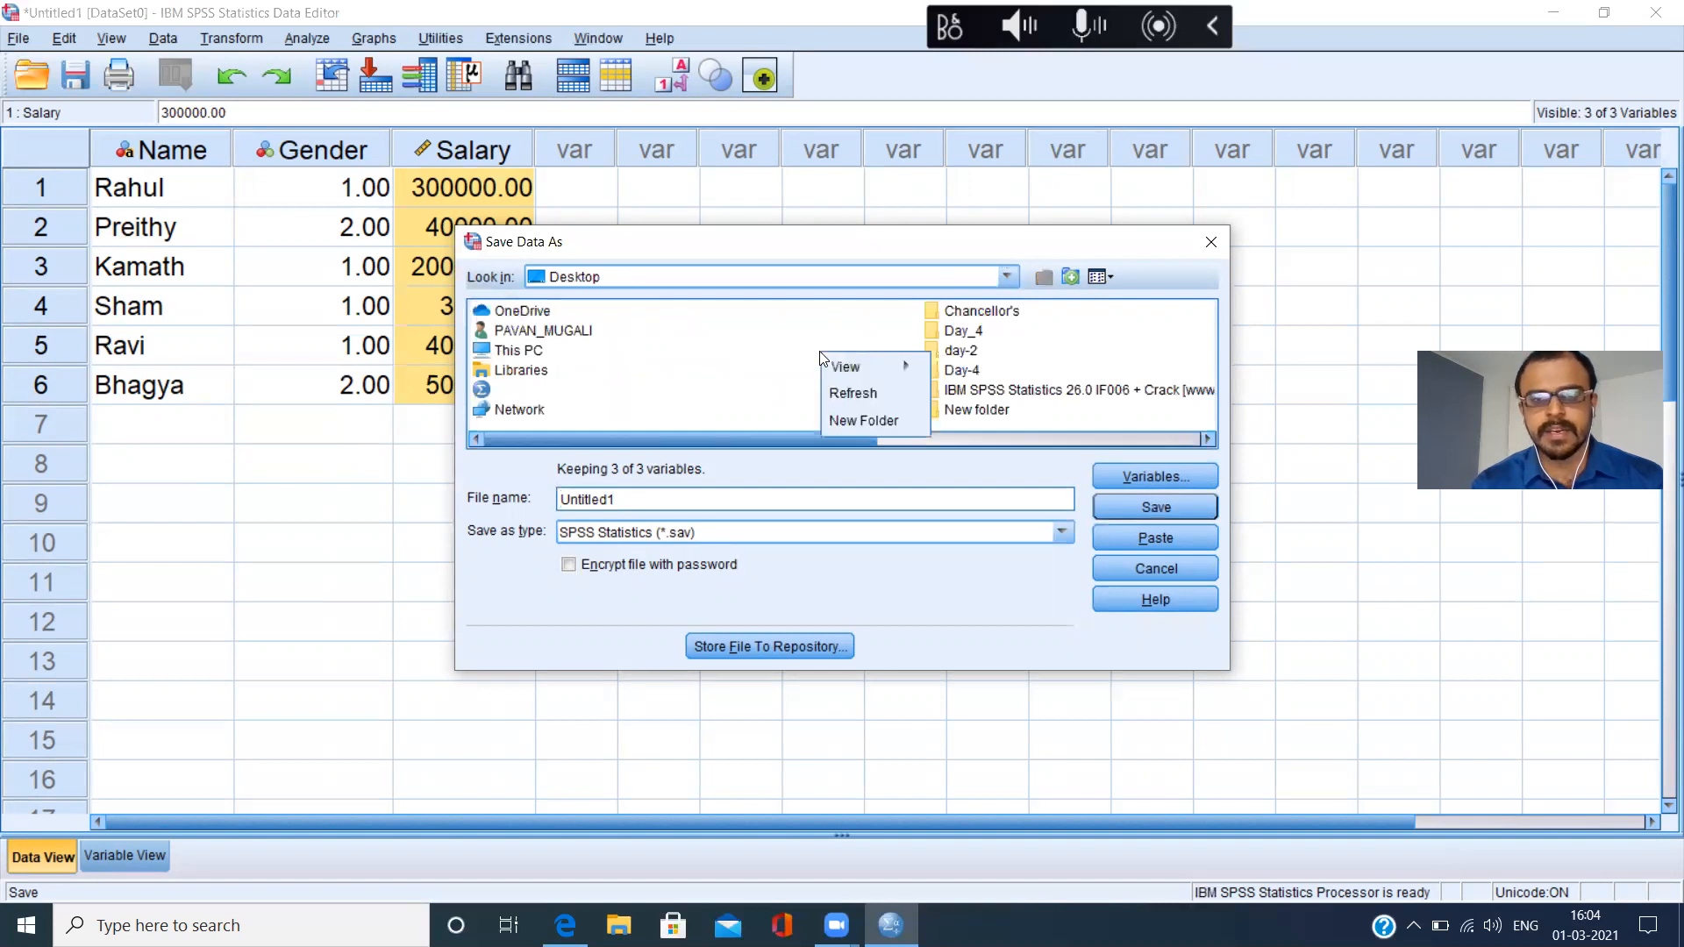
{"action": "left_click", "coordinate": [872, 421]}
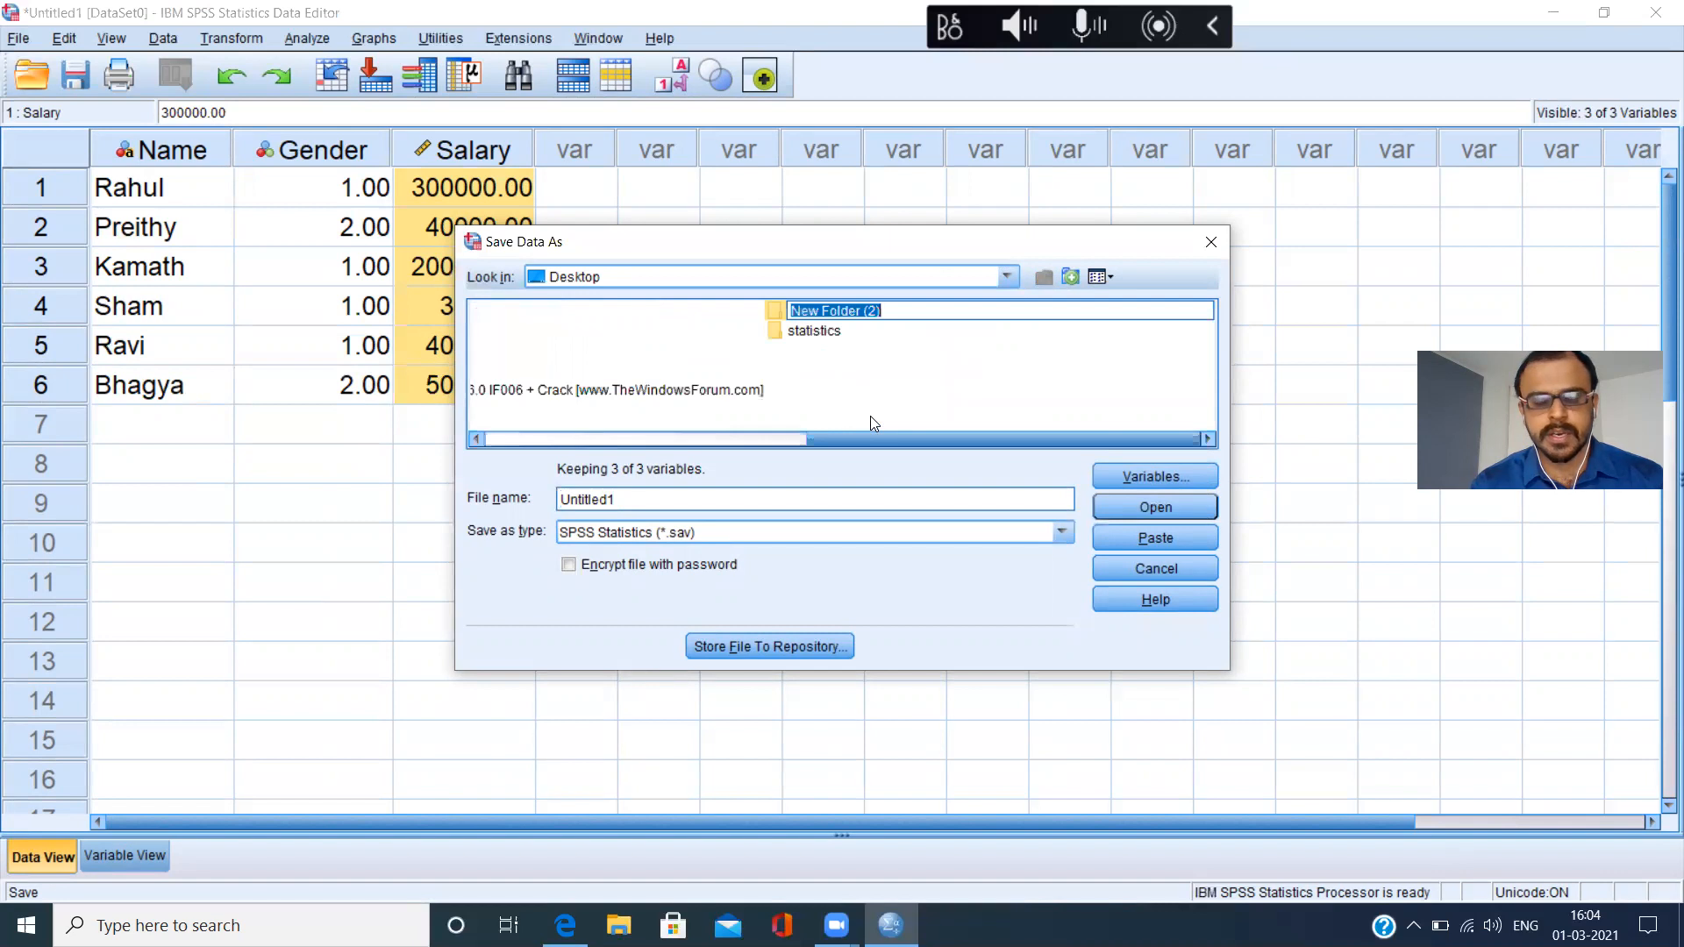
{"action": "type", "text": "SPss"}
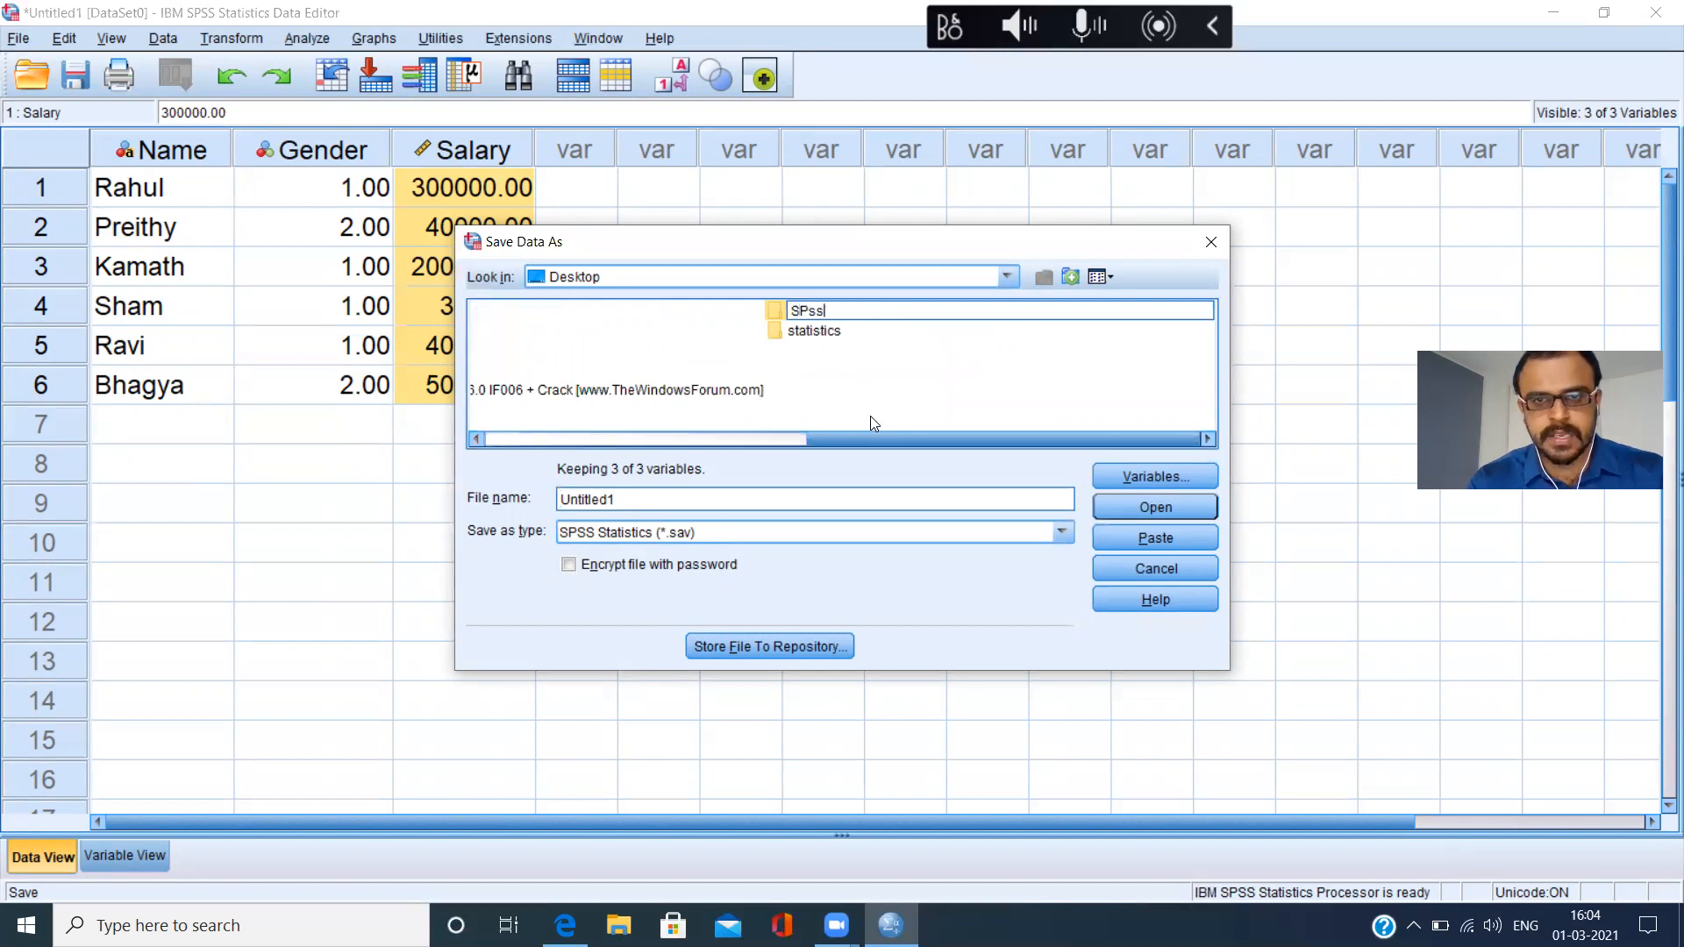
{"action": "key", "text": "BackSpace"}
{"action": "key", "text": "BackSpace"}
{"action": "key", "text": "BackSpace"}
{"action": "type", "text": "pss tutorial"}
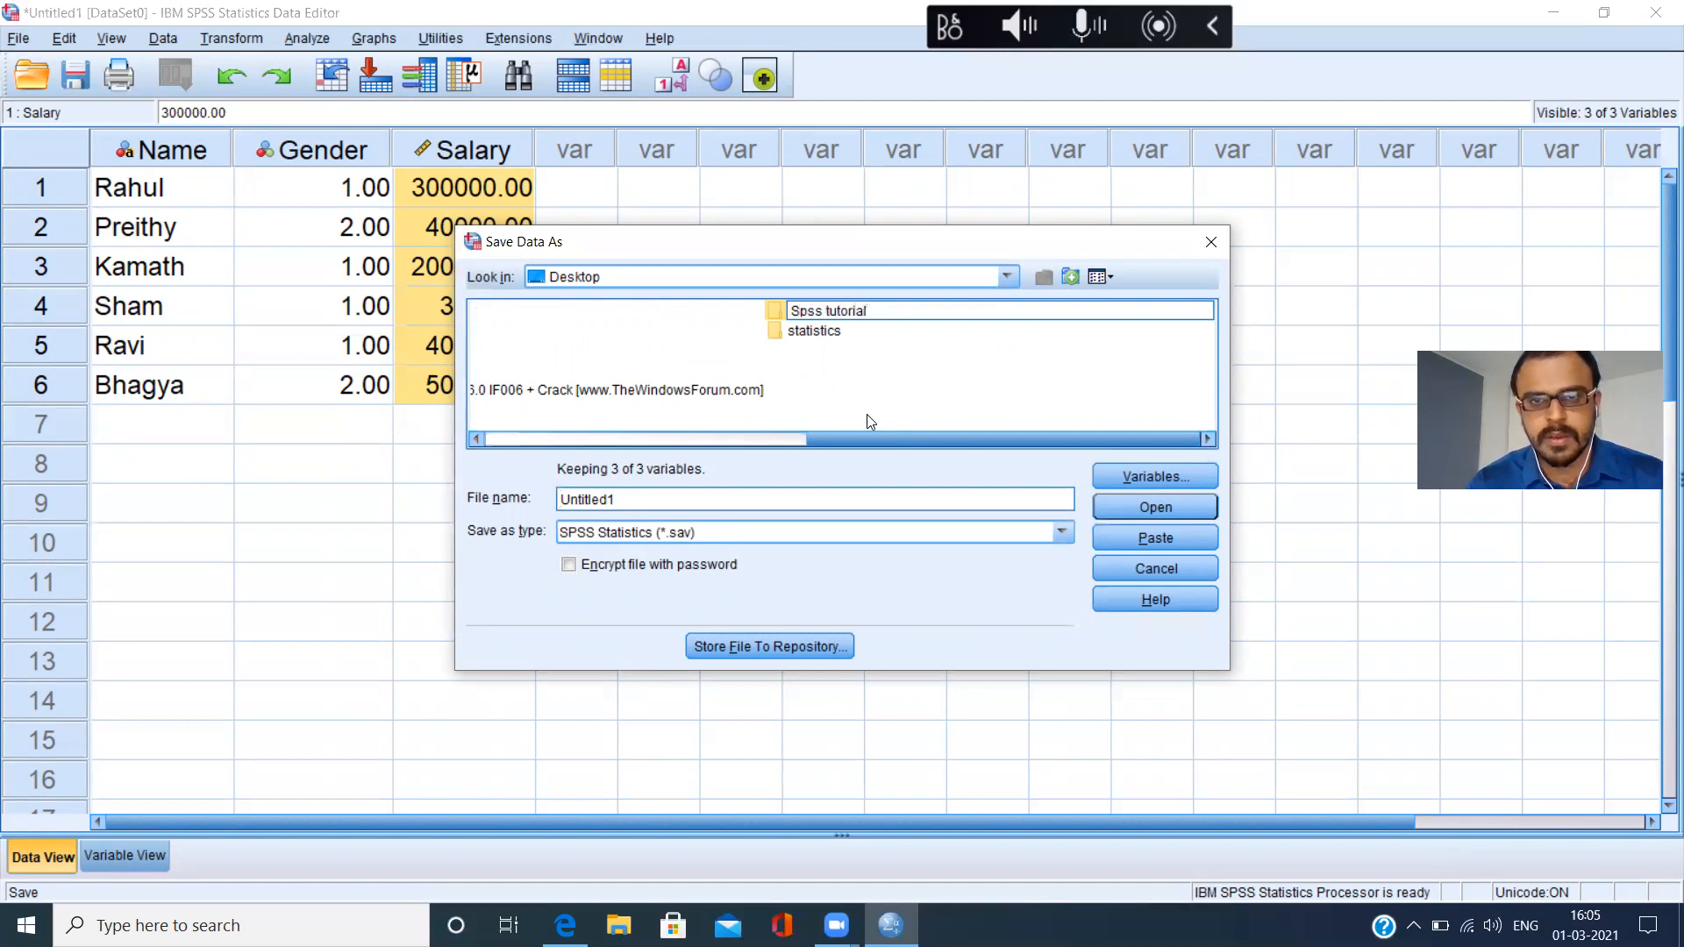
{"action": "left_click", "coordinate": [830, 314]}
{"action": "key", "text": "BackSpace"}
{"action": "type", "text": "T"}
{"action": "key", "text": "Return"}
{"action": "double_click", "coordinate": [782, 316]}
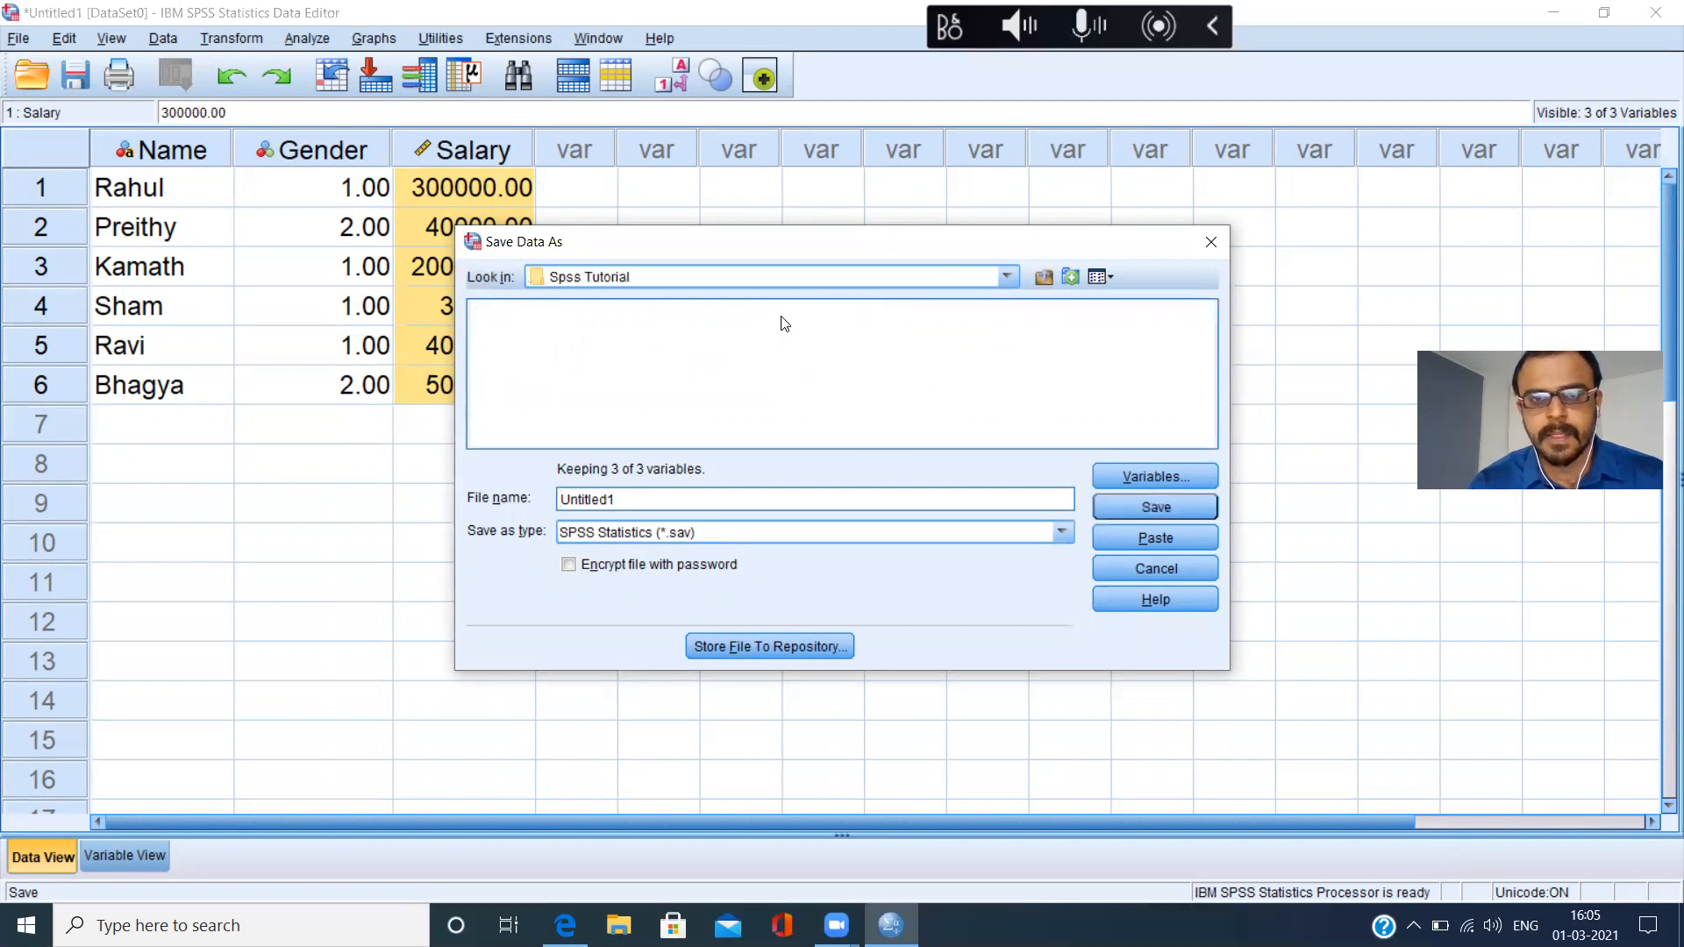
Name the data file Data Entry and save it in SPSS Statistics (*.sav) format.
{"action": "left_click", "coordinate": [636, 500]}
{"action": "key", "text": "BackSpace"}
{"action": "key", "text": "BackSpace"}
{"action": "key", "text": "BackSpace"}
{"action": "key", "text": "BackSpace"}
{"action": "key", "text": "BackSpace"}
{"action": "key", "text": "BackSpace"}
{"action": "key", "text": "BackSpace"}
{"action": "key", "text": "BackSpace"}
{"action": "key", "text": "BackSpace"}
{"action": "type", "text": "Data Entry"}
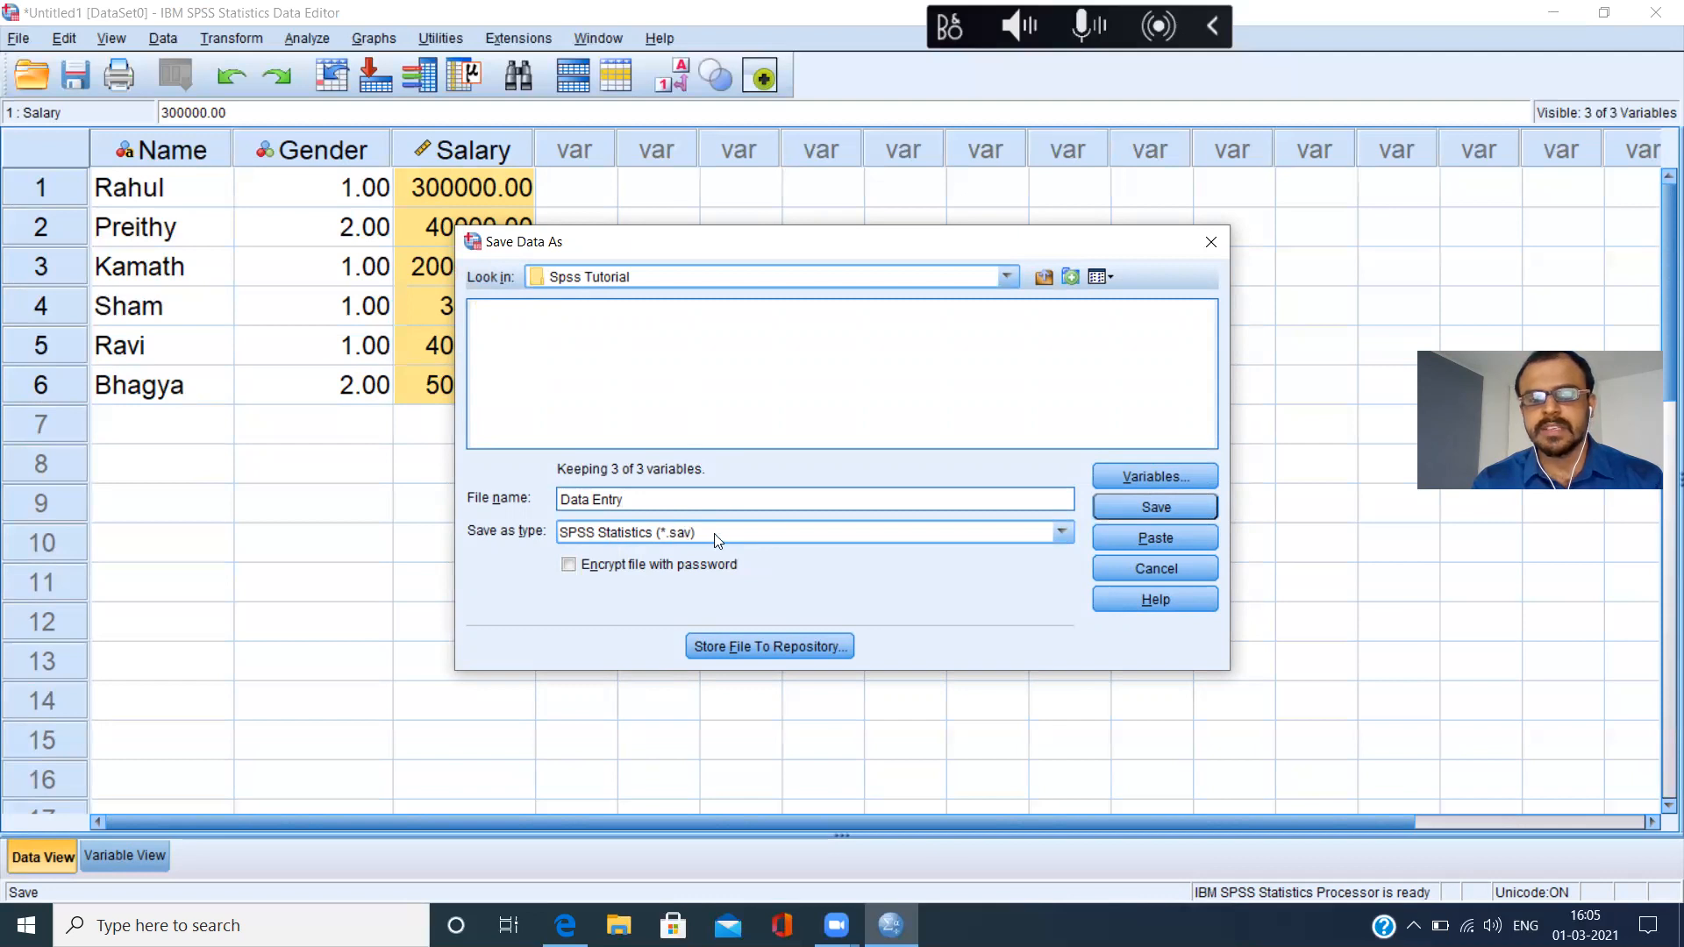
{"action": "left_click", "coordinate": [1175, 508]}
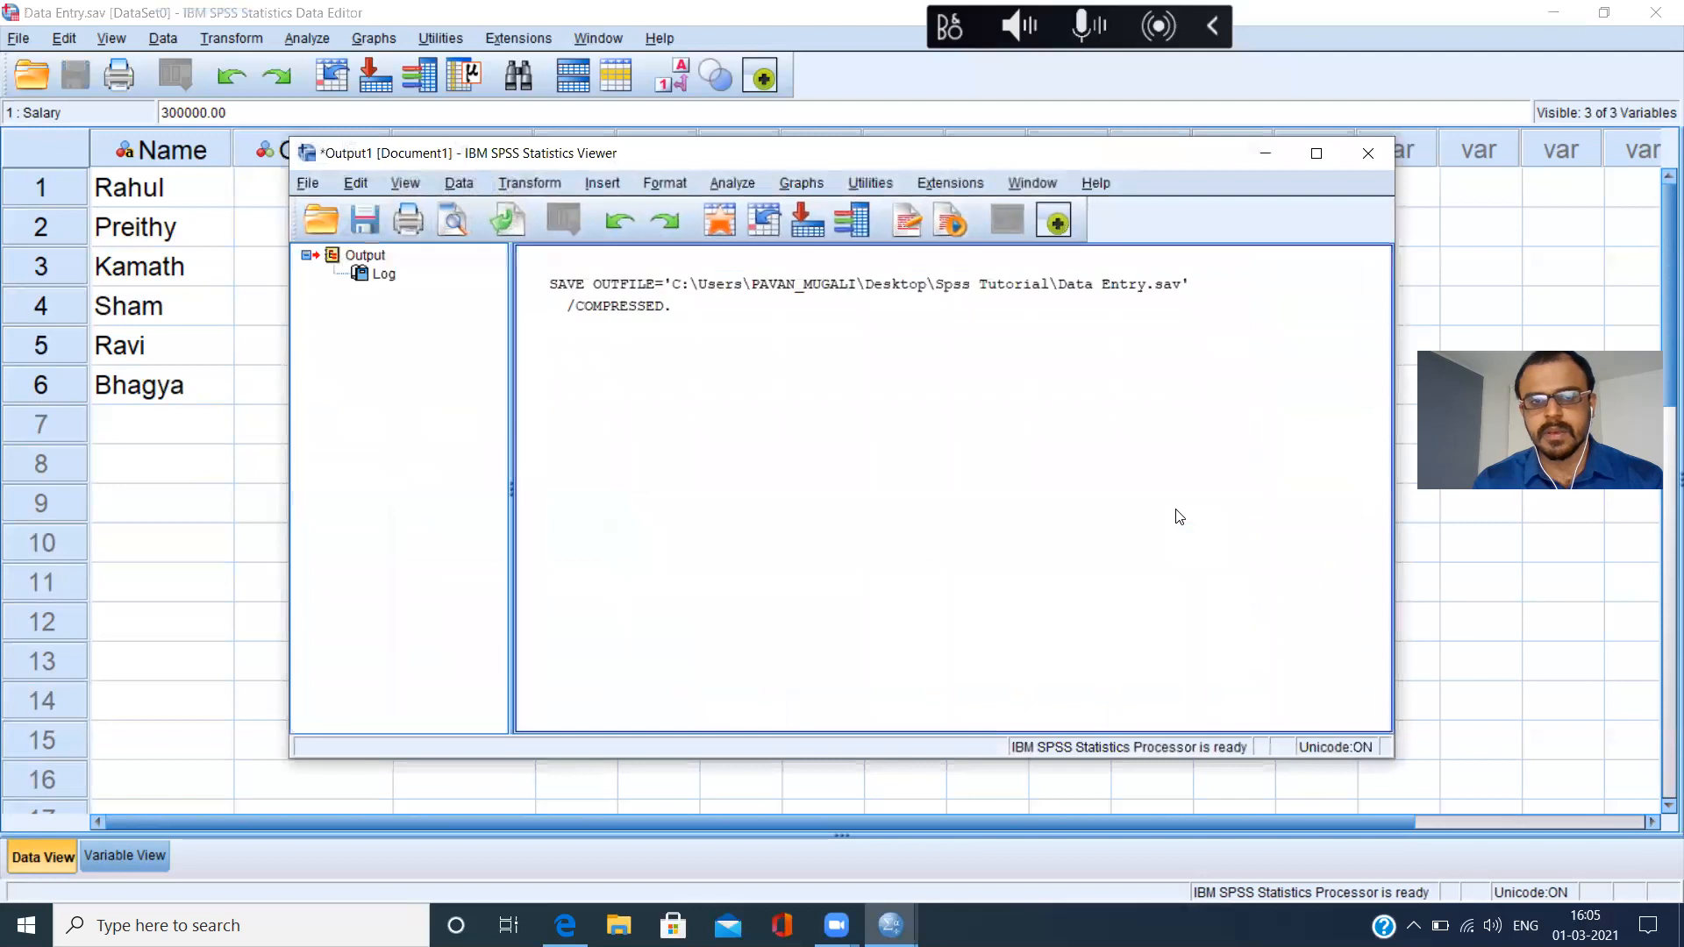
Maximize the output viewer window and copy the log entry with the SAVE OUTFILE command.
{"action": "left_click", "coordinate": [1316, 155]}
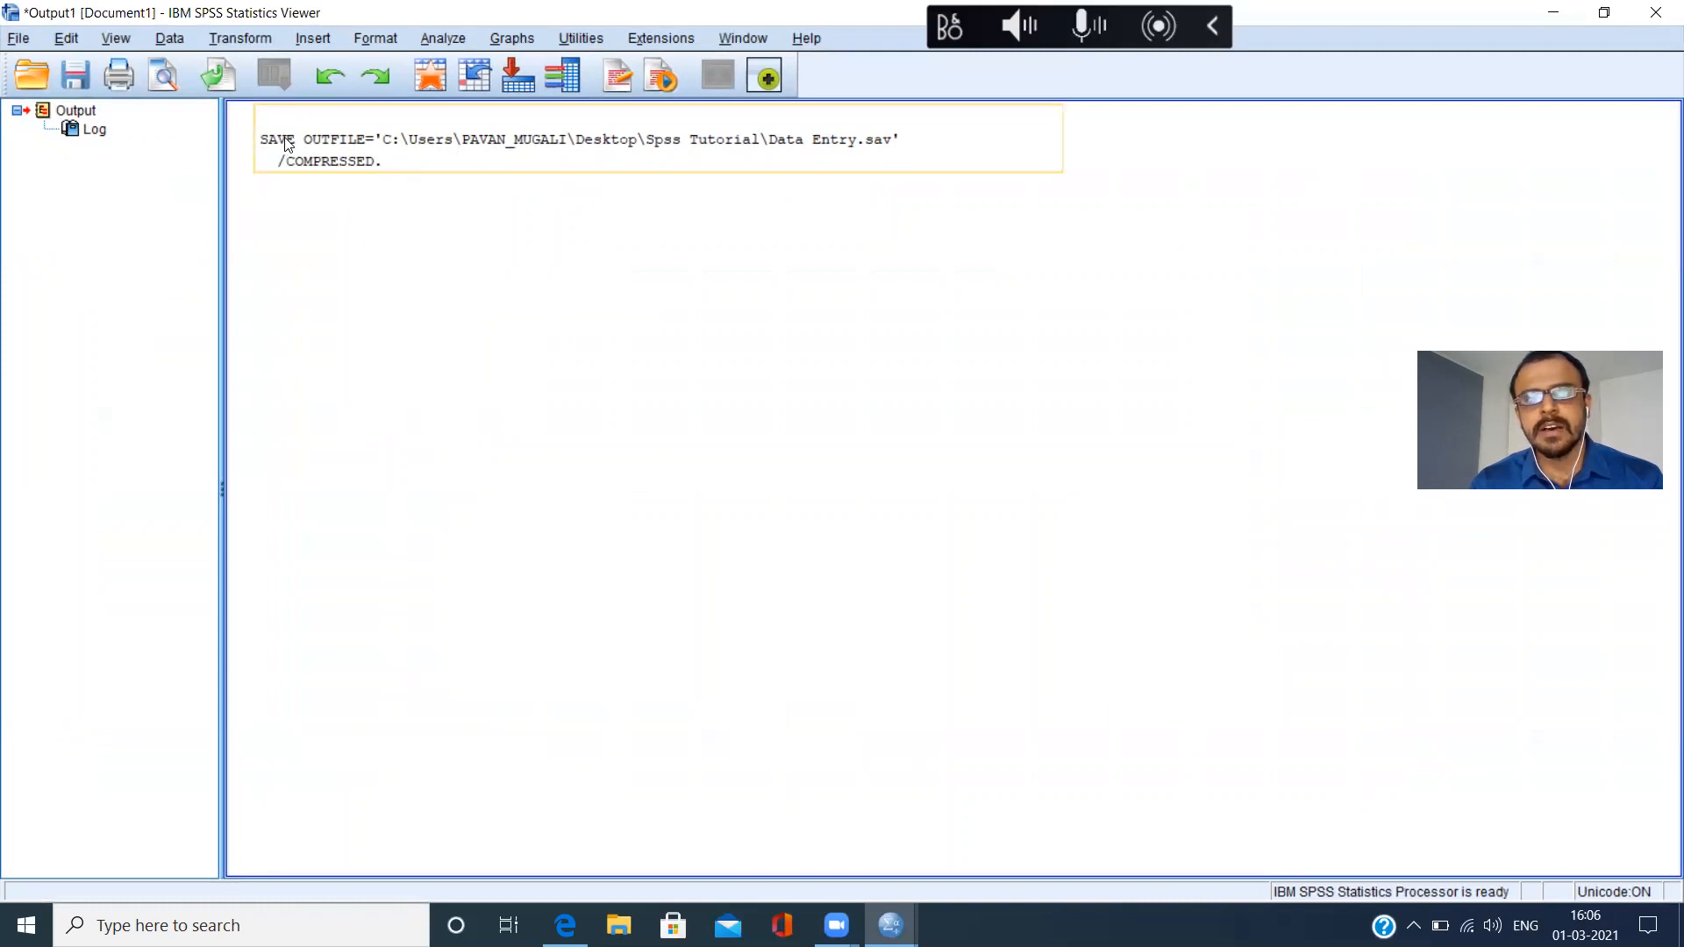
{"action": "left_click", "coordinate": [423, 154]}
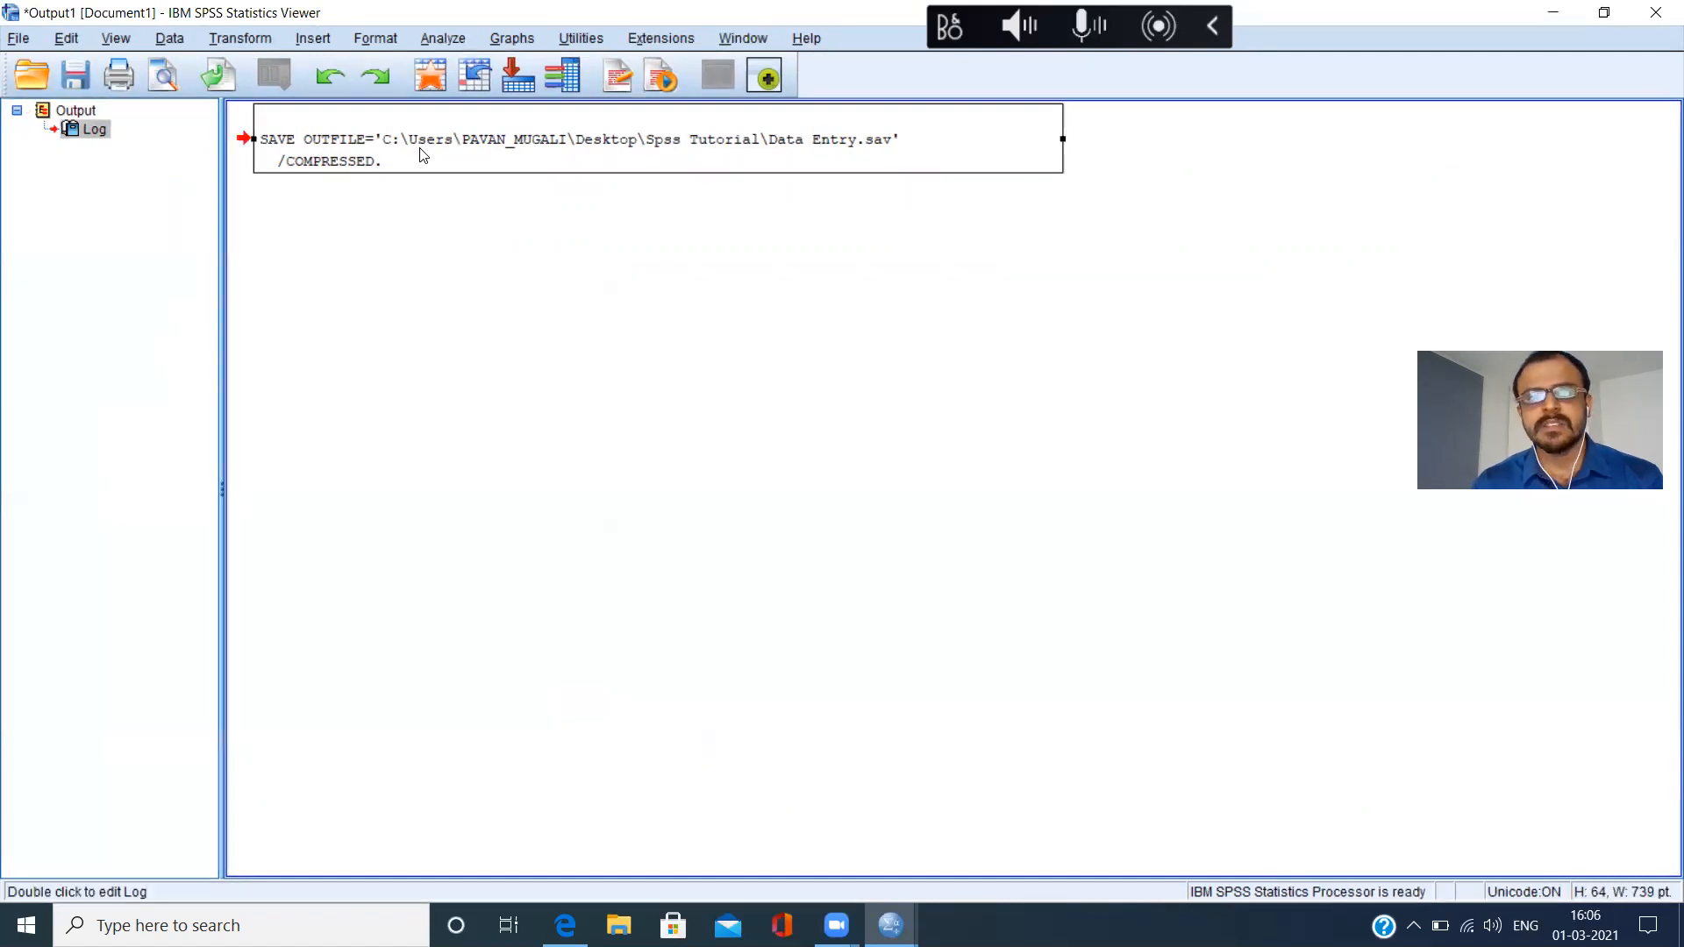
{"action": "double_click", "coordinate": [390, 156]}
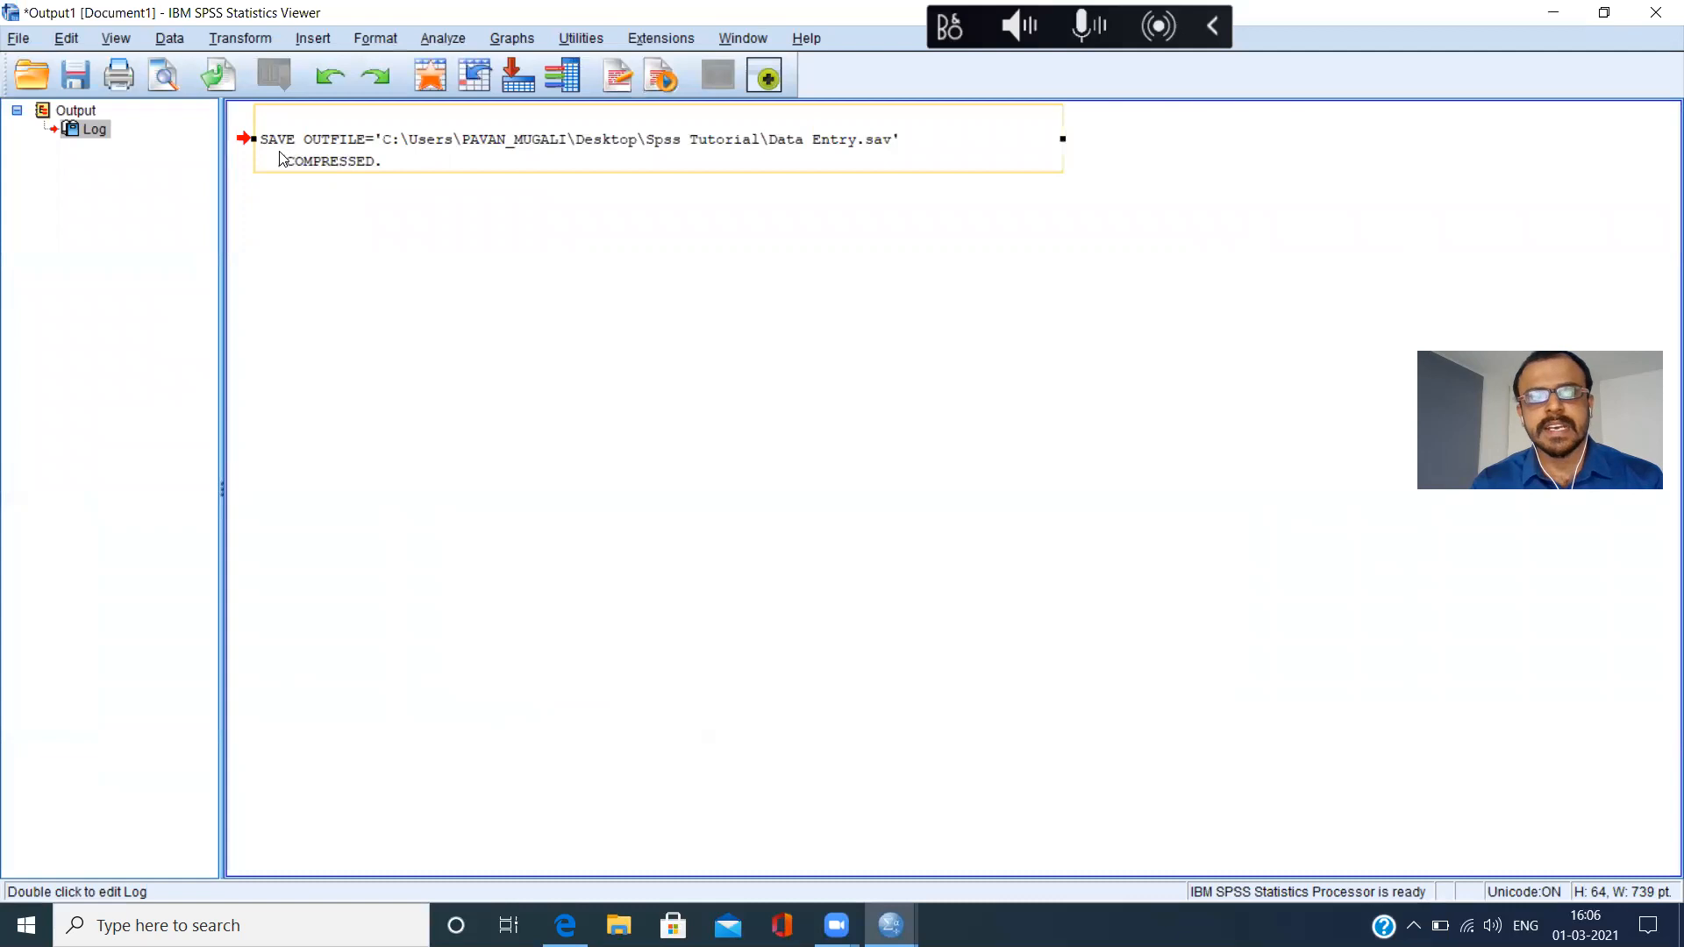
{"action": "right_click", "coordinate": [602, 144]}
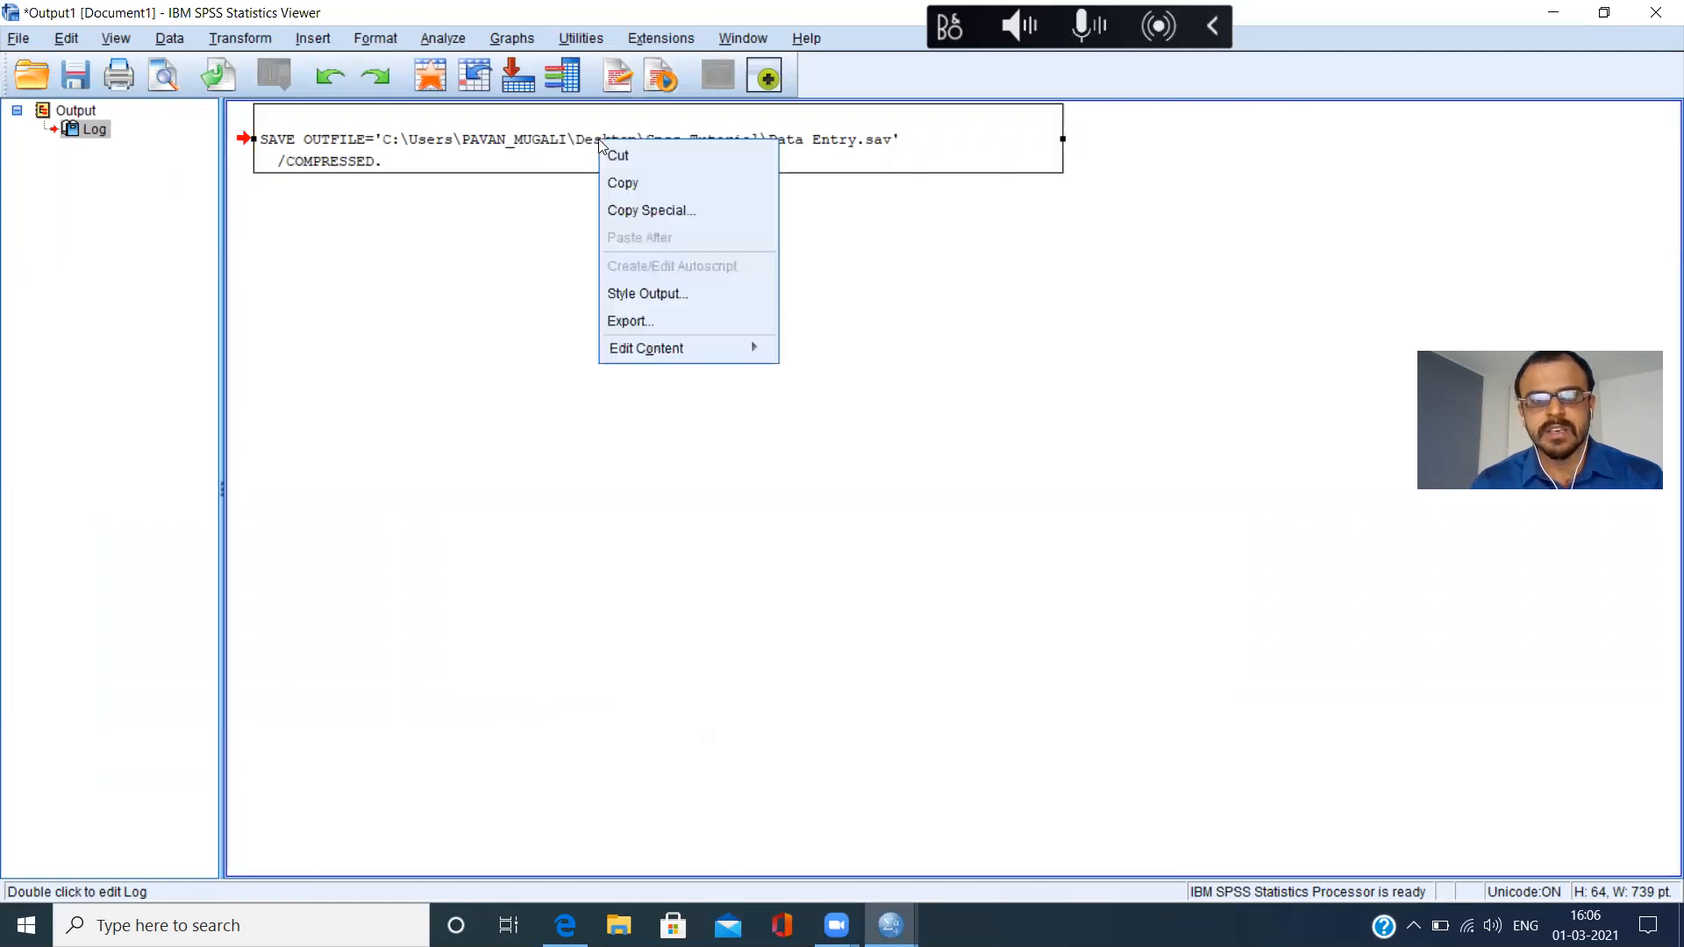
{"action": "left_click", "coordinate": [665, 181]}
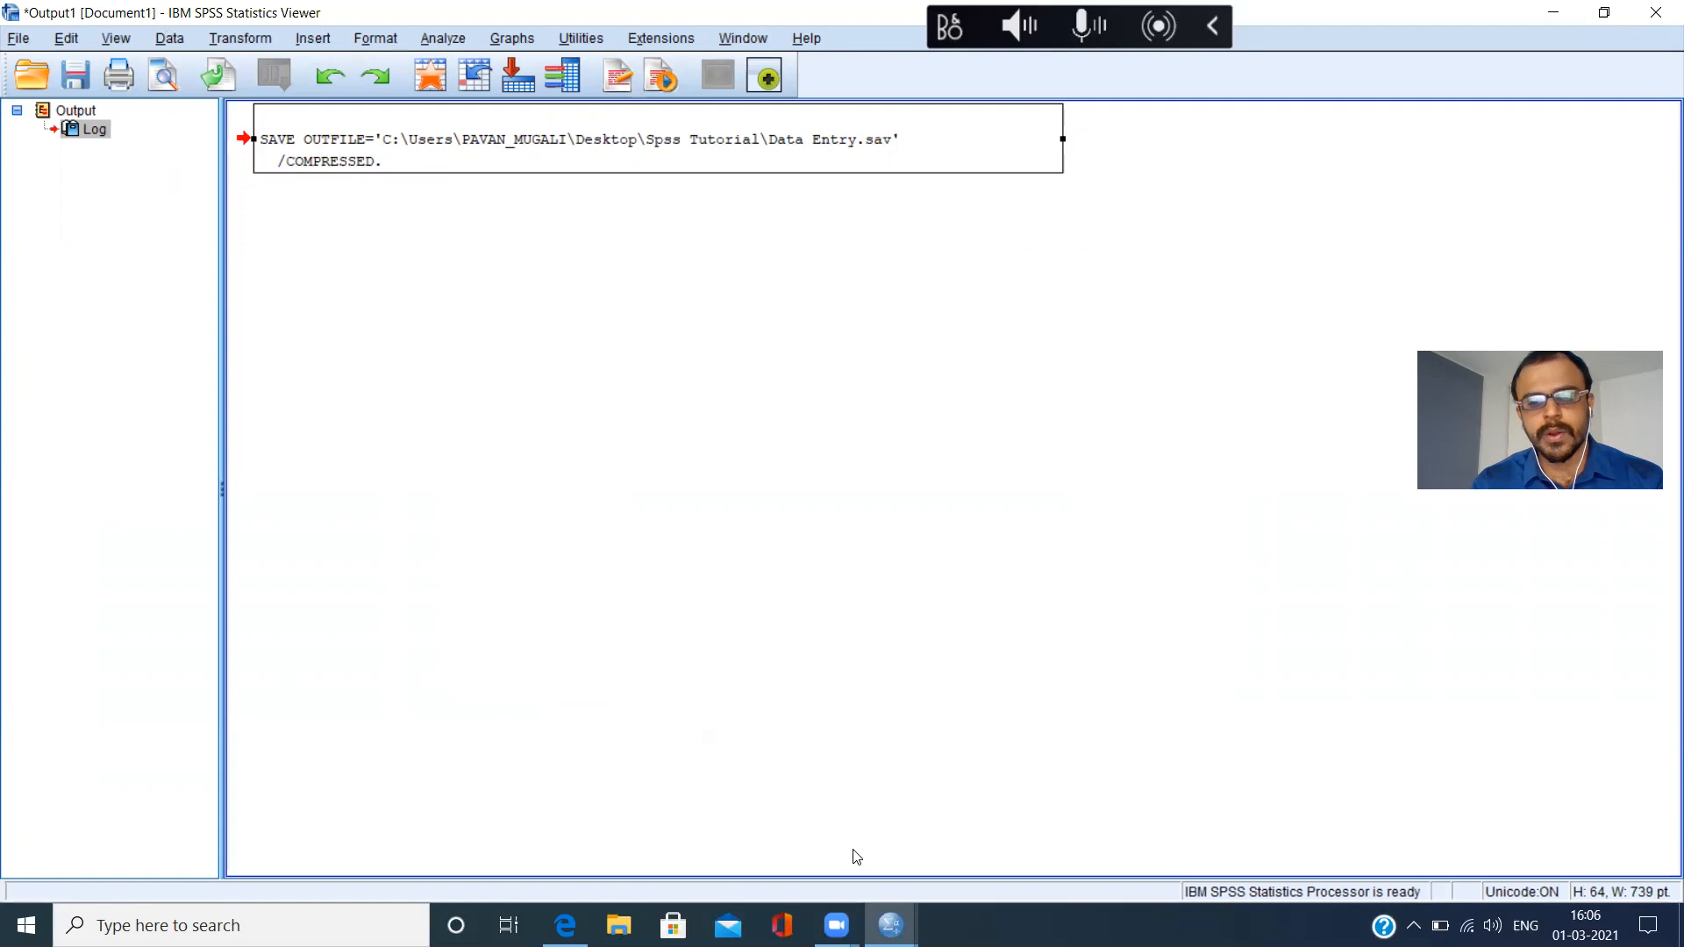
Switch between the Data Entry.sav data window and the output window, ending in the data window.
{"action": "mouse_move", "coordinate": [890, 925]}
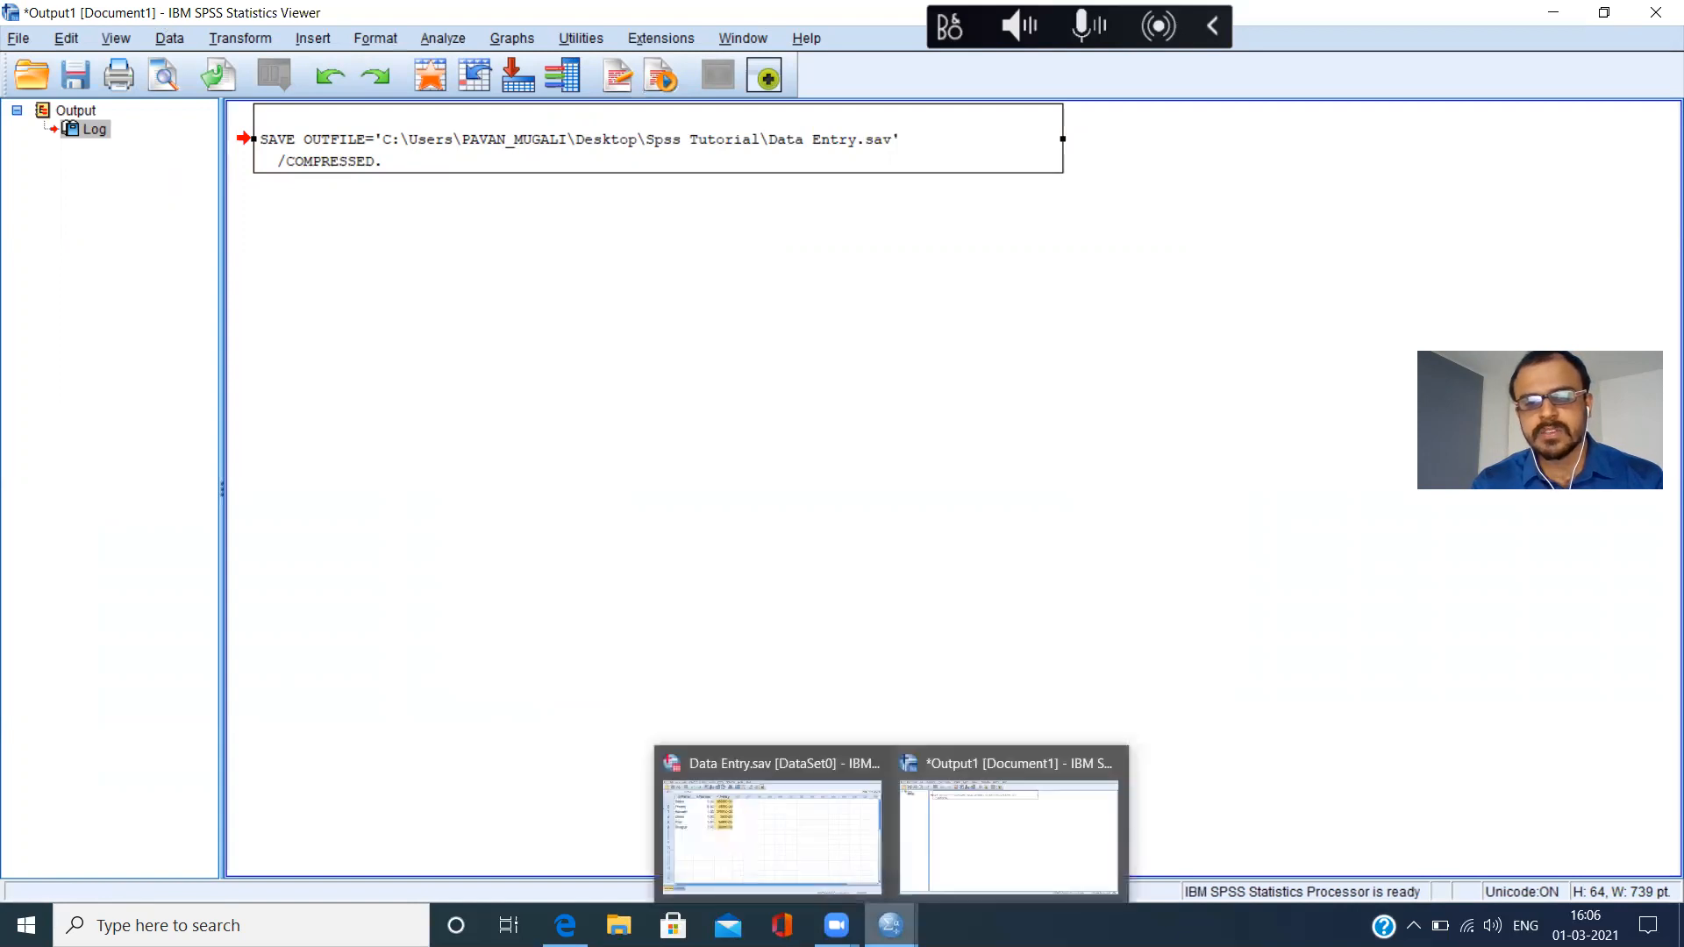
{"action": "left_click", "coordinate": [807, 851]}
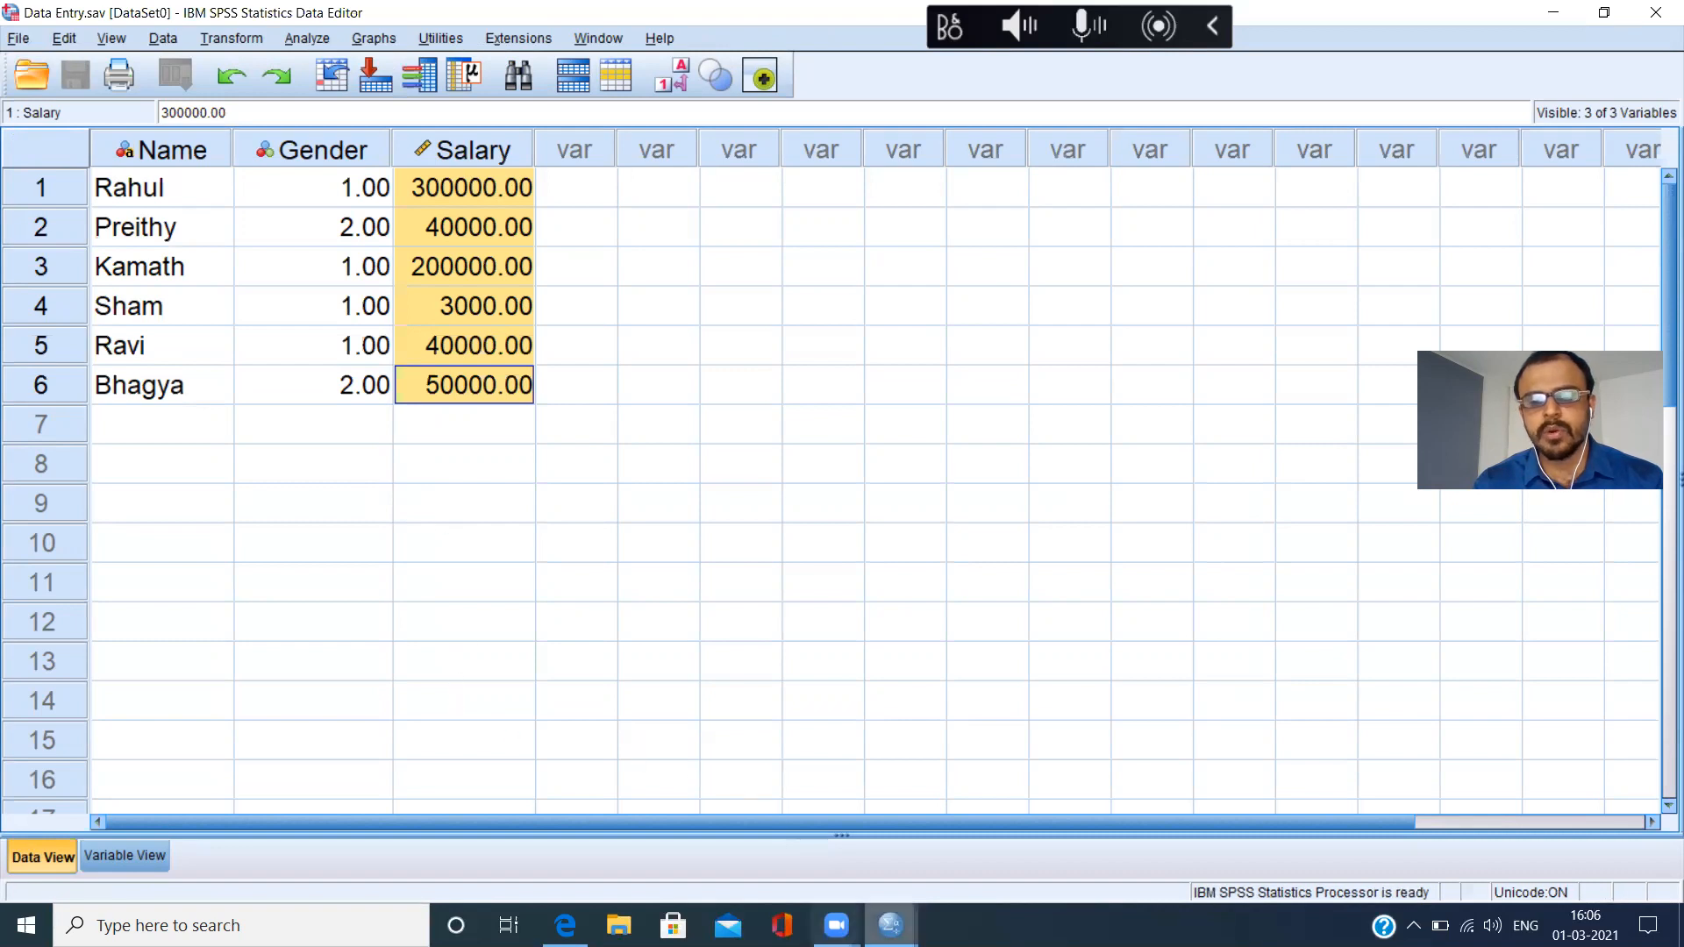
{"action": "mouse_move", "coordinate": [890, 925]}
{"action": "left_click", "coordinate": [1020, 809]}
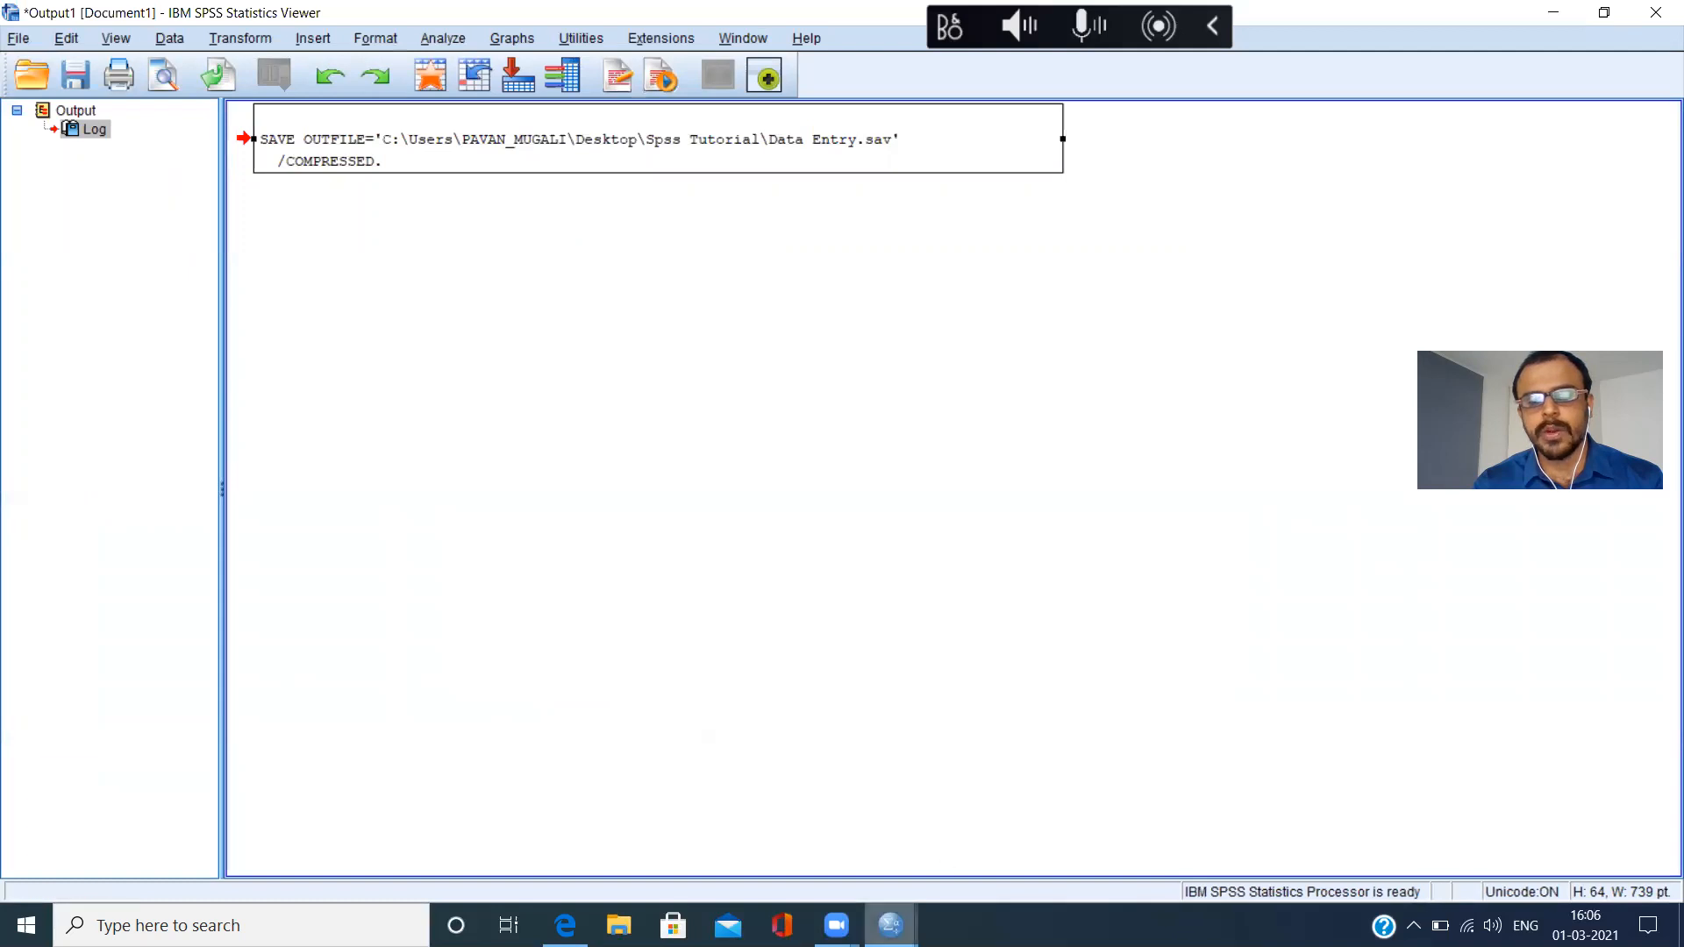
{"action": "mouse_move", "coordinate": [890, 926]}
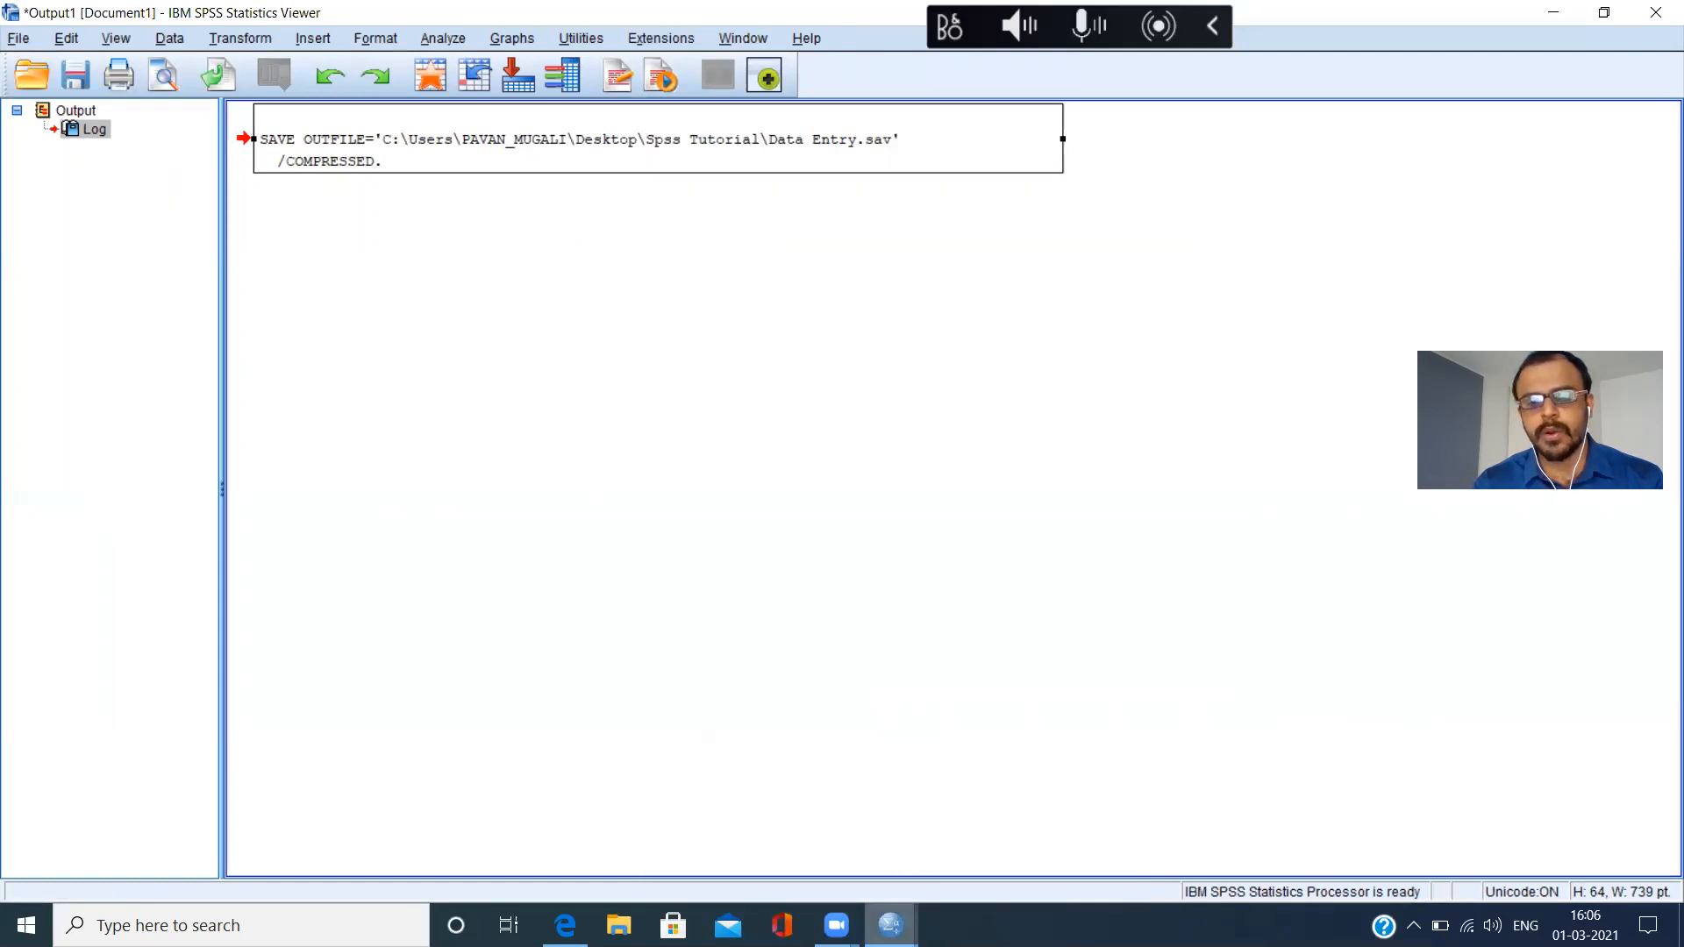
{"action": "mouse_move", "coordinate": [891, 926]}
{"action": "left_click", "coordinate": [824, 849]}
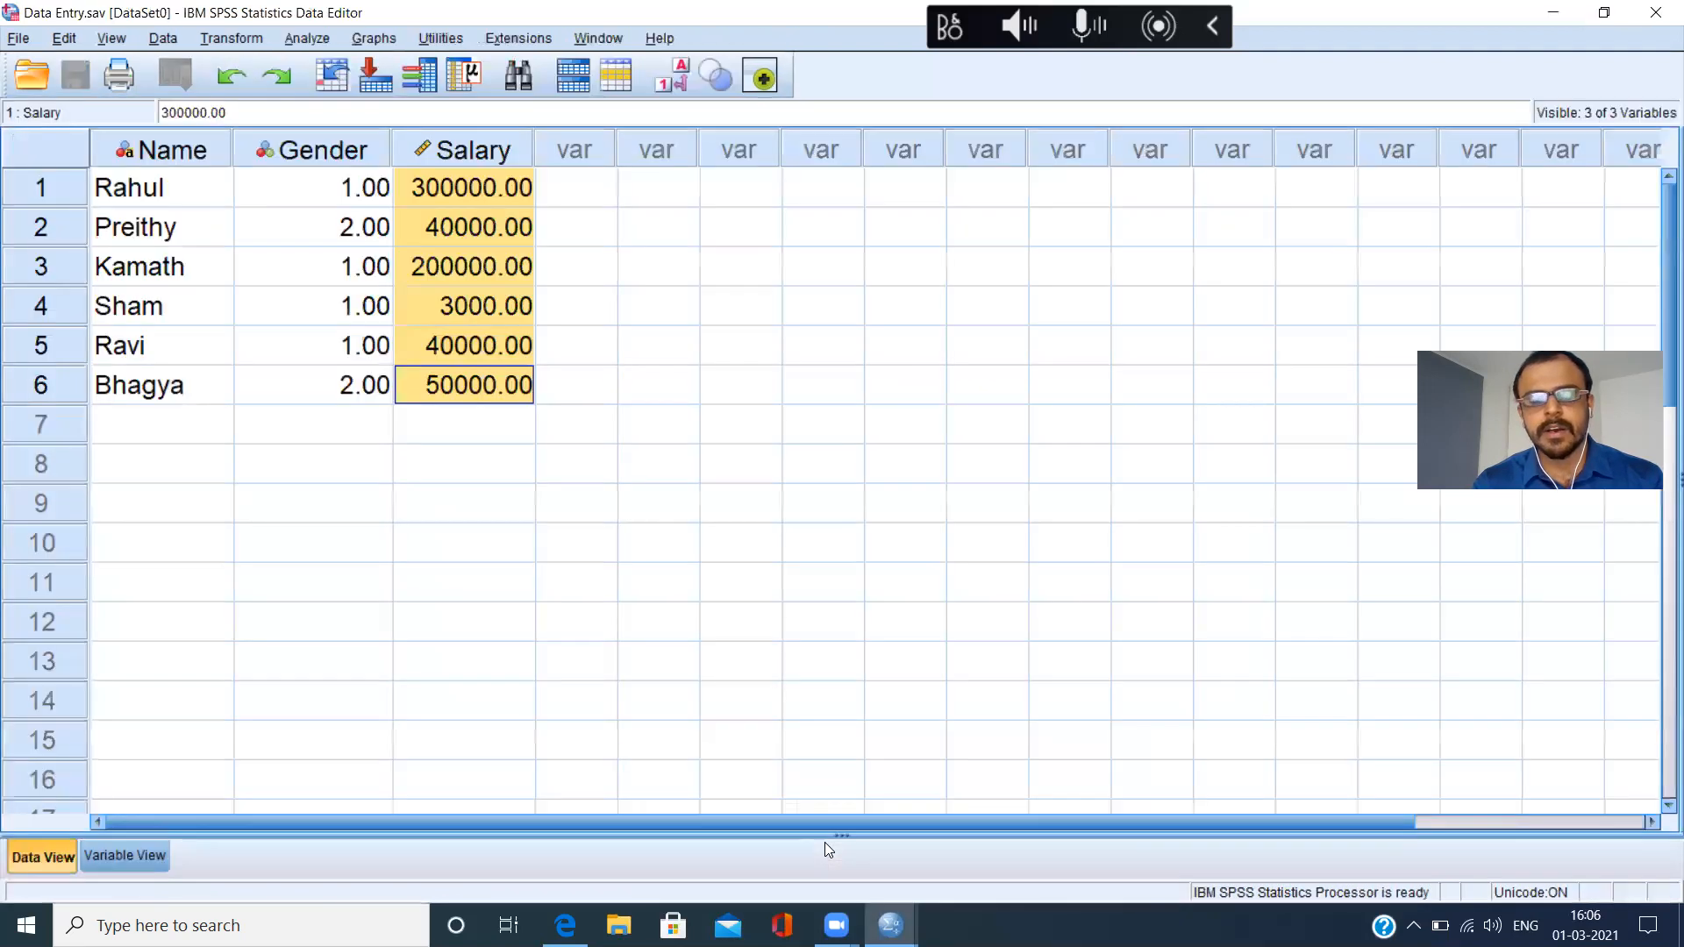
Create a new syntax file, maximize its window and paste the copied SAVE OUTFILE command into it.
{"action": "left_click", "coordinate": [18, 40]}
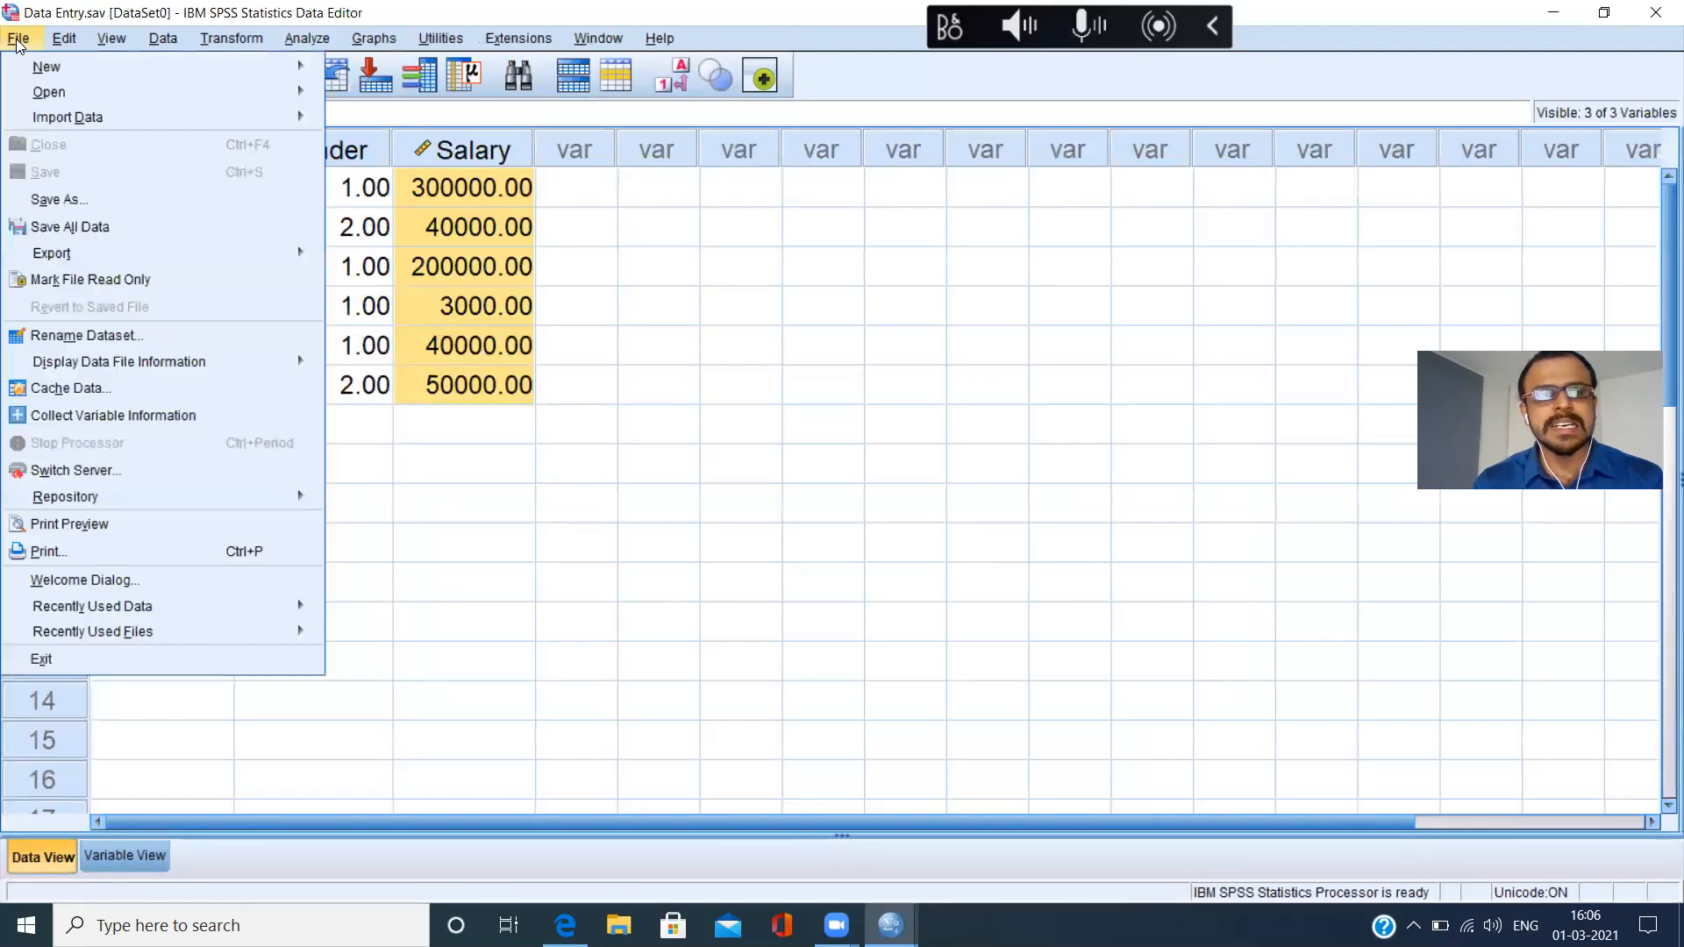
{"action": "mouse_move", "coordinate": [30, 77]}
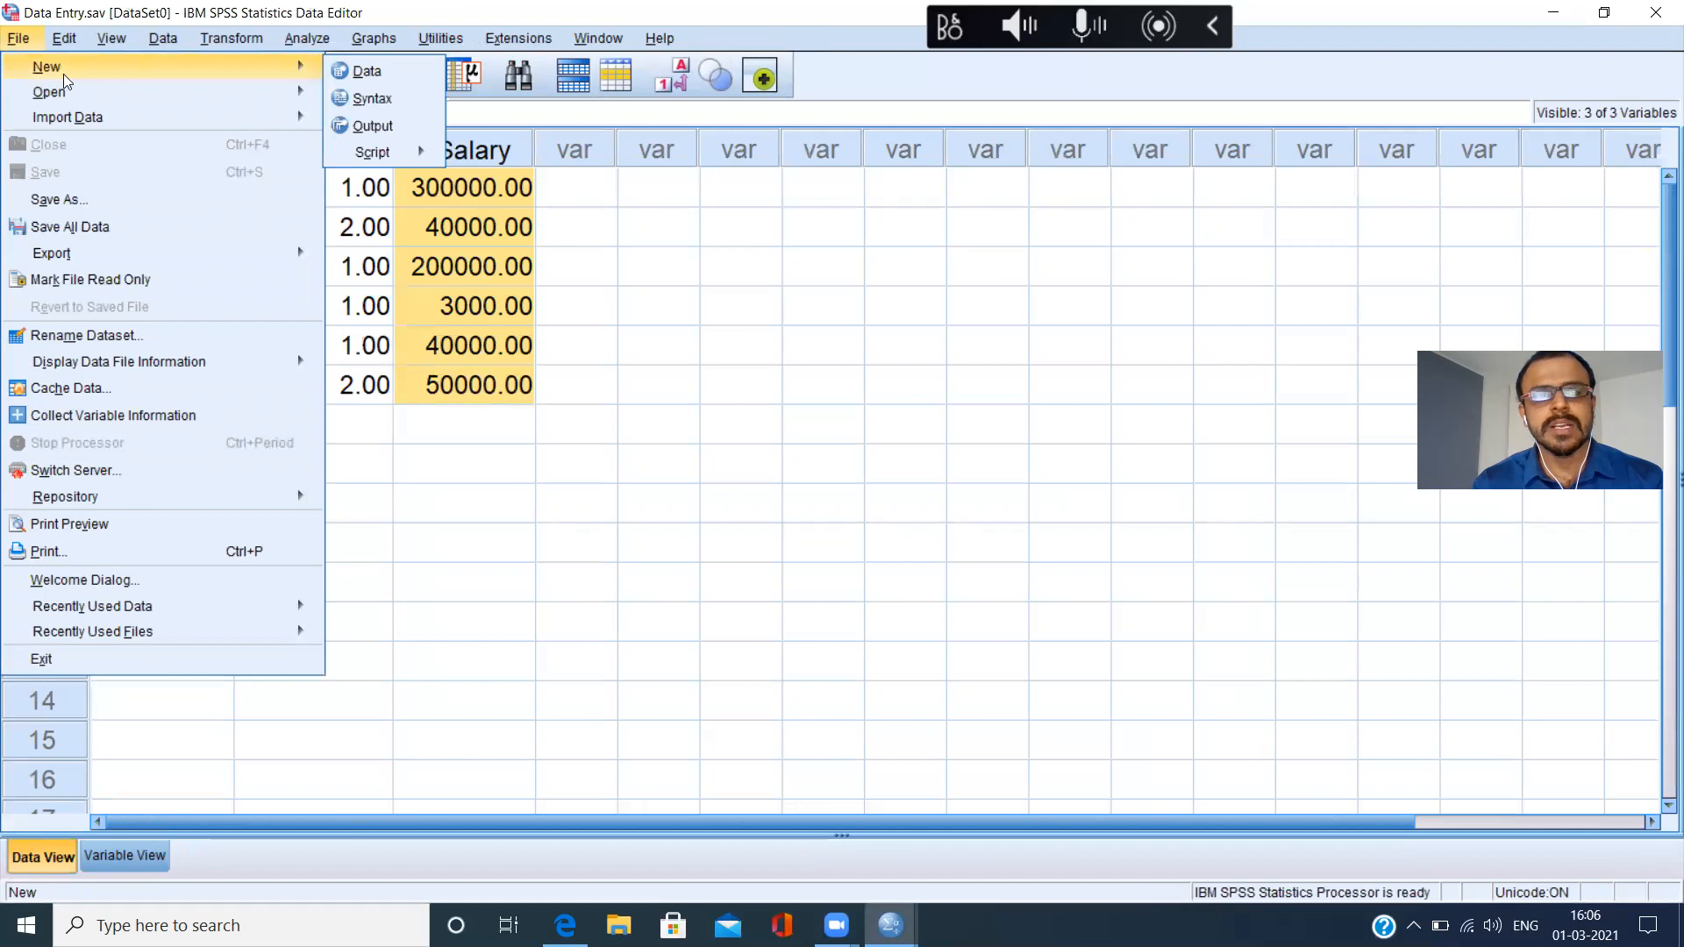
{"action": "left_click", "coordinate": [404, 100]}
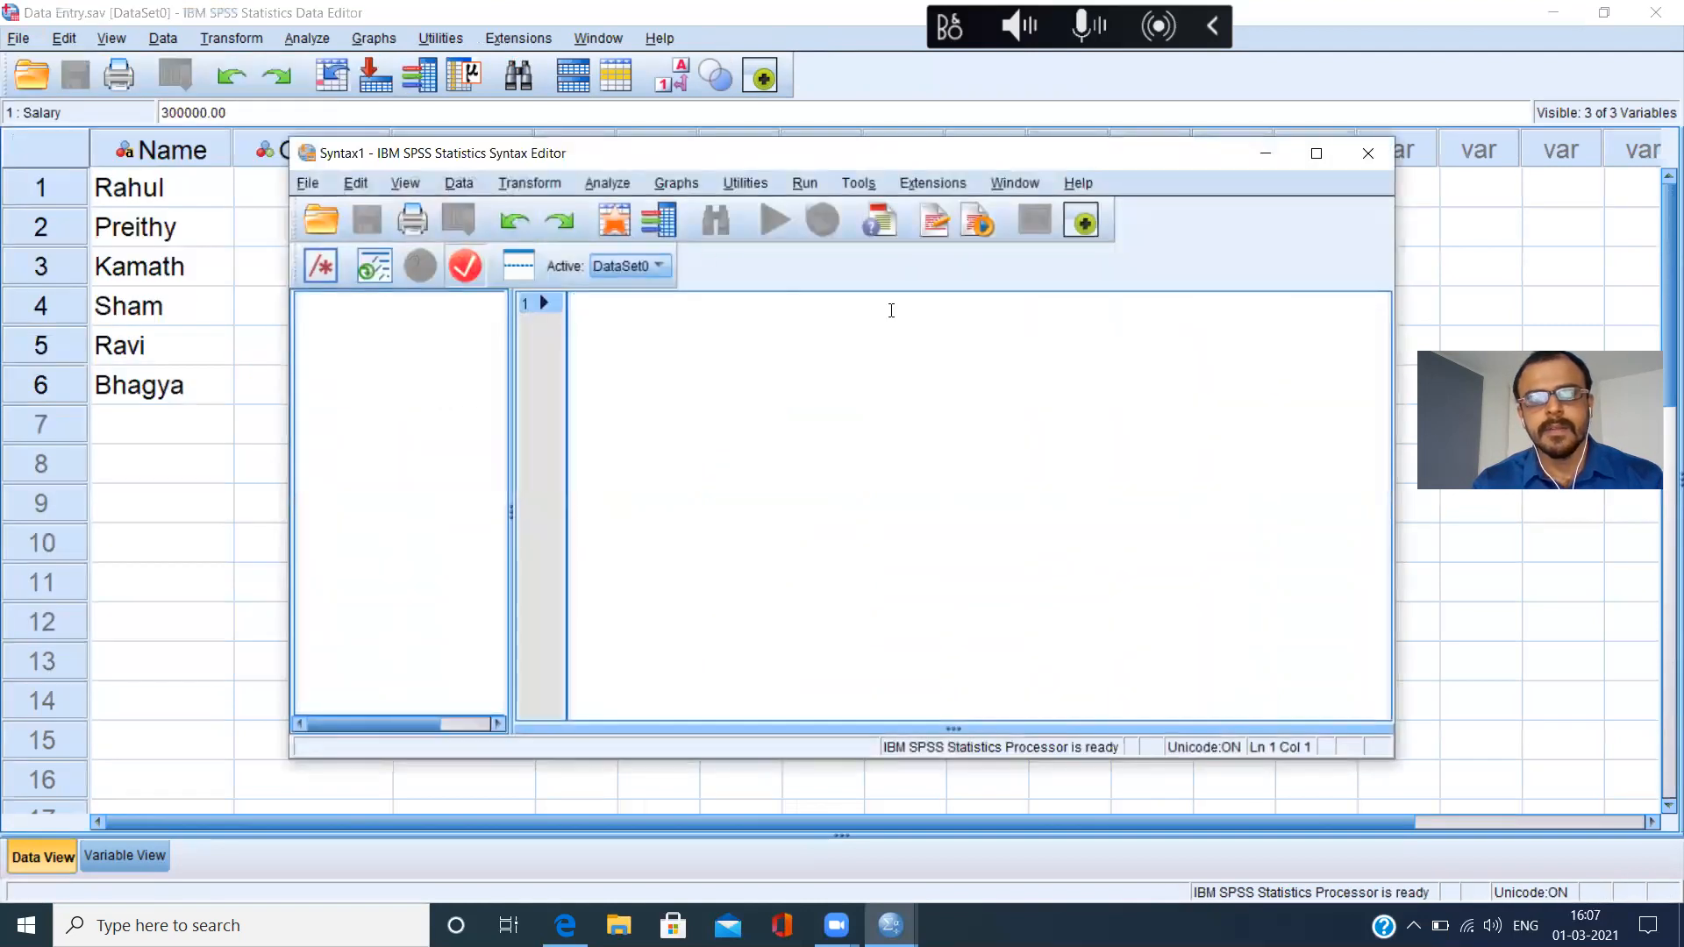
{"action": "left_click", "coordinate": [1317, 159]}
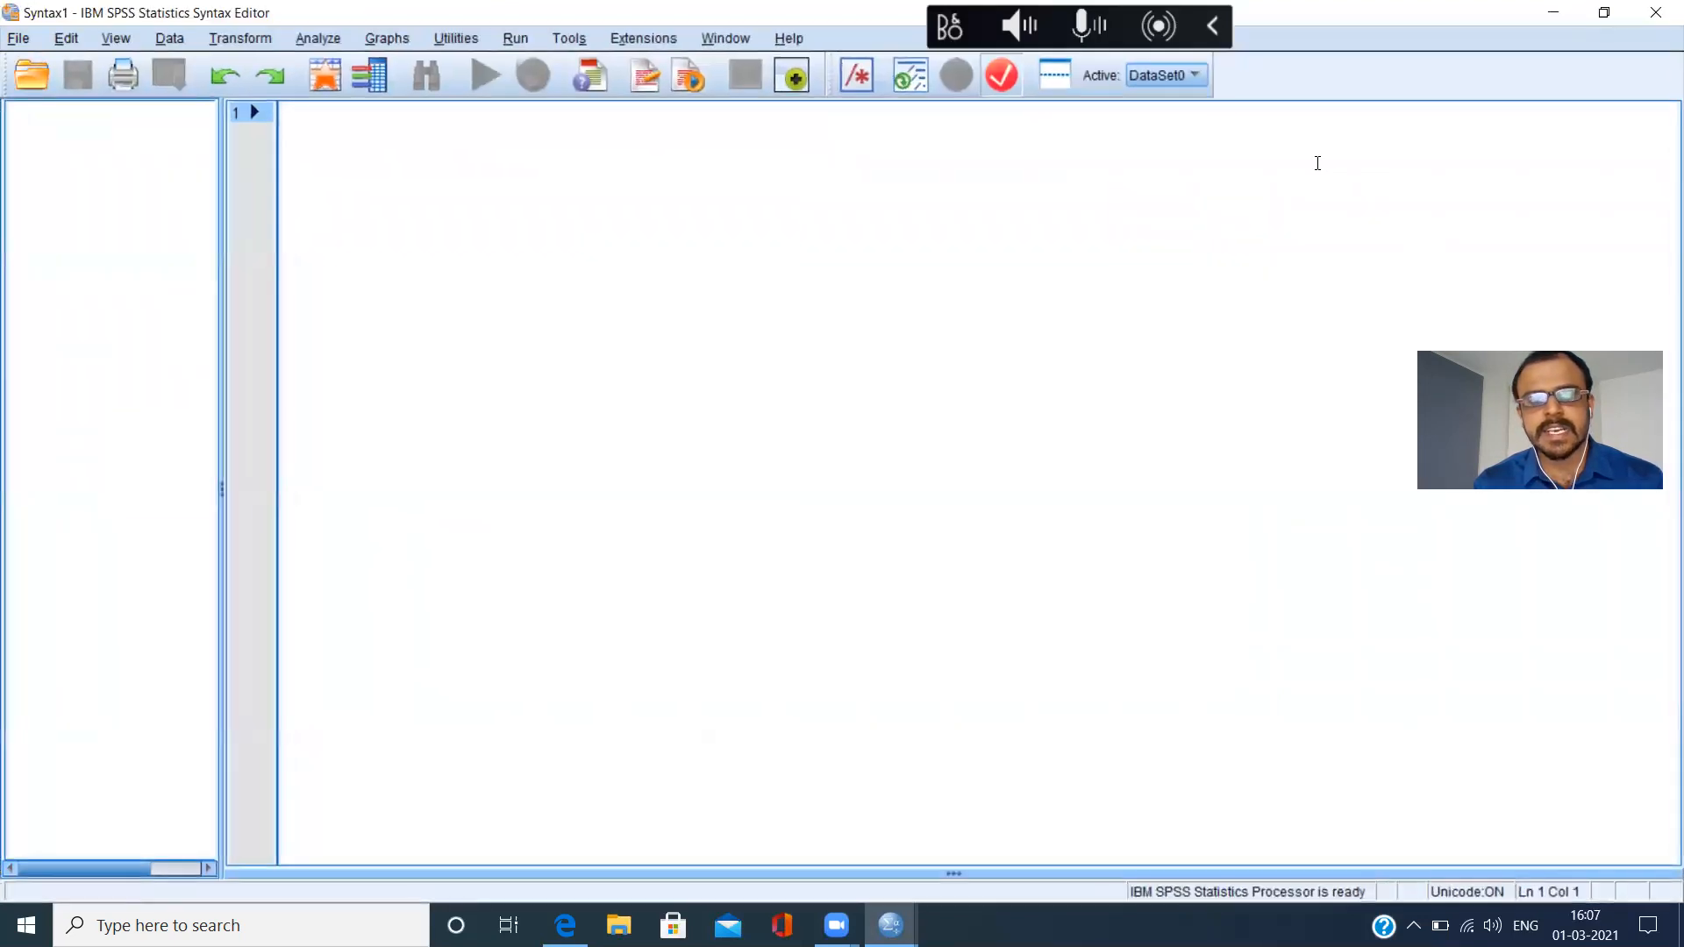
{"action": "key", "text": "ctrl+v"}
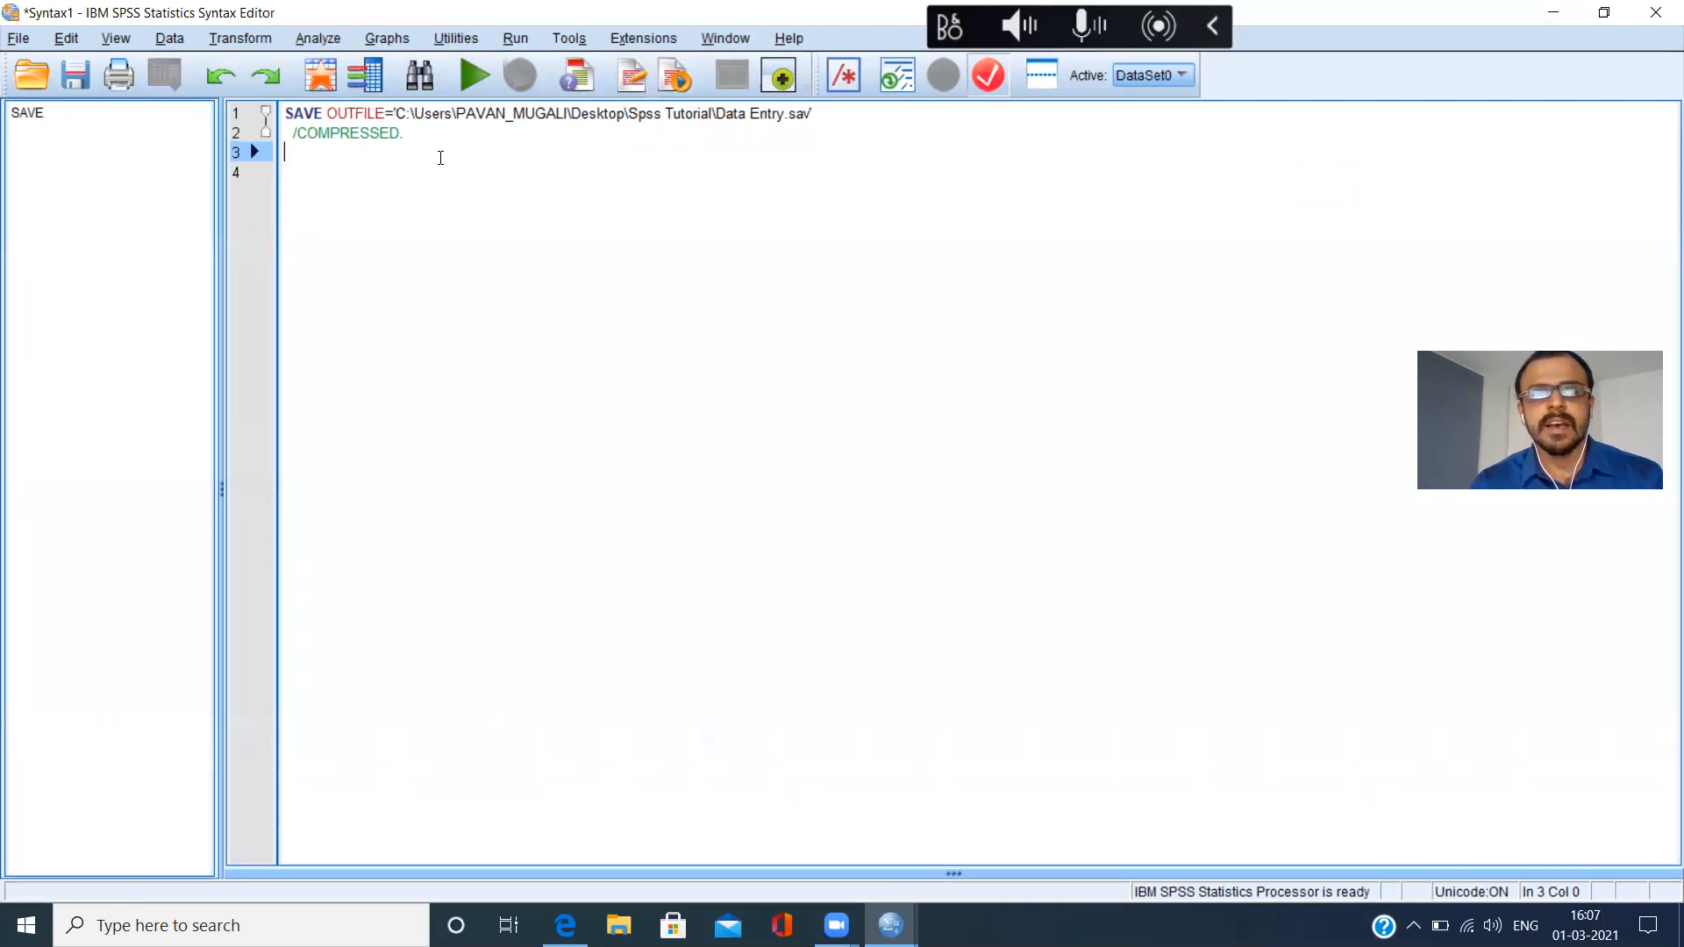
Start saving the syntax under a new name and choose the Spss Tutorial folder on the Desktop.
{"action": "left_click", "coordinate": [18, 40]}
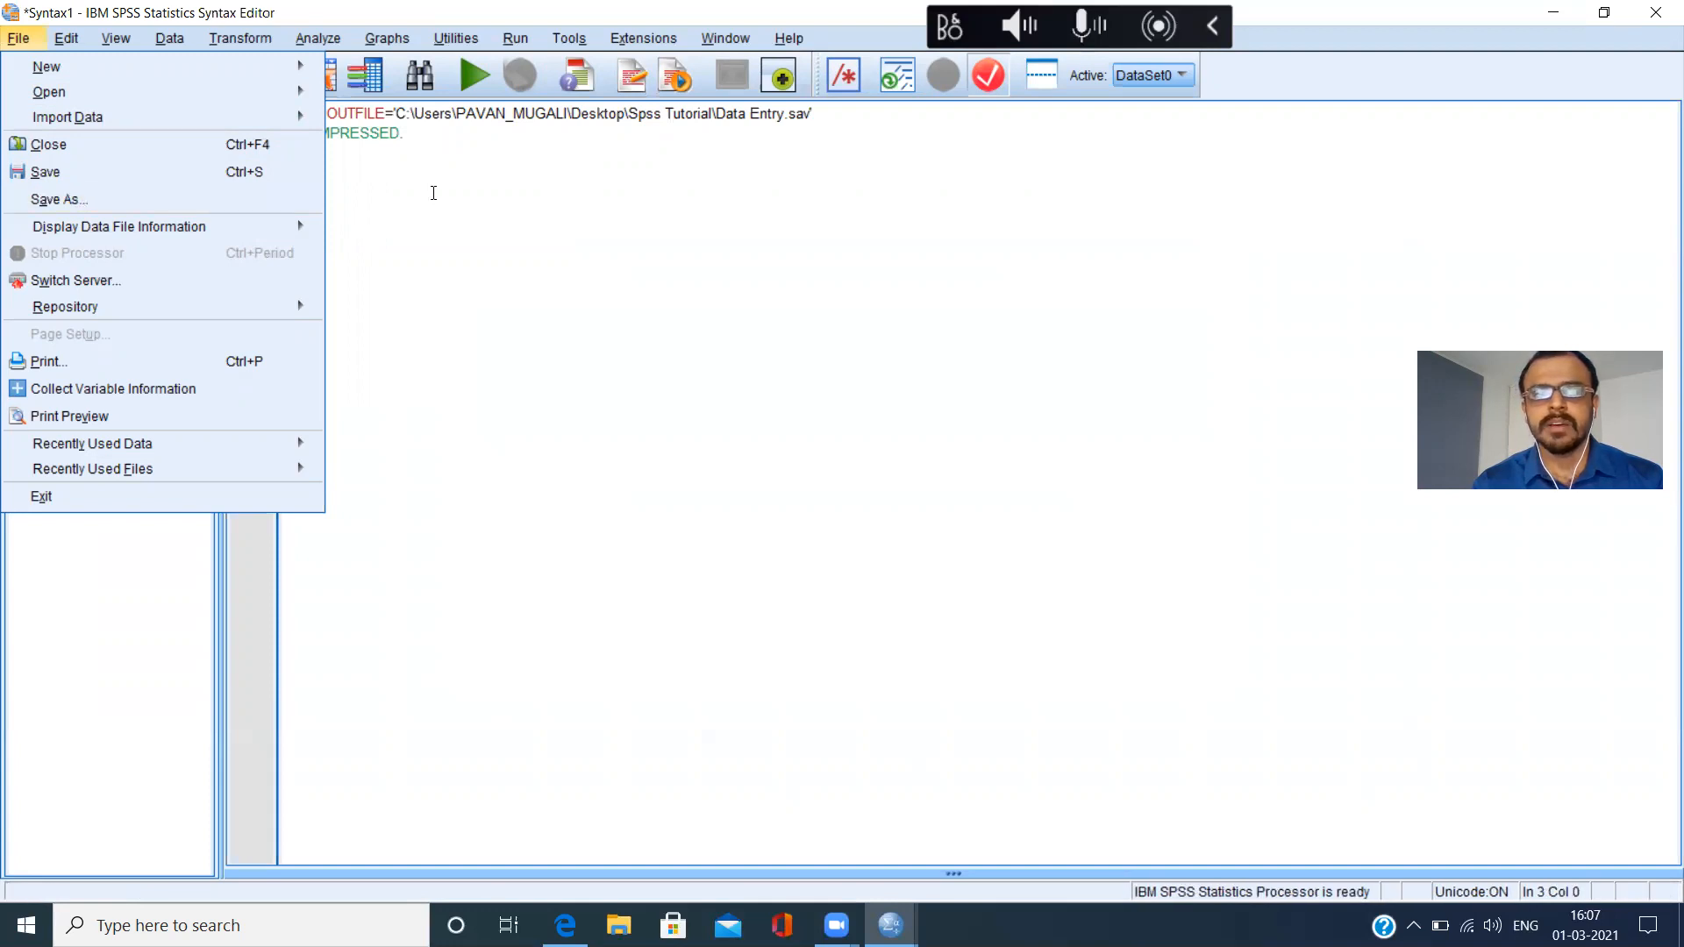
{"action": "left_click", "coordinate": [433, 193]}
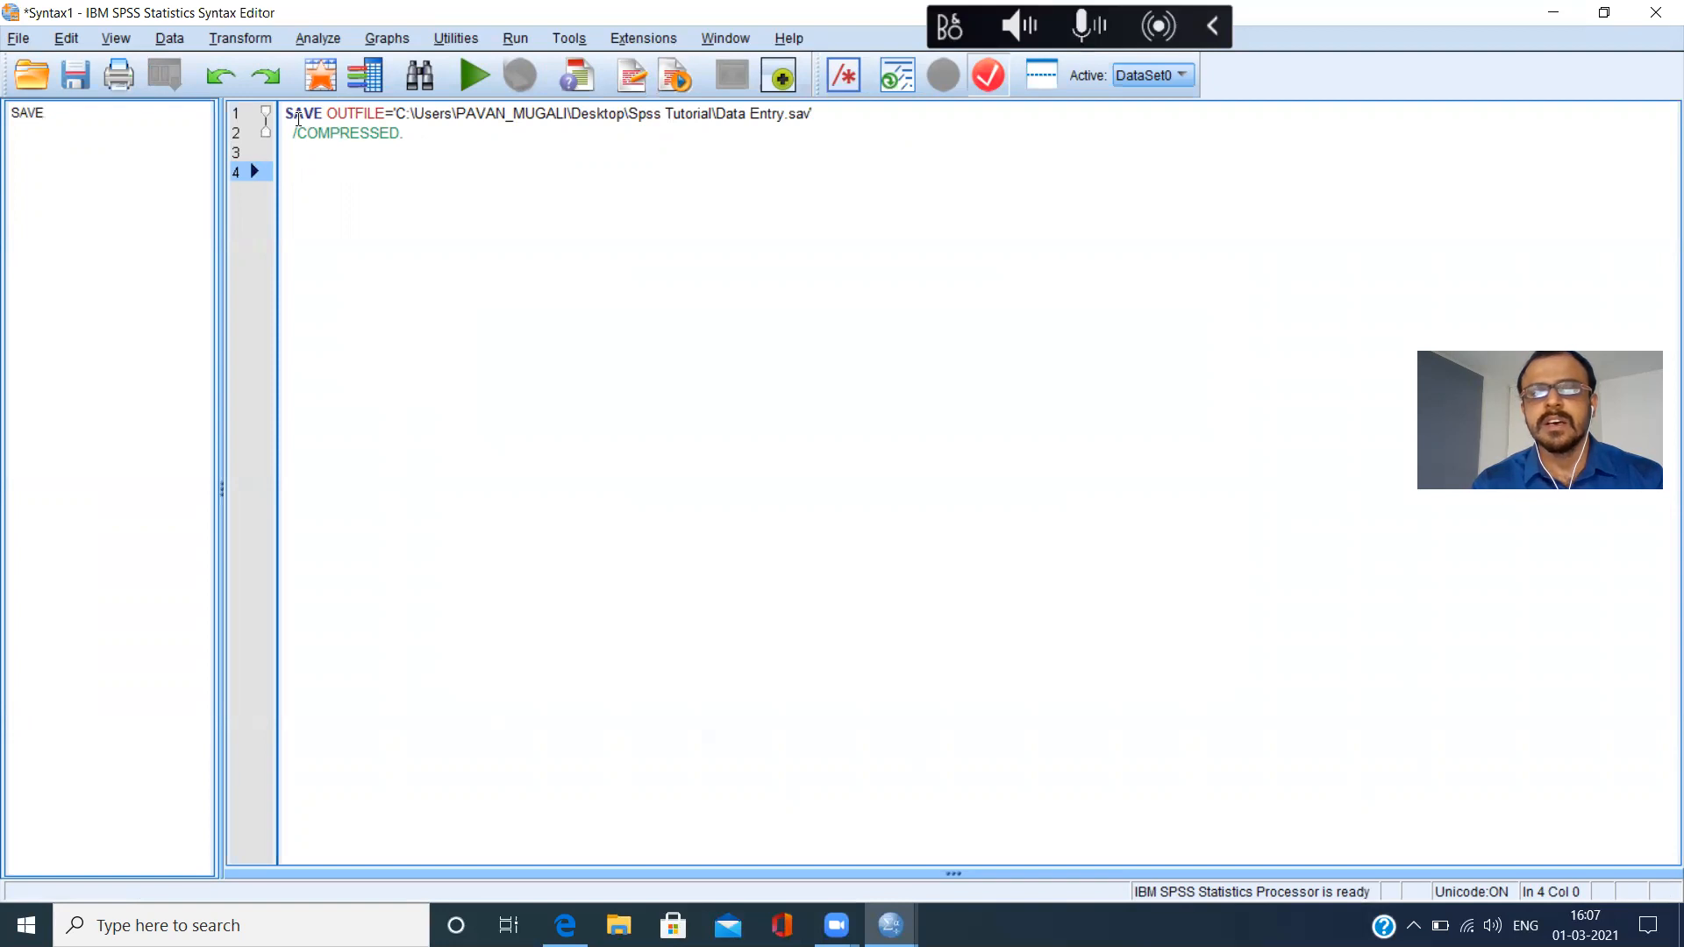
{"action": "left_click", "coordinate": [21, 41]}
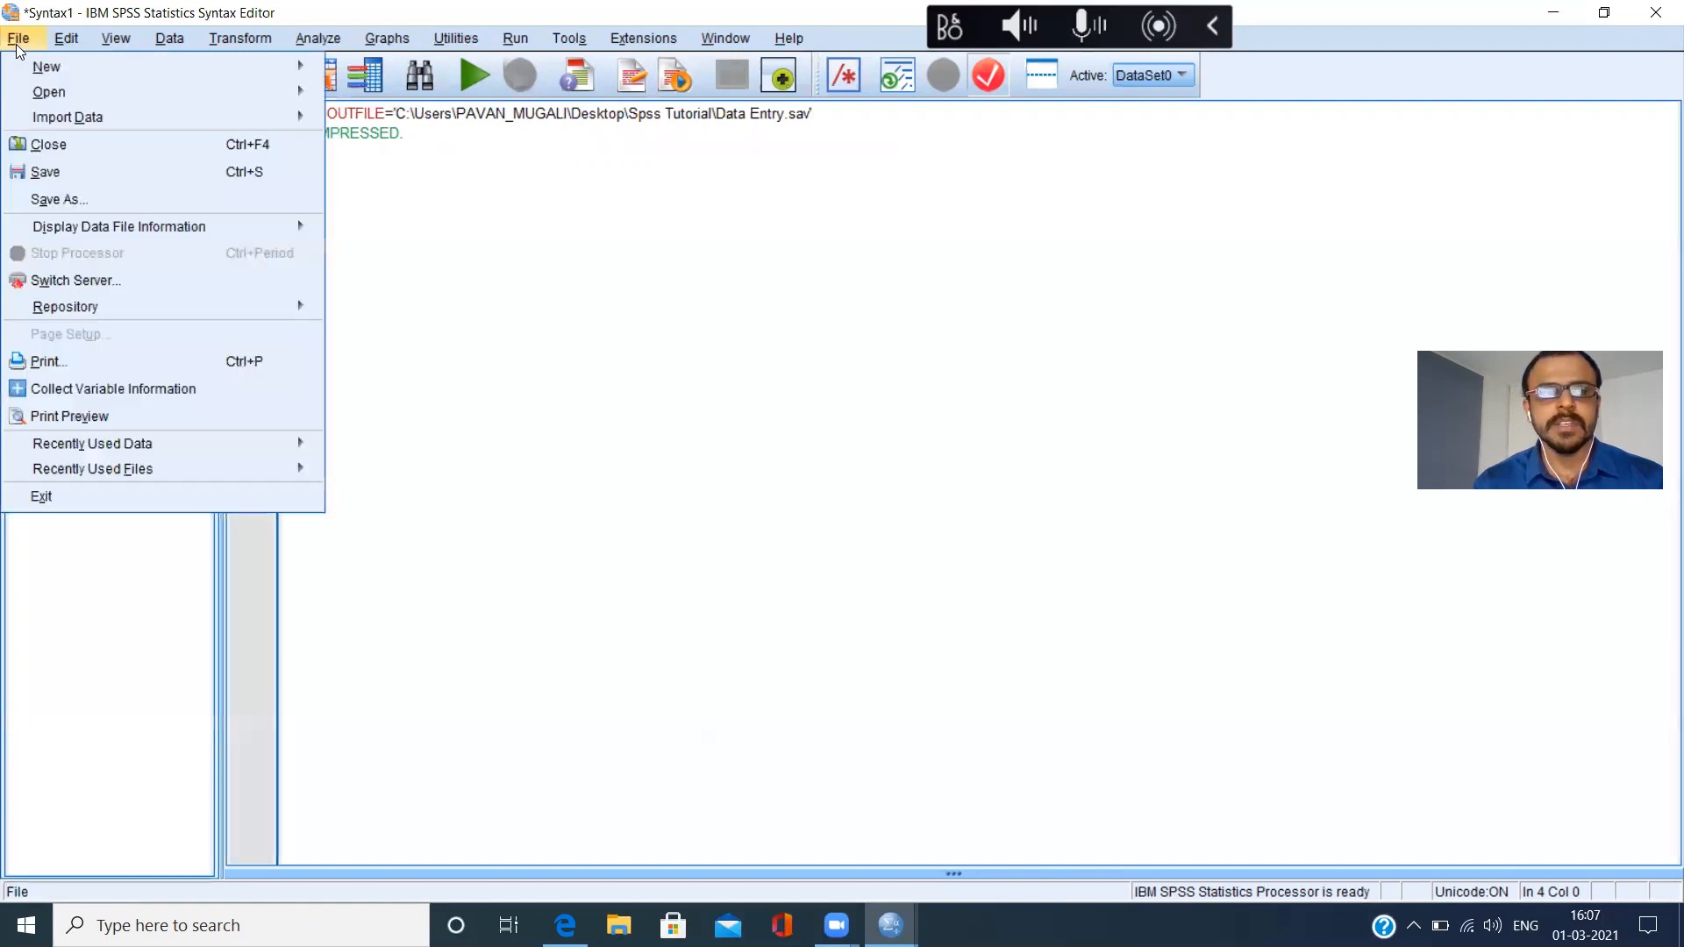
{"action": "left_click", "coordinate": [98, 200]}
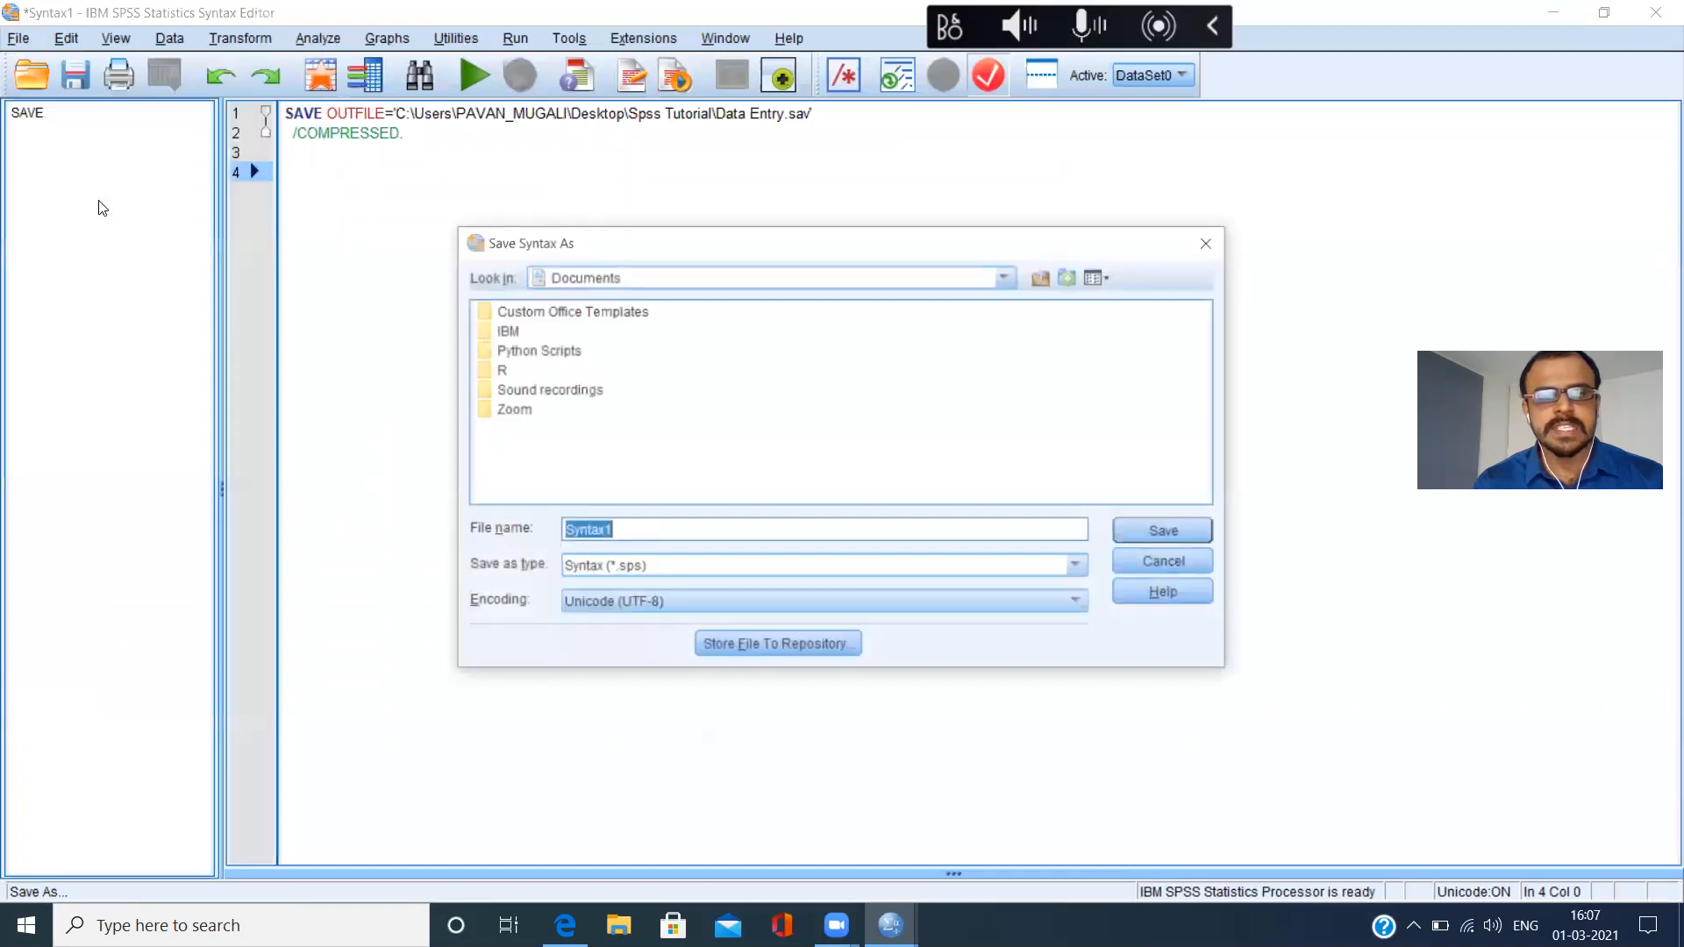
{"action": "left_click", "coordinate": [1012, 273]}
{"action": "scroll", "coordinate": [1014, 303], "scroll_direction": "up", "scroll_amount": 4}
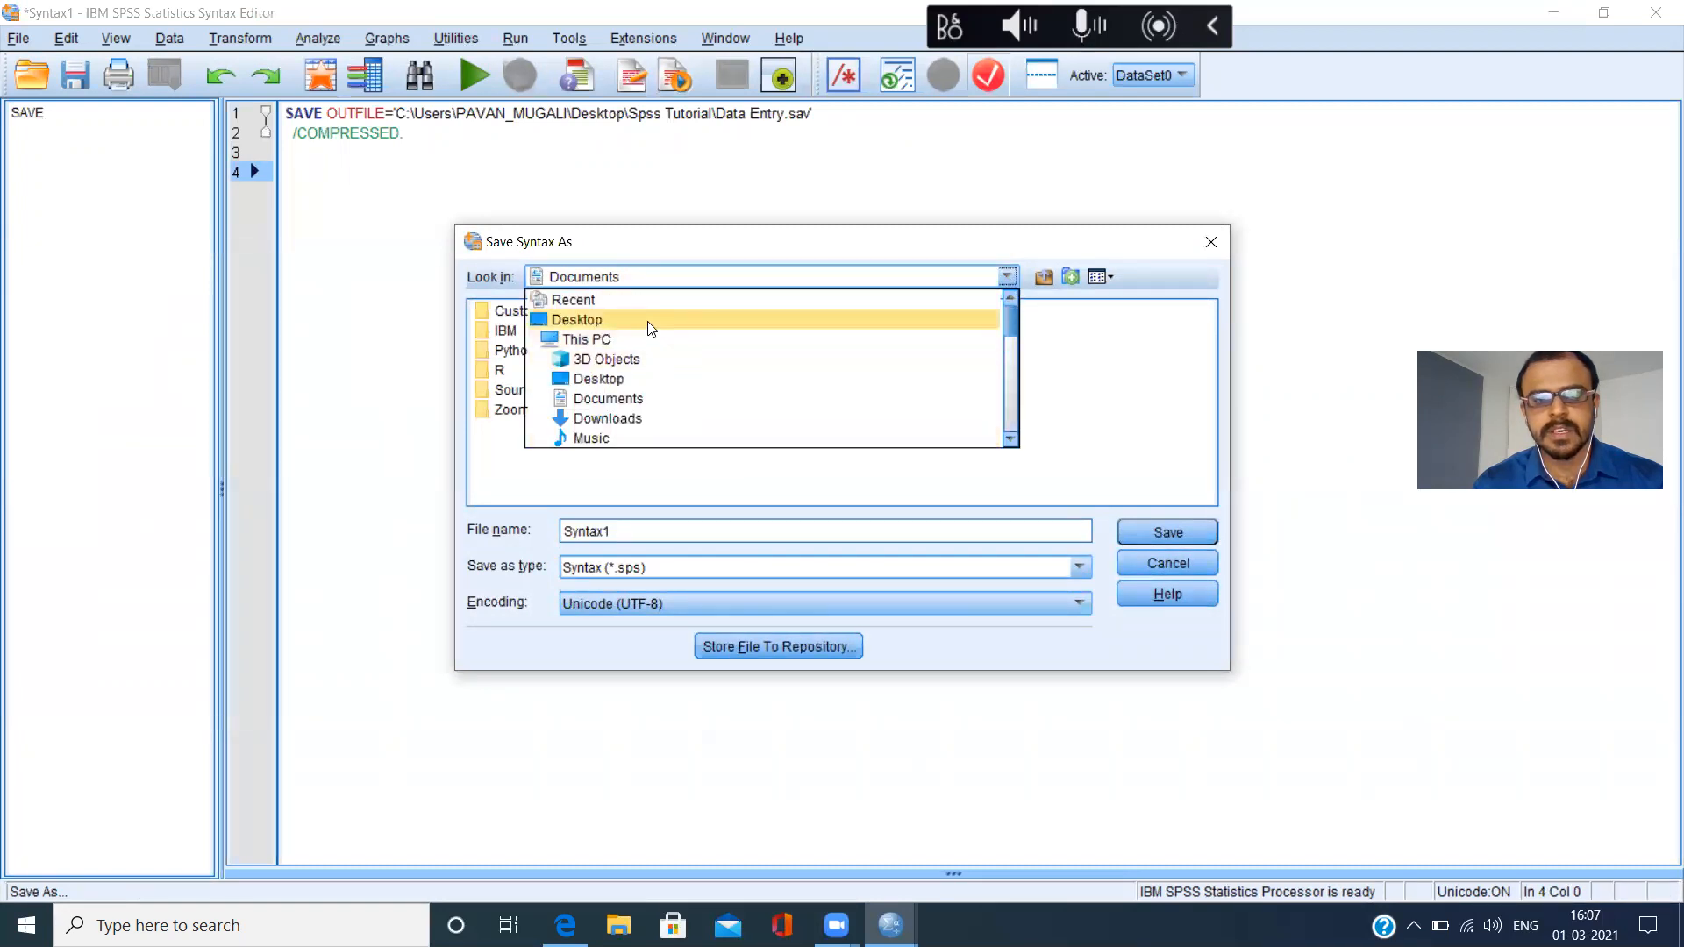
{"action": "left_click", "coordinate": [651, 328]}
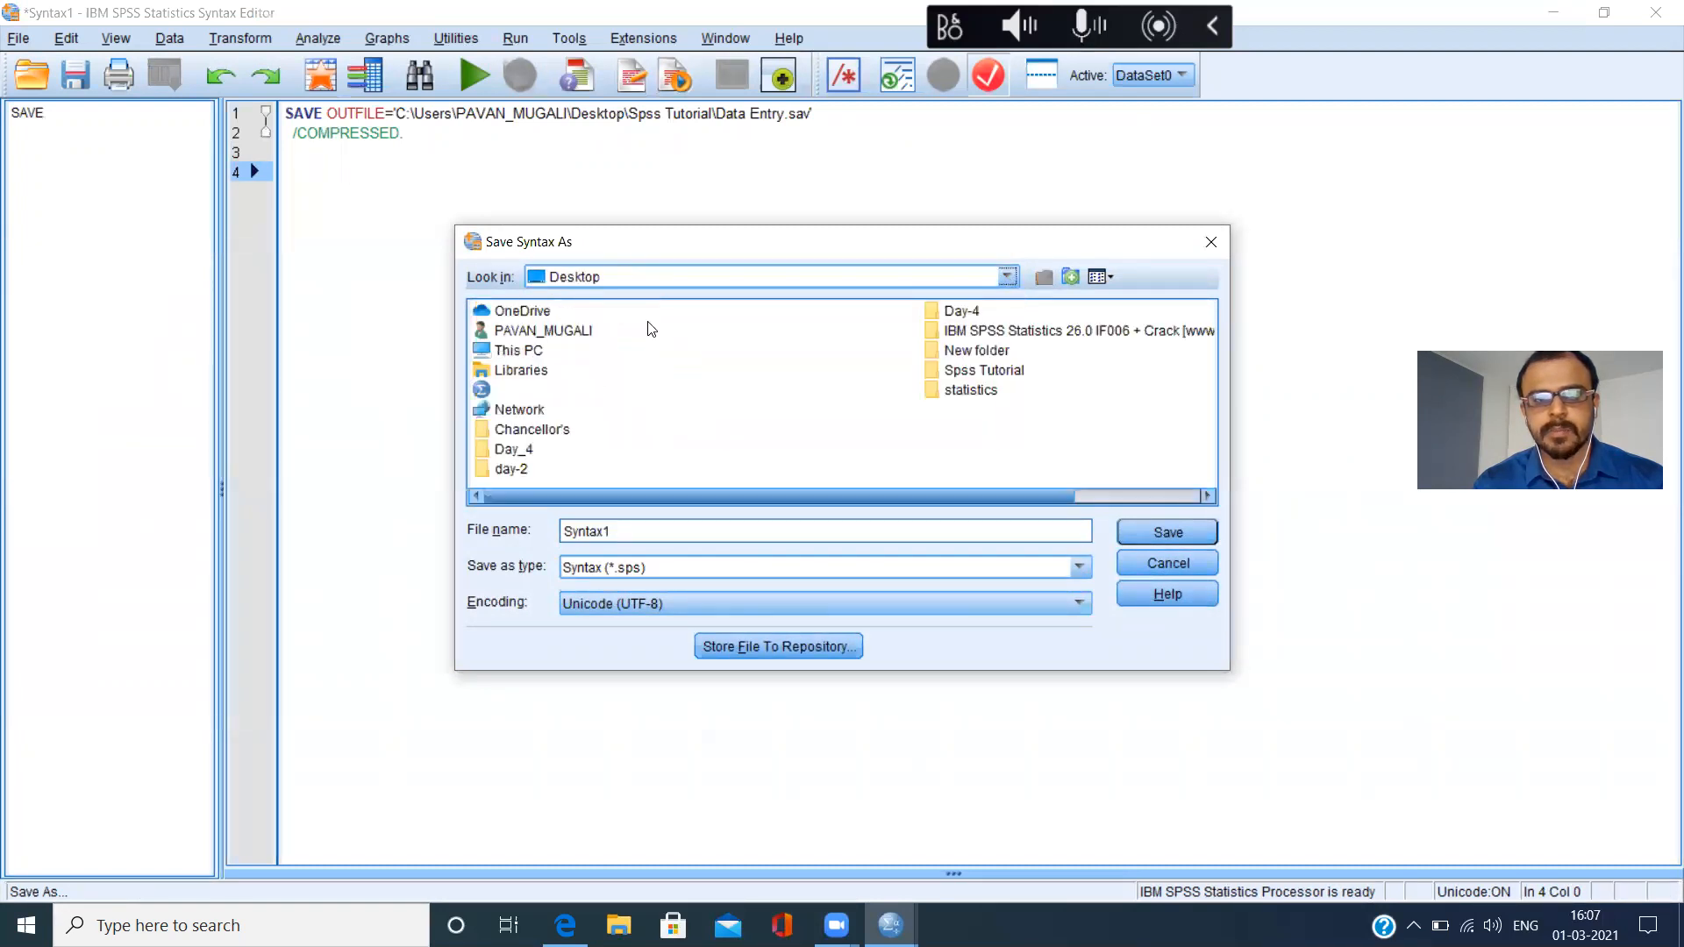
{"action": "double_click", "coordinate": [1009, 372]}
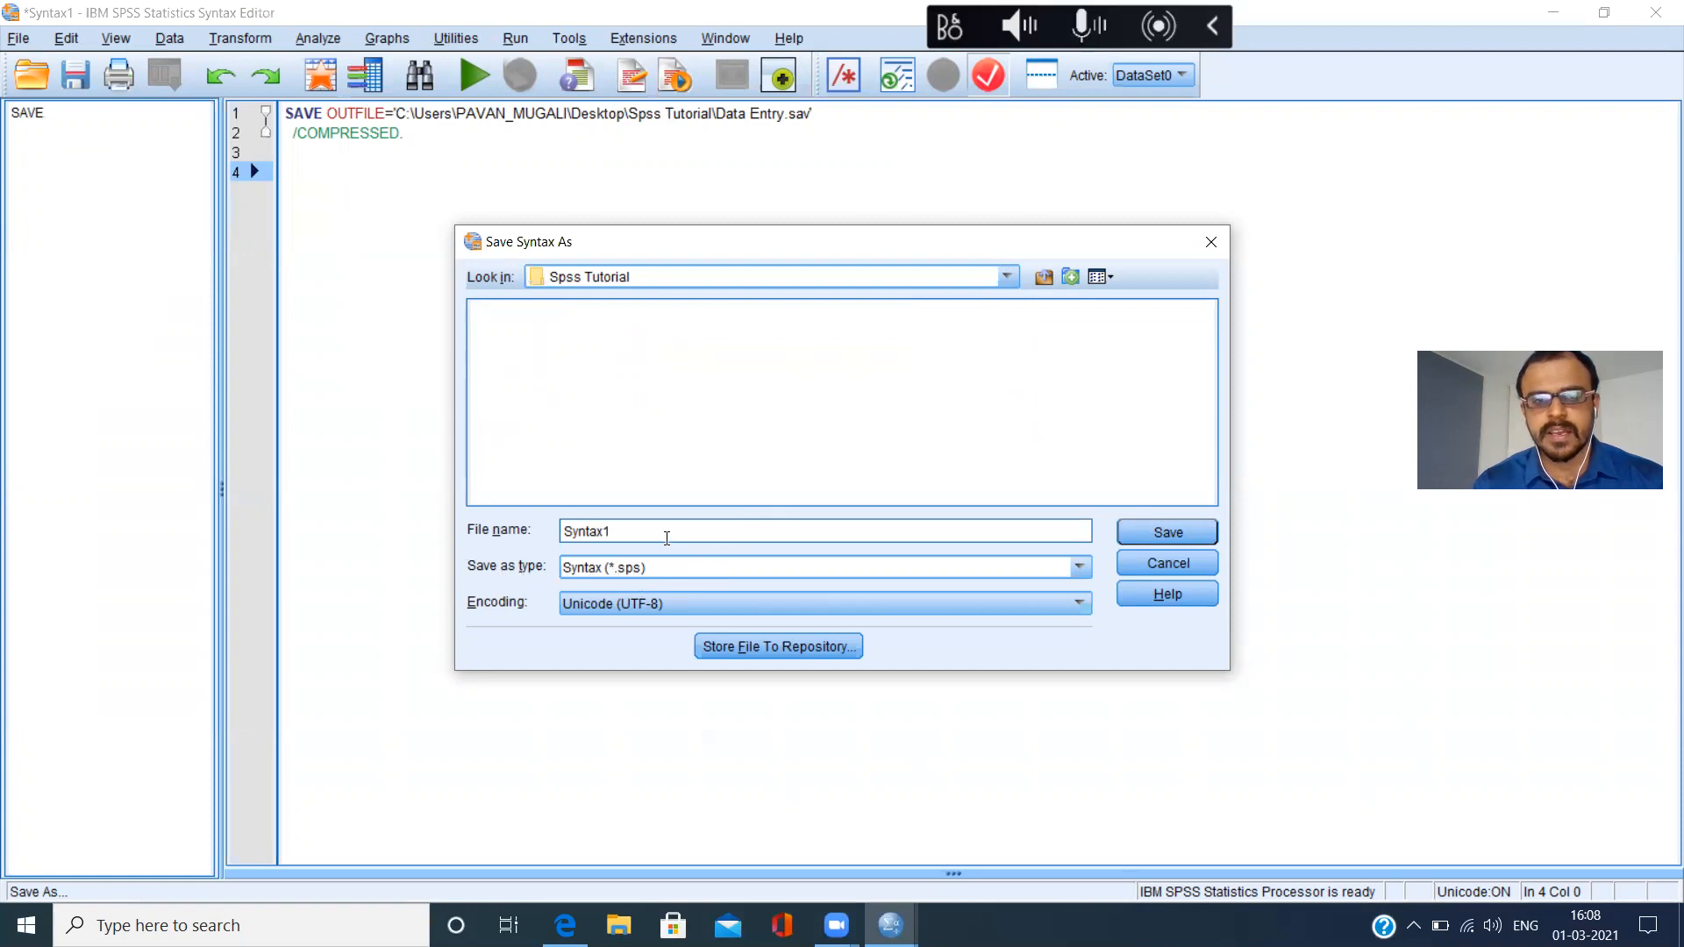
Name the syntax file "save data" and save it as type Syntax (*.sps) in the Spss Tutorial folder.
{"action": "key", "text": "BackSpace"}
{"action": "key", "text": "BackSpace"}
{"action": "key", "text": "BackSpace"}
{"action": "key", "text": "BackSpace"}
{"action": "key", "text": "BackSpace"}
{"action": "key", "text": "BackSpace"}
{"action": "key", "text": "BackSpace"}
{"action": "type", "text": "day "}
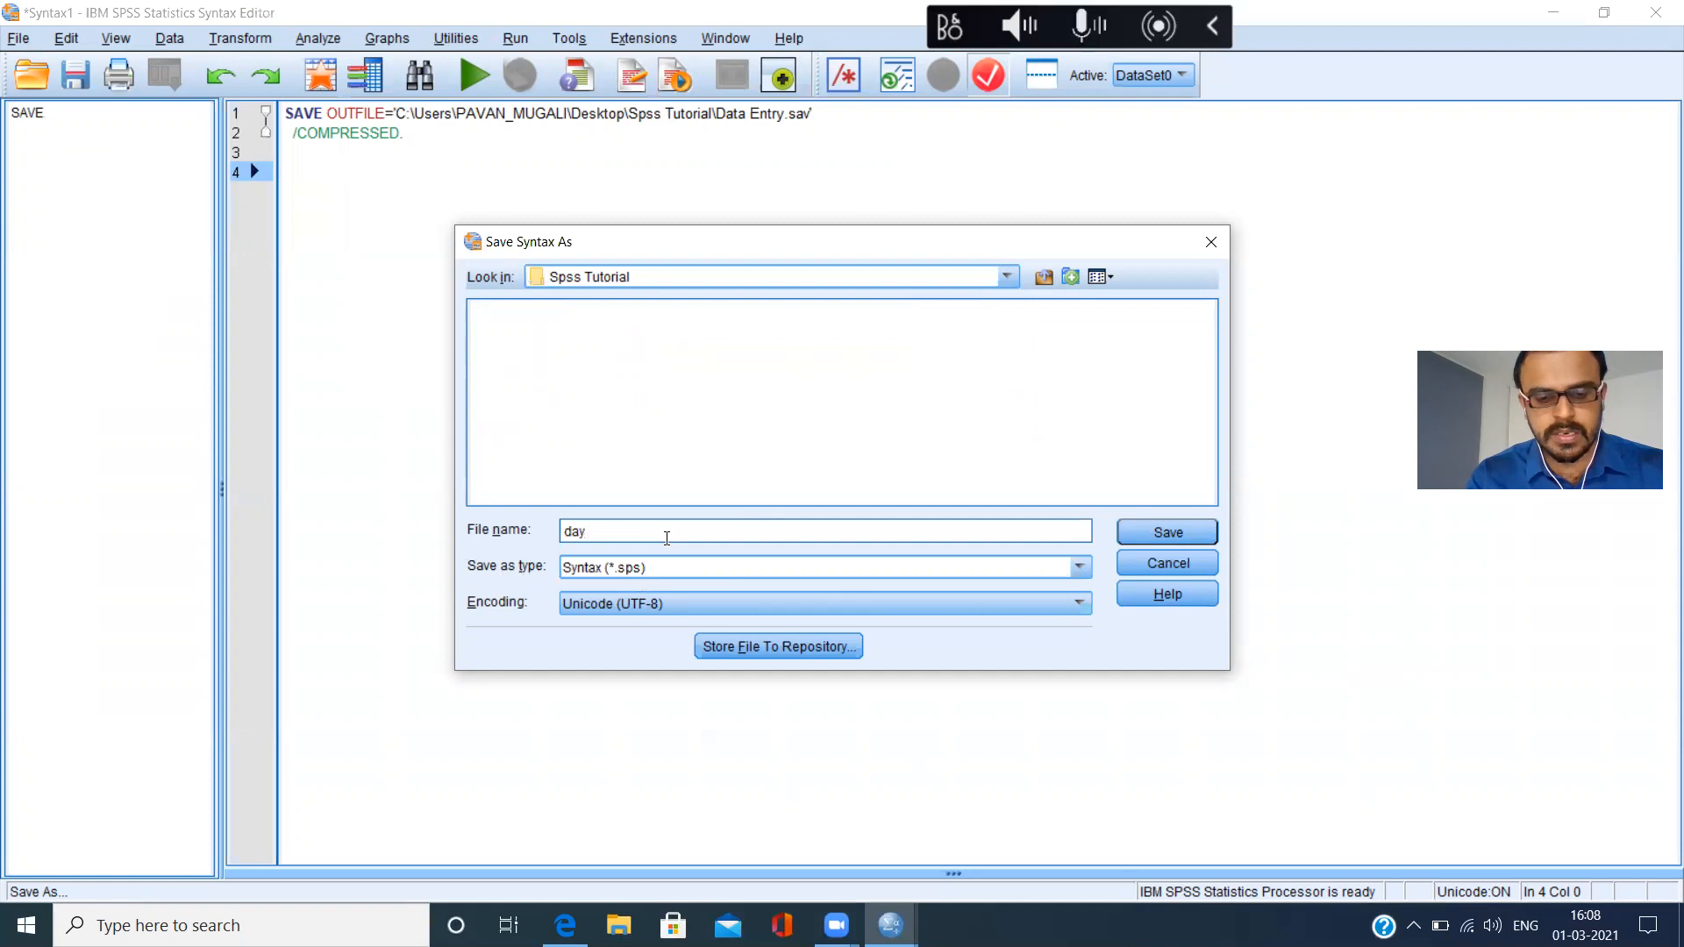
{"action": "type", "text": "Entry"}
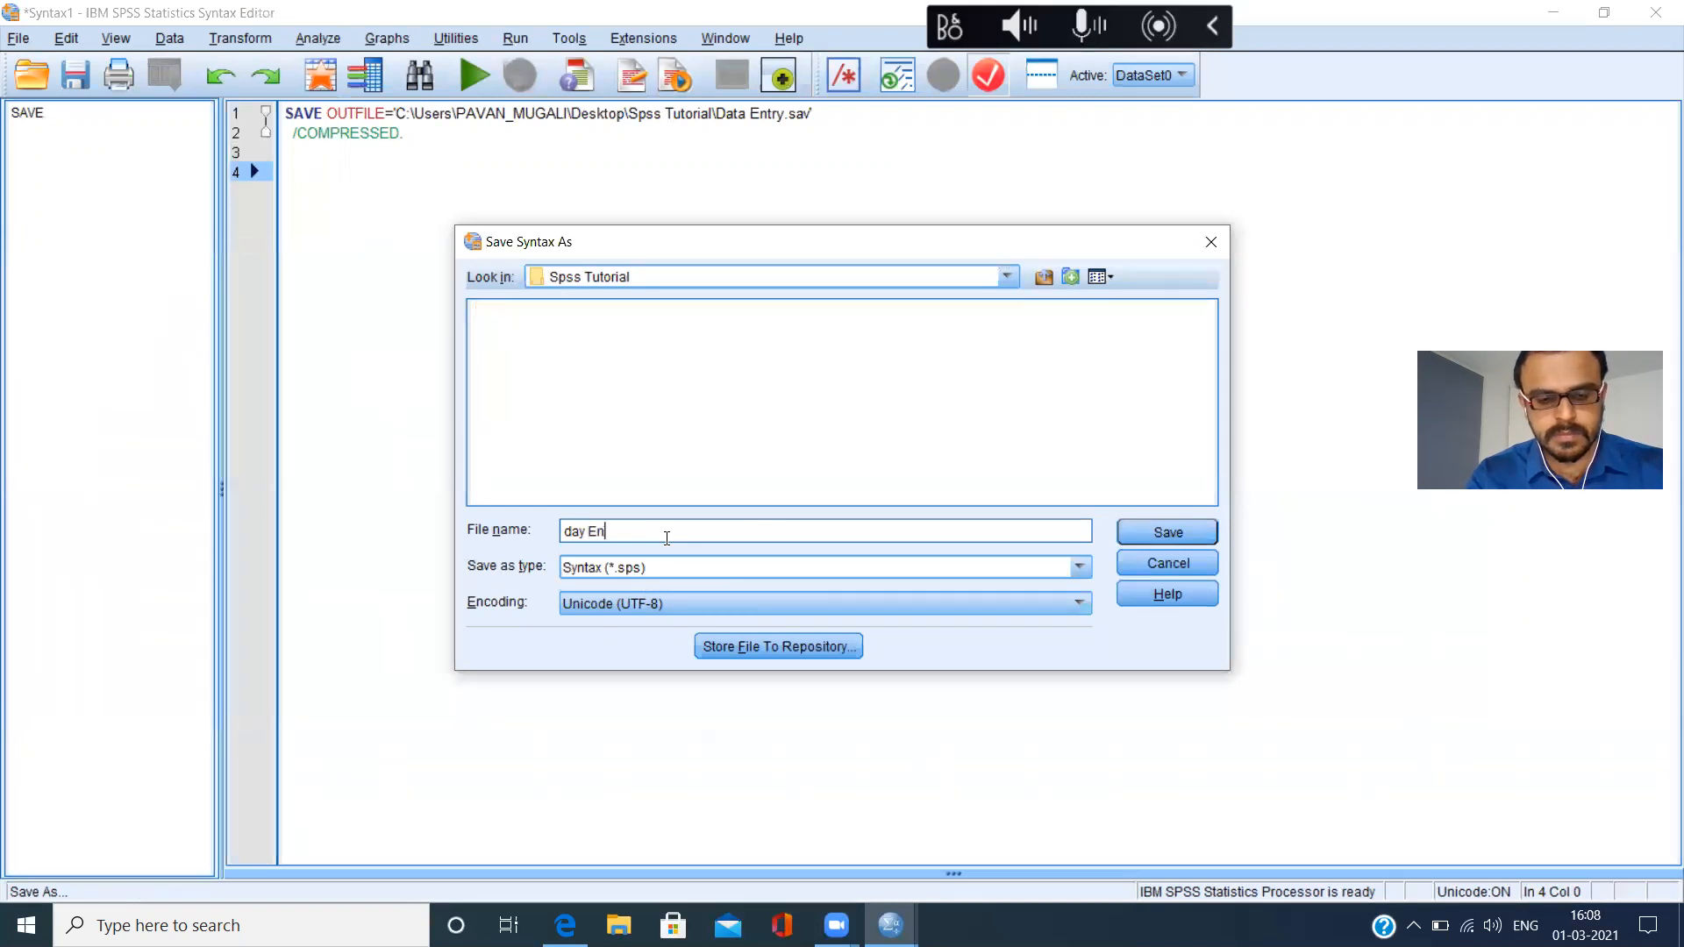
{"action": "key", "text": "BackSpace"}
{"action": "key", "text": "BackSpace"}
{"action": "key", "text": "BackSpace"}
{"action": "key", "text": "BackSpace"}
{"action": "key", "text": "BackSpace"}
{"action": "key", "text": "BackSpace"}
{"action": "key", "text": "BackSpace"}
{"action": "key", "text": "BackSpace"}
{"action": "key", "text": "BackSpace"}
{"action": "type", "text": "save data"}
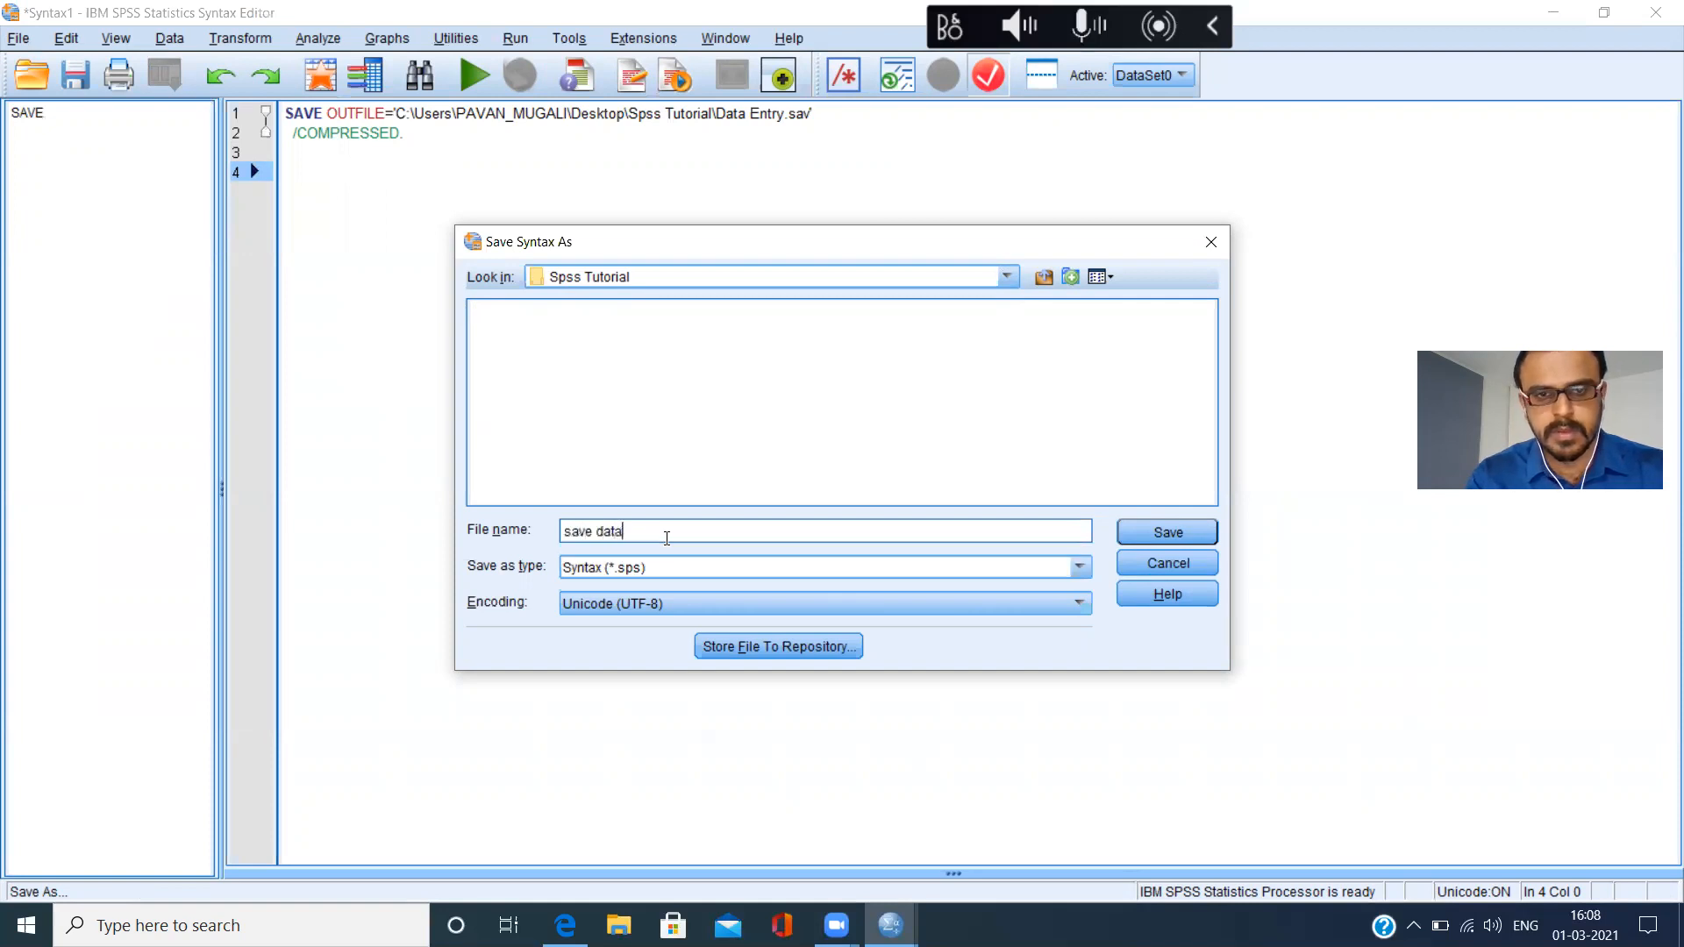
{"action": "left_click", "coordinate": [1168, 530]}
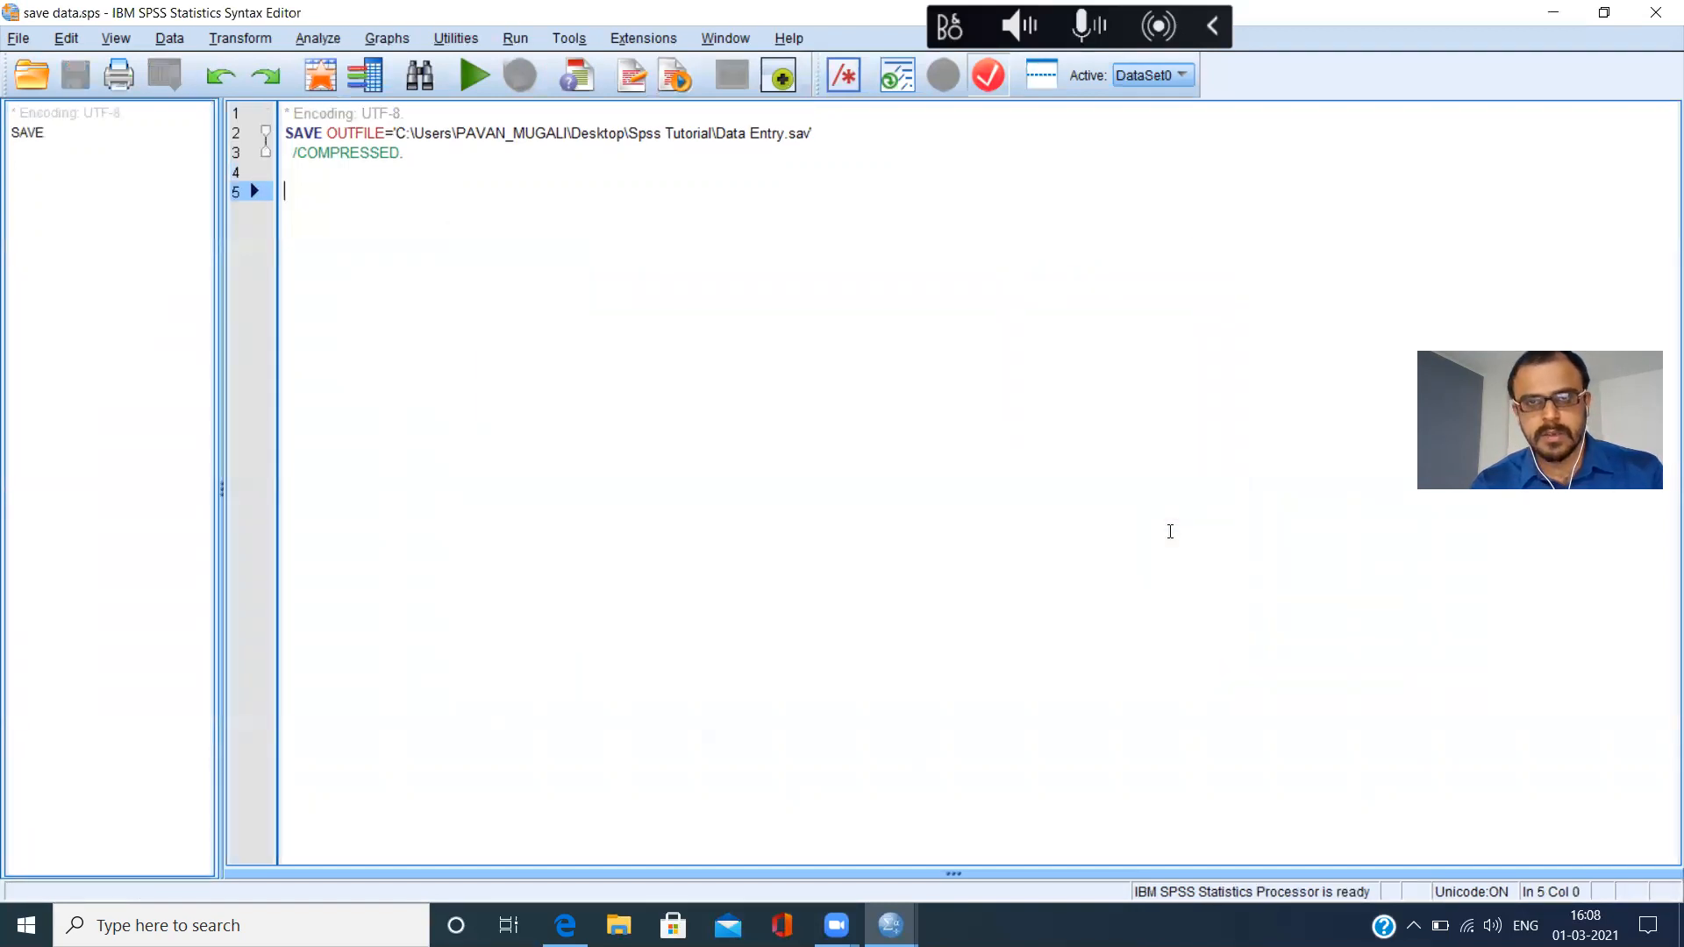
Switch to the desktop, open the Spss Tutorial folder and check the saved Data Entry and save data files.
{"action": "key", "text": "super+d"}
{"action": "double_click", "coordinate": [539, 483]}
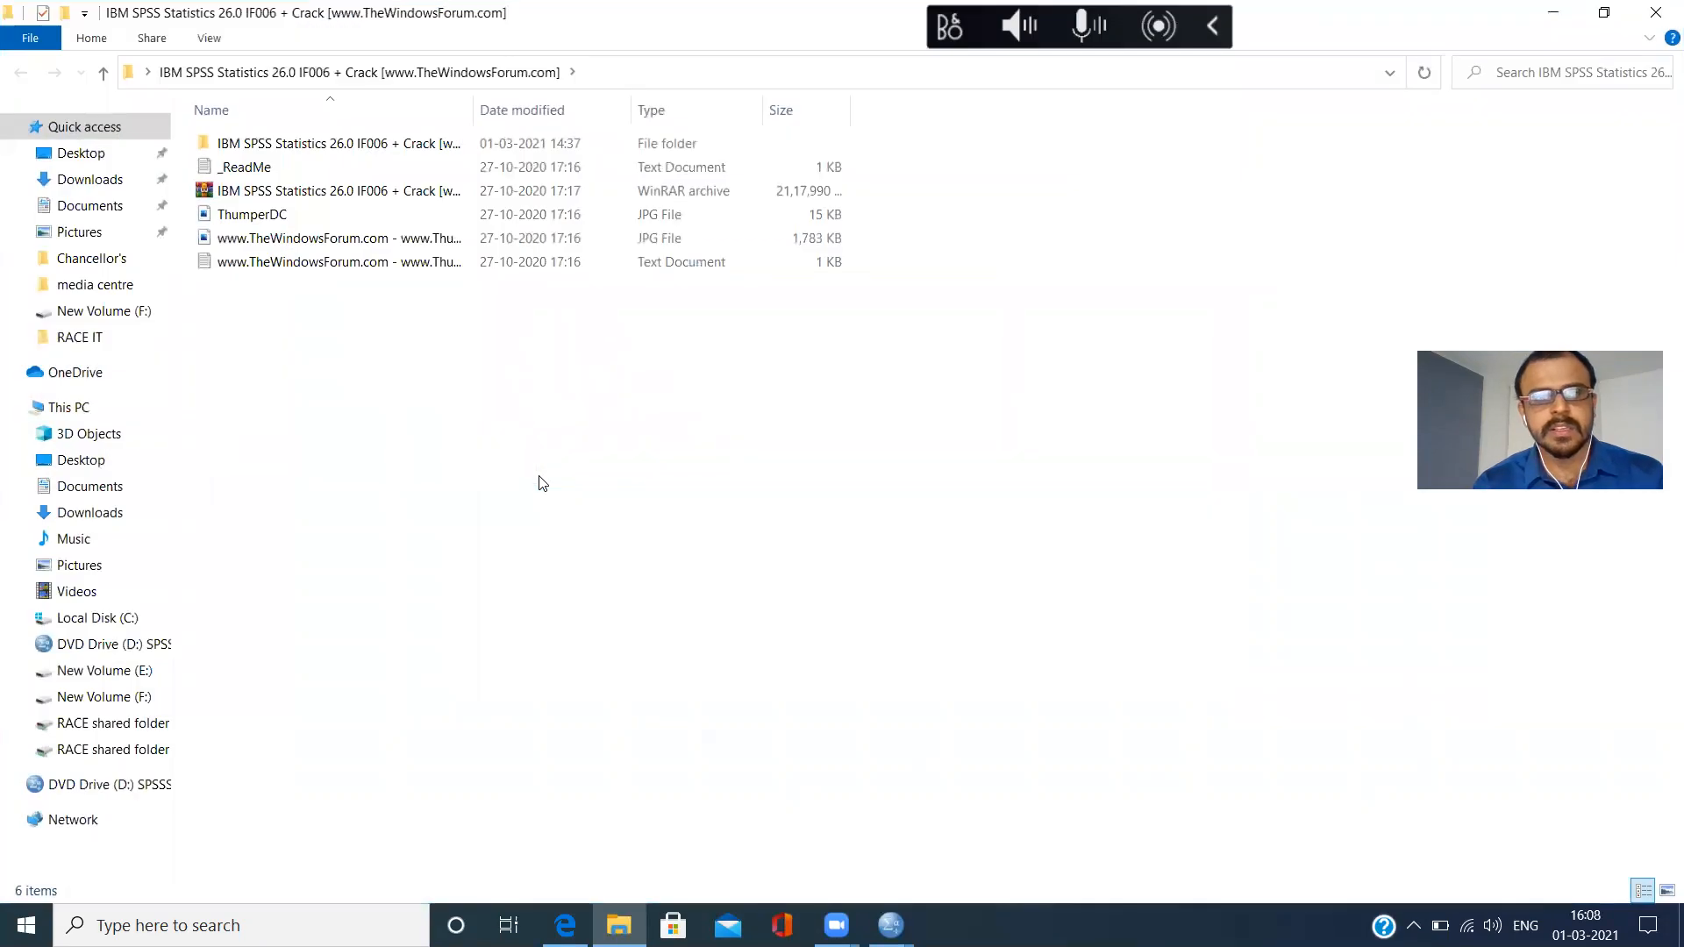
{"action": "left_click", "coordinate": [1656, 16]}
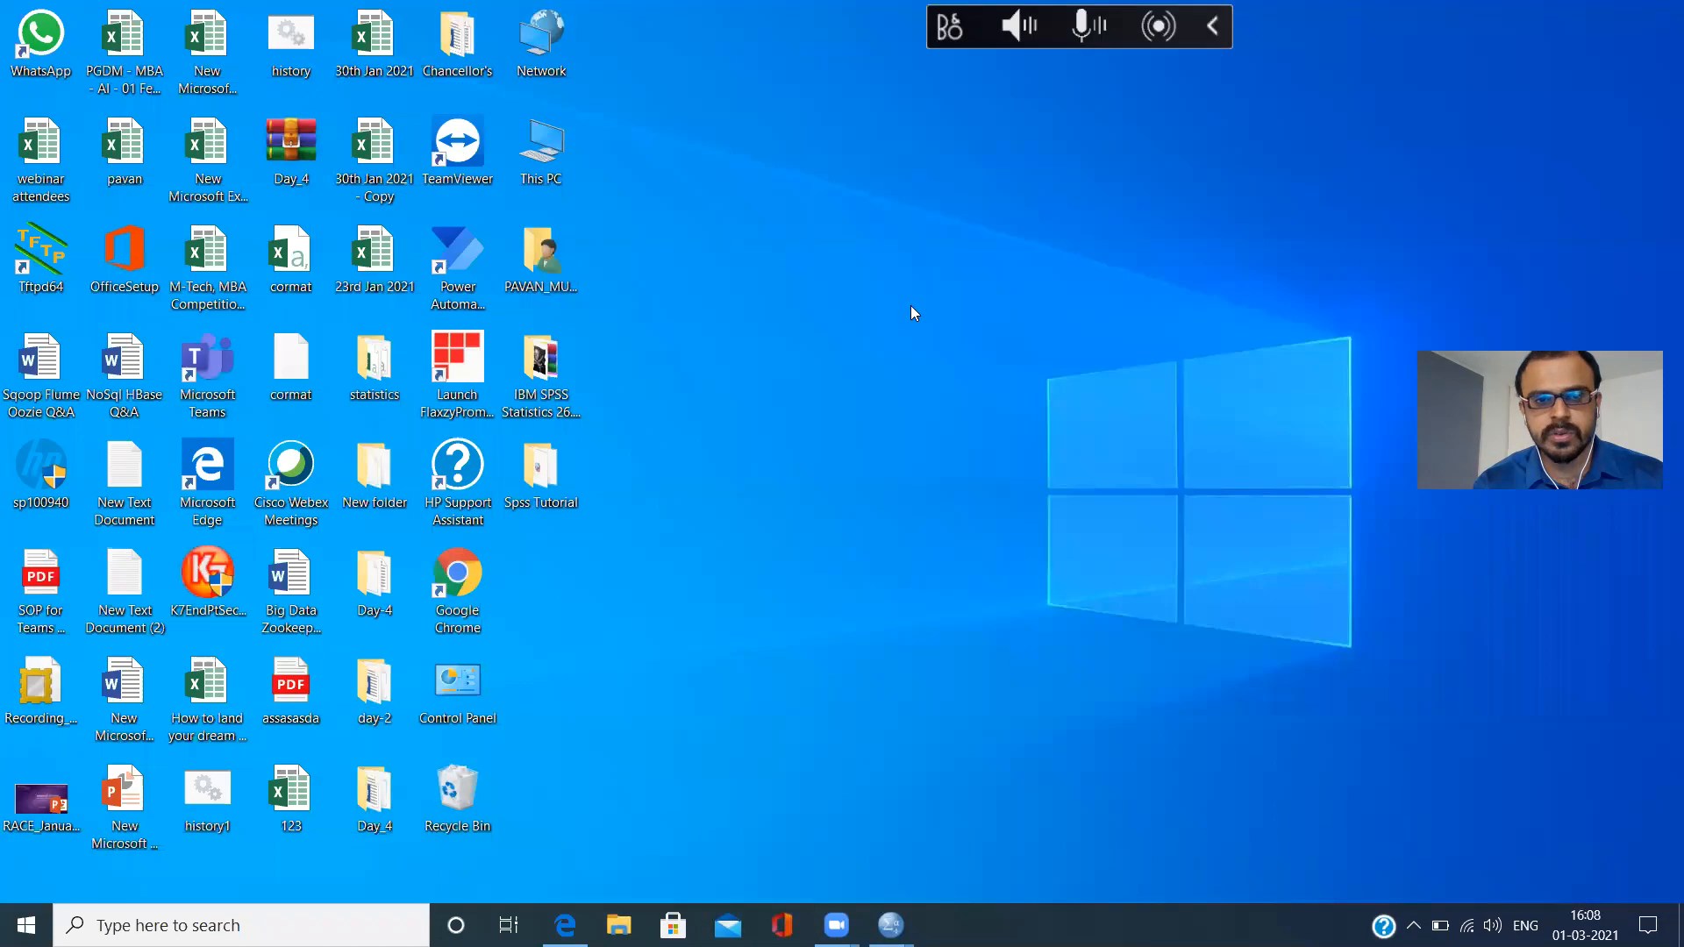
{"action": "double_click", "coordinate": [548, 488]}
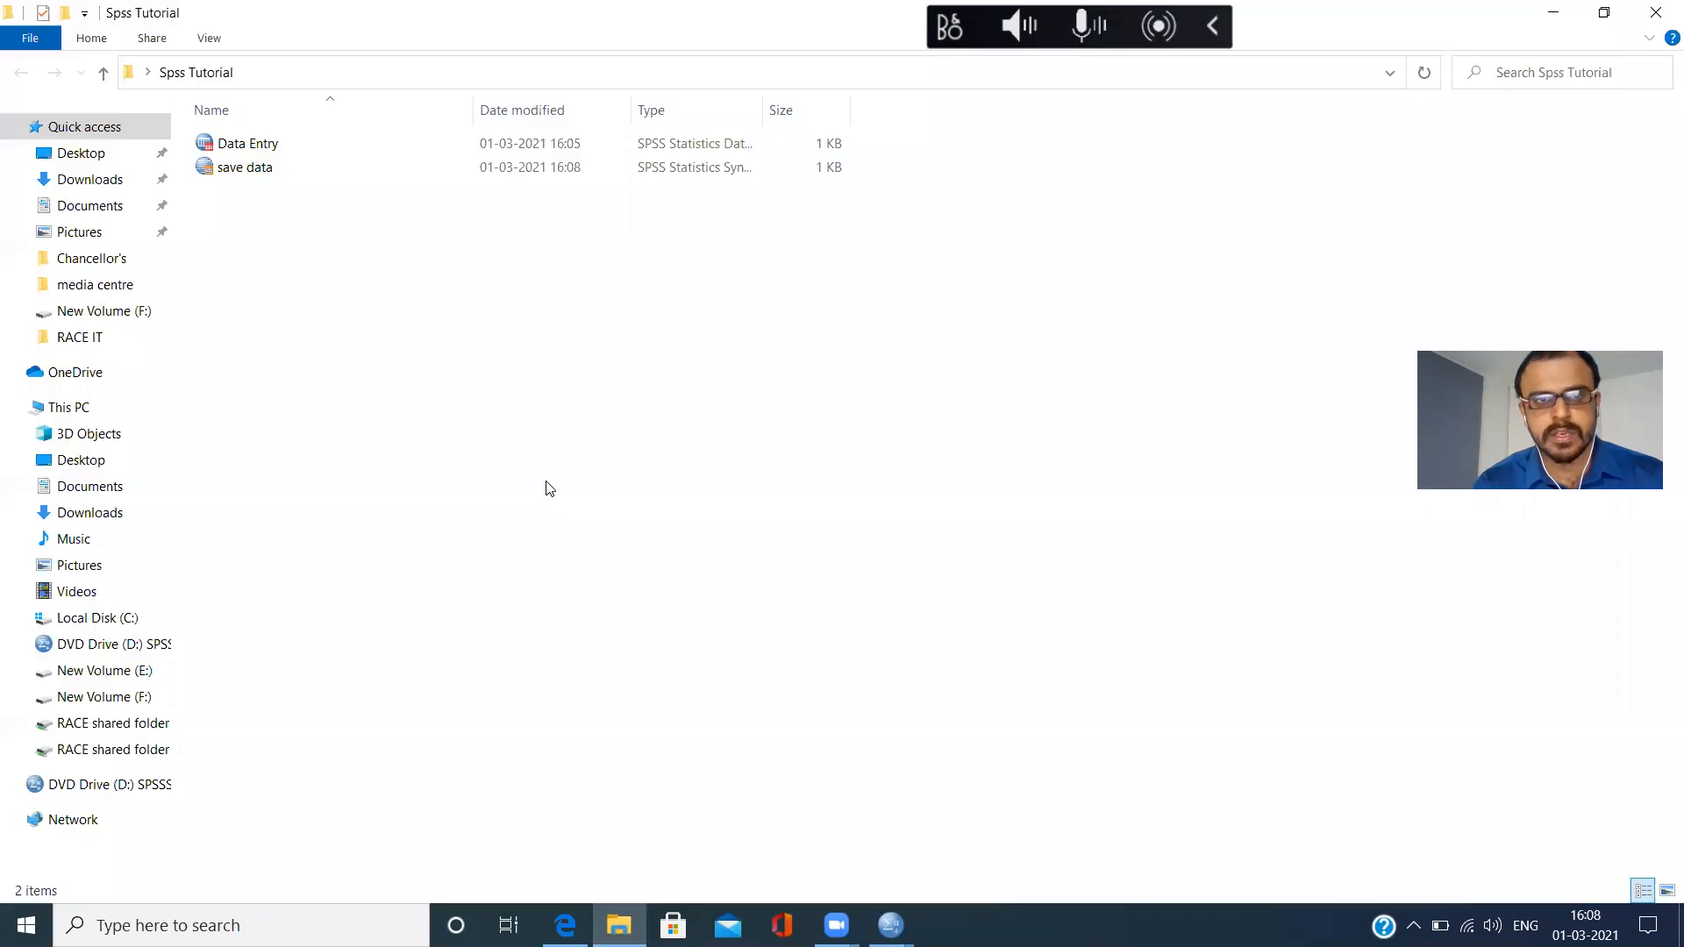
{"action": "left_click", "coordinate": [258, 149]}
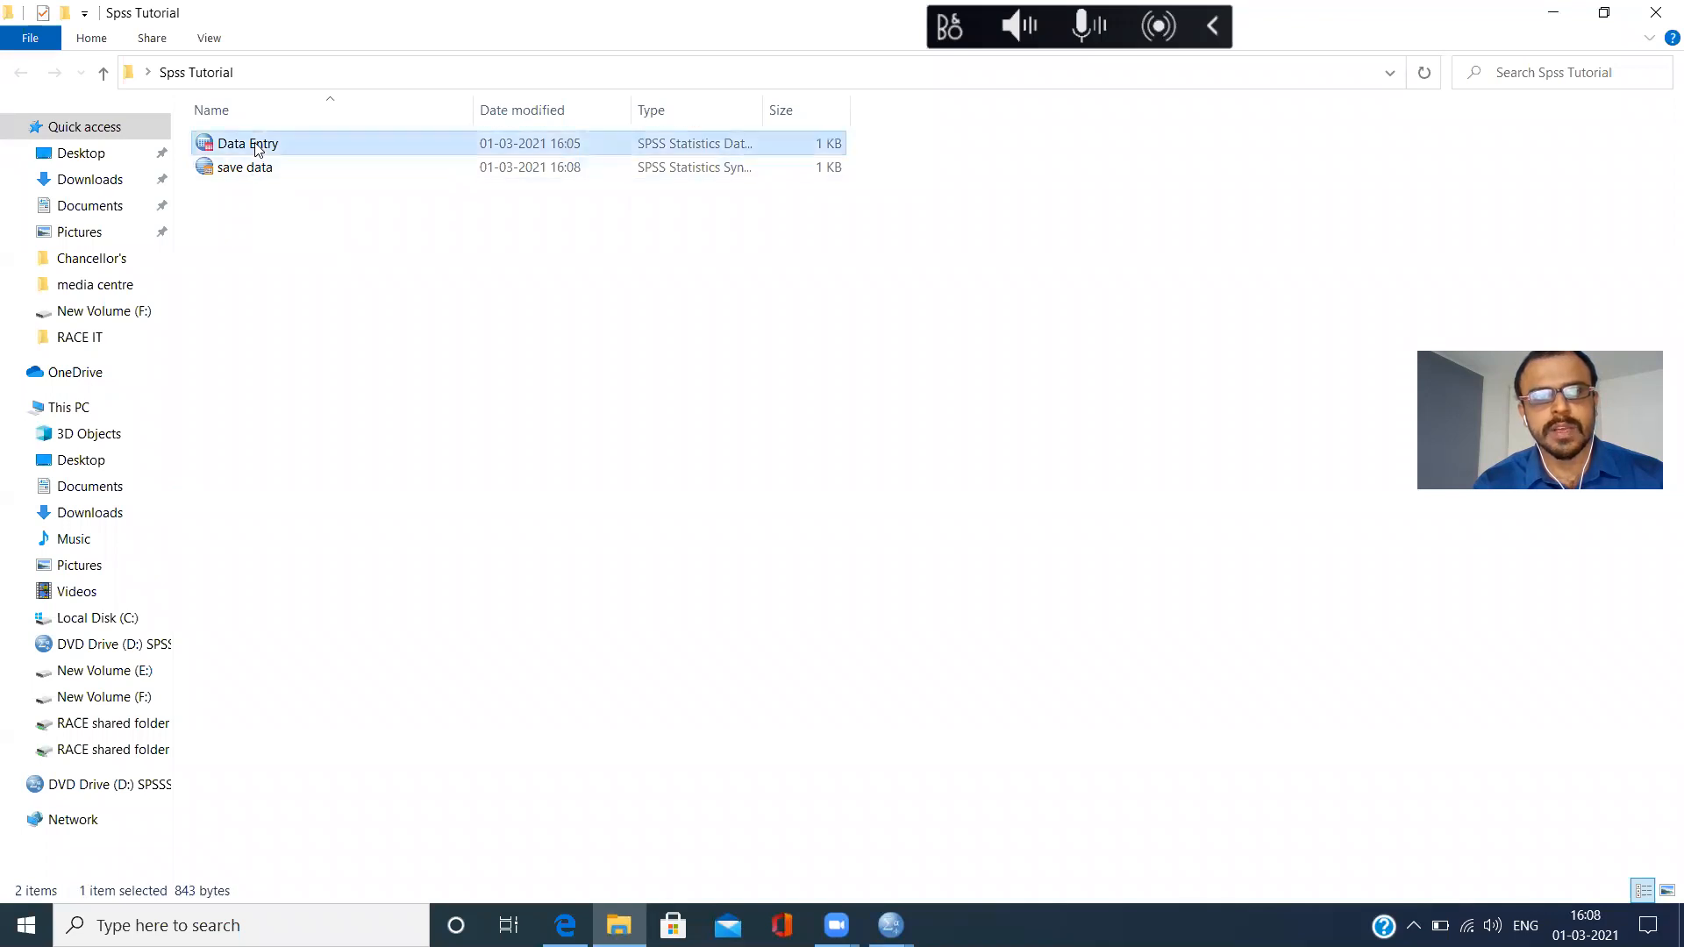
{"action": "left_click", "coordinate": [230, 176]}
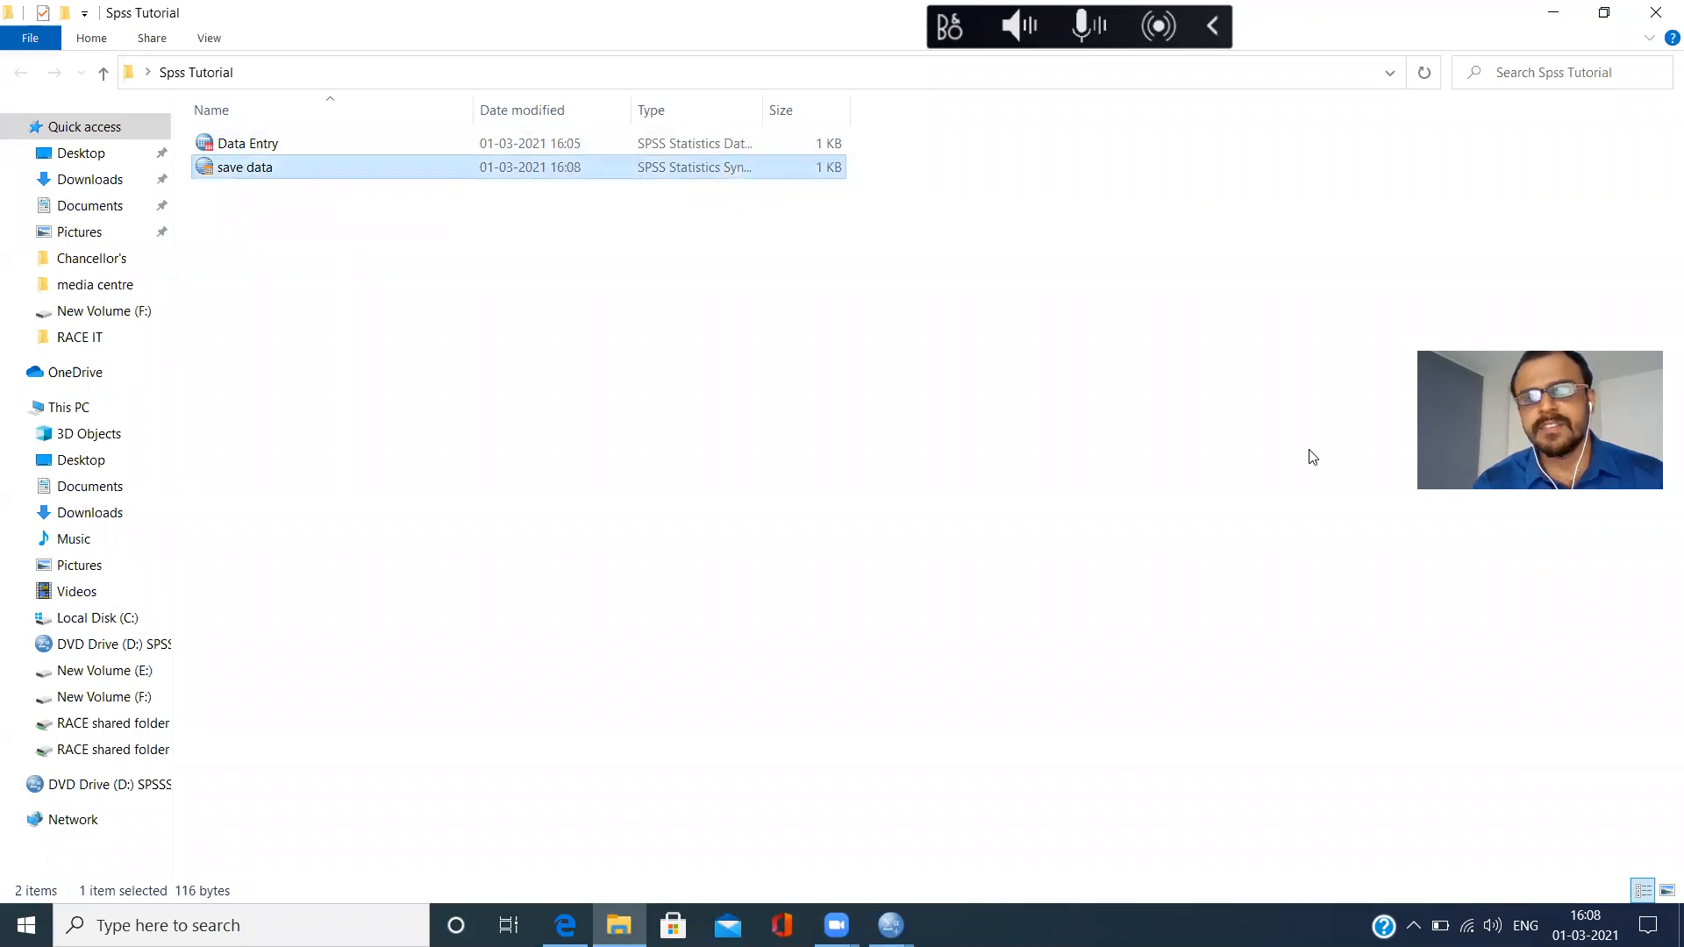